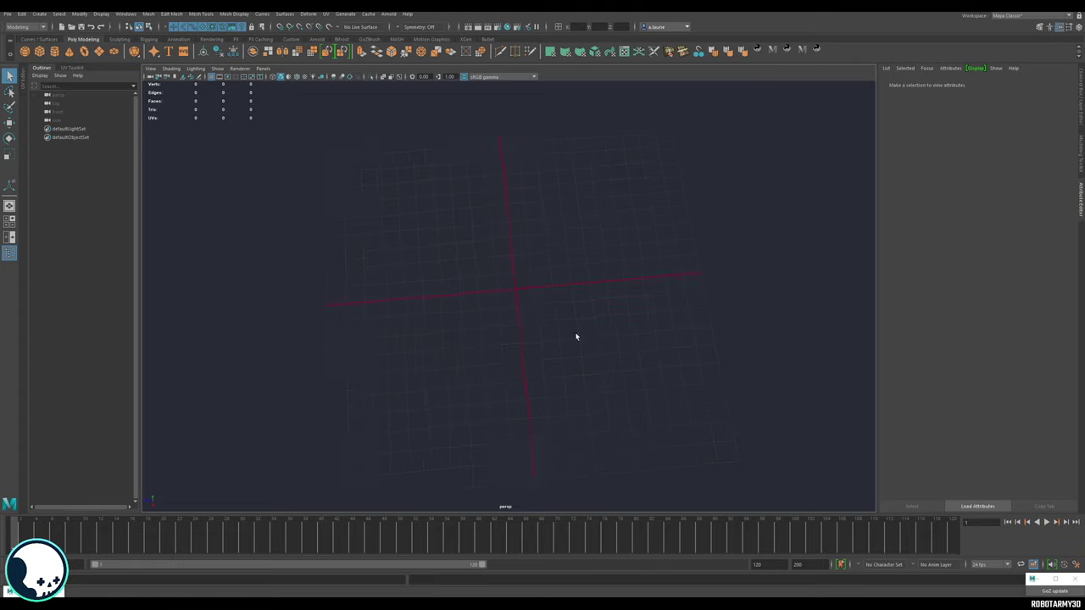
# Open the grid options, enlarge the viewport grid's length and width, and apply the change.
pyautogui.keyDown('alt'); pyautogui.moveTo(576, 336); pyautogui.dragTo(581, 310); pyautogui.keyUp('alt')
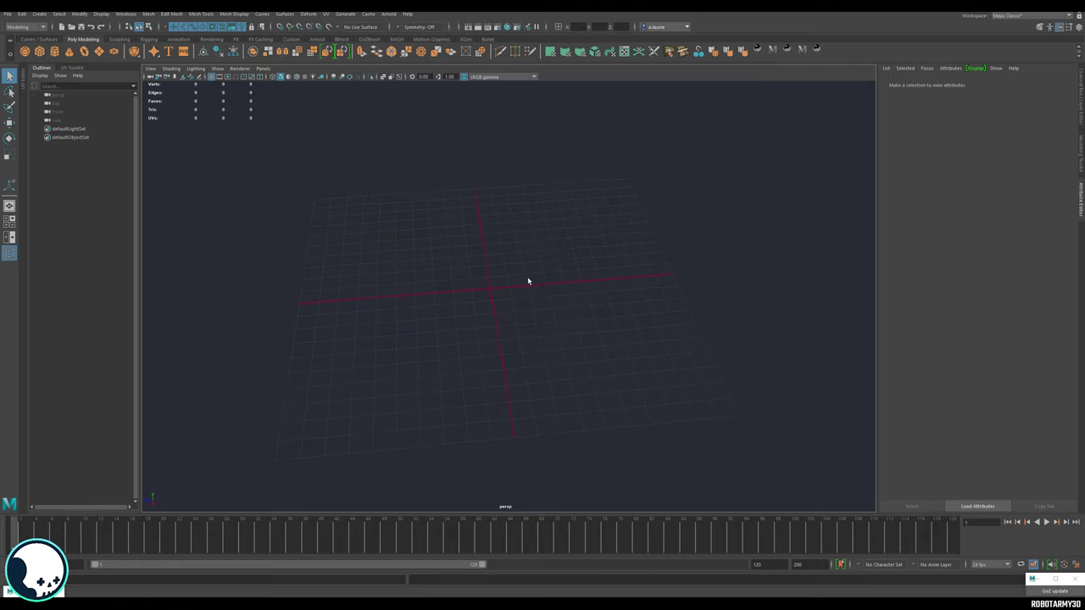
pyautogui.rightClick(209, 78)
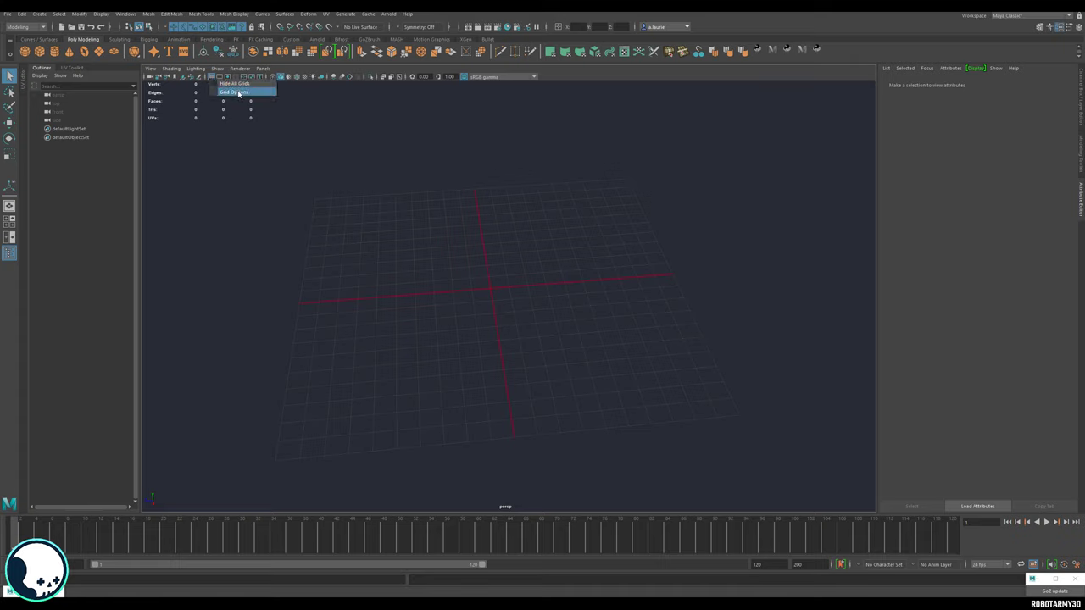
pyautogui.click(467, 288)
pyautogui.keyDown('alt'); pyautogui.moveTo(469, 288); pyautogui.dragTo(458, 294); pyautogui.keyUp('alt')
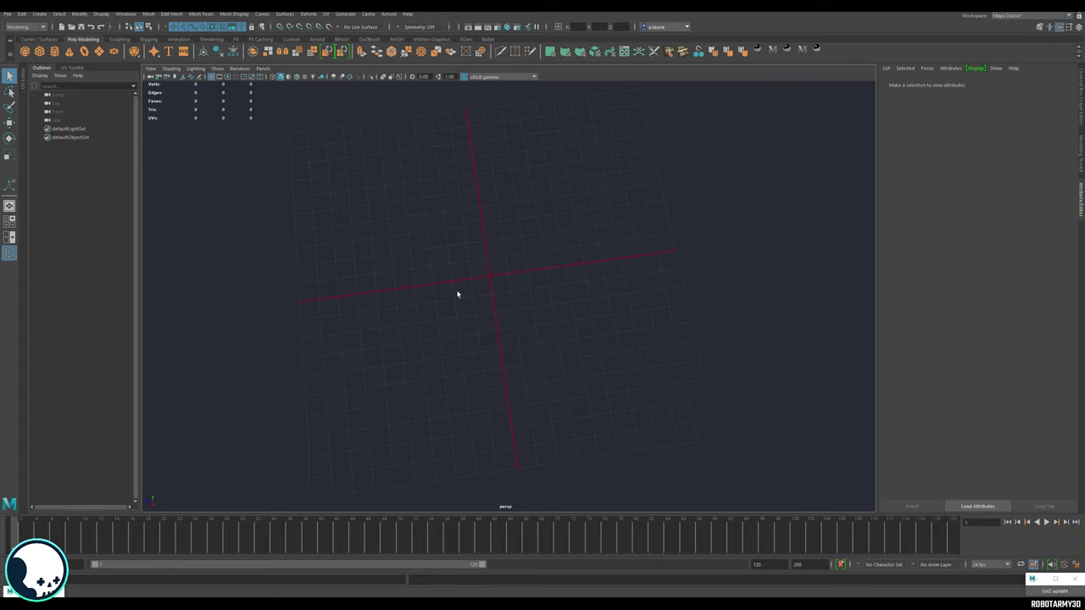
pyautogui.rightClick(211, 78)
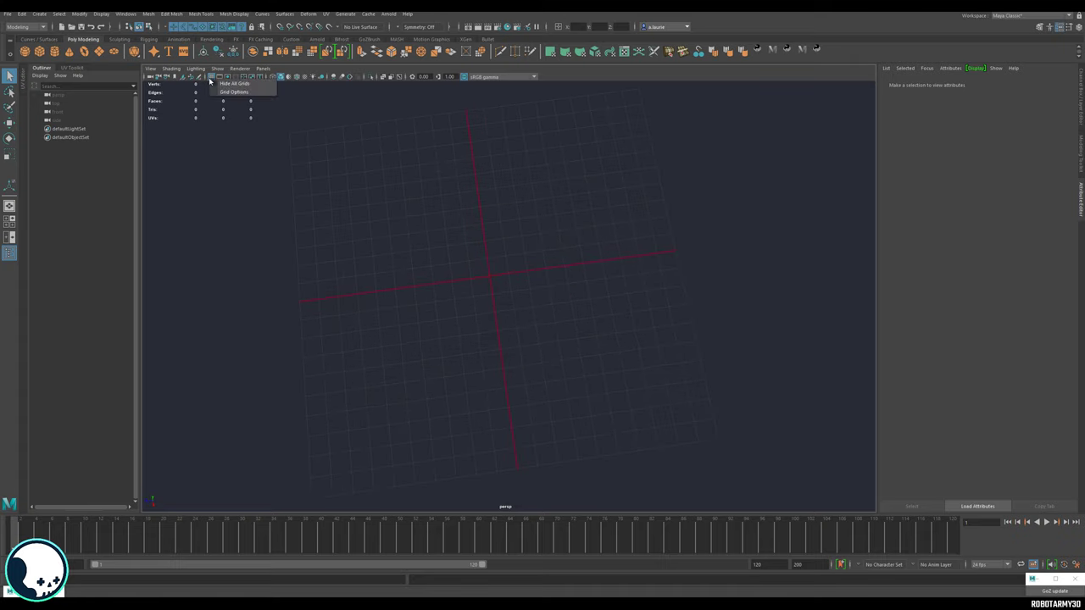
pyautogui.click(231, 92)
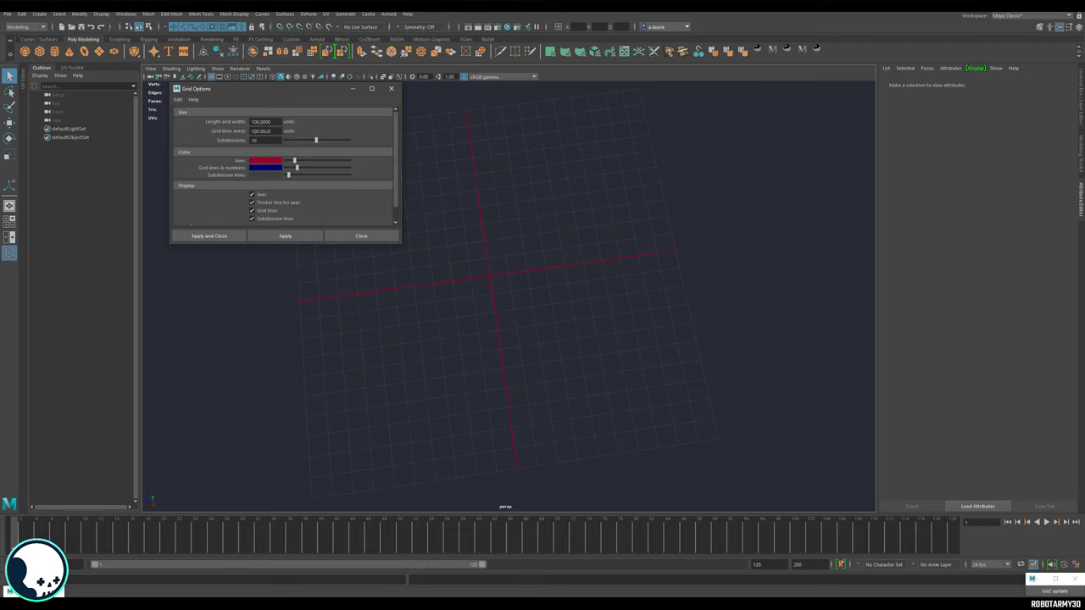
pyautogui.click(259, 122)
pyautogui.click(259, 131)
pyautogui.press('Tab')
pyautogui.click(285, 236)
pyautogui.click(382, 236)
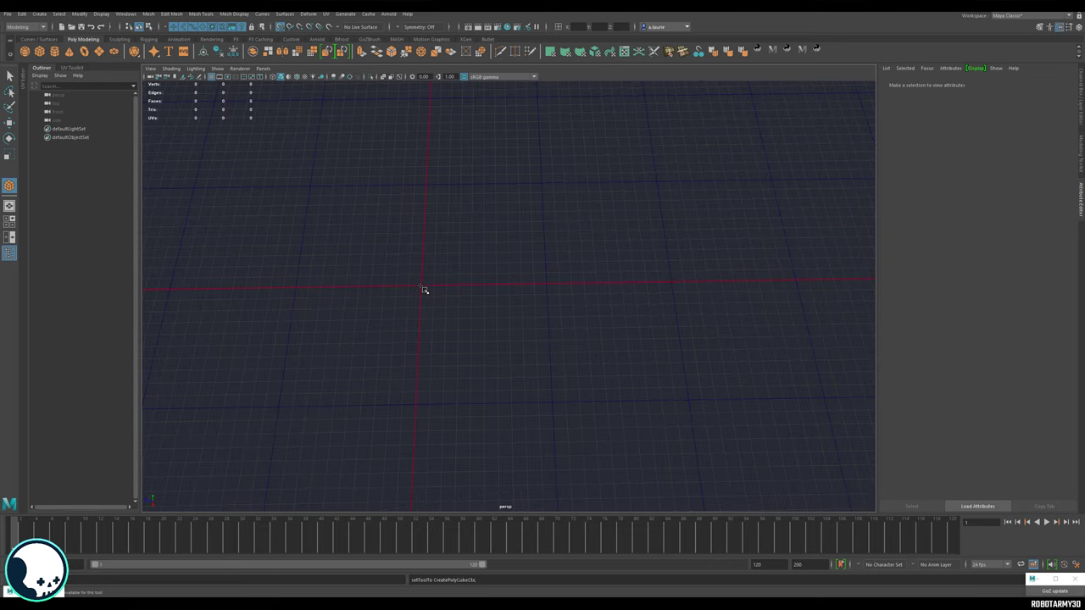
# Draw a test box 20 wide, 30 high and 100 deep from the grid origin, inspect its dimensions, and delete it.
pyautogui.moveTo(421, 288)
pyautogui.mouseDown()
pyautogui.moveTo(453, 269)
pyautogui.moveTo(545, 266)
pyautogui.moveTo(534, 252)
pyautogui.mouseUp()
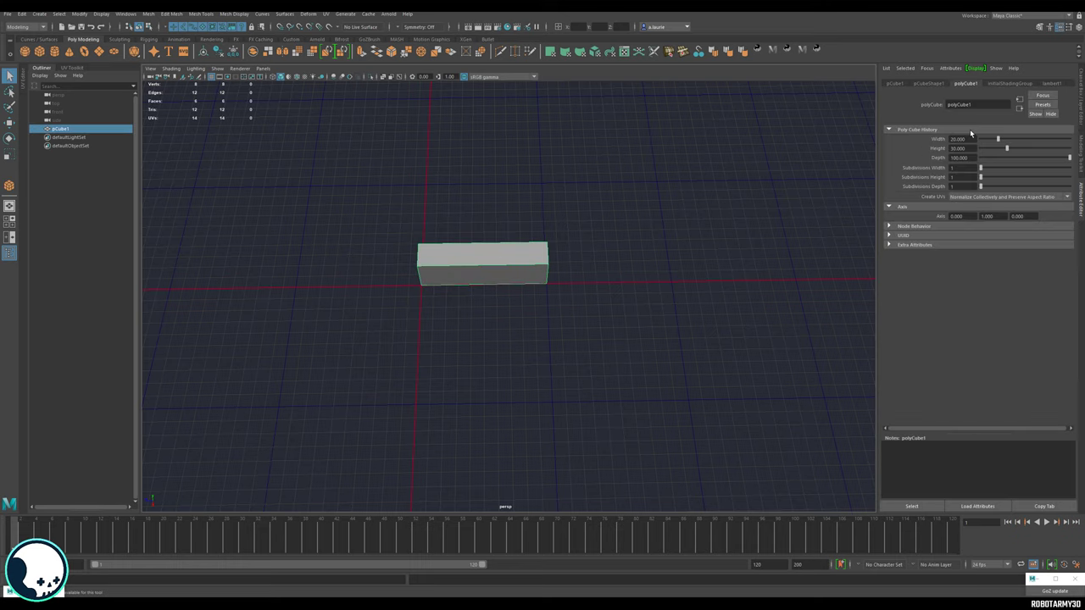
pyautogui.moveTo(970, 139); pyautogui.dragTo(939, 142)
pyautogui.keyDown('alt'); pyautogui.moveTo(453, 245); pyautogui.dragTo(505, 224); pyautogui.keyUp('alt')
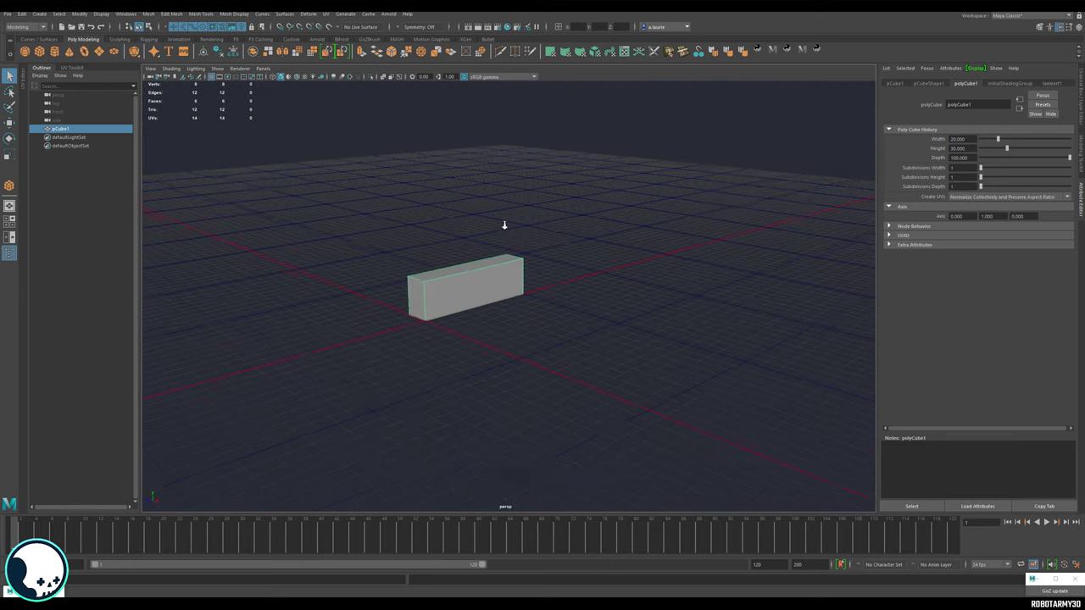
pyautogui.keyDown('alt'); pyautogui.moveTo(504, 225); pyautogui.dragTo(600, 246, button='right'); pyautogui.keyUp('alt')
pyautogui.press('Delete')
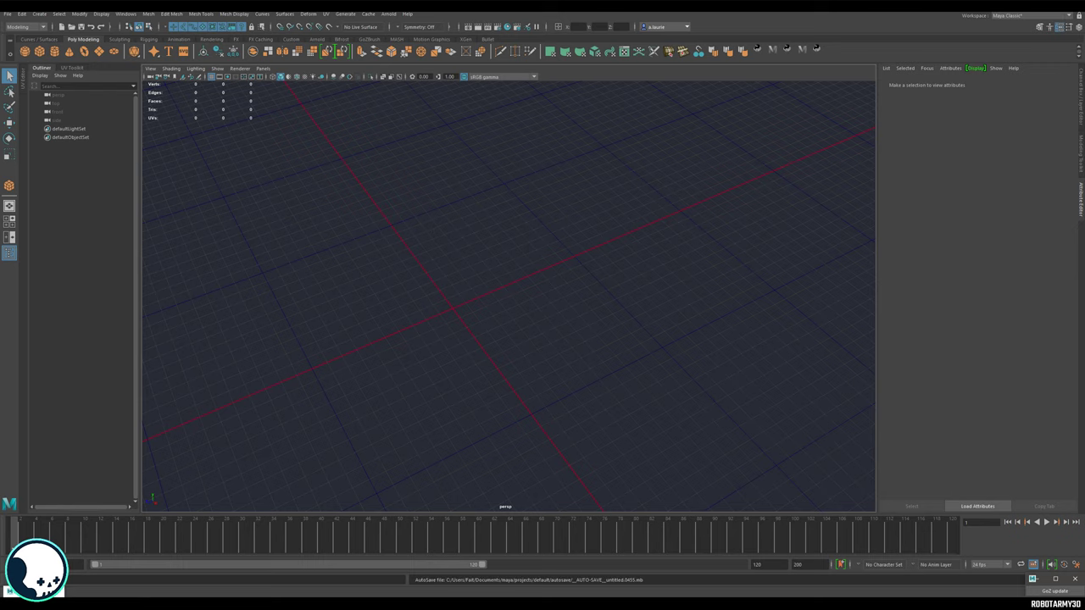
# Switch to File Explorer and import SK_Mannequin.FBX from the Saloon > WIP > Maya folder into the Maya scene.
pyautogui.hotkey('alt', 'Tab')
pyautogui.doubleClick(444, 230)
pyautogui.doubleClick(445, 217)
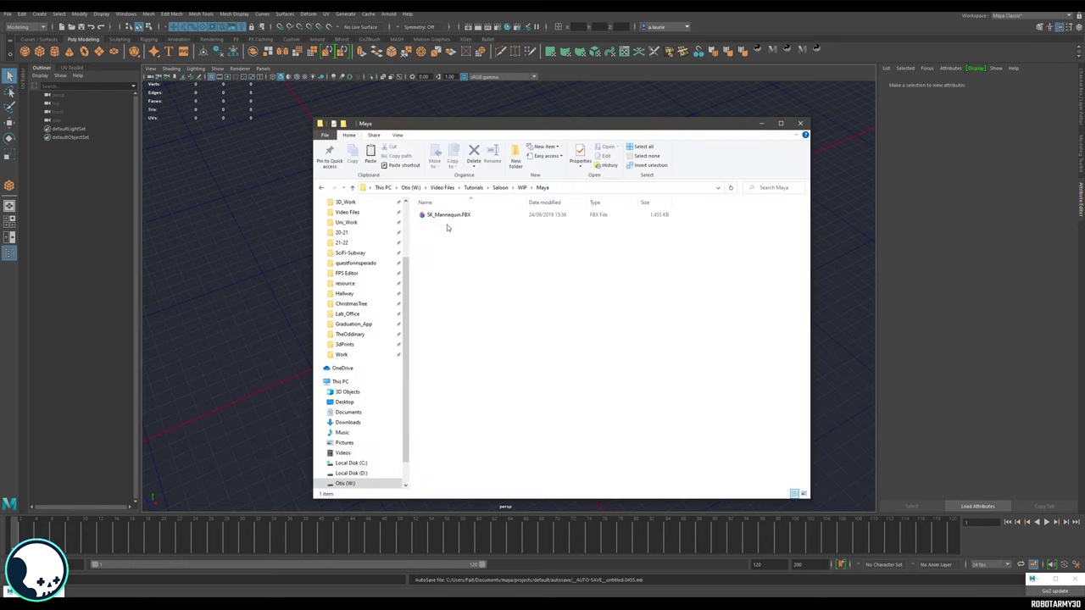
pyautogui.moveTo(447, 217); pyautogui.dragTo(261, 267)
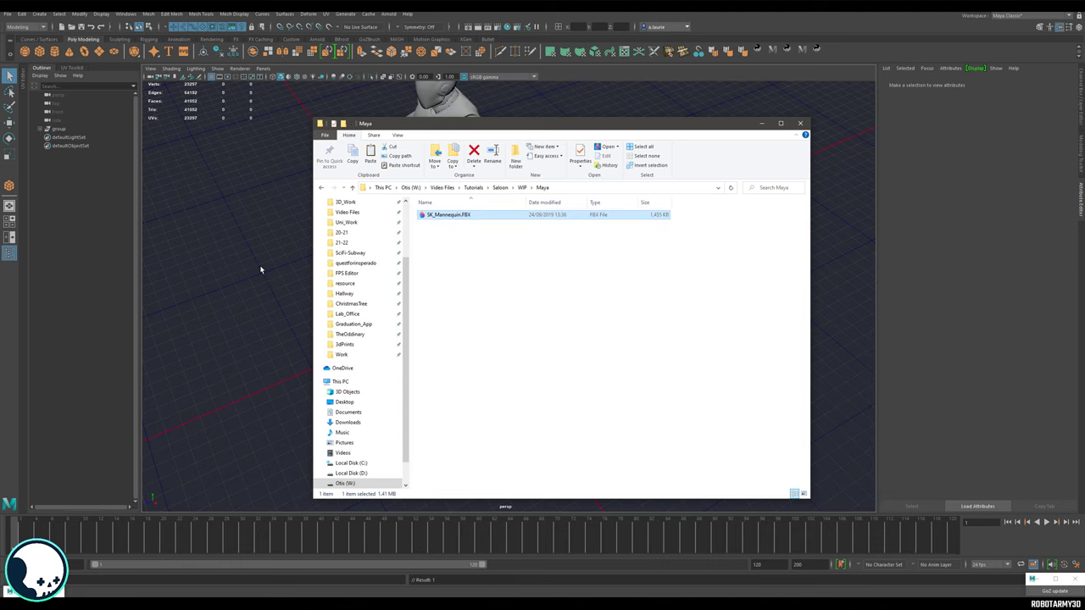
pyautogui.click(266, 292)
pyautogui.keyDown('alt'); pyautogui.moveTo(370, 324); pyautogui.dragTo(599, 305); pyautogui.keyUp('alt')
pyautogui.keyDown('alt'); pyautogui.moveTo(599, 305); pyautogui.dragTo(409, 254, button='right'); pyautogui.keyUp('alt')
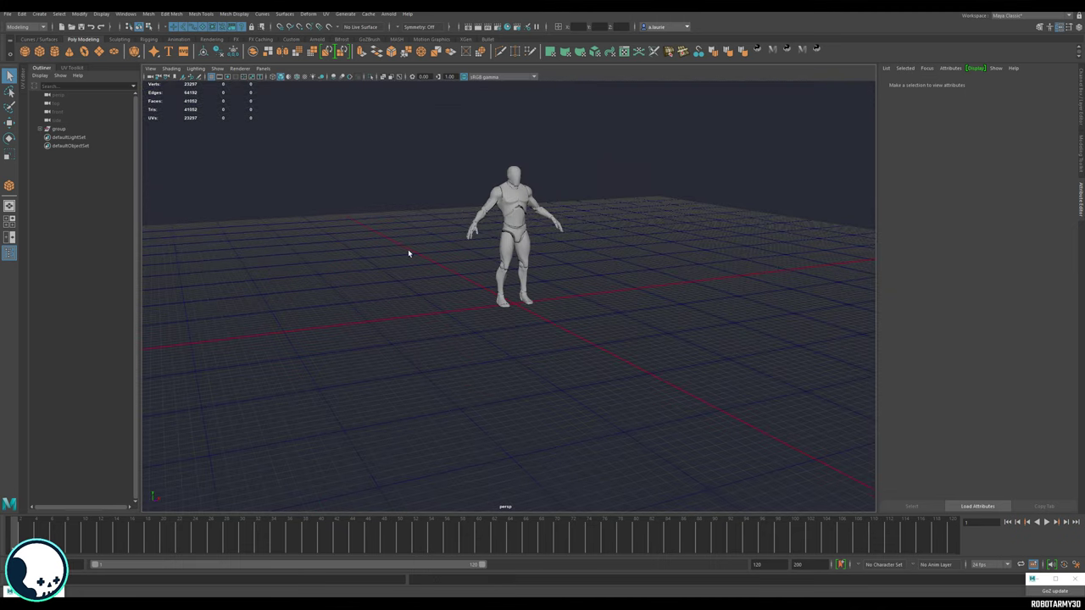
# Draw a box 20 wide, 180 high and 20 deep standing beside the mannequin, and open its cube dimensions.
pyautogui.keyDown('alt'); pyautogui.moveTo(408, 249); pyautogui.dragTo(470, 300); pyautogui.keyUp('alt')
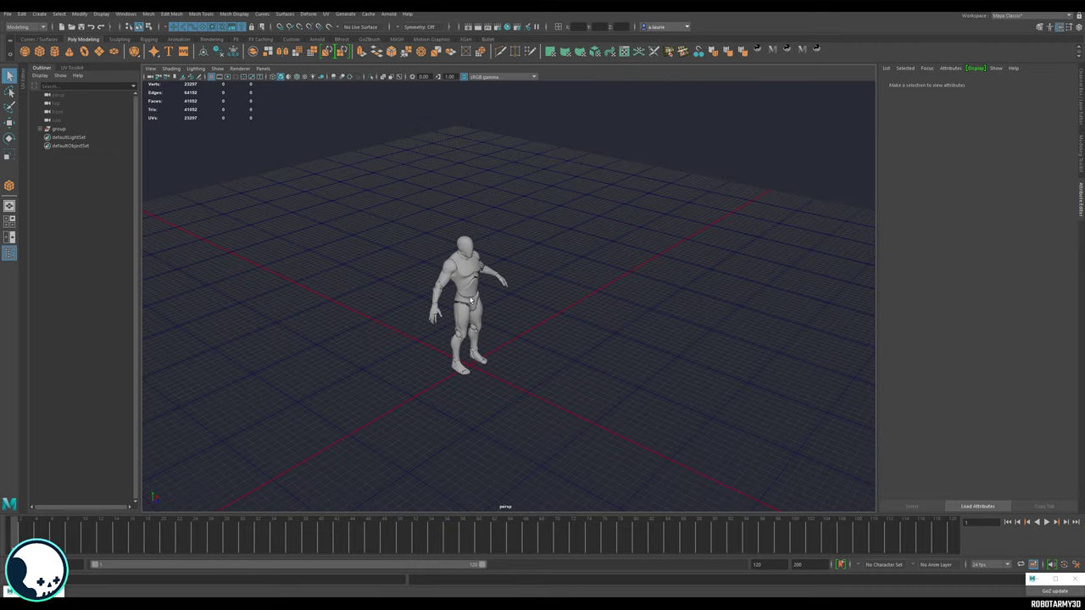
pyautogui.keyDown('alt'); pyautogui.moveTo(547, 288); pyautogui.dragTo(516, 276); pyautogui.keyUp('alt')
pyautogui.keyDown('alt'); pyautogui.moveTo(516, 276); pyautogui.dragTo(551, 292, button='right'); pyautogui.keyUp('alt')
pyautogui.keyDown('alt'); pyautogui.moveTo(551, 293); pyautogui.dragTo(511, 344); pyautogui.keyUp('alt')
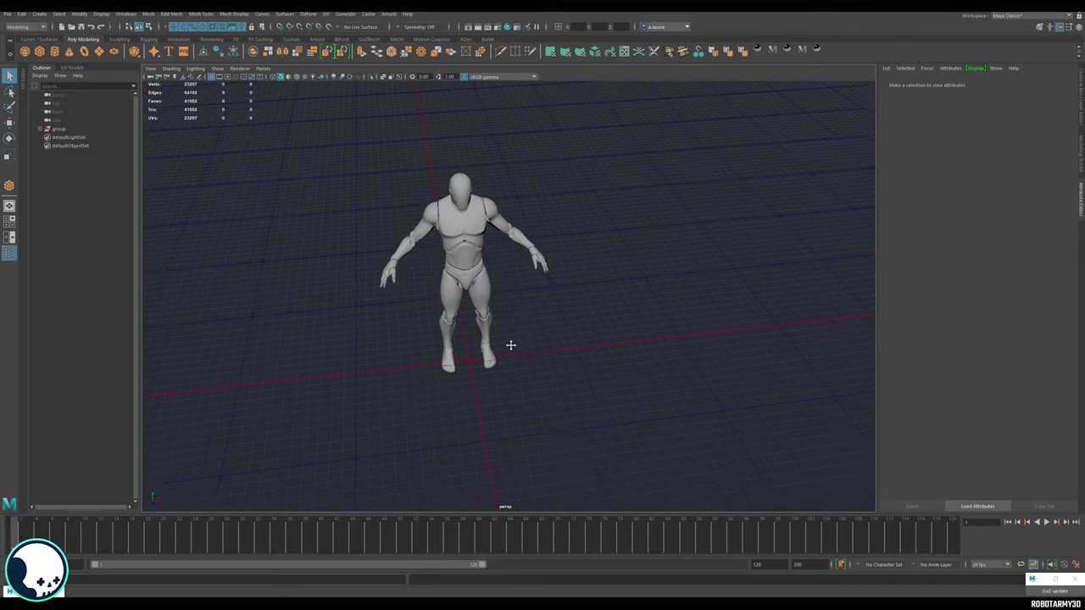
pyautogui.keyDown('alt'); pyautogui.moveTo(511, 344); pyautogui.dragTo(442, 371, button='middle'); pyautogui.keyUp('alt')
pyautogui.click(39, 51)
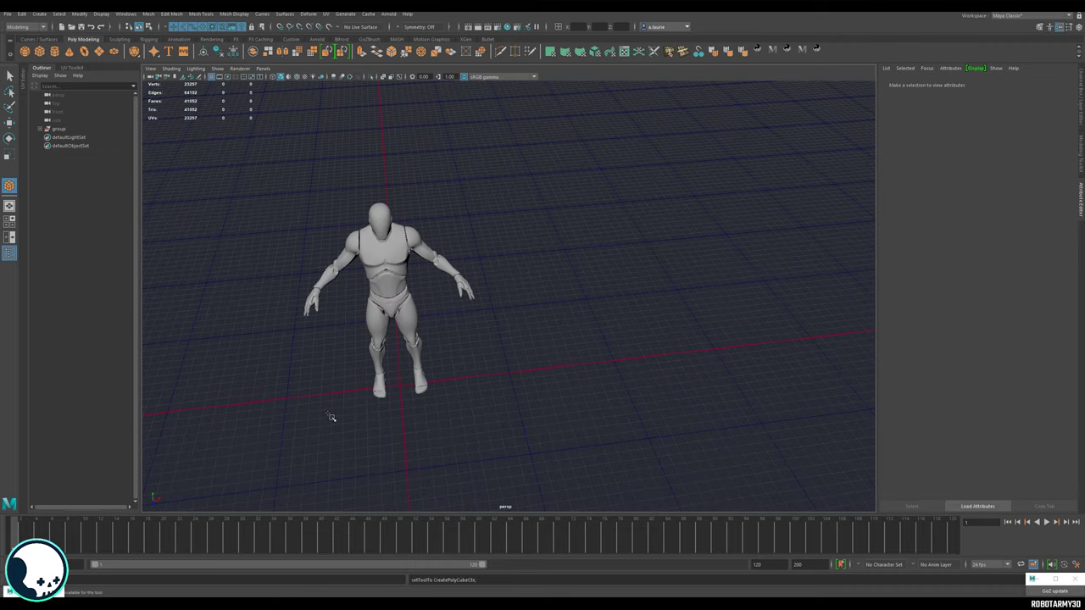
pyautogui.moveTo(322, 395); pyautogui.dragTo(320, 193)
pyautogui.click(965, 84)
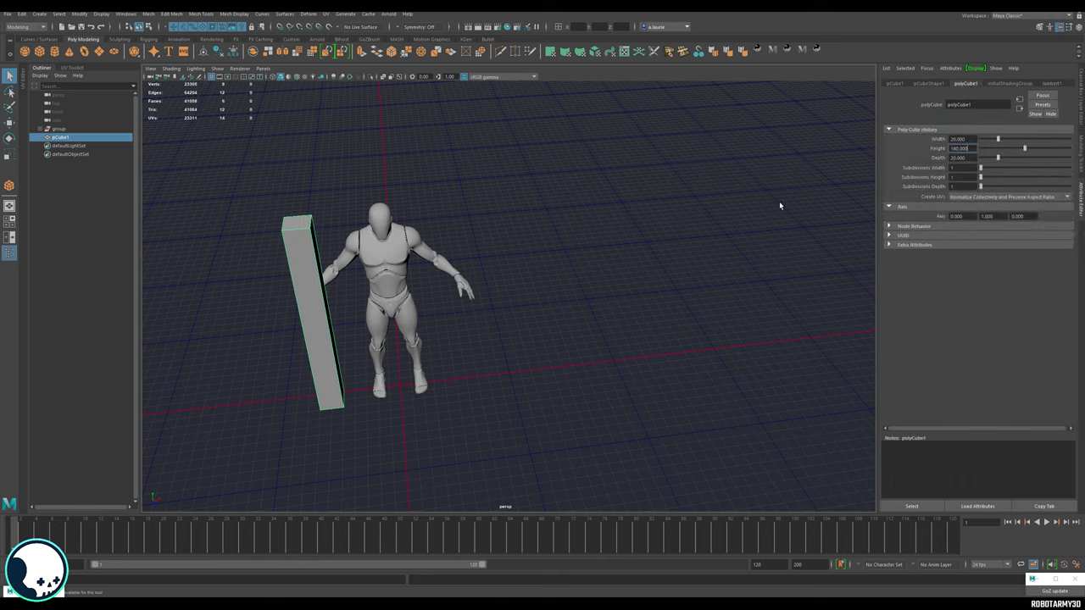
# Compare the tall box with the mannequin's height, and delete the box.
pyautogui.keyDown('alt'); pyautogui.moveTo(780, 203); pyautogui.dragTo(615, 287); pyautogui.keyUp('alt')
pyautogui.moveTo(418, 259); pyautogui.dragTo(439, 250, button='right')
pyautogui.keyDown('alt'); pyautogui.moveTo(467, 293); pyautogui.dragTo(523, 312); pyautogui.keyUp('alt')
pyautogui.click(434, 260)
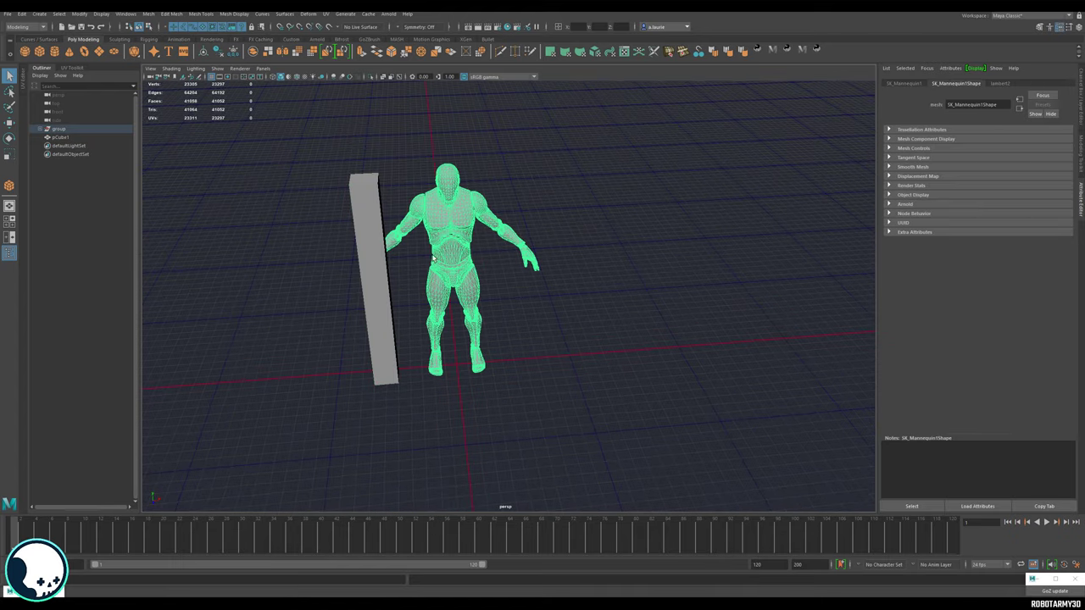
pyautogui.click(382, 299)
pyautogui.click(464, 274)
pyautogui.click(378, 282)
pyautogui.press('Delete')
# Move the mannequin back along the ground plane, clear of the grid origin, and deselect it.
pyautogui.click(472, 336)
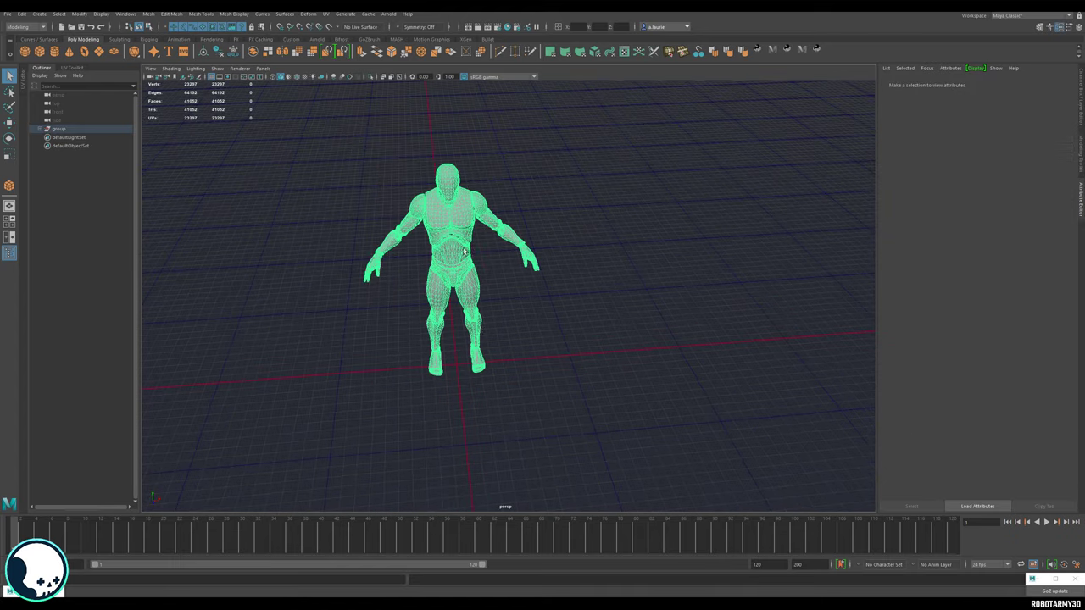
pyautogui.press('w')
pyautogui.moveTo(462, 382); pyautogui.dragTo(453, 274)
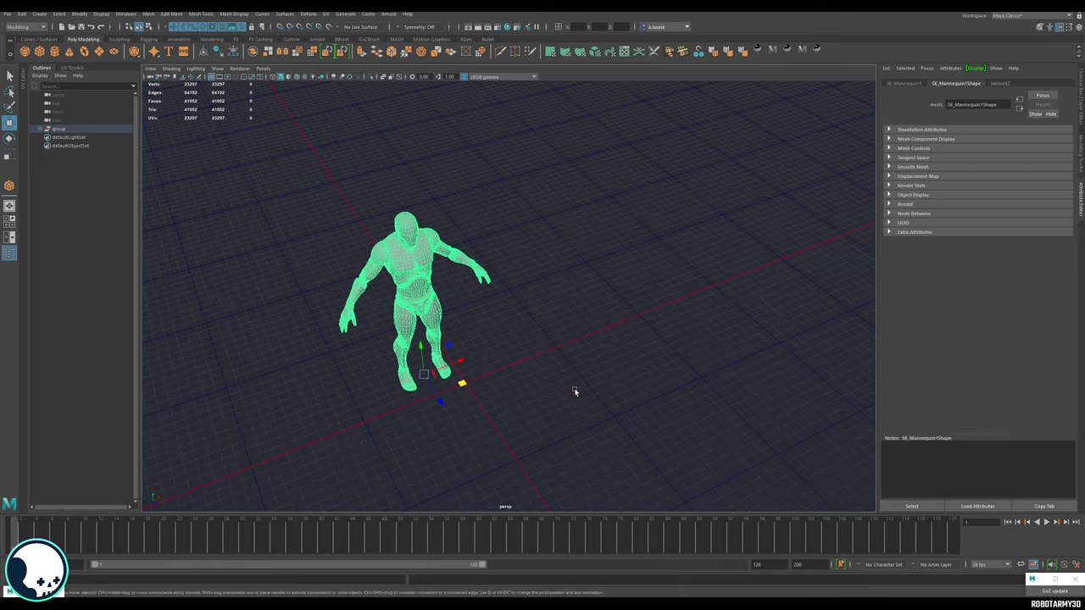
pyautogui.click(574, 392)
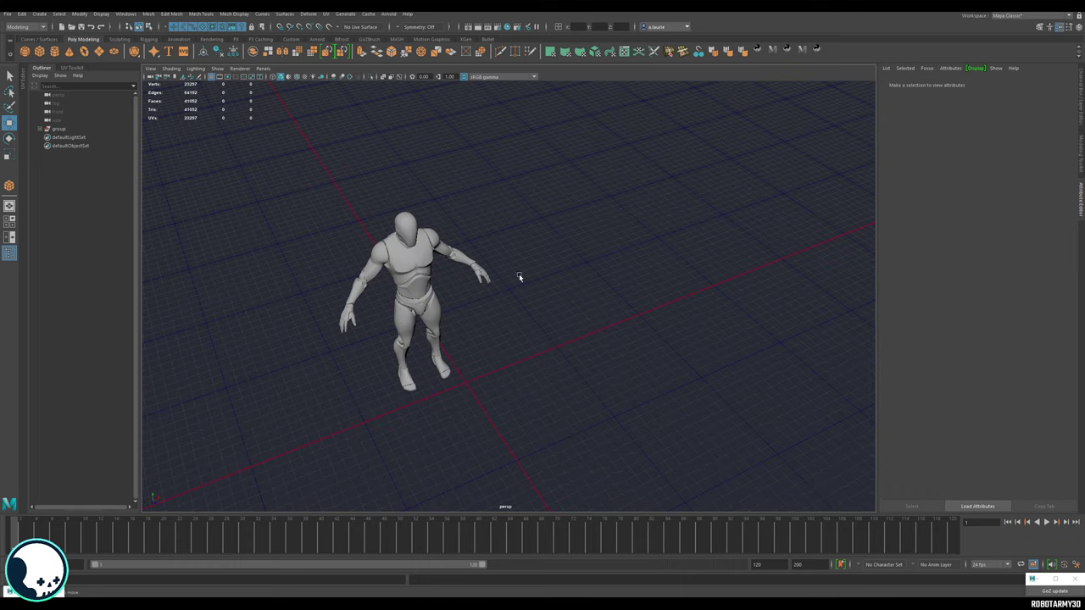
# Check the Interactive Creation setting of the polygon primitives.
pyautogui.keyDown('alt'); pyautogui.moveTo(562, 313); pyautogui.dragTo(597, 319); pyautogui.keyUp('alt')
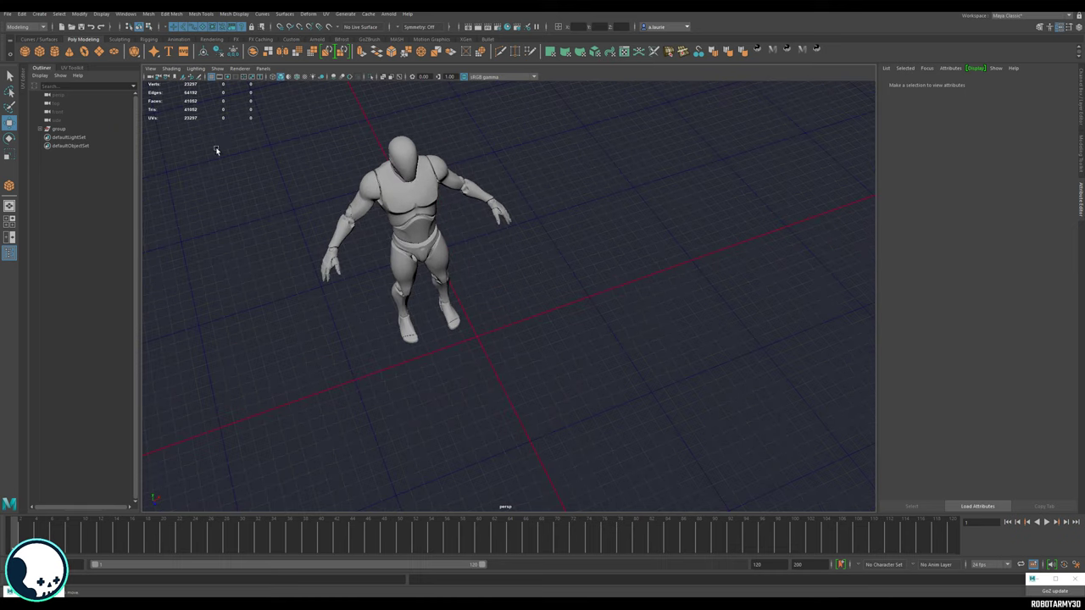
pyautogui.click(40, 53)
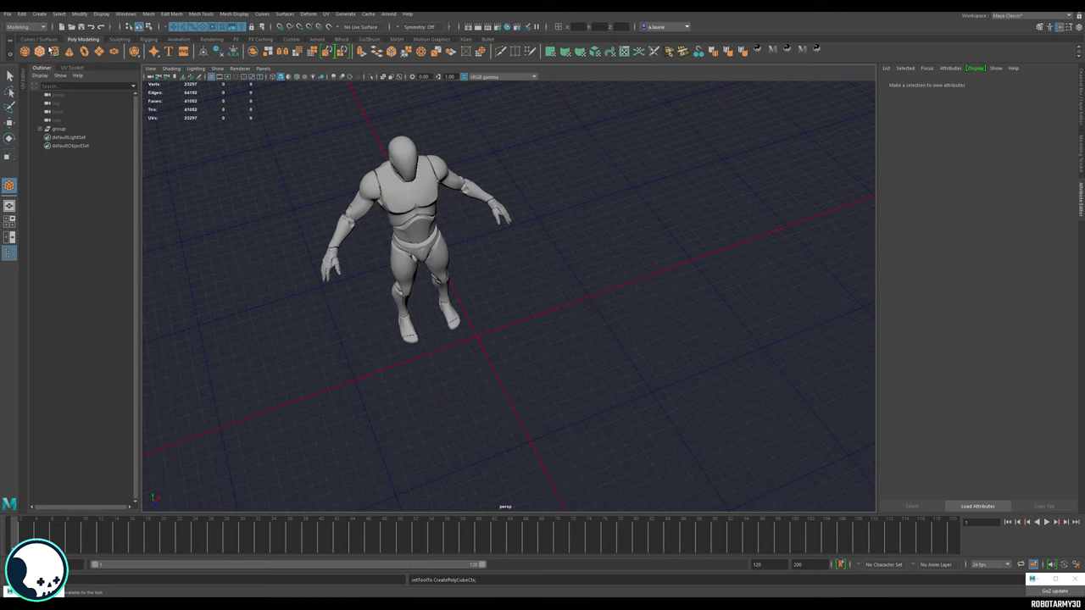
pyautogui.click(41, 14)
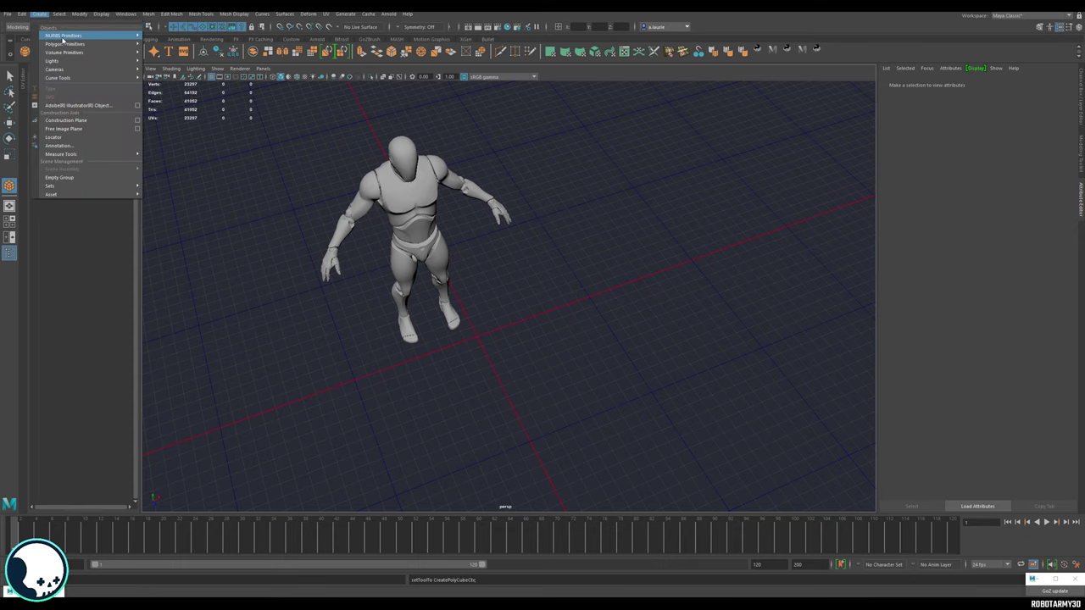
pyautogui.moveTo(82, 46)
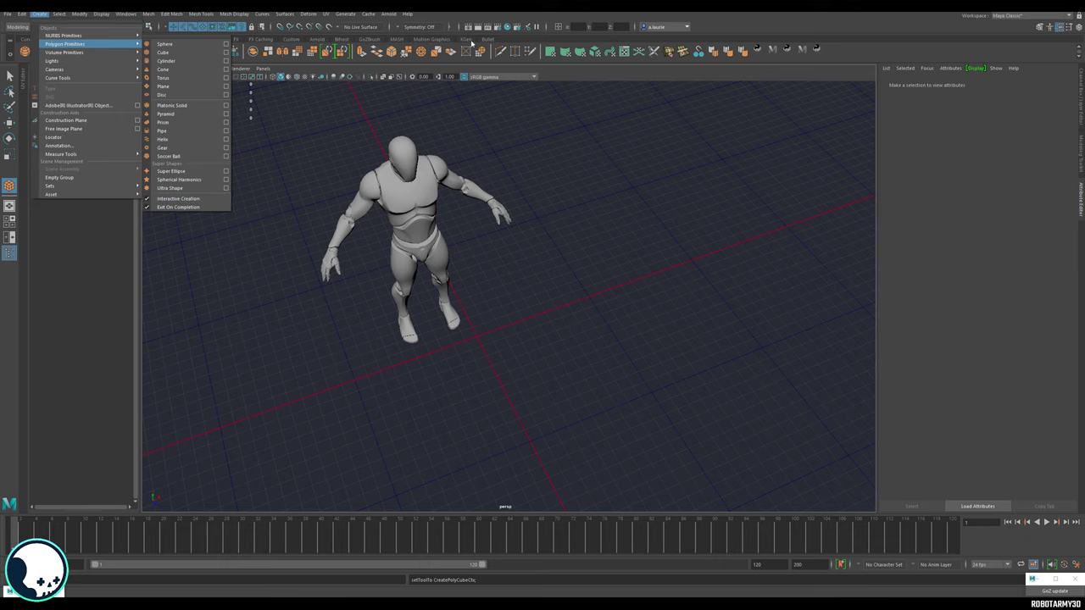
pyautogui.click(188, 201)
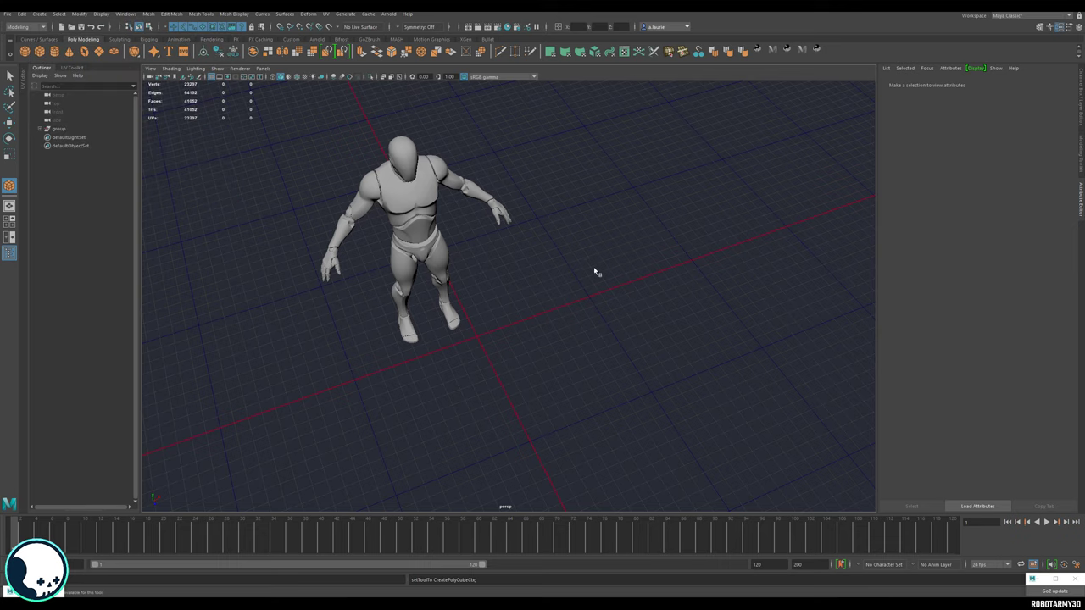
# Draw a grid-snapped polygon box from the origin as a wall, about 100 wide, 10 deep and 200 high.
pyautogui.moveTo(595, 272)
pyautogui.keyDown('alt'); pyautogui.mouseDown()
pyautogui.moveTo(683, 259)
pyautogui.moveTo(625, 259)
pyautogui.moveTo(585, 280)
pyautogui.mouseUp(); pyautogui.keyUp('alt')
pyautogui.press('w')
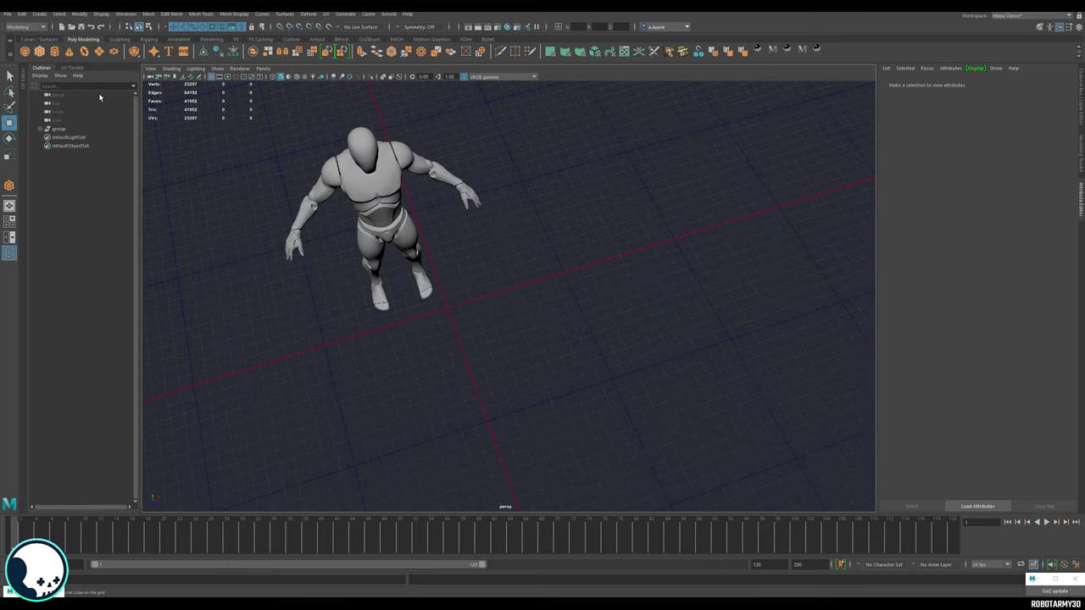
pyautogui.press('y')
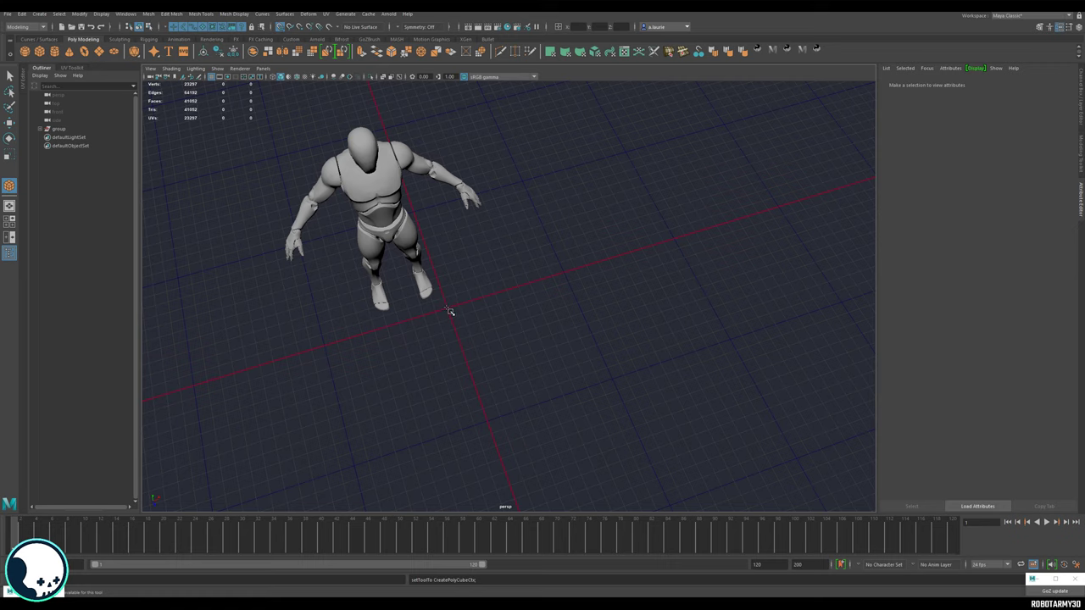
pyautogui.click(460, 320)
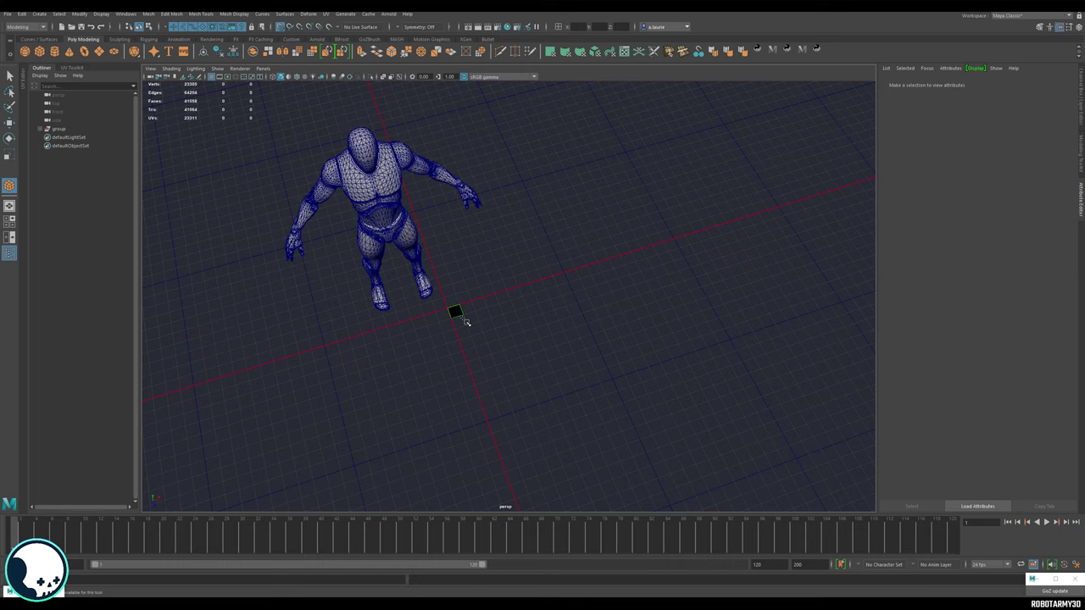
pyautogui.moveTo(465, 323); pyautogui.dragTo(572, 288)
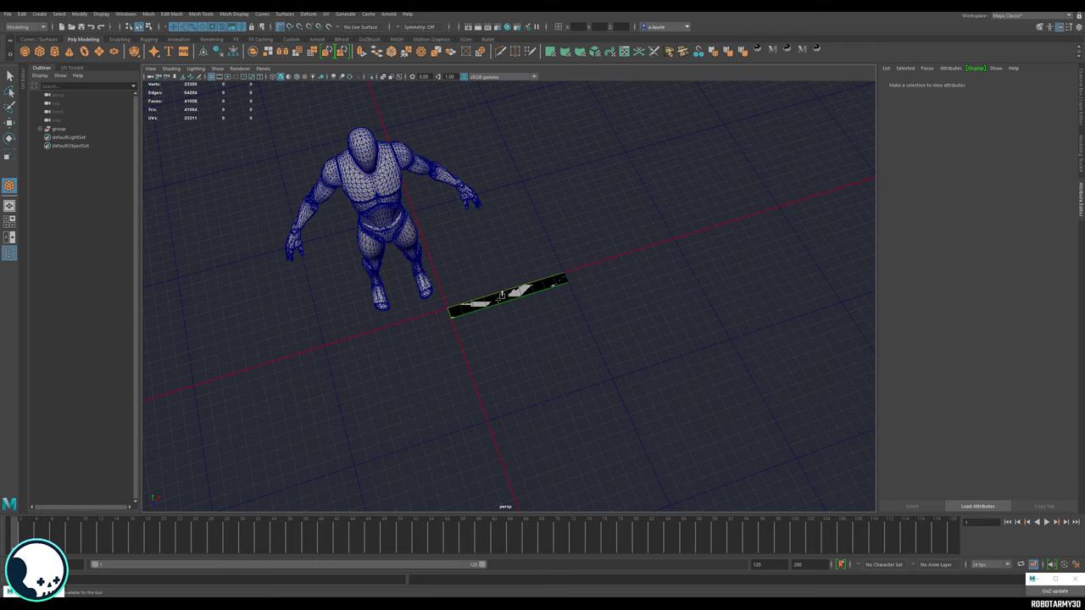
pyautogui.moveTo(496, 297); pyautogui.dragTo(489, 192)
# Raise the wall box's four top vertices in the front view to make it about 300 units high.
pyautogui.rightClick(488, 191)
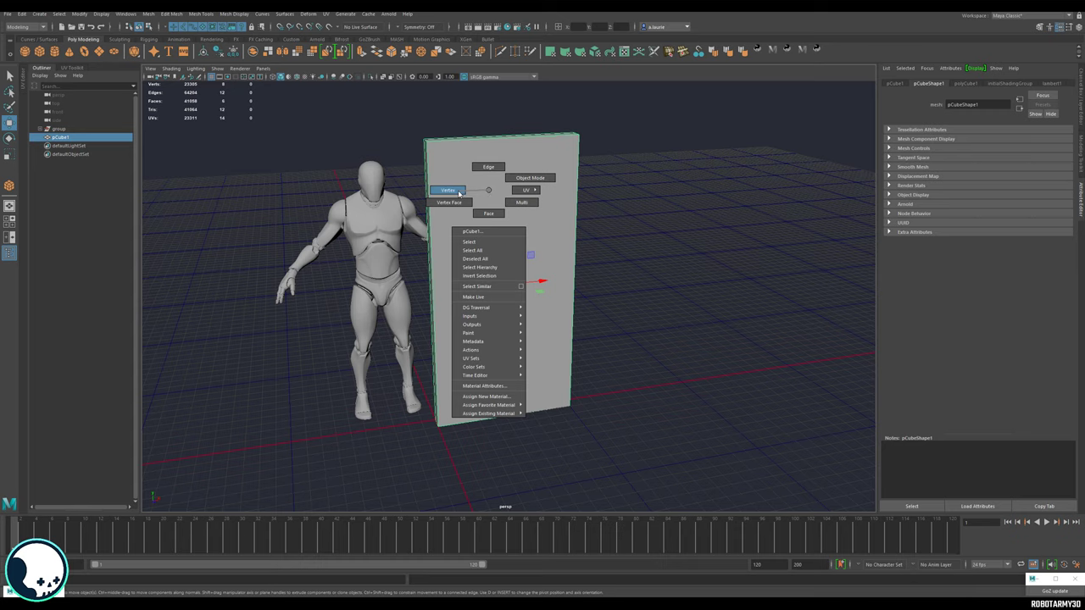
pyautogui.click(459, 194)
pyautogui.moveTo(367, 109); pyautogui.dragTo(627, 183)
pyautogui.moveTo(502, 259)
pyautogui.keyDown('alt'); pyautogui.mouseDown()
pyautogui.moveTo(490, 248)
pyautogui.moveTo(499, 241)
pyautogui.mouseUp(); pyautogui.keyUp('alt')
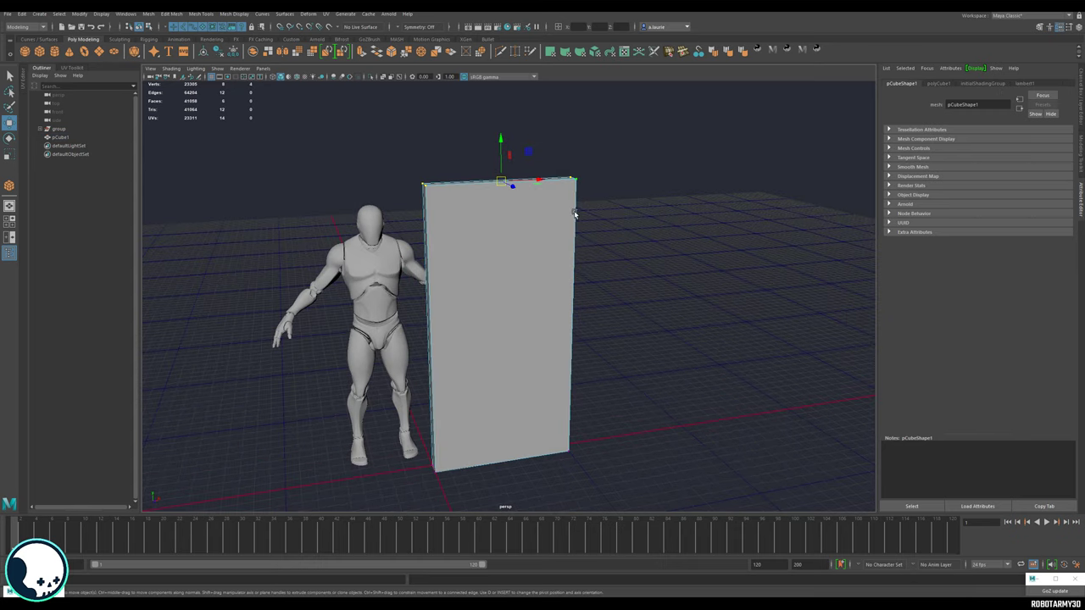
pyautogui.press('space')
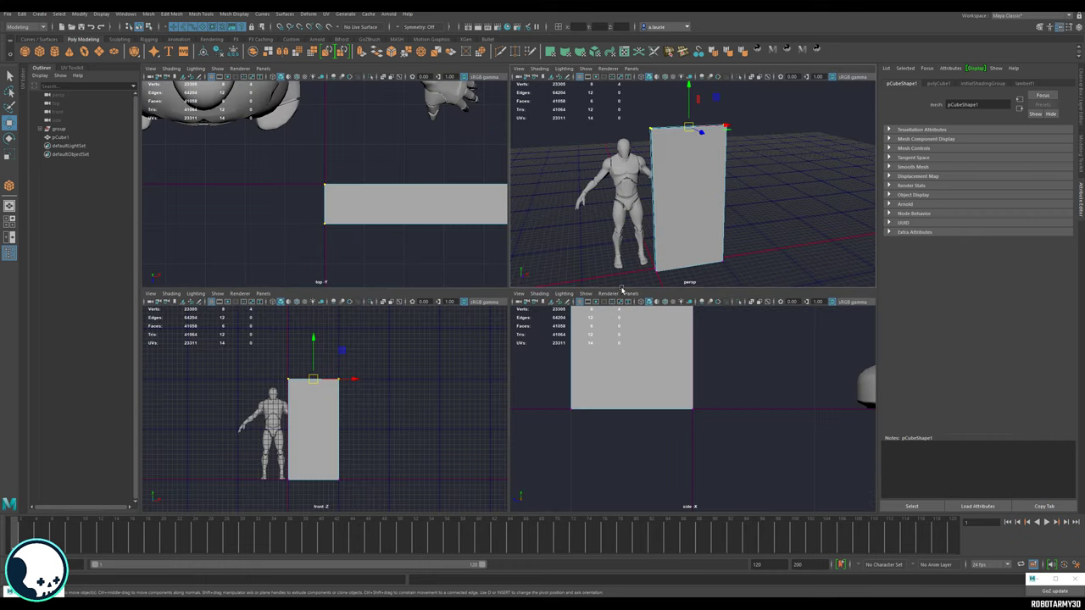
pyautogui.press('space')
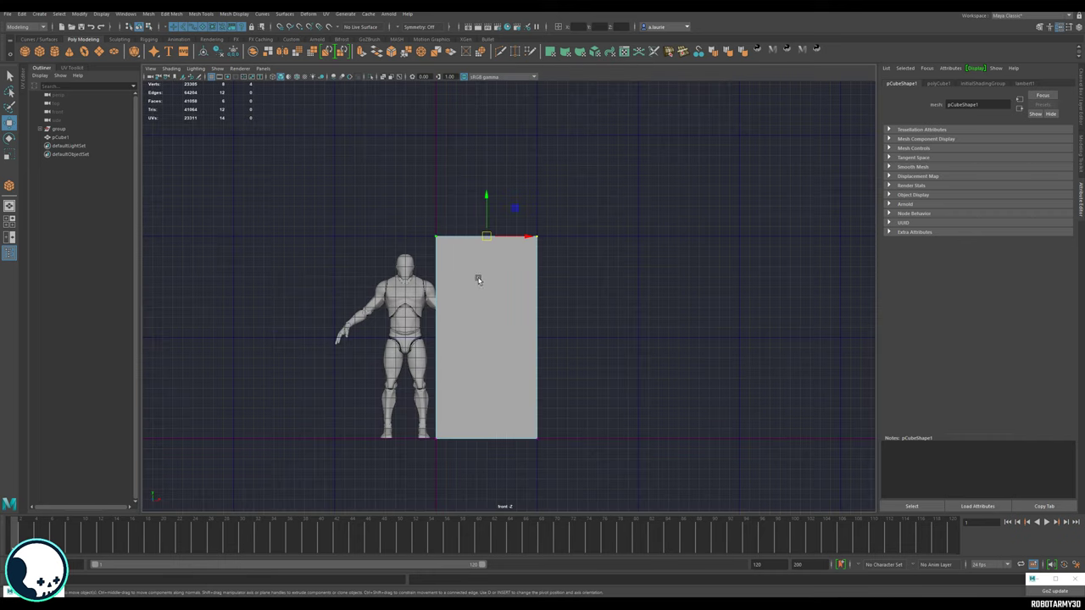
pyautogui.scroll(3, 474, 274)
pyautogui.keyDown('alt'); pyautogui.moveTo(485, 210); pyautogui.dragTo(489, 239, button='middle'); pyautogui.keyUp('alt')
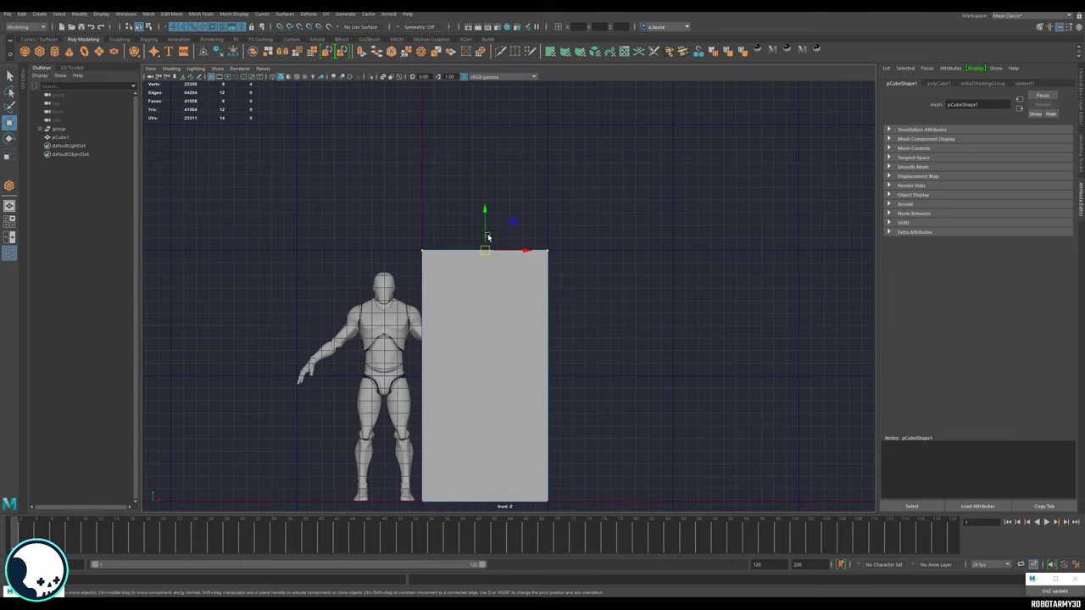
pyautogui.moveTo(489, 234); pyautogui.dragTo(473, 117)
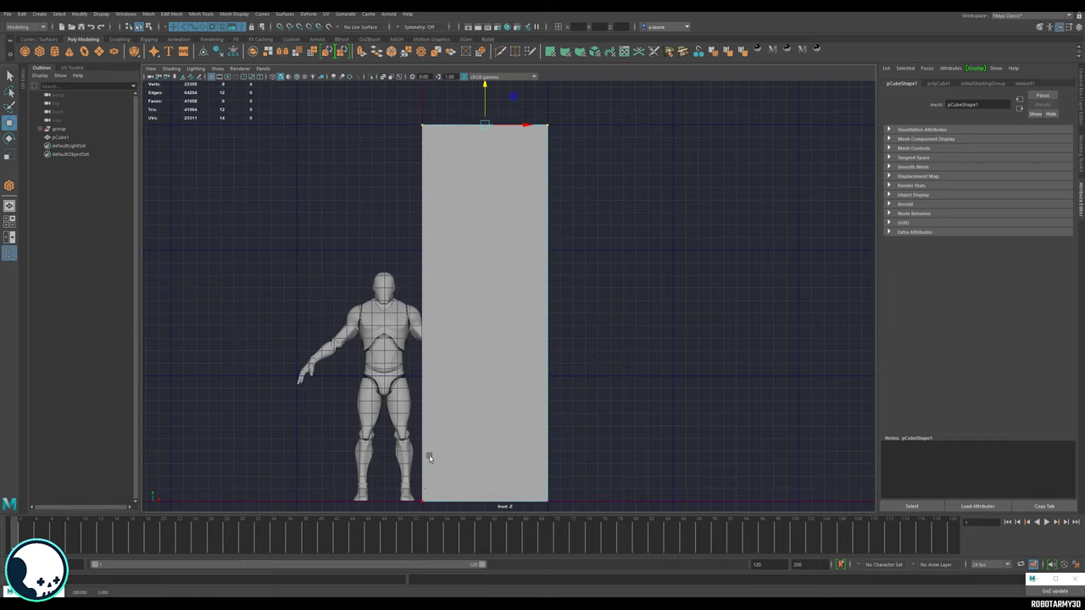
# Deselect the wall's top vertices and return from the front view to the full-size perspective view.
pyautogui.scroll(-2, 385, 131)
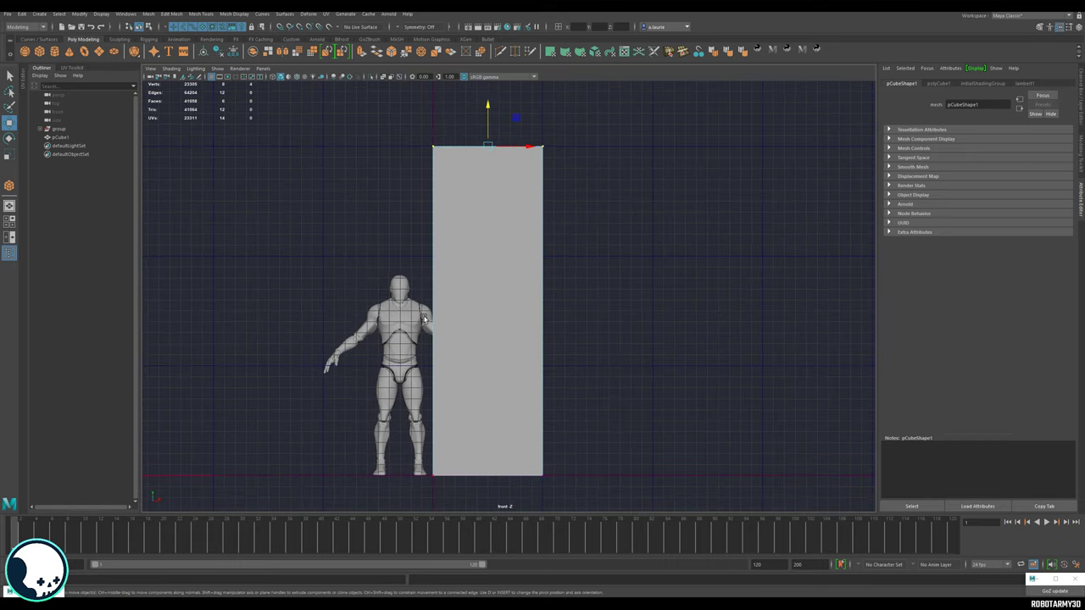
pyautogui.keyDown('alt'); pyautogui.moveTo(492, 251); pyautogui.dragTo(499, 235, button='middle'); pyautogui.keyUp('alt')
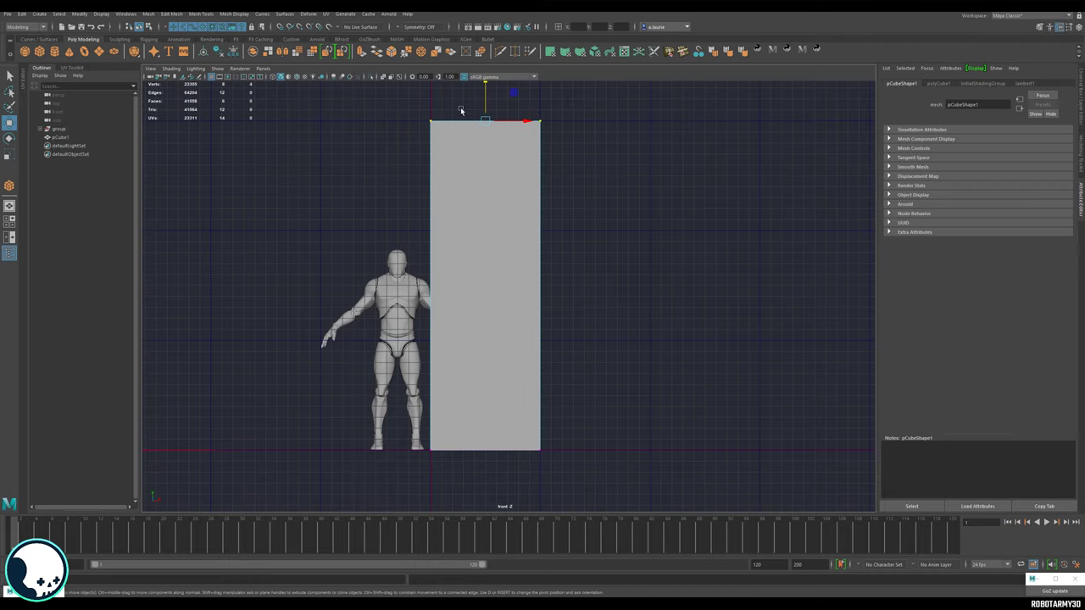
pyautogui.click(585, 284)
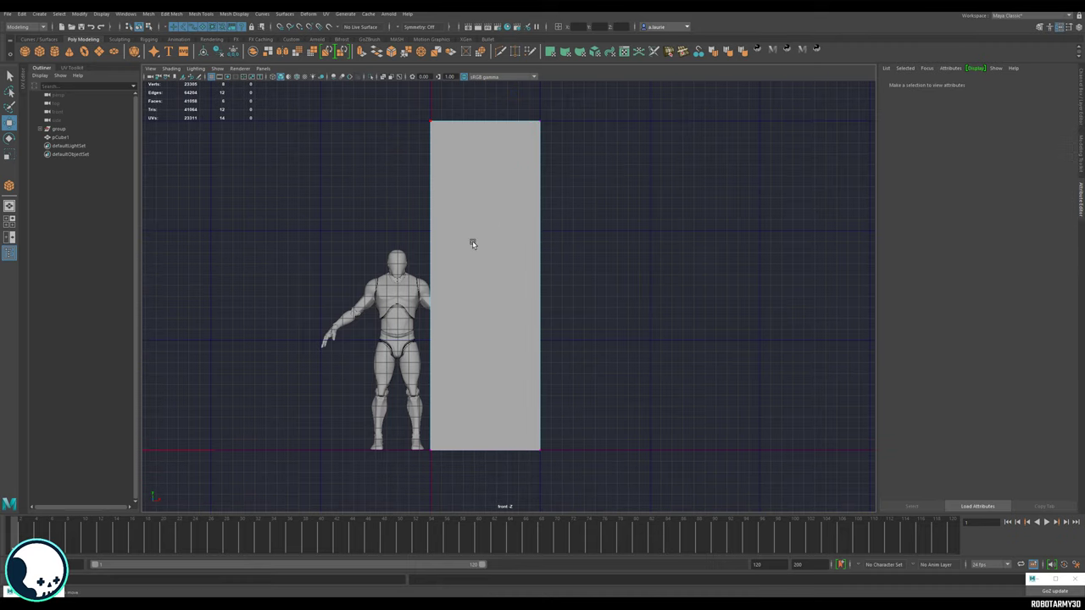
pyautogui.keyDown('alt'); pyautogui.moveTo(540, 161); pyautogui.dragTo(531, 206, button='middle'); pyautogui.keyUp('alt')
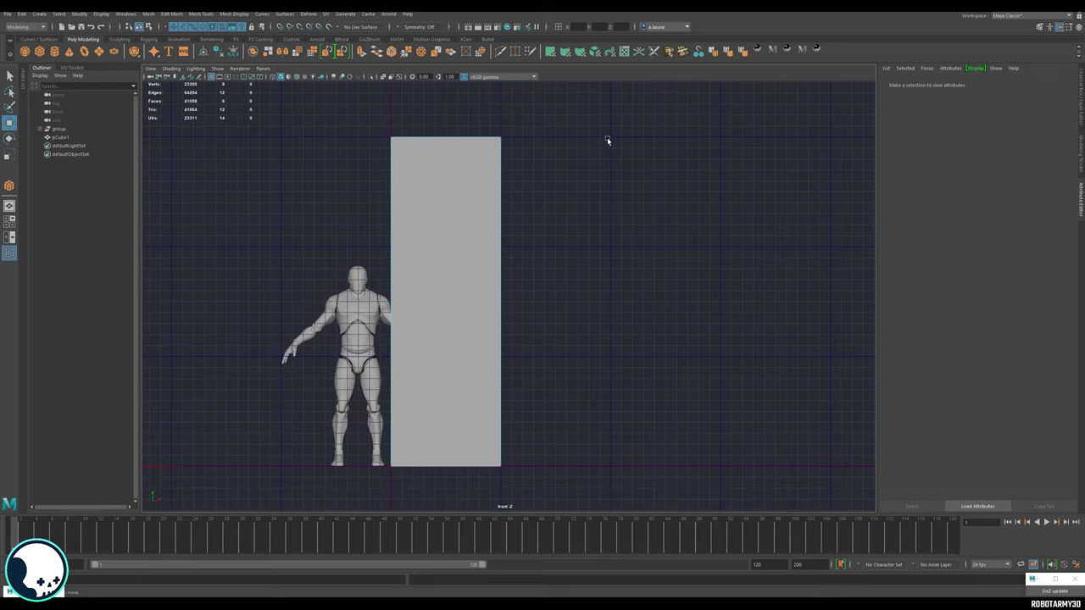
pyautogui.press('space')
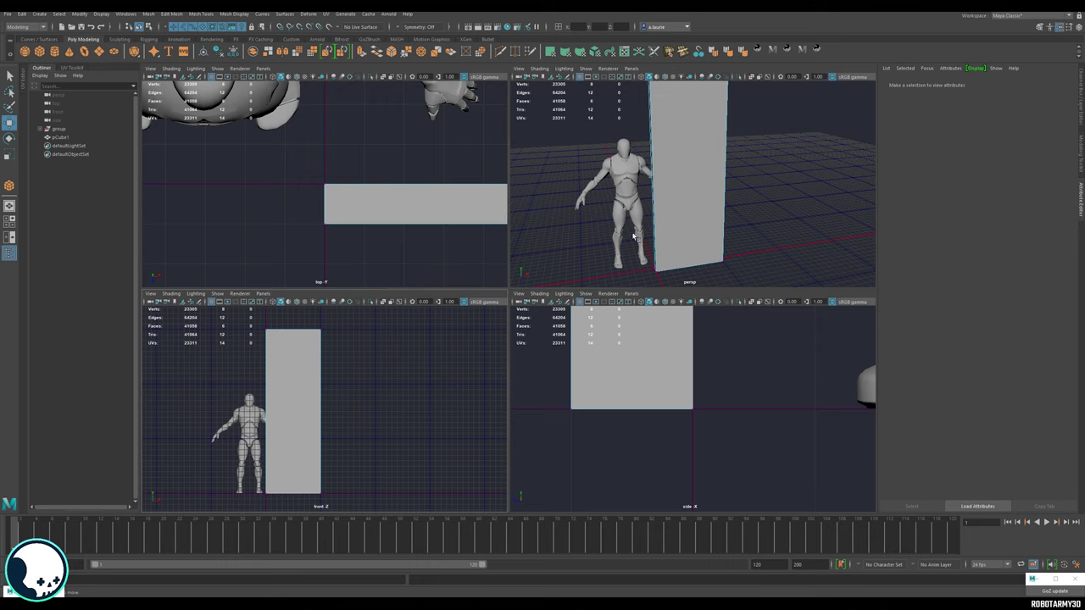
pyautogui.keyDown('alt'); pyautogui.moveTo(634, 250); pyautogui.dragTo(631, 223); pyautogui.keyUp('alt')
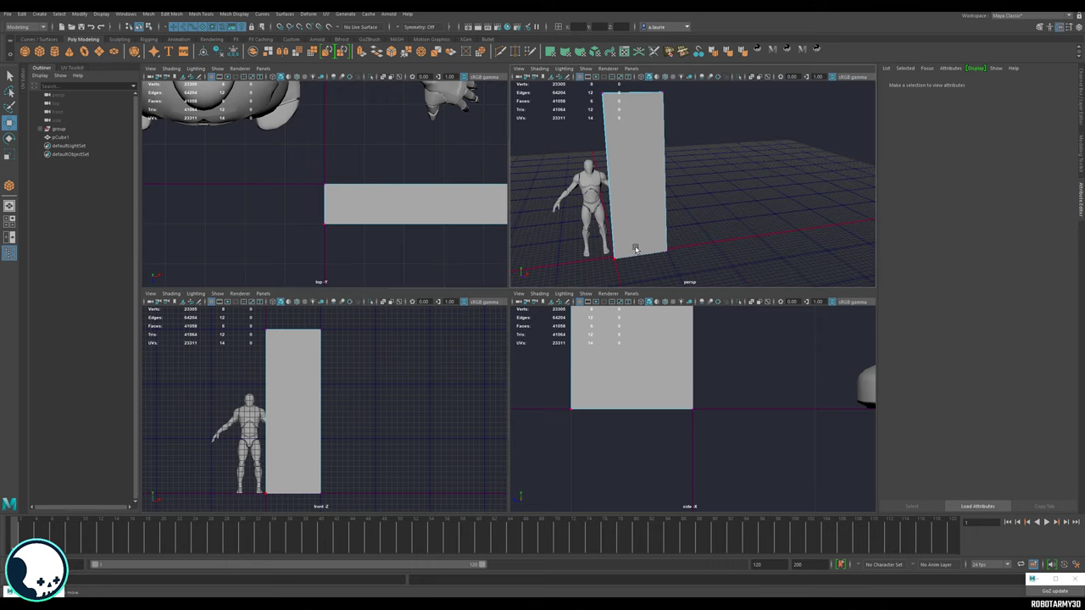
pyautogui.press('space')
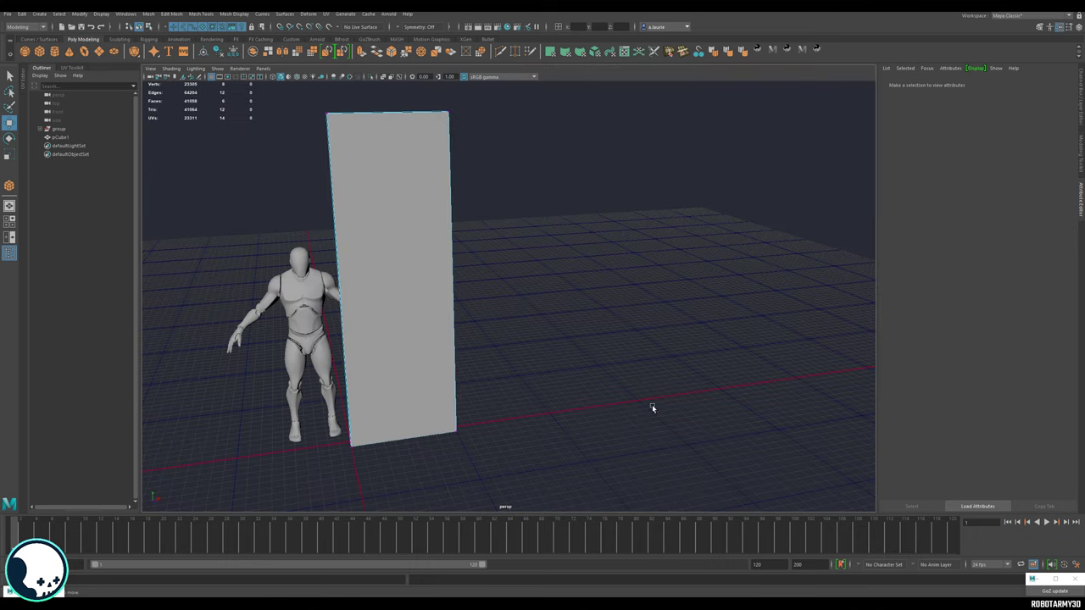
# Select the wall's back face and inspect how it lines up with the grid axis.
pyautogui.keyDown('alt'); pyautogui.moveTo(491, 184); pyautogui.dragTo(578, 239); pyautogui.keyUp('alt')
pyautogui.moveTo(494, 291); pyautogui.dragTo(538, 277, button='right')
pyautogui.scroll(4, 534, 314)
pyautogui.keyDown('alt'); pyautogui.moveTo(533, 314); pyautogui.dragTo(605, 280); pyautogui.keyUp('alt')
pyautogui.keyDown('alt'); pyautogui.moveTo(529, 328); pyautogui.dragTo(543, 306); pyautogui.keyUp('alt')
pyautogui.moveTo(535, 240); pyautogui.dragTo(535, 269, button='right')
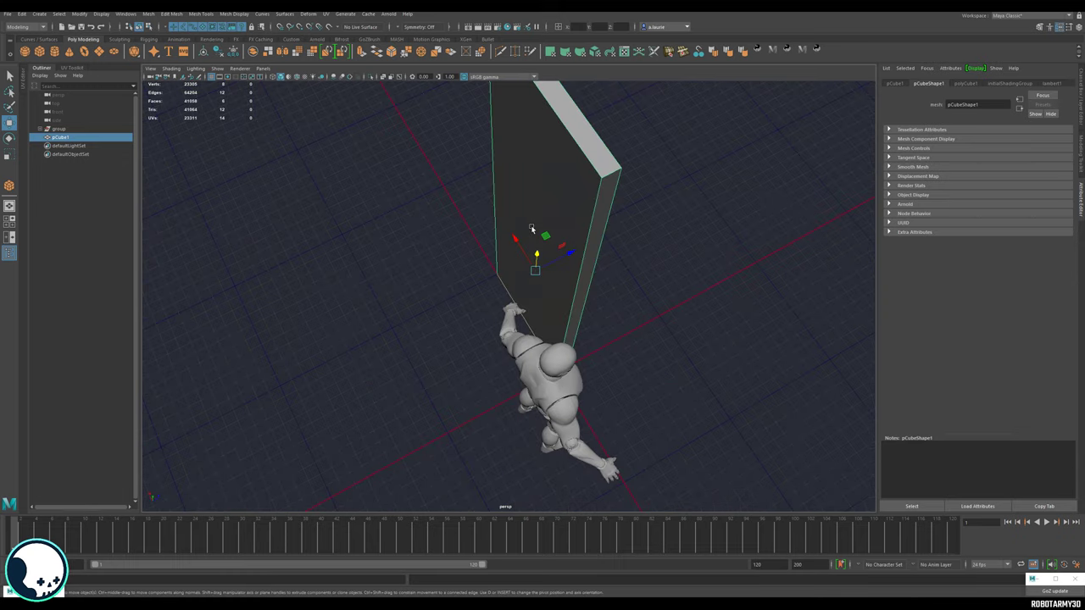
pyautogui.click(530, 229)
pyautogui.scroll(3, 499, 297)
pyautogui.keyDown('alt'); pyautogui.moveTo(498, 297); pyautogui.dragTo(552, 303); pyautogui.keyUp('alt')
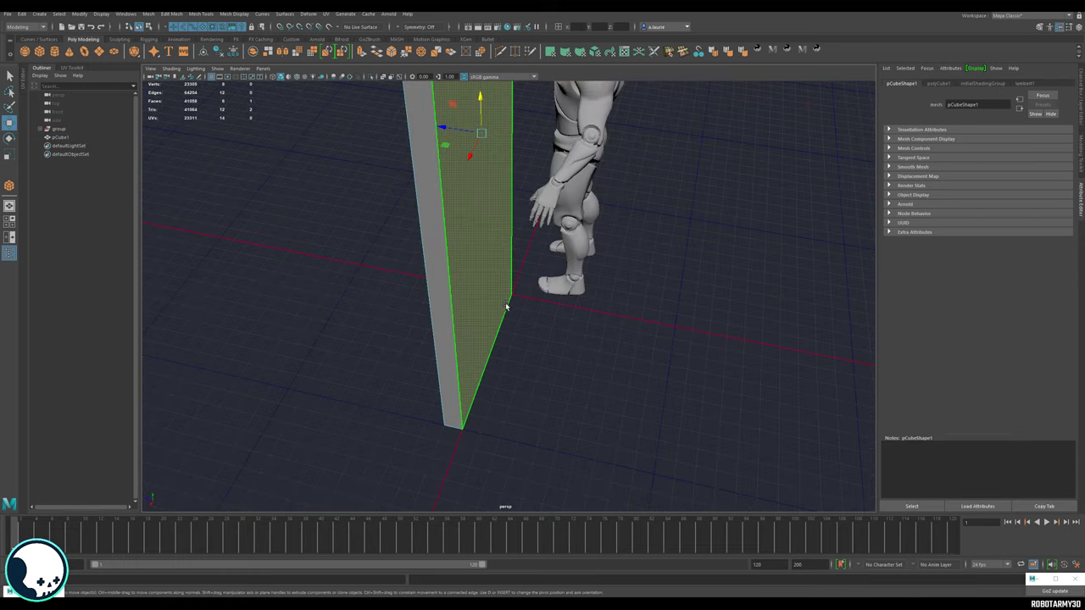
pyautogui.keyDown('alt'); pyautogui.moveTo(470, 412); pyautogui.dragTo(622, 405); pyautogui.keyUp('alt')
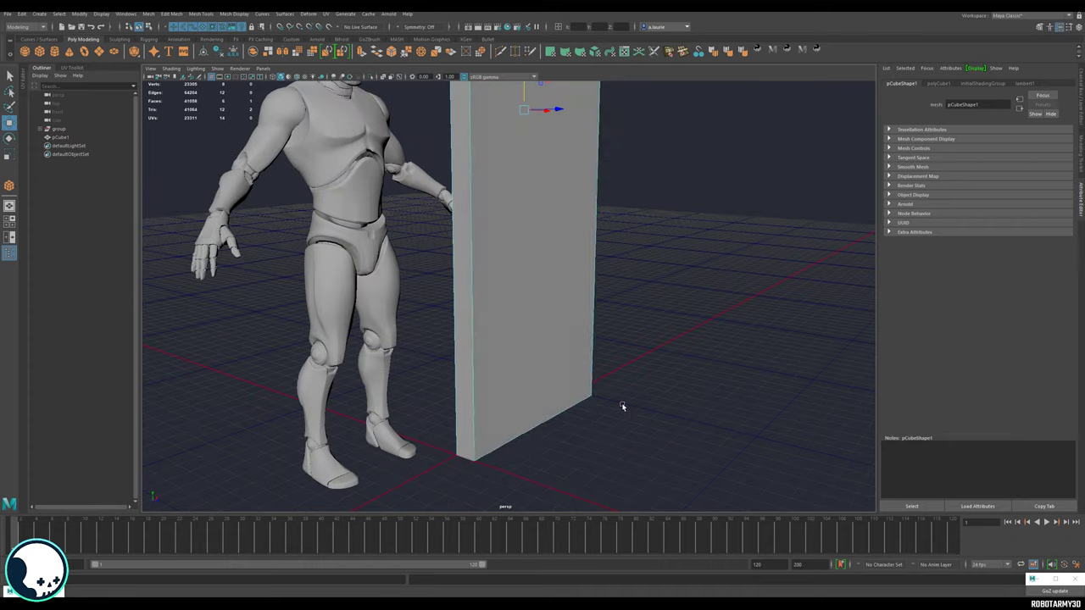
# Select the wall's front face to examine the wall's thickness from several angles, and return to object selection.
pyautogui.click(562, 313)
pyautogui.keyDown('alt'); pyautogui.moveTo(568, 376); pyautogui.dragTo(515, 397); pyautogui.keyUp('alt')
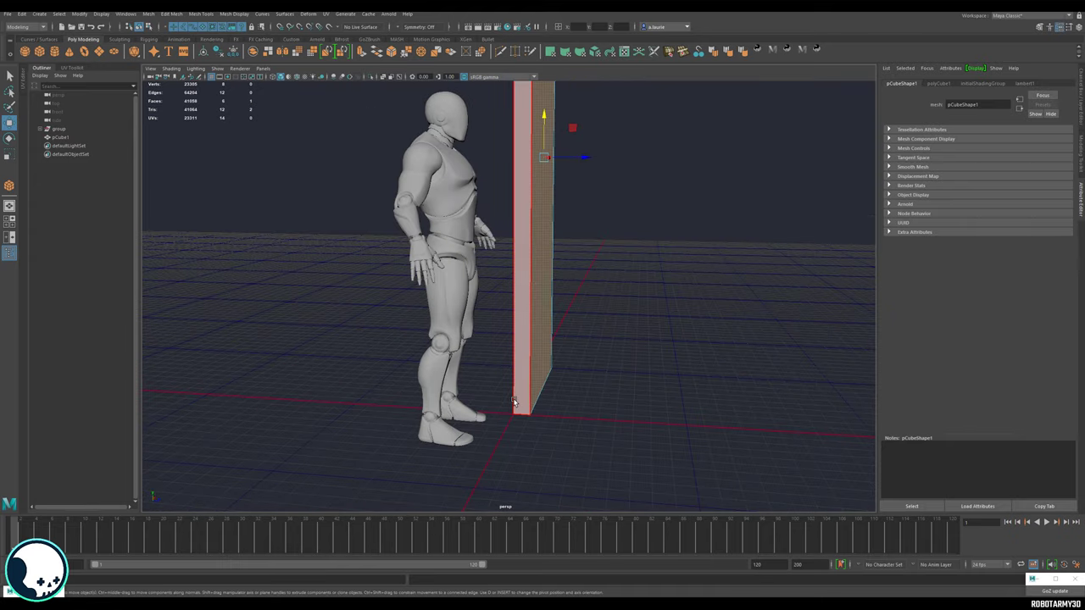
pyautogui.moveTo(543, 407)
pyautogui.keyDown('alt'); pyautogui.mouseDown()
pyautogui.moveTo(585, 406)
pyautogui.moveTo(560, 400)
pyautogui.mouseUp(); pyautogui.keyUp('alt')
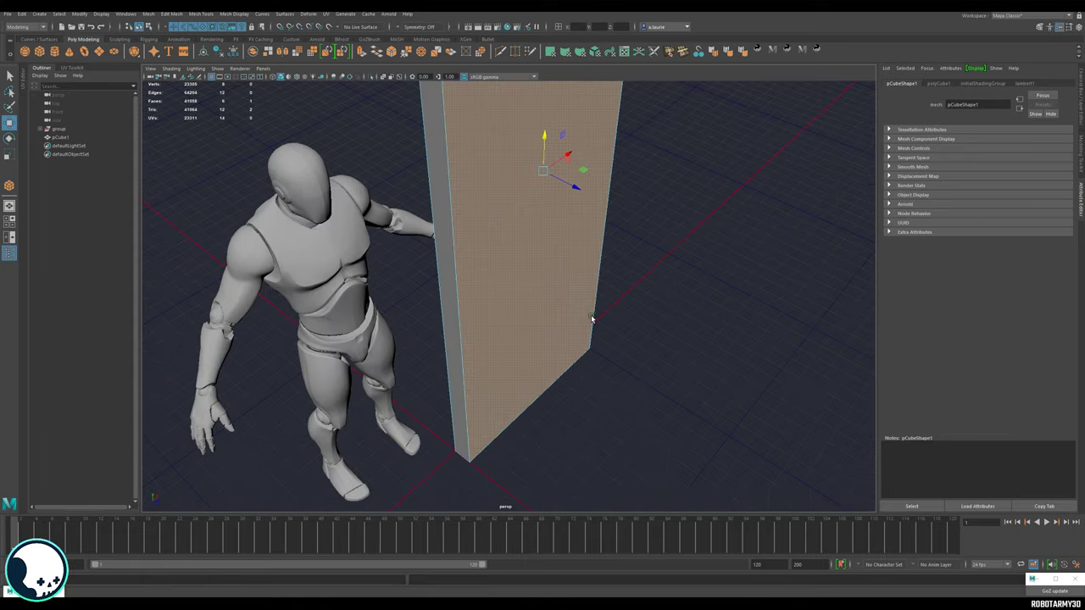
pyautogui.click(531, 260)
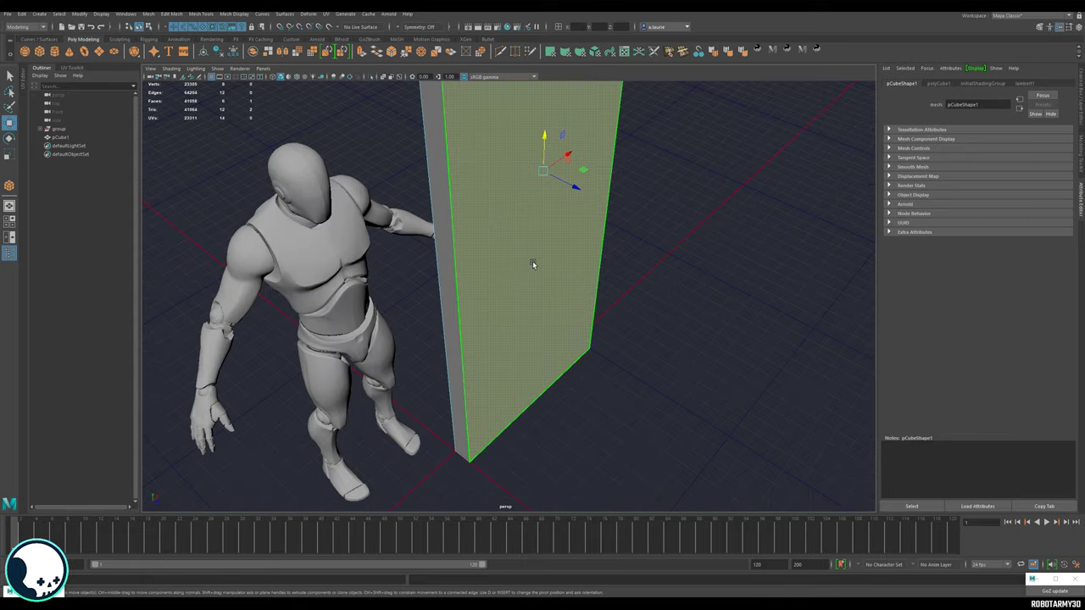
pyautogui.keyDown('alt'); pyautogui.moveTo(532, 261); pyautogui.dragTo(497, 213); pyautogui.keyUp('alt')
pyautogui.keyDown('alt'); pyautogui.moveTo(473, 291); pyautogui.dragTo(525, 339); pyautogui.keyUp('alt')
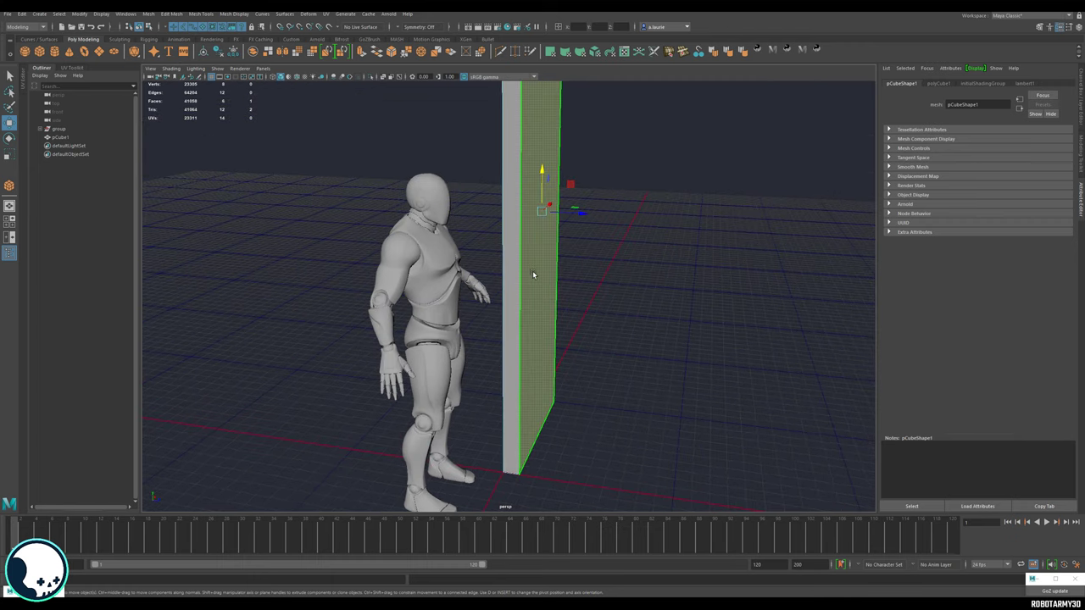
pyautogui.keyDown('alt'); pyautogui.moveTo(507, 340); pyautogui.dragTo(555, 255); pyautogui.keyUp('alt')
pyautogui.moveTo(552, 246); pyautogui.dragTo(593, 232, button='right')
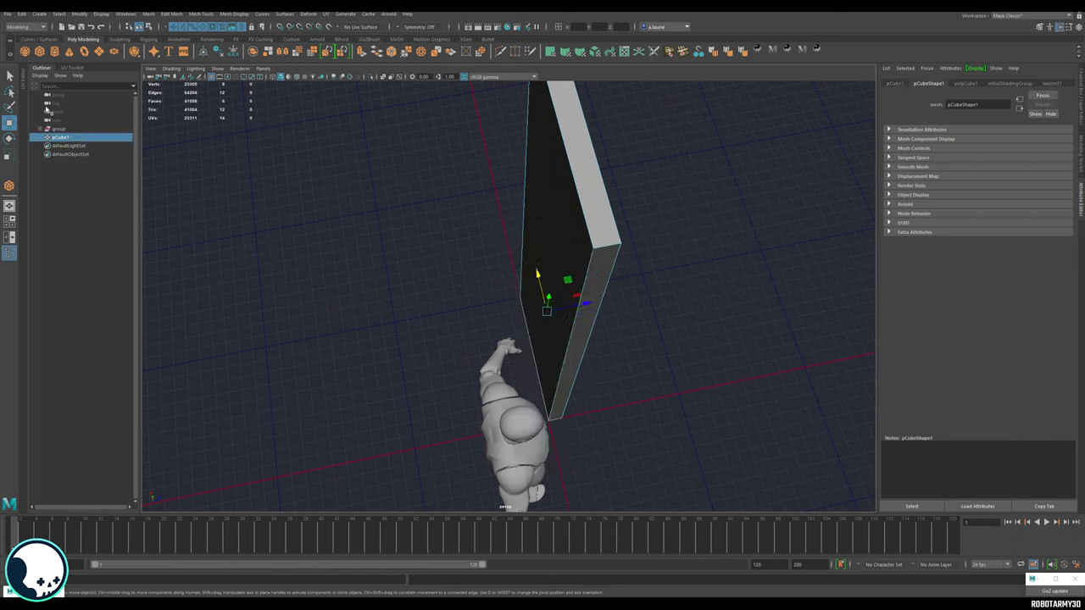
# Draw a second grid-snapped polygon box against the wall's back face, matching the wall's length and height.
pyautogui.click(39, 52)
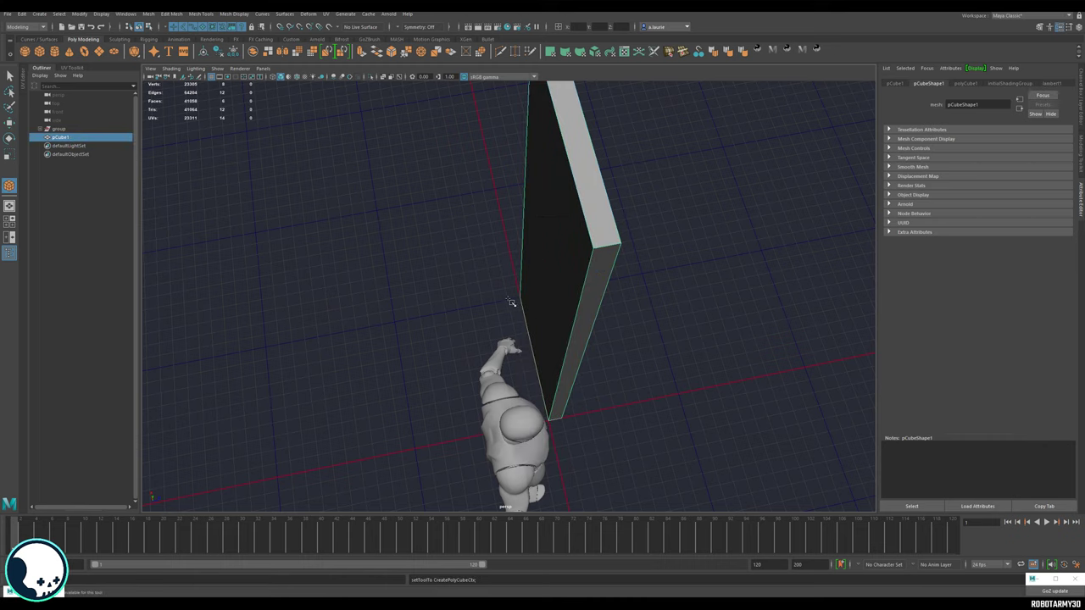
pyautogui.moveTo(510, 303); pyautogui.dragTo(553, 426)
pyautogui.moveTo(546, 337); pyautogui.dragTo(580, 135)
pyautogui.moveTo(561, 190); pyautogui.dragTo(591, 181, button='right')
pyautogui.click(591, 189)
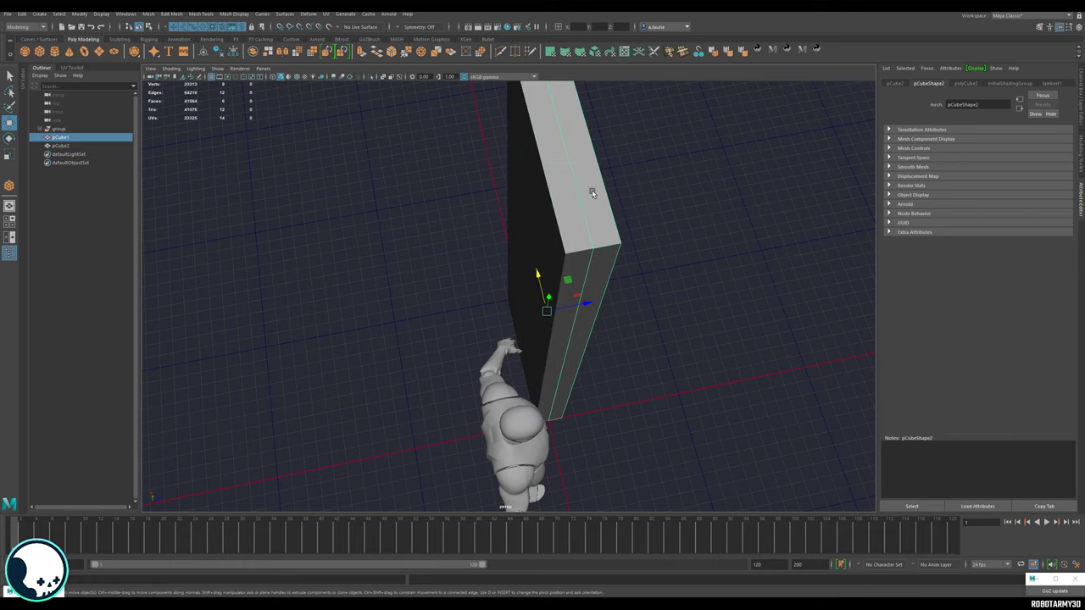
# Slide the second box back away from the wall along the depth axis and delete it.
pyautogui.keyDown('alt'); pyautogui.moveTo(671, 239); pyautogui.dragTo(558, 236); pyautogui.keyUp('alt')
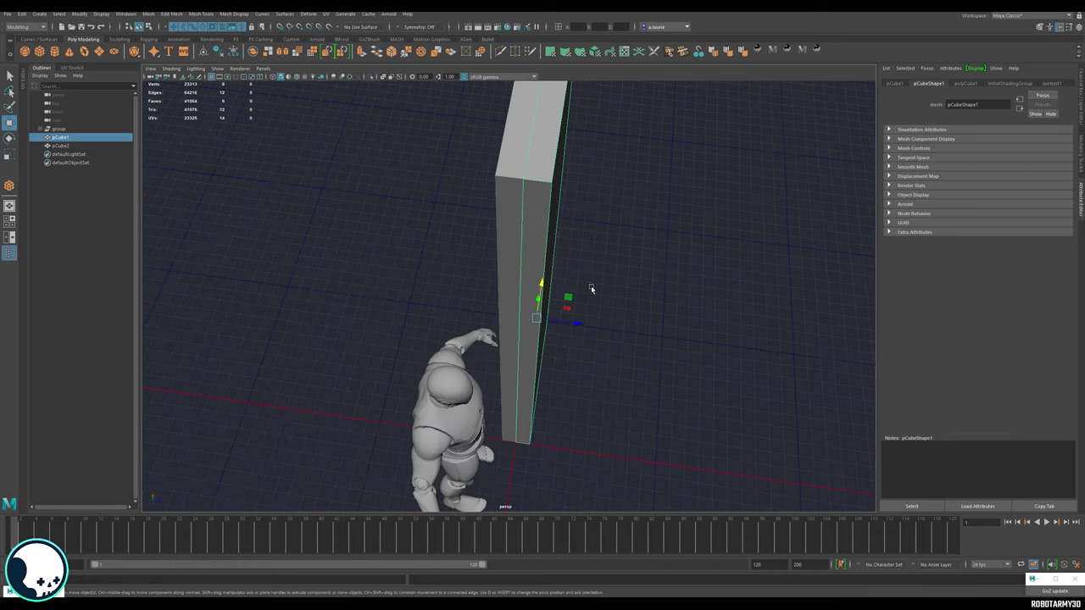
pyautogui.keyDown('alt'); pyautogui.moveTo(591, 289); pyautogui.dragTo(592, 300); pyautogui.keyUp('alt')
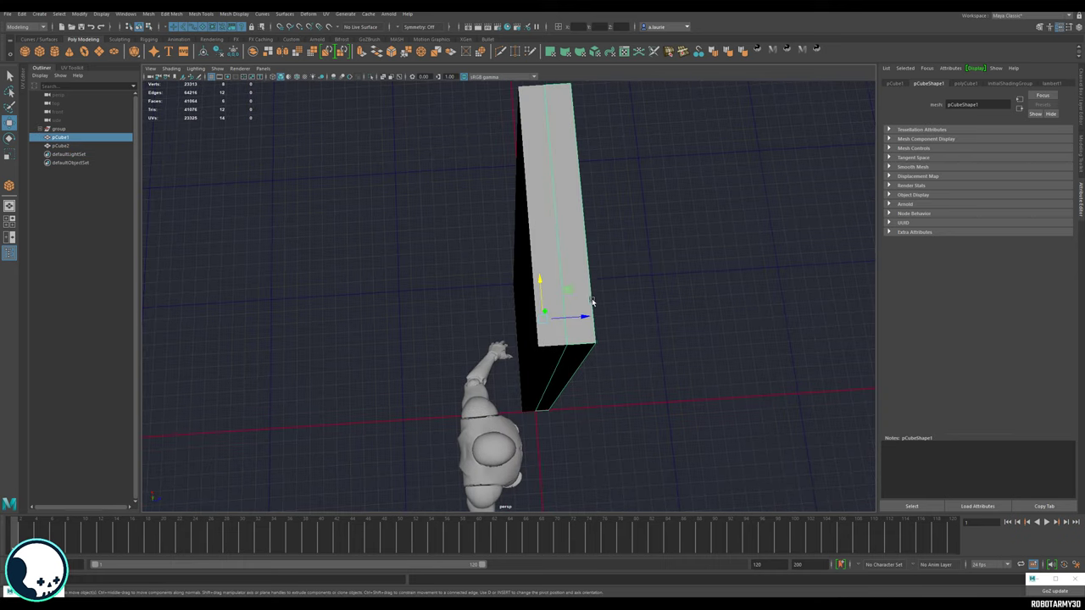
pyautogui.keyDown('alt'); pyautogui.moveTo(519, 278); pyautogui.dragTo(727, 283); pyautogui.keyUp('alt')
pyautogui.click(506, 295)
pyautogui.click(556, 352)
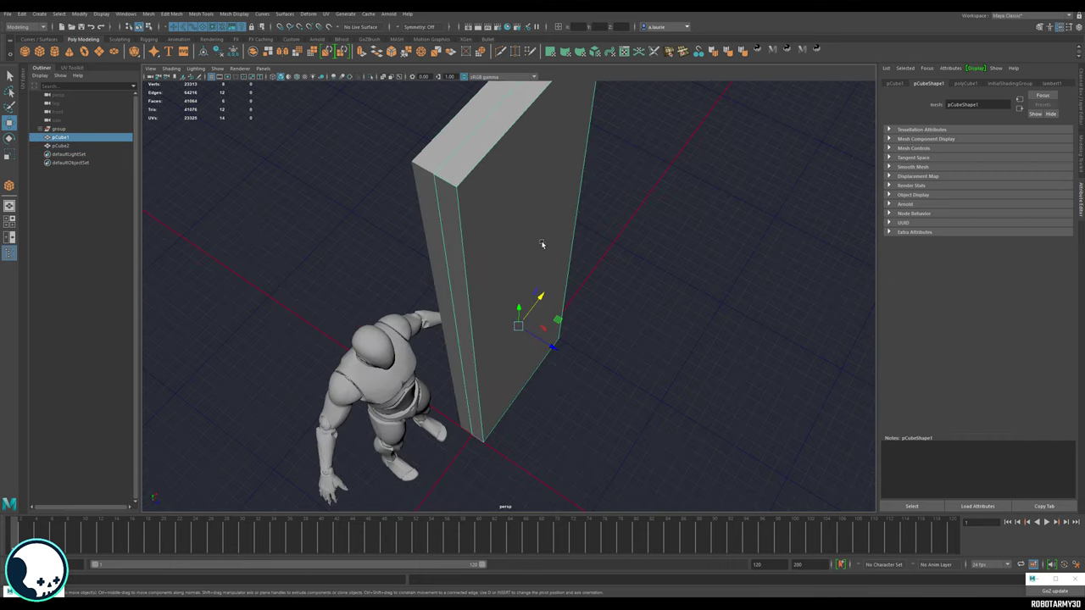
pyautogui.keyDown('alt'); pyautogui.moveTo(505, 257); pyautogui.dragTo(561, 263); pyautogui.keyUp('alt')
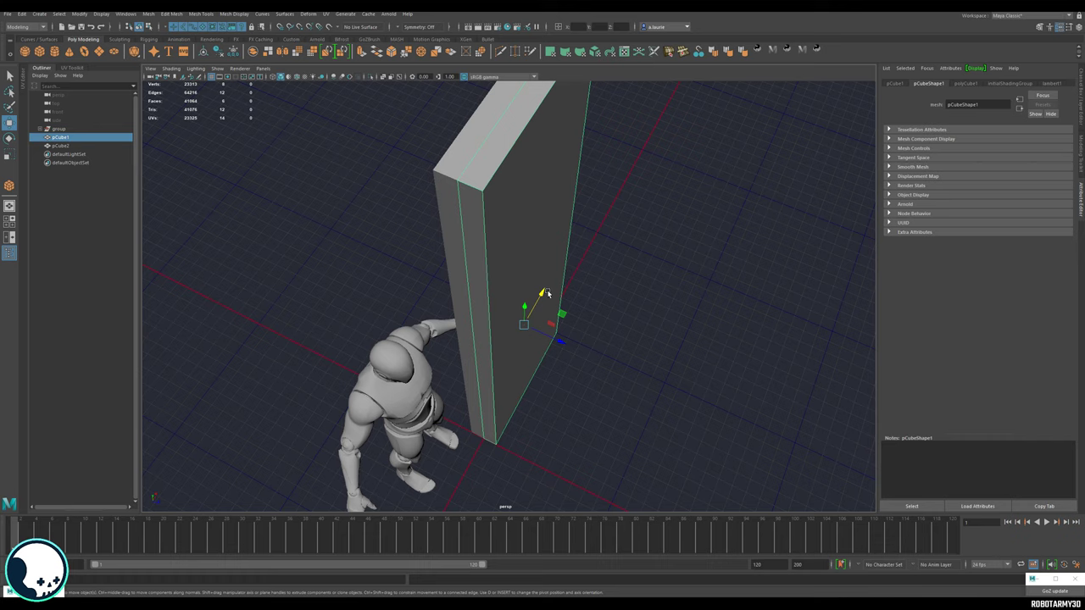
pyautogui.keyDown('alt'); pyautogui.moveTo(514, 286); pyautogui.dragTo(490, 297); pyautogui.keyUp('alt')
pyautogui.click(540, 317)
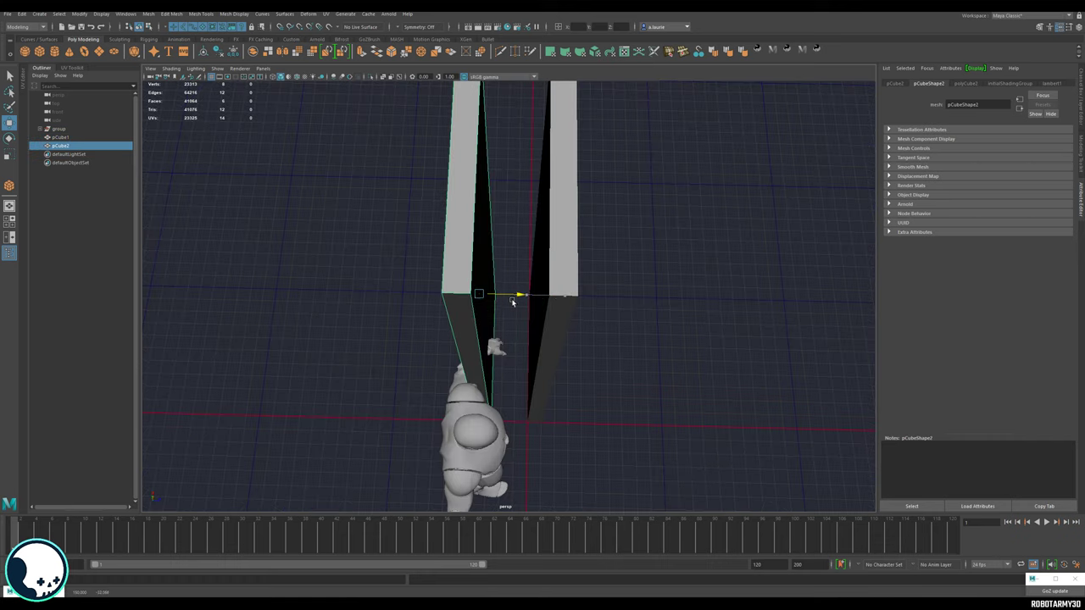
pyautogui.keyDown('alt'); pyautogui.moveTo(505, 245); pyautogui.dragTo(412, 249); pyautogui.keyUp('alt')
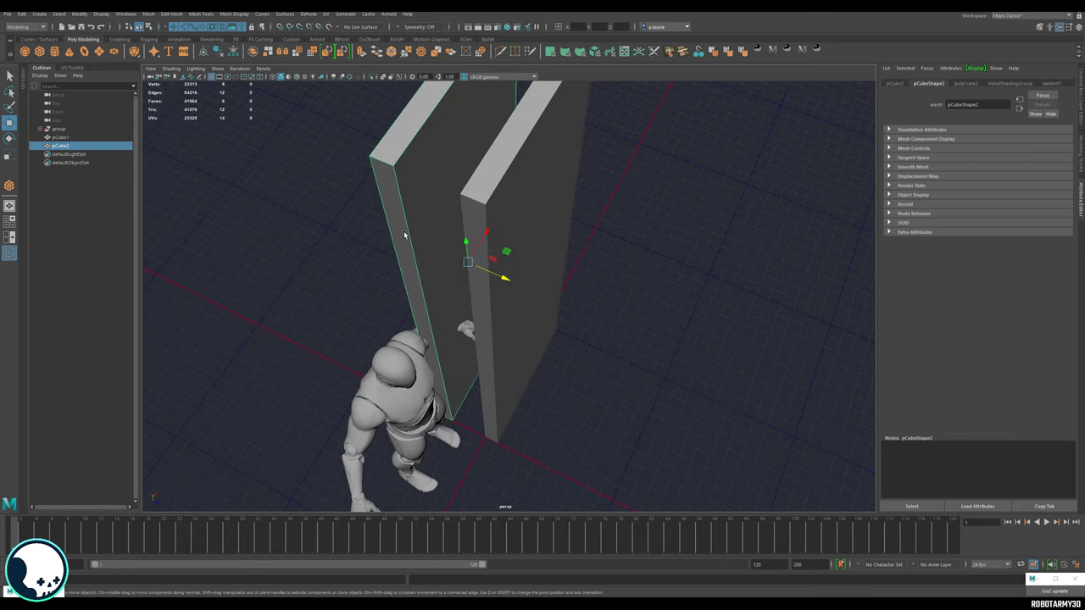
pyautogui.press('Delete')
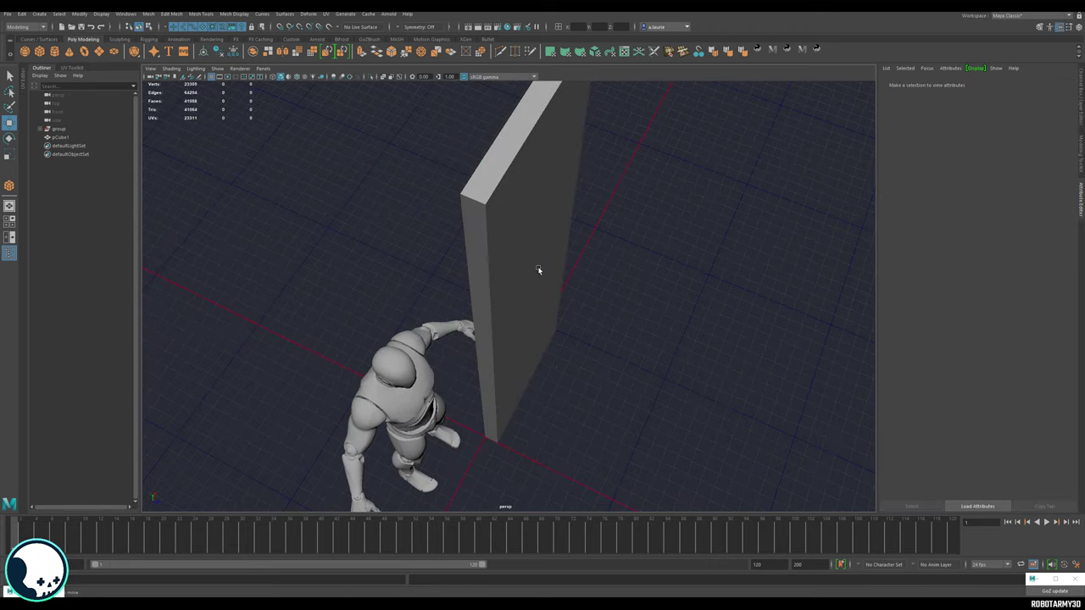
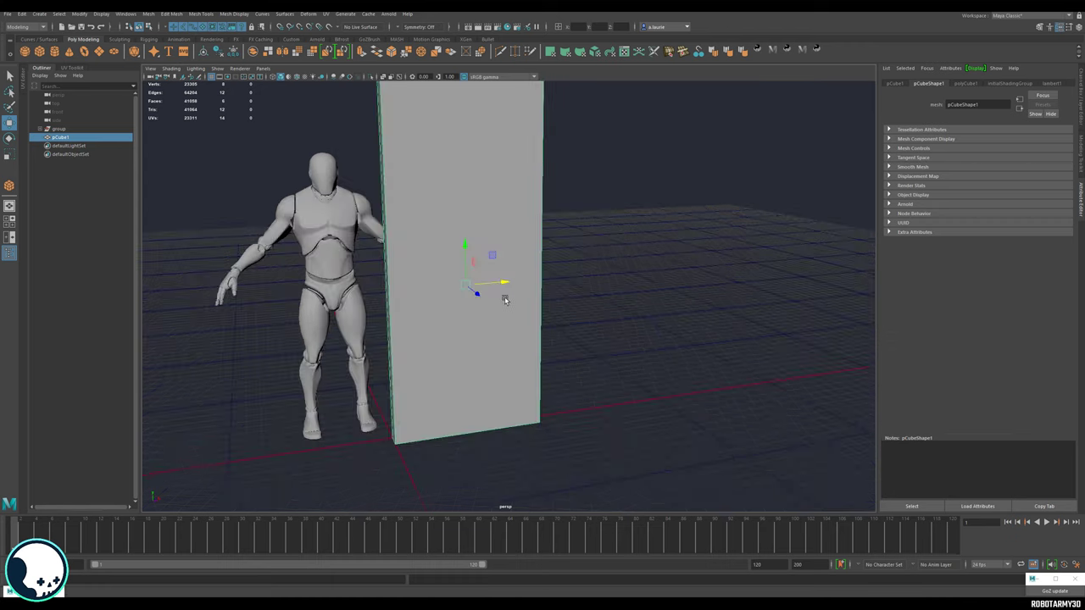
# Move the wall's pivot onto its bottom back corner at the grid origin.
pyautogui.keyDown('alt'); pyautogui.moveTo(484, 346); pyautogui.dragTo(517, 295); pyautogui.keyUp('alt')
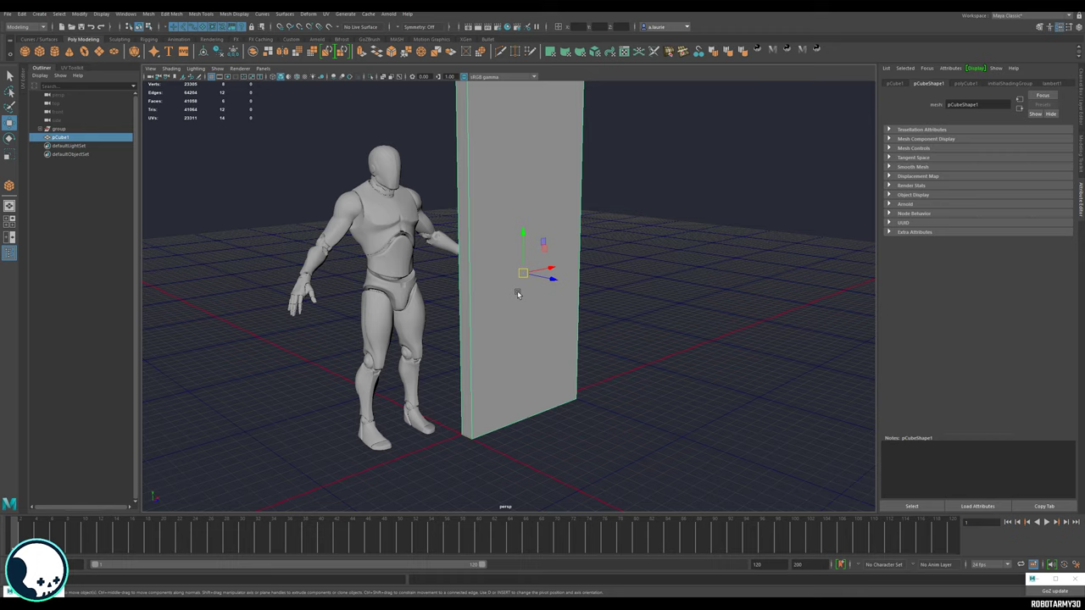
pyautogui.keyDown('alt'); pyautogui.moveTo(518, 281); pyautogui.dragTo(543, 293); pyautogui.keyUp('alt')
pyautogui.press('d')
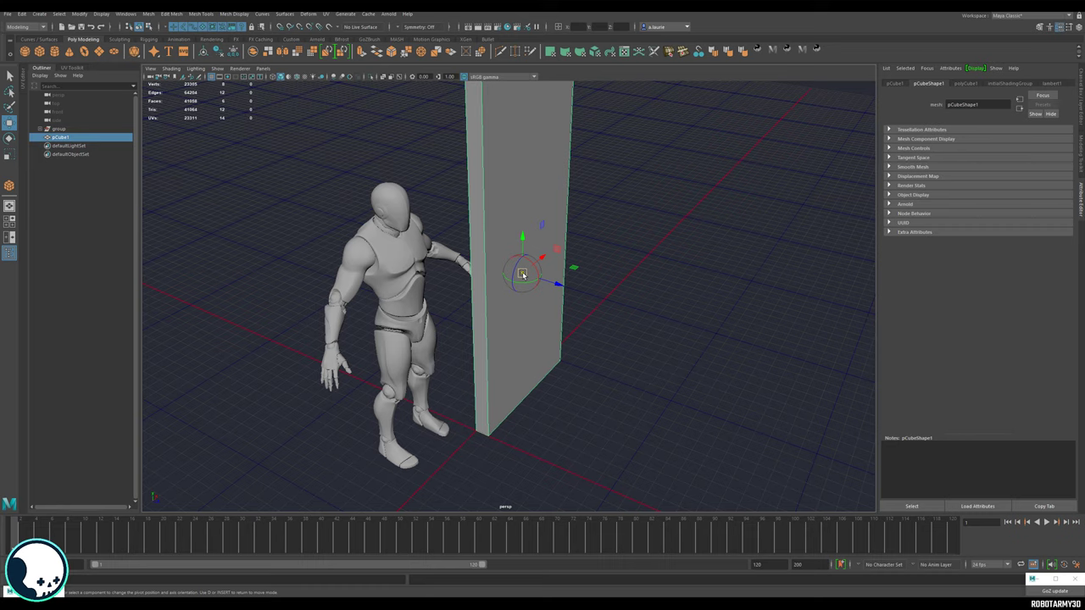
pyautogui.moveTo(522, 274); pyautogui.dragTo(476, 432)
pyautogui.press('d')
pyautogui.scroll(5, 554, 411)
pyautogui.keyDown('alt'); pyautogui.moveTo(556, 409); pyautogui.dragTo(619, 239, button='middle'); pyautogui.keyUp('alt')
pyautogui.scroll(4, 619, 239)
pyautogui.keyDown('alt'); pyautogui.moveTo(619, 240); pyautogui.dragTo(573, 295); pyautogui.keyUp('alt')
pyautogui.press('d')
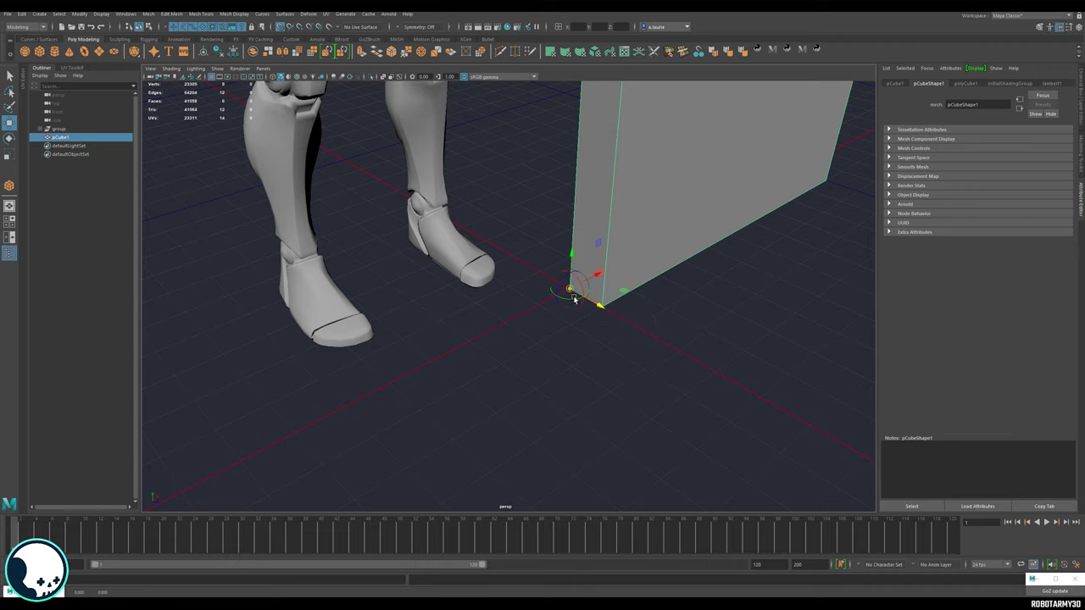
pyautogui.press('d')
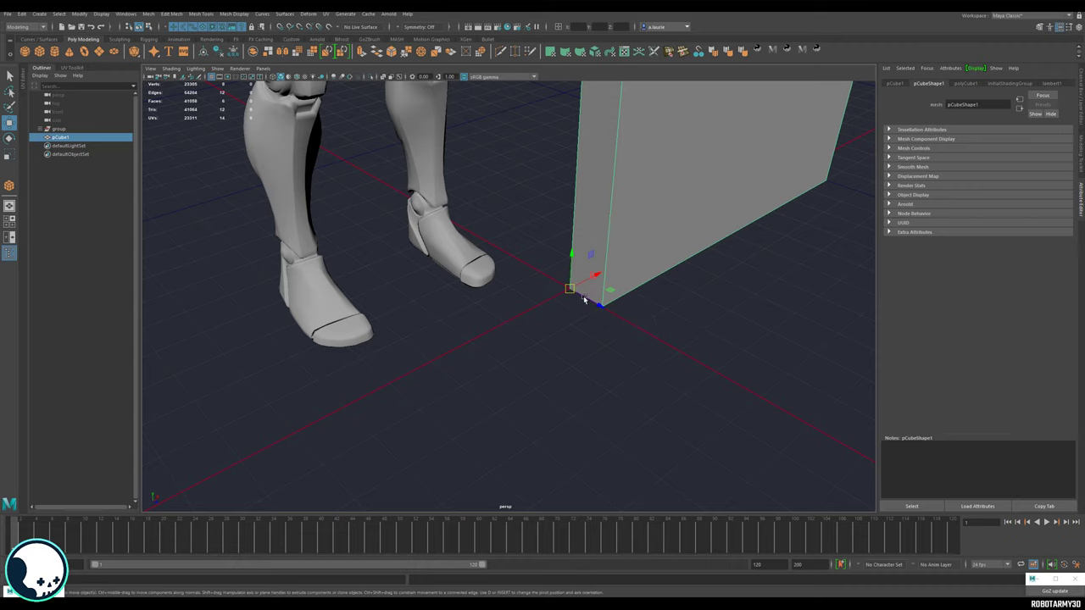
# Duplicate the wall and vertex-snap the copy along its length to the original's far bottom corner.
pyautogui.keyDown('alt'); pyautogui.moveTo(586, 298); pyautogui.dragTo(552, 290); pyautogui.keyUp('alt')
pyautogui.keyDown('alt'); pyautogui.moveTo(579, 286); pyautogui.dragTo(609, 303, button='right'); pyautogui.keyUp('alt')
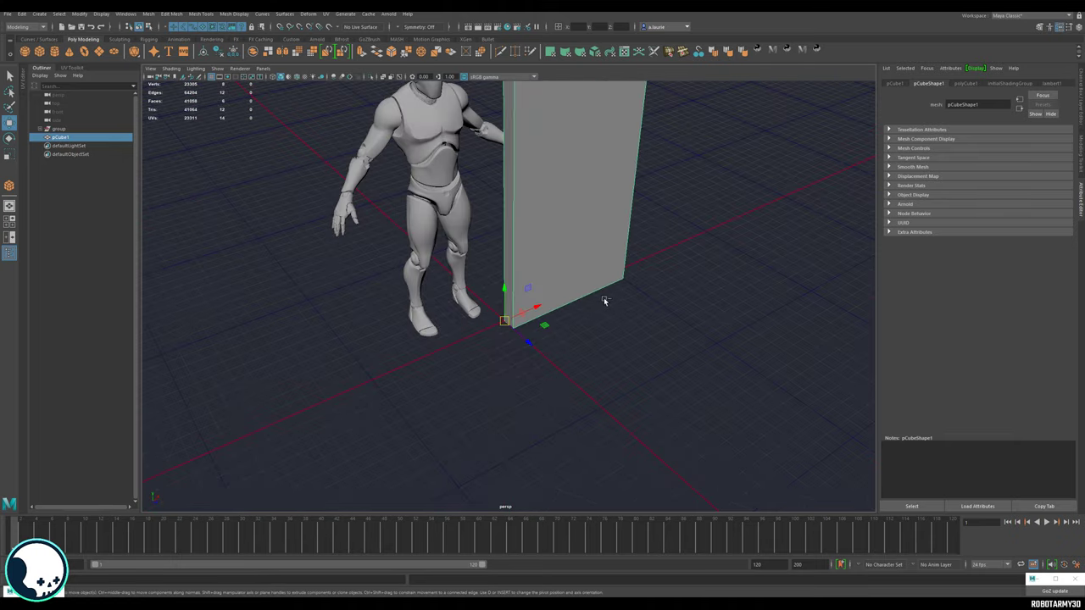
pyautogui.hotkey('ctrl', 'd')
pyautogui.press('v')
pyautogui.moveTo(530, 311); pyautogui.dragTo(622, 280)
pyautogui.keyDown('alt'); pyautogui.moveTo(676, 306); pyautogui.dragTo(546, 310); pyautogui.keyUp('alt')
pyautogui.keyDown('alt'); pyautogui.moveTo(546, 311); pyautogui.dragTo(468, 323, button='middle'); pyautogui.keyUp('alt')
pyautogui.click(672, 382)
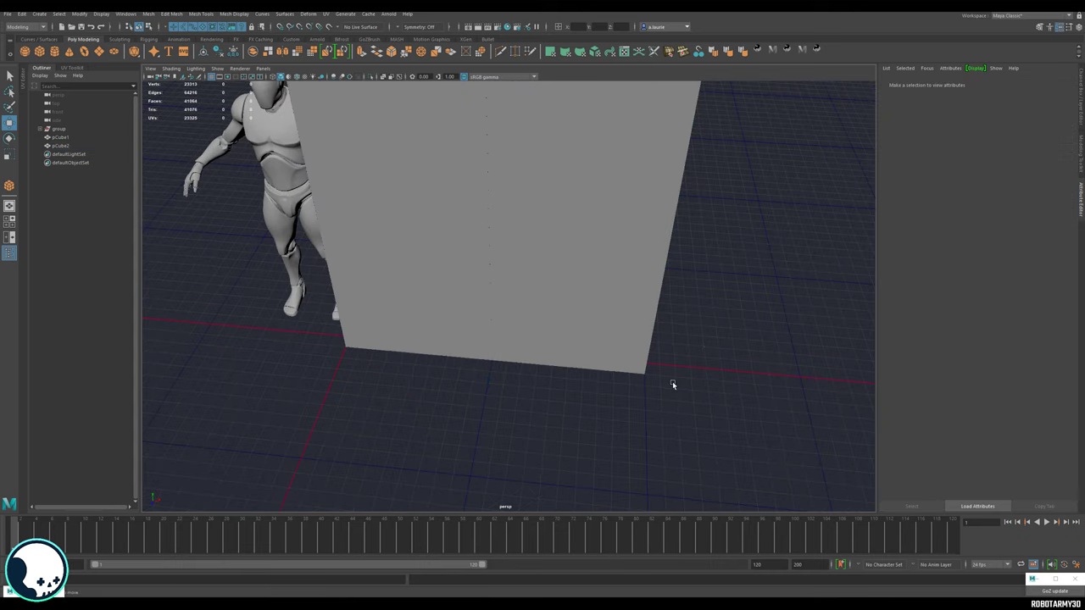
# Duplicate a wall piece again and snap the new copy onto the free end of the row.
pyautogui.keyDown('alt'); pyautogui.moveTo(672, 381); pyautogui.dragTo(673, 346, button='right'); pyautogui.keyUp('alt')
pyautogui.click(564, 262)
pyautogui.hotkey('ctrl', 'd')
pyautogui.moveTo(541, 327); pyautogui.dragTo(698, 295)
pyautogui.click(698, 295)
# Remove the duplicated wall pieces and reselect the original wall at the origin.
pyautogui.click(557, 266)
pyautogui.keyDown('alt'); pyautogui.moveTo(537, 247); pyautogui.dragTo(562, 264, button='right'); pyautogui.keyUp('alt')
pyautogui.keyDown('alt'); pyautogui.moveTo(562, 263); pyautogui.dragTo(527, 232); pyautogui.keyUp('alt')
pyautogui.keyDown('alt'); pyautogui.moveTo(544, 263); pyautogui.dragTo(549, 301, button='middle'); pyautogui.keyUp('alt')
pyautogui.keyDown('alt'); pyautogui.moveTo(549, 301); pyautogui.dragTo(478, 174); pyautogui.keyUp('alt')
pyautogui.click(585, 265)
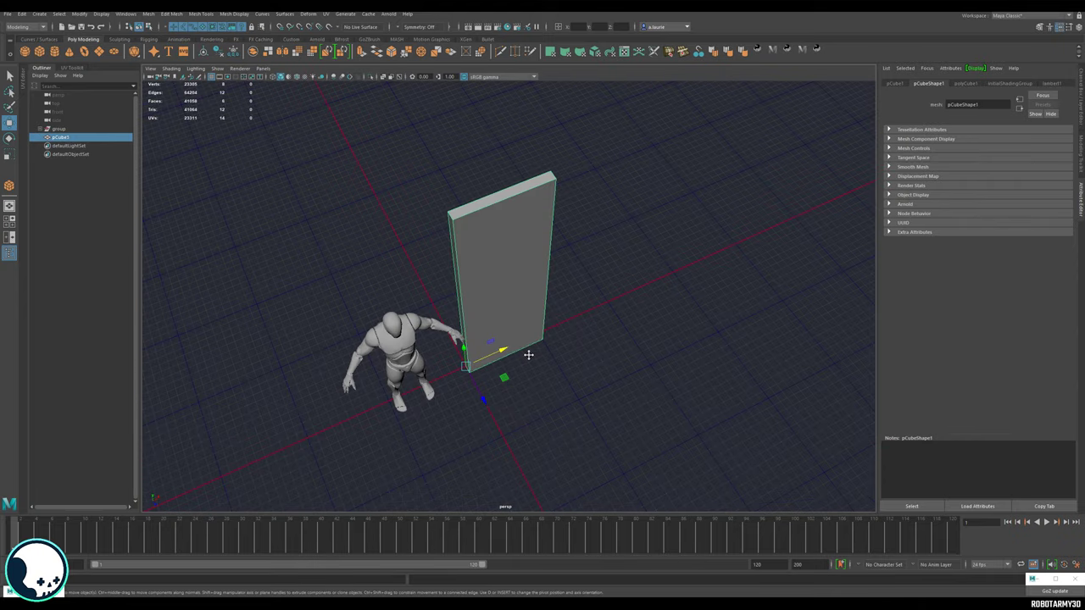
# Widen the wall by grid-snapping its far-end vertices outward along its length, and reselect the wall as an object.
pyautogui.keyDown('alt'); pyautogui.moveTo(531, 356); pyautogui.dragTo(527, 338, button='middle'); pyautogui.keyUp('alt')
pyautogui.keyDown('alt'); pyautogui.moveTo(527, 338); pyautogui.dragTo(505, 335); pyautogui.keyUp('alt')
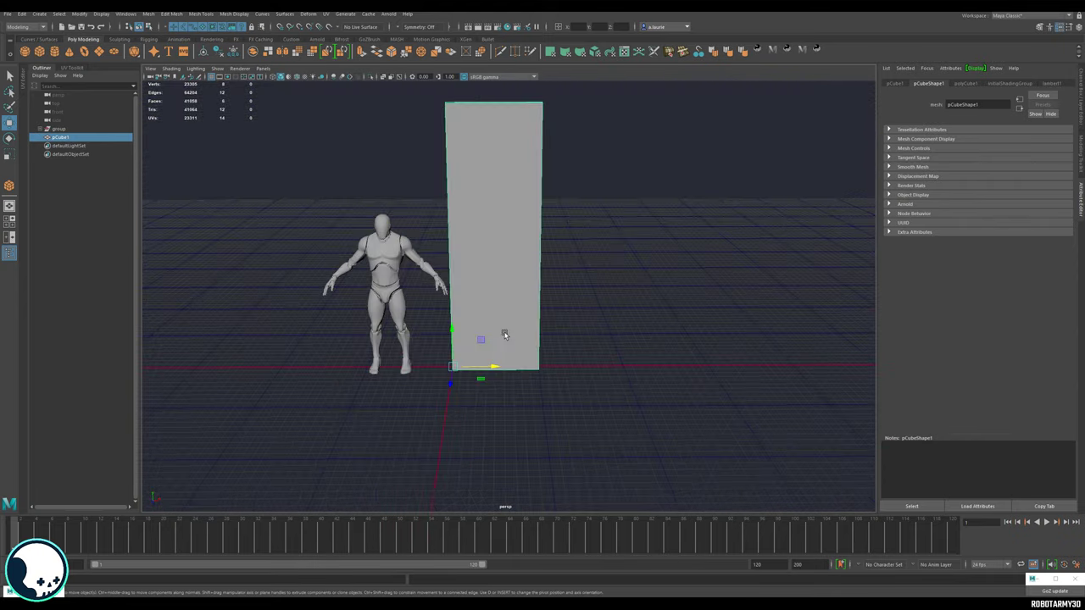
pyautogui.keyDown('alt'); pyautogui.moveTo(537, 212); pyautogui.dragTo(543, 250, button='middle'); pyautogui.keyUp('alt')
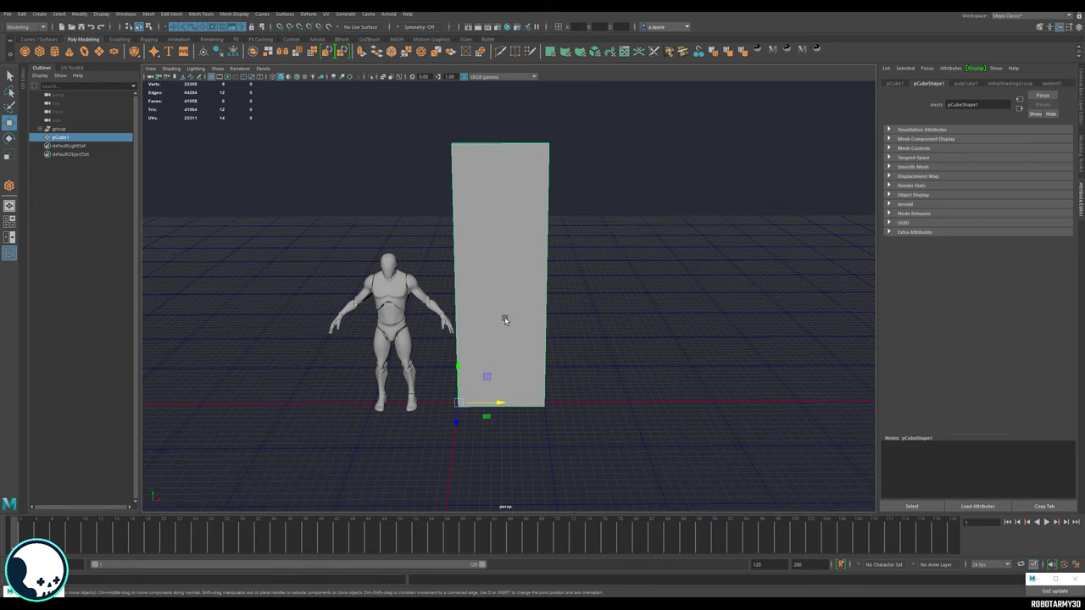
pyautogui.moveTo(503, 311); pyautogui.dragTo(470, 315, button='right')
pyautogui.moveTo(584, 104); pyautogui.dragTo(511, 451)
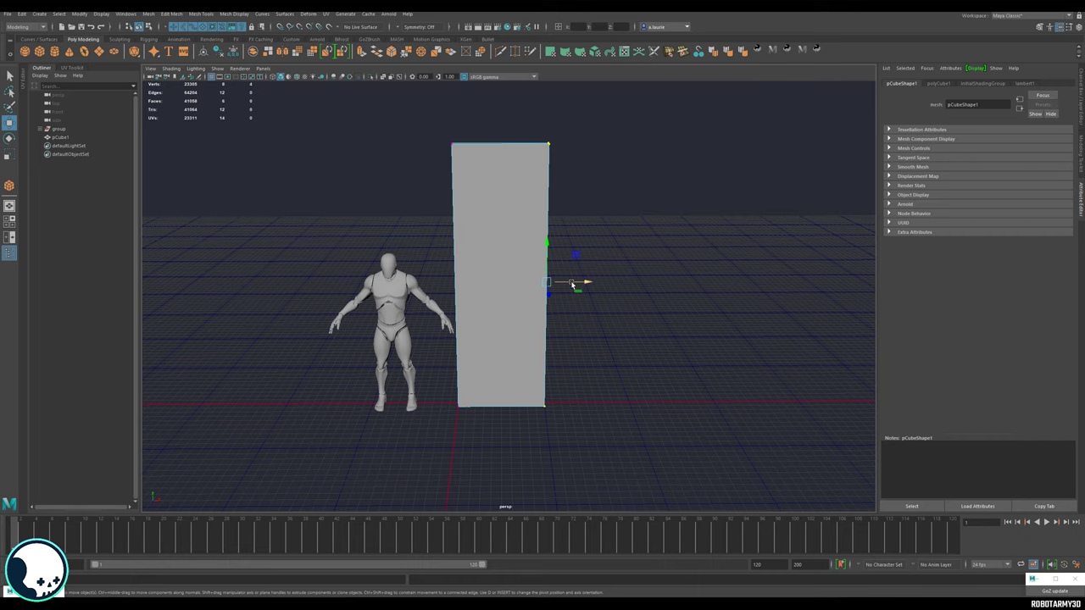
pyautogui.keyDown('alt'); pyautogui.moveTo(625, 346); pyautogui.dragTo(587, 355); pyautogui.keyUp('alt')
pyautogui.press('x')
pyautogui.moveTo(575, 288); pyautogui.dragTo(635, 311)
pyautogui.keyDown('alt'); pyautogui.moveTo(601, 344); pyautogui.dragTo(572, 343); pyautogui.keyUp('alt')
pyautogui.moveTo(557, 323); pyautogui.dragTo(598, 311, button='right')
pyautogui.click(693, 308)
pyautogui.click(554, 345)
# Duplicate the widened wall and snap the copy's pivot to the original's far bottom corner.
pyautogui.moveTo(560, 368)
pyautogui.keyDown('alt'); pyautogui.mouseDown()
pyautogui.moveTo(626, 387)
pyautogui.moveTo(551, 384)
pyautogui.mouseUp(); pyautogui.keyUp('alt')
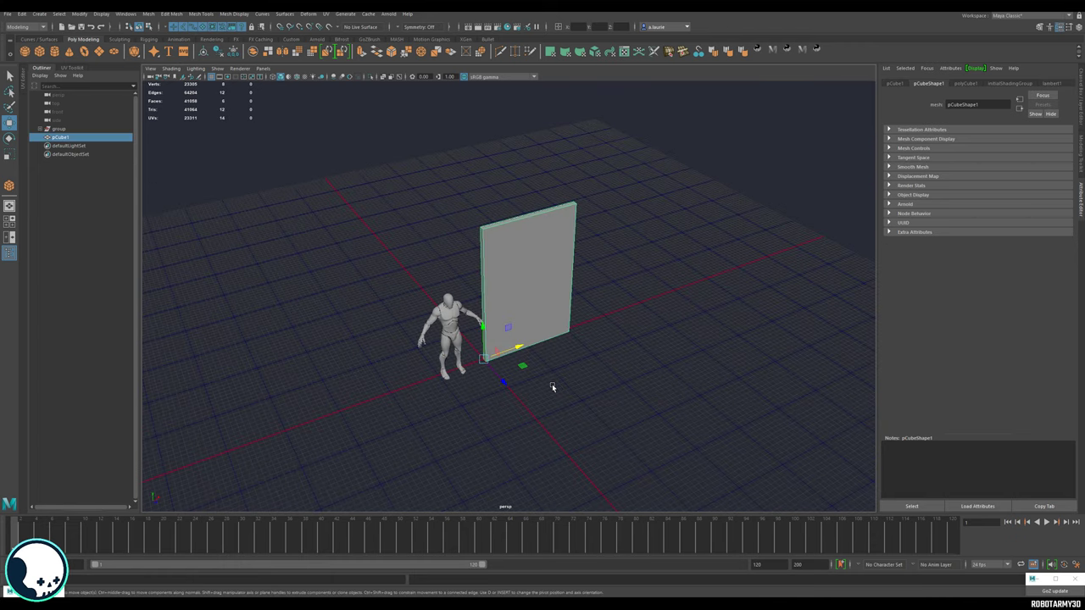
pyautogui.hotkey('ctrl', 'd')
pyautogui.moveTo(484, 357); pyautogui.dragTo(568, 335)
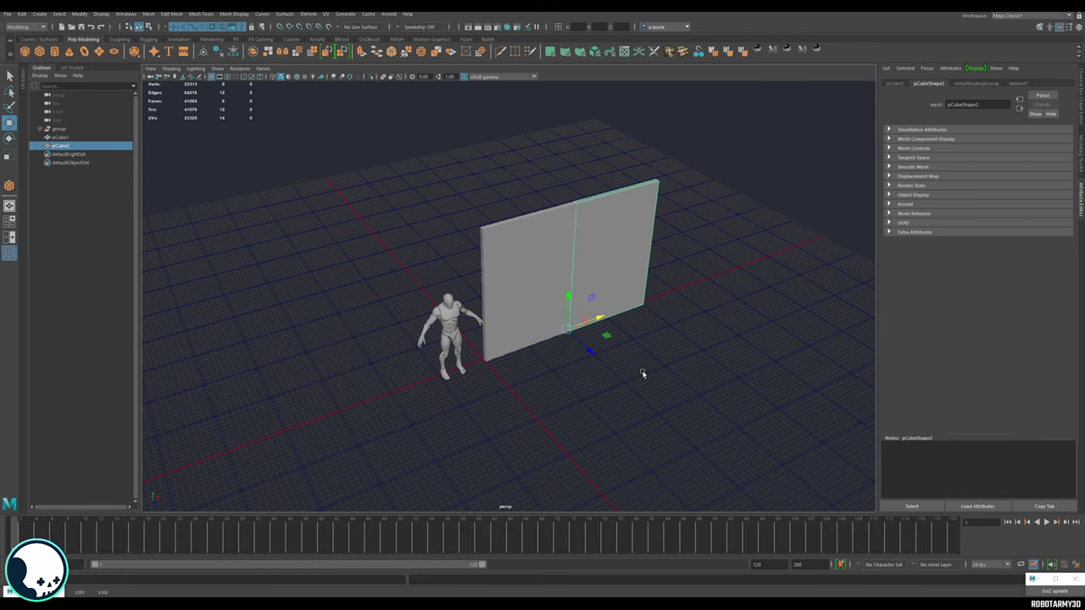
pyautogui.keyDown('alt'); pyautogui.moveTo(642, 373); pyautogui.dragTo(551, 296); pyautogui.keyUp('alt')
# Rename the original wall at the origin as Saloon_WallA_Medium.
pyautogui.click(546, 295)
pyautogui.scroll(3, 552, 338)
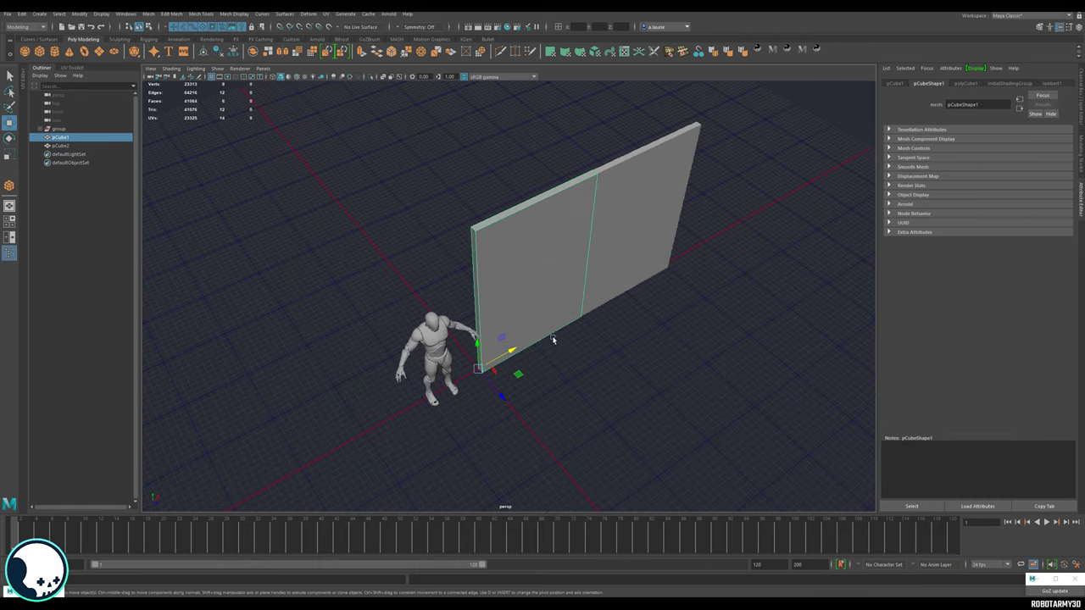
pyautogui.click(71, 140)
pyautogui.doubleClick(71, 139)
pyautogui.write('S4')
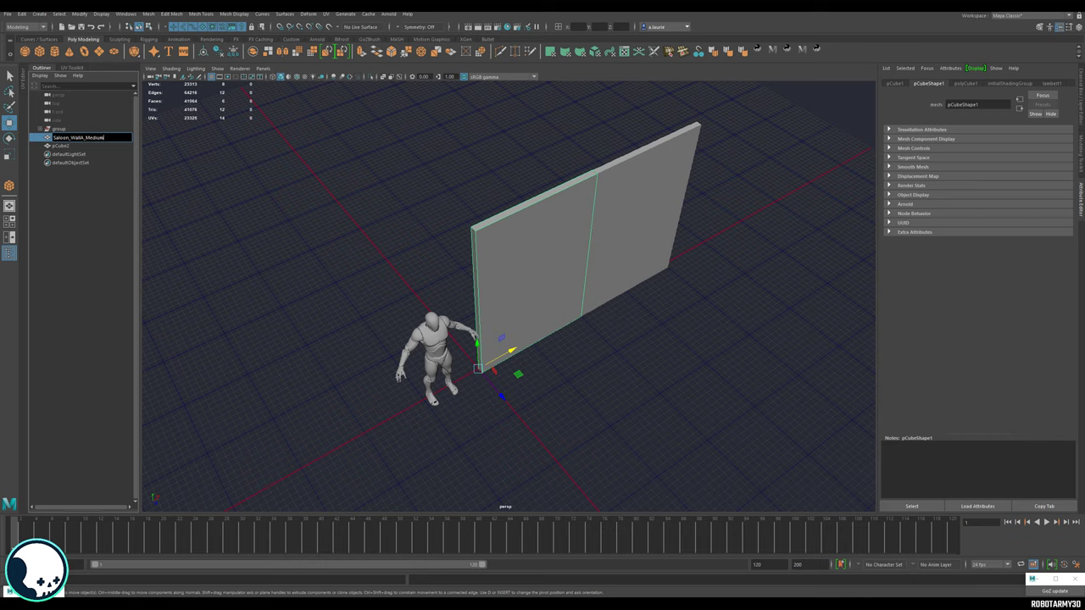
pyautogui.press('Return')
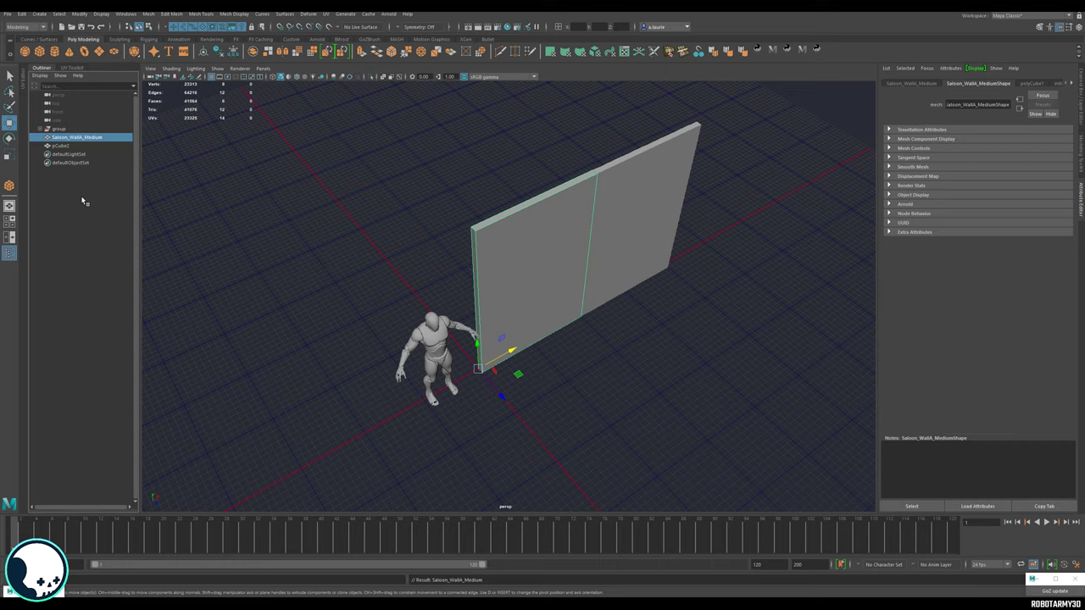
# Create a thin square floor box snapped to the wall's bottom corner and matching the wall's length.
pyautogui.keyDown('alt'); pyautogui.moveTo(623, 441); pyautogui.dragTo(642, 376); pyautogui.keyUp('alt')
pyautogui.keyDown('alt'); pyautogui.moveTo(642, 376); pyautogui.dragTo(633, 292, button='middle'); pyautogui.keyUp('alt')
pyautogui.scroll(3, 594, 291)
pyautogui.keyDown('alt'); pyautogui.moveTo(559, 289); pyautogui.dragTo(278, 200); pyautogui.keyUp('alt')
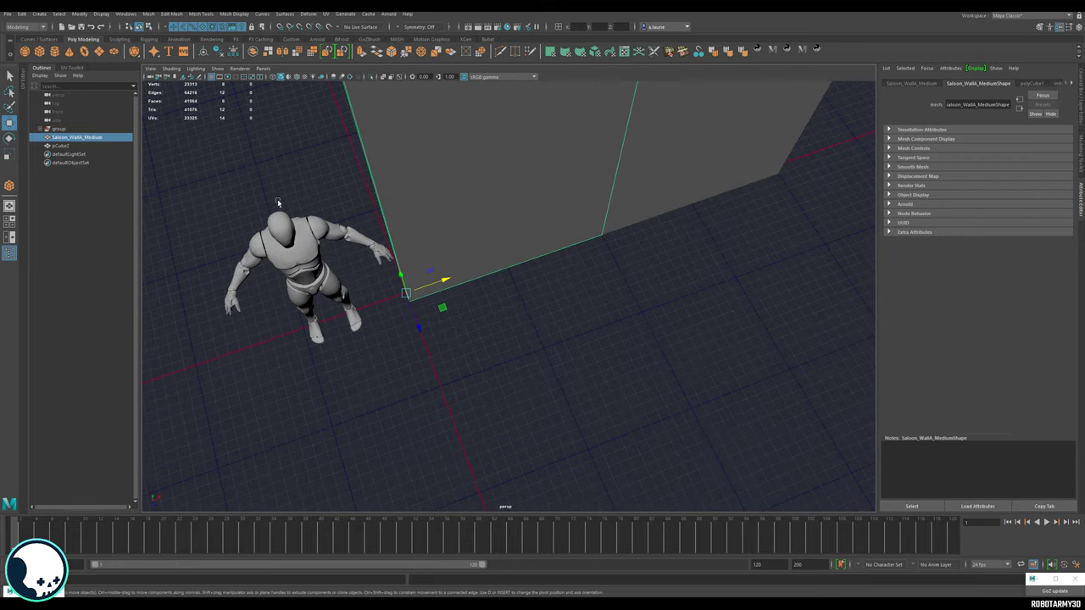
pyautogui.click(43, 52)
pyautogui.keyDown('alt'); pyautogui.moveTo(466, 323); pyautogui.dragTo(490, 294, button='middle'); pyautogui.keyUp('alt')
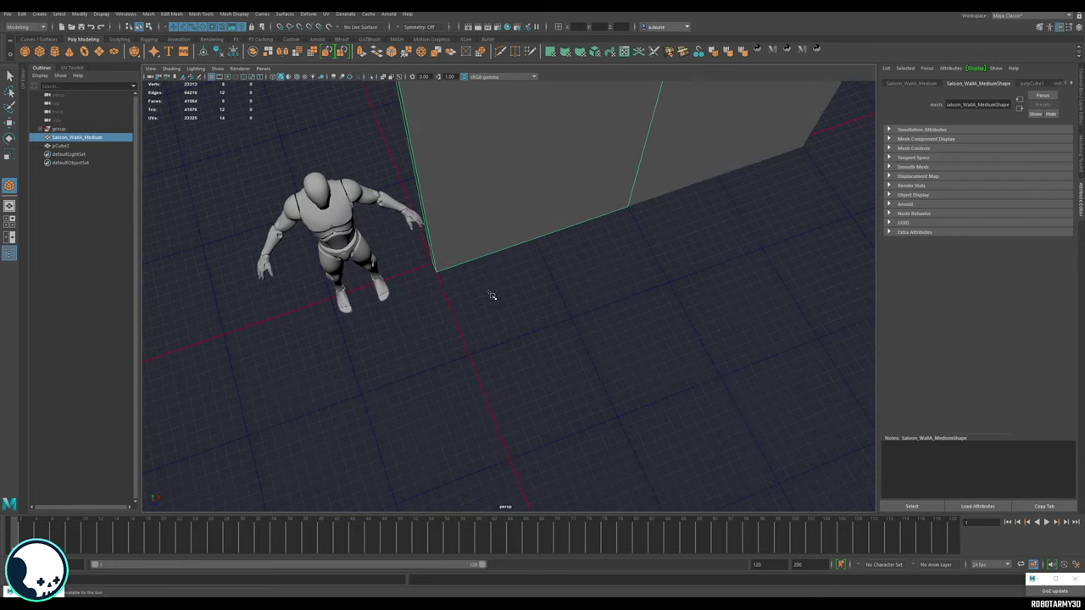
pyautogui.keyDown('alt'); pyautogui.moveTo(492, 296); pyautogui.dragTo(460, 308); pyautogui.keyUp('alt')
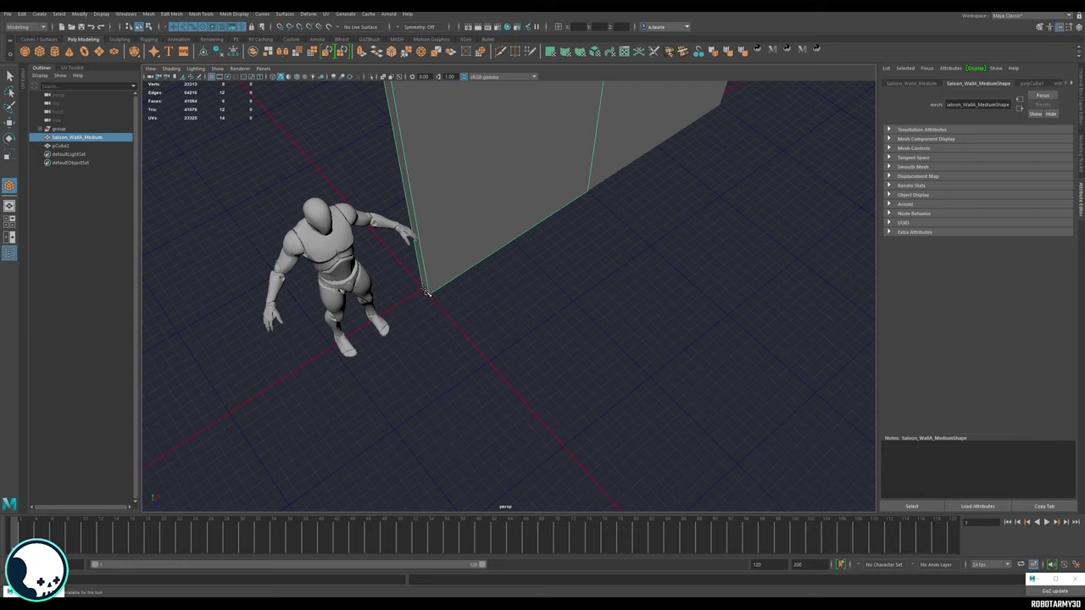
pyautogui.press('v')
pyautogui.press('v')
pyautogui.moveTo(432, 298); pyautogui.dragTo(728, 313)
pyautogui.moveTo(641, 319); pyautogui.dragTo(642, 311)
pyautogui.keyDown('alt'); pyautogui.moveTo(539, 331); pyautogui.dragTo(559, 303); pyautogui.keyUp('alt')
pyautogui.scroll(4, 547, 273)
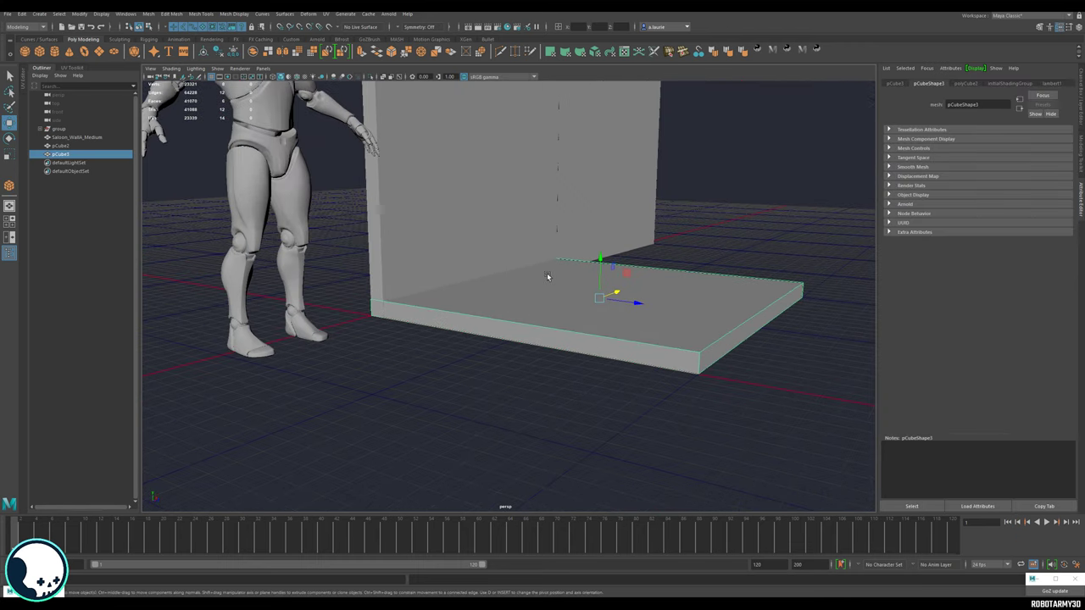
# Move the floor piece's pivot by vertex snapping onto its top corner at the wall's outer end.
pyautogui.keyDown('alt'); pyautogui.moveTo(578, 275); pyautogui.dragTo(594, 313, button='middle'); pyautogui.keyUp('alt')
pyautogui.keyDown('alt'); pyautogui.moveTo(594, 313); pyautogui.dragTo(606, 337); pyautogui.keyUp('alt')
pyautogui.click(609, 234)
pyautogui.click(623, 339)
pyautogui.press('d')
pyautogui.press('v')
pyautogui.moveTo(595, 324); pyautogui.dragTo(397, 358)
pyautogui.press('d')
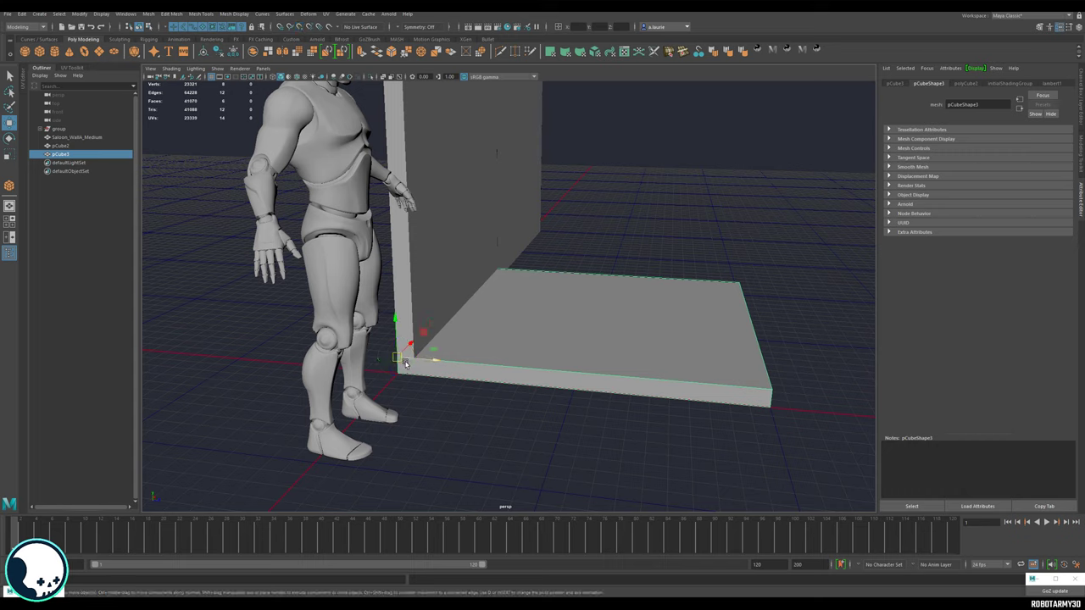
# Lower the floor piece by grid snapping so its top surface sits level with the ground grid.
pyautogui.press('x')
pyautogui.moveTo(392, 320); pyautogui.dragTo(396, 372)
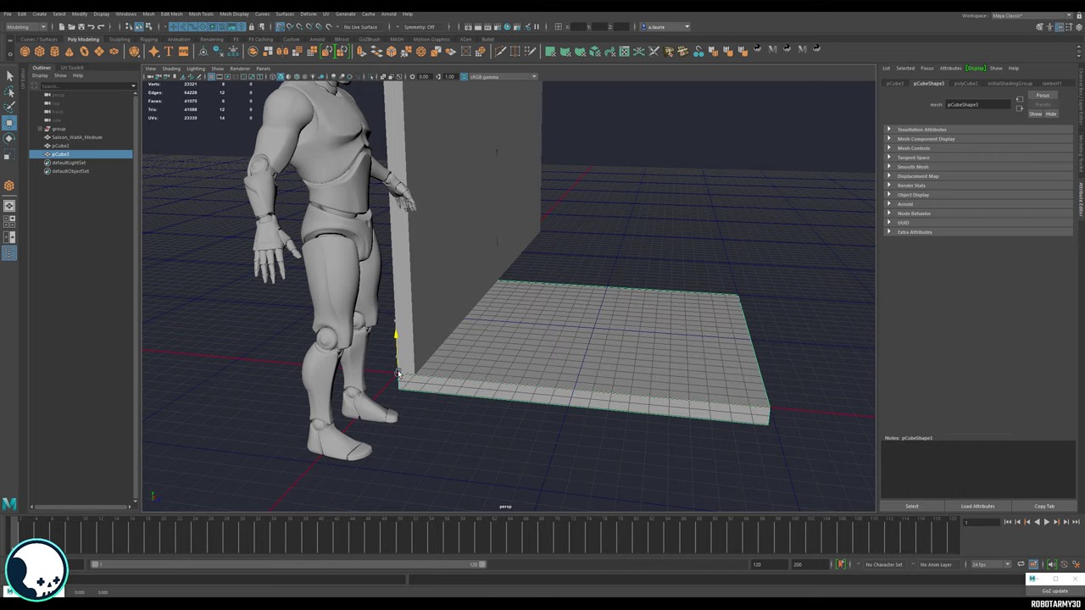
pyautogui.keyDown('alt'); pyautogui.moveTo(518, 416); pyautogui.dragTo(545, 427, button='right'); pyautogui.keyUp('alt')
pyautogui.keyDown('alt'); pyautogui.moveTo(545, 426); pyautogui.dragTo(526, 423); pyautogui.keyUp('alt')
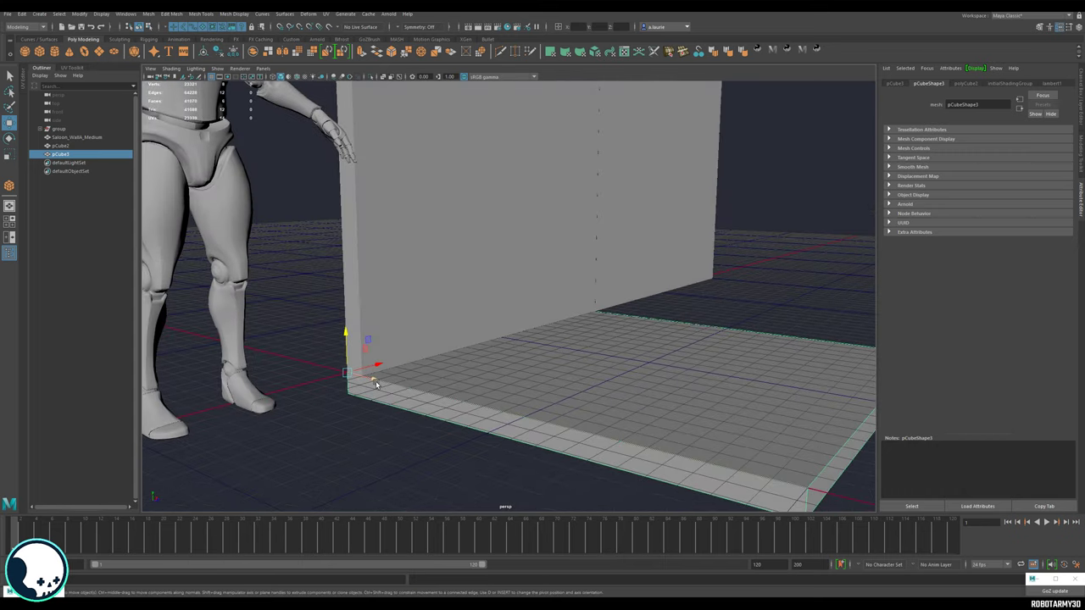
pyautogui.scroll(-4, 377, 384)
pyautogui.keyDown('alt'); pyautogui.moveTo(421, 379); pyautogui.dragTo(429, 401); pyautogui.keyUp('alt')
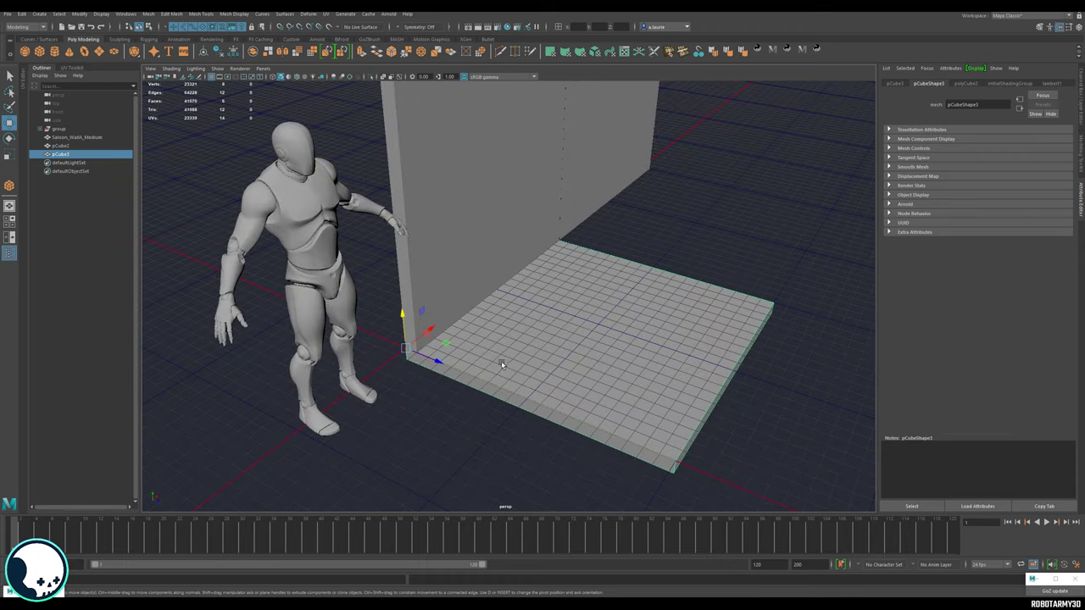
pyautogui.keyDown('alt'); pyautogui.moveTo(522, 351); pyautogui.dragTo(576, 347); pyautogui.keyUp('alt')
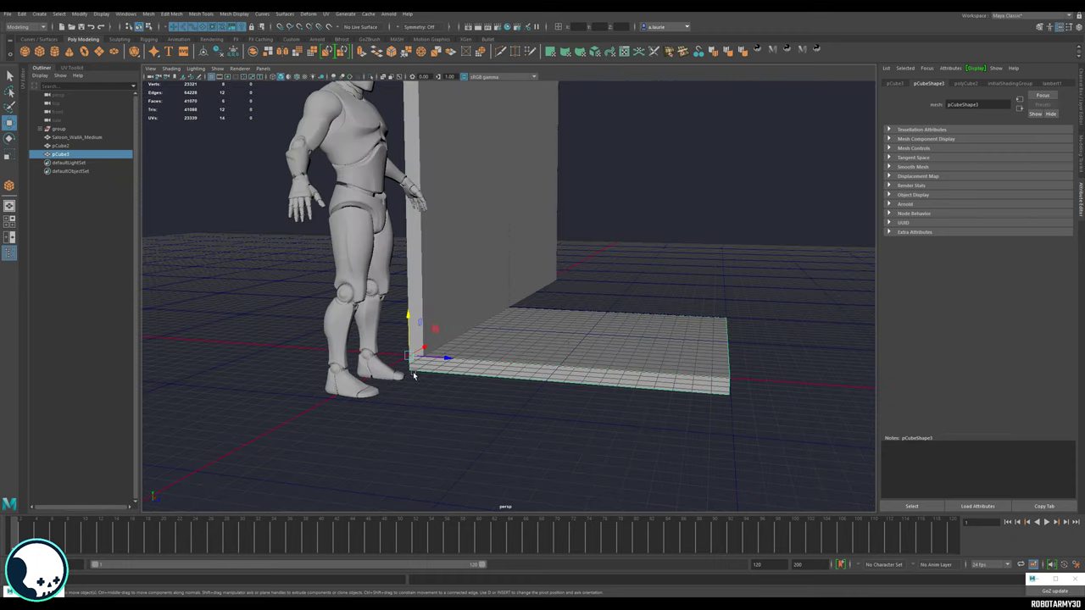
pyautogui.moveTo(564, 352)
pyautogui.keyDown('alt'); pyautogui.mouseDown()
pyautogui.moveTo(562, 380)
pyautogui.moveTo(560, 363)
pyautogui.mouseUp(); pyautogui.keyUp('alt')
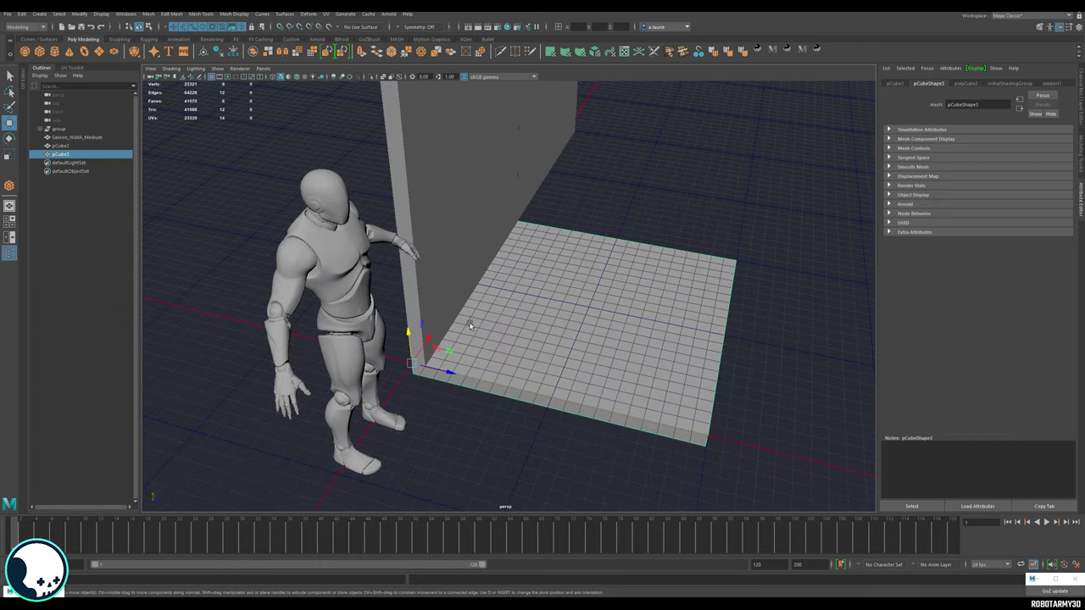
pyautogui.keyDown('alt'); pyautogui.moveTo(528, 361); pyautogui.dragTo(462, 332); pyautogui.keyUp('alt')
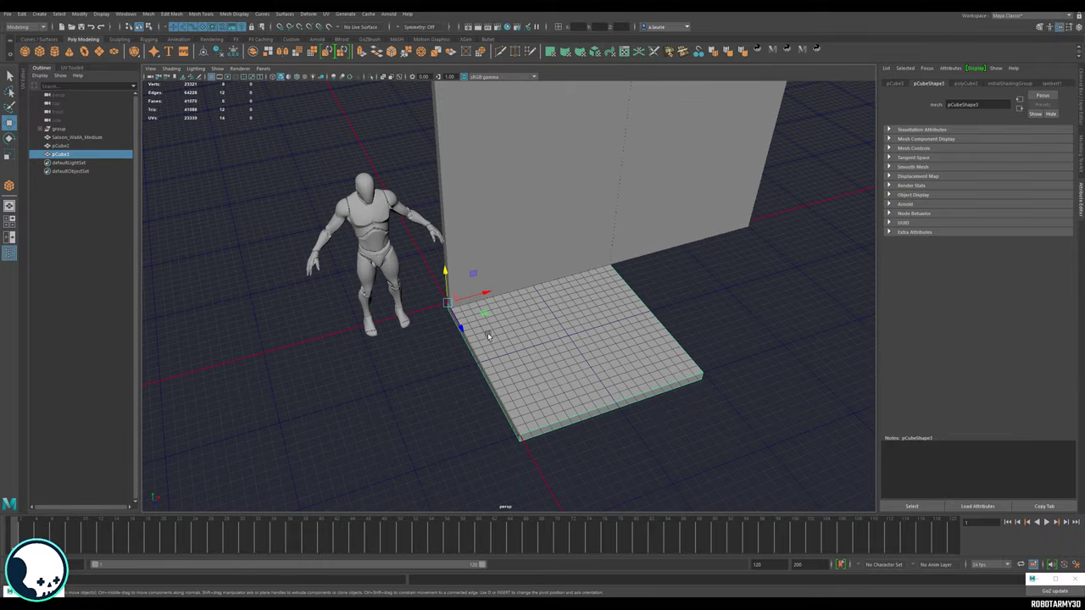
# Rename the floor piece as Saloon_FloorA_Medium, reusing the wall's name as the base.
pyautogui.click(74, 138)
pyautogui.doubleClick(86, 140)
pyautogui.hotkey('ctrl', 'c')
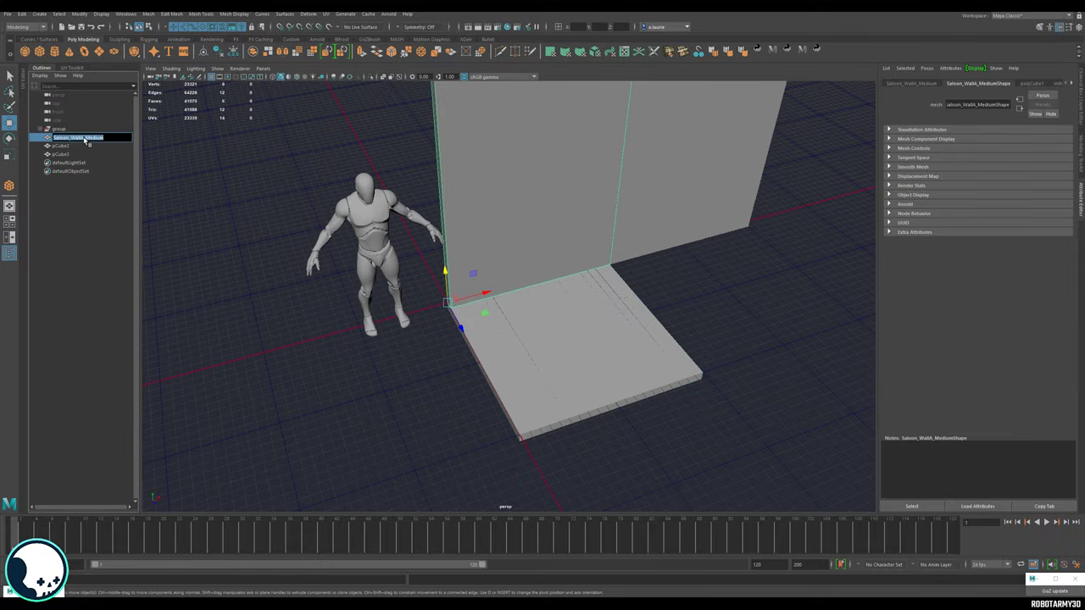
pyautogui.click(69, 157)
pyautogui.doubleClick(70, 155)
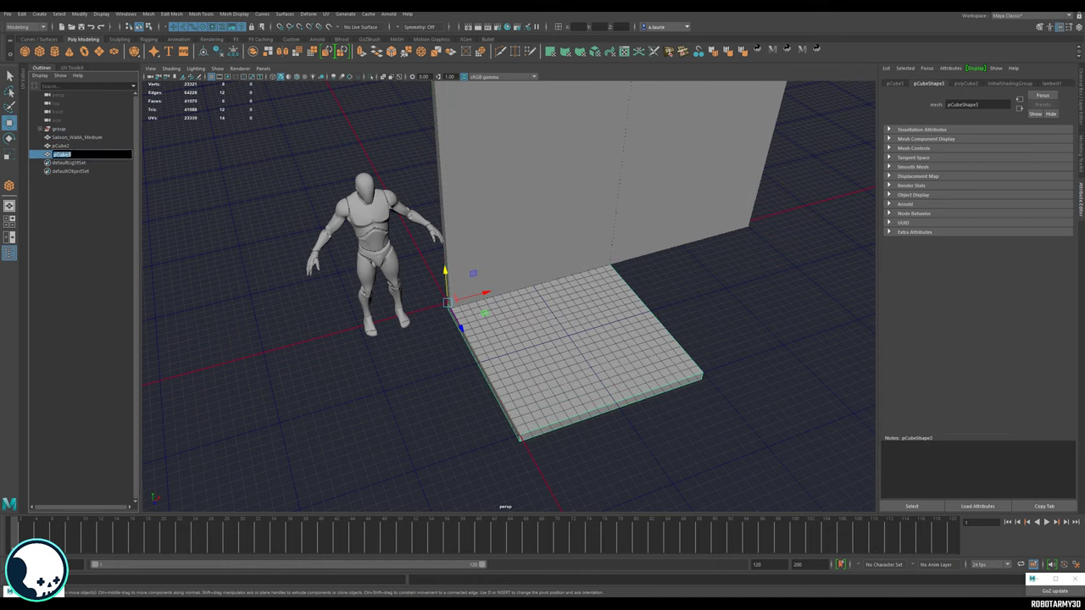
pyautogui.hotkey('ctrl', 'v')
pyautogui.moveTo(71, 155); pyautogui.dragTo(173, 162)
pyautogui.write('FloorA_Medium')
pyautogui.click(172, 162)
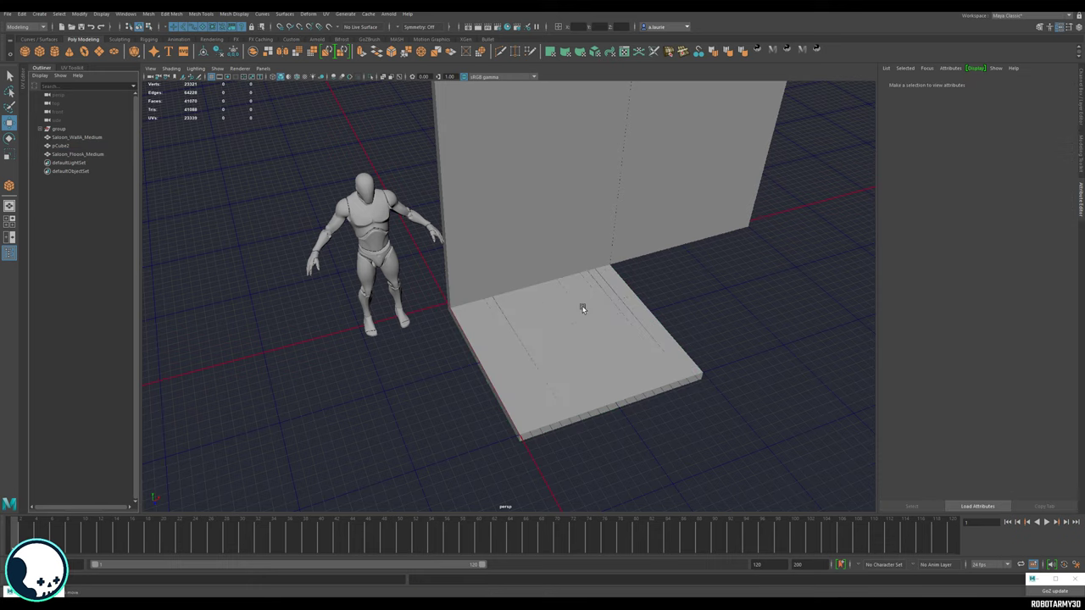
# Examine how the sample floor tiles of different sizes and the notched tile fit together beside the medium floor.
pyautogui.click(581, 305)
pyautogui.scroll(-3, 581, 305)
pyautogui.keyDown('alt'); pyautogui.moveTo(582, 305); pyautogui.dragTo(553, 285); pyautogui.keyUp('alt')
pyautogui.keyDown('alt'); pyautogui.moveTo(583, 323); pyautogui.dragTo(567, 328); pyautogui.keyUp('alt')
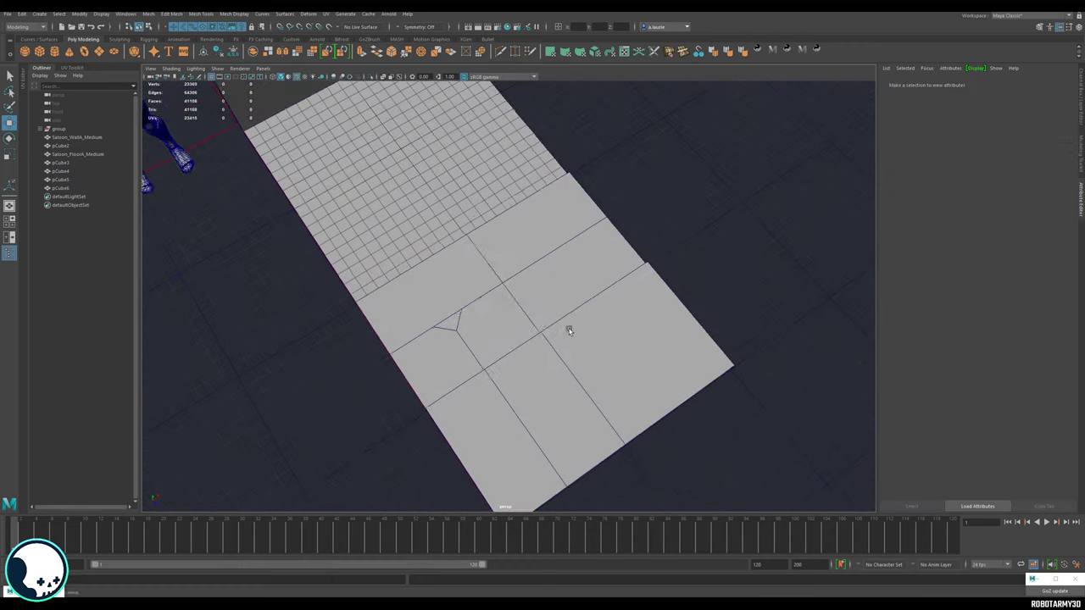
pyautogui.keyDown('alt'); pyautogui.moveTo(568, 328); pyautogui.dragTo(559, 298, button='middle'); pyautogui.keyUp('alt')
pyautogui.click(660, 303)
pyautogui.scroll(-5, 725, 332)
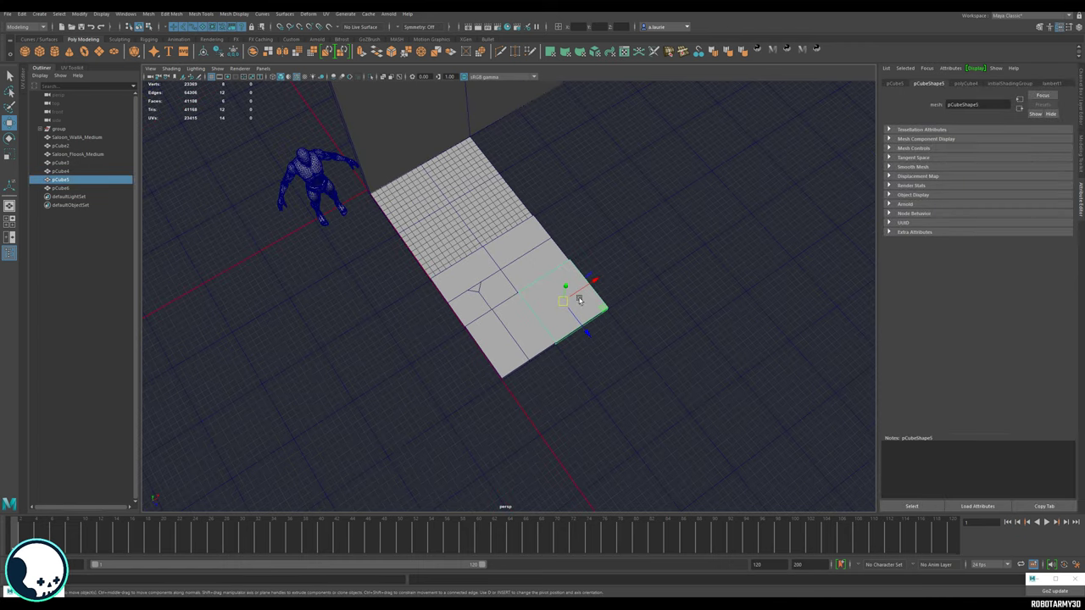
pyautogui.click(535, 245)
pyautogui.click(492, 292)
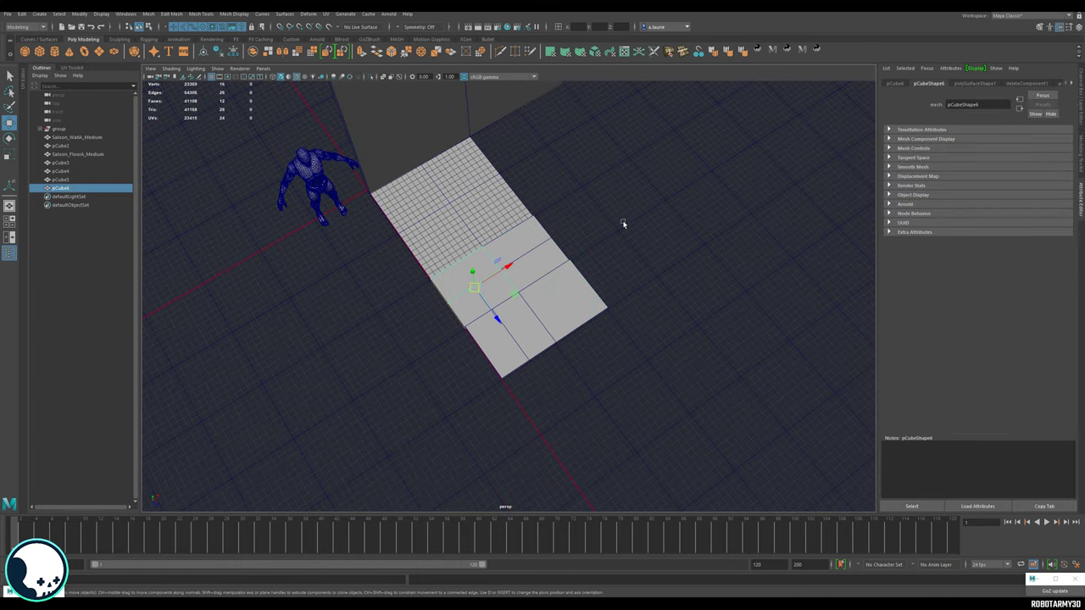
pyautogui.click(530, 248)
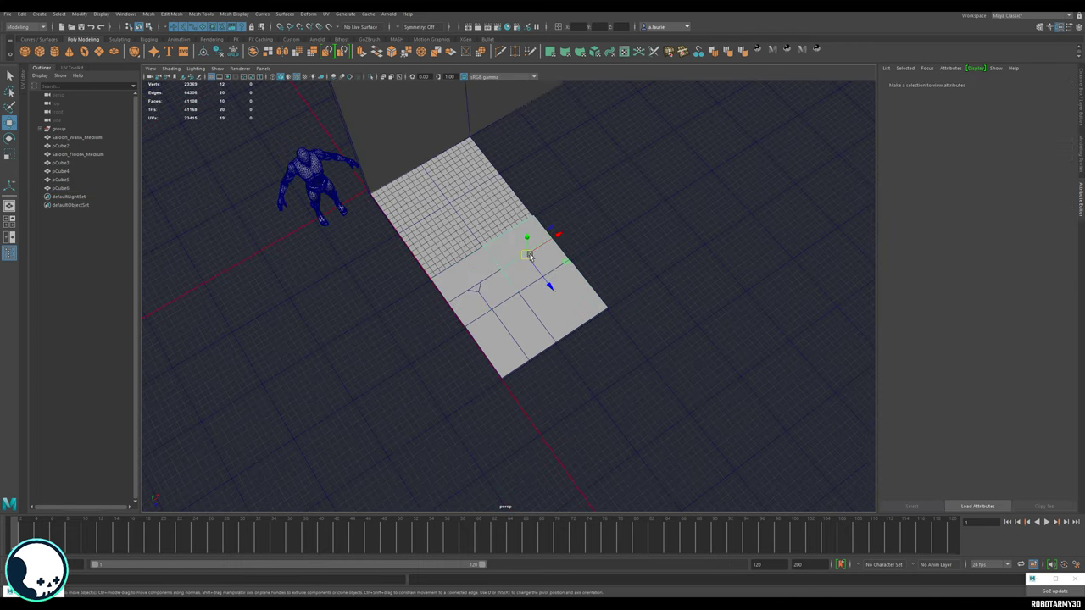
pyautogui.click(525, 356)
pyautogui.click(496, 288)
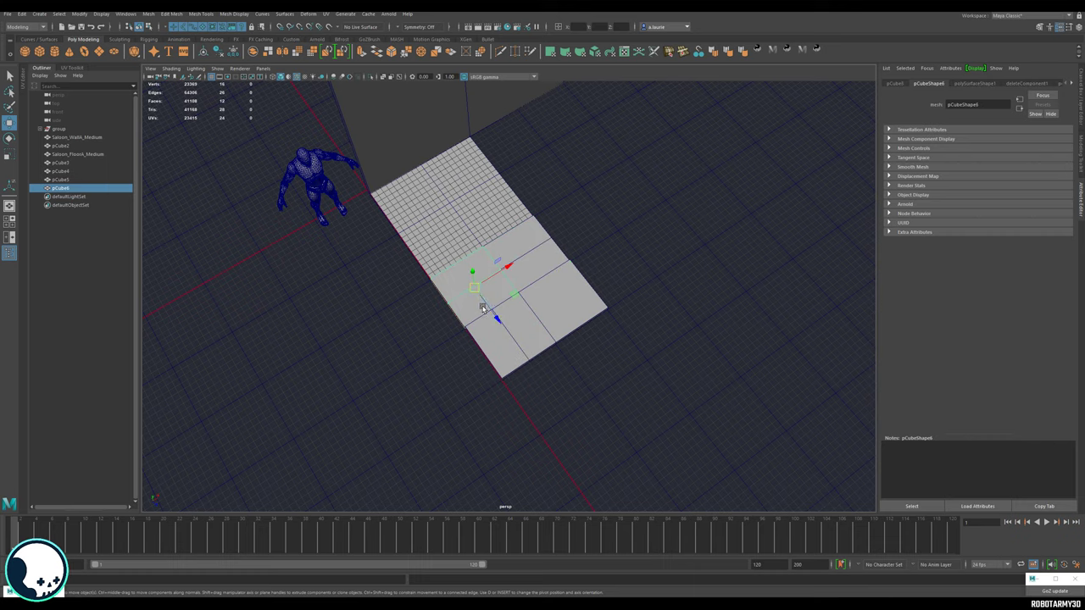
pyautogui.scroll(4, 479, 310)
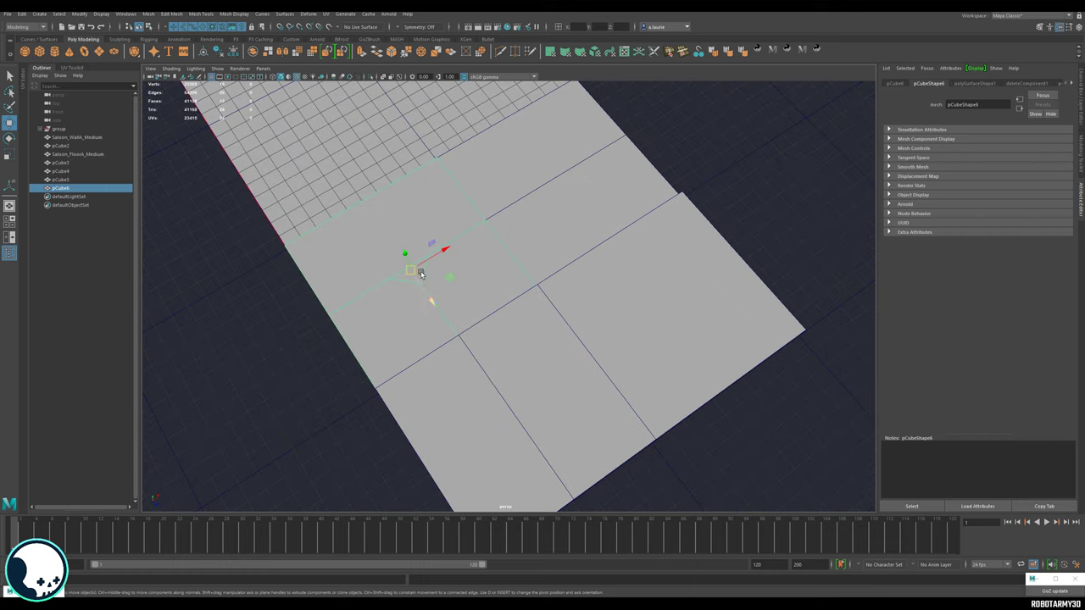
pyautogui.scroll(-3, 553, 271)
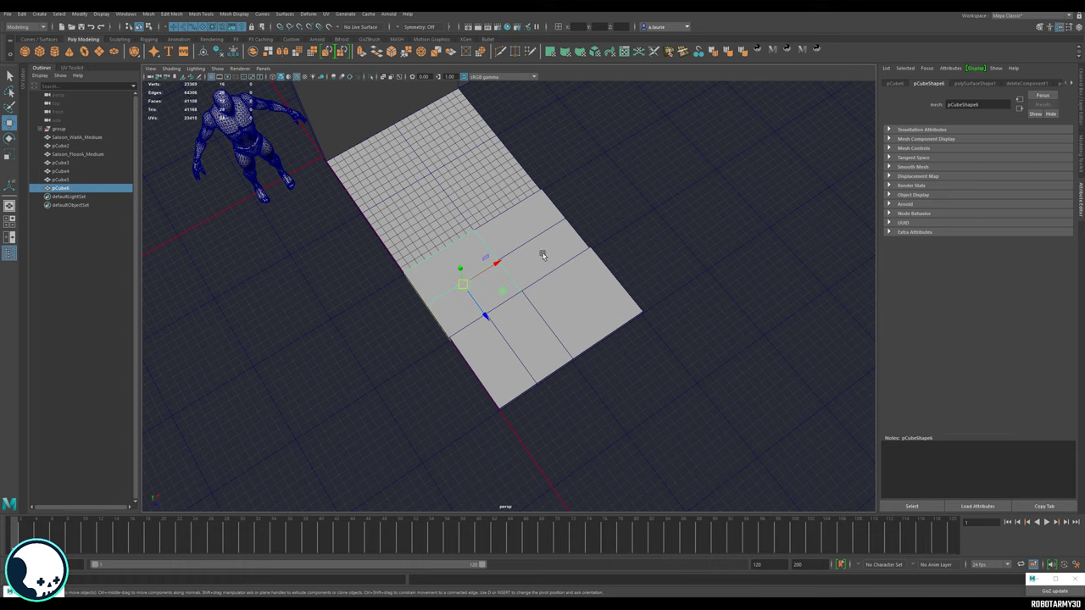
# Delete the sample floor tiles beside the medium floor piece and return to object selection.
pyautogui.moveTo(645, 245); pyautogui.dragTo(515, 336)
pyautogui.press('Delete')
pyautogui.rightClick(483, 179)
pyautogui.moveTo(487, 179); pyautogui.dragTo(523, 167, button='right')
pyautogui.click(485, 179)
pyautogui.keyDown('alt'); pyautogui.moveTo(541, 184); pyautogui.dragTo(653, 337, button='middle'); pyautogui.keyUp('alt')
pyautogui.keyDown('alt'); pyautogui.moveTo(594, 312); pyautogui.dragTo(508, 351); pyautogui.keyUp('alt')
pyautogui.keyDown('alt'); pyautogui.moveTo(608, 482); pyautogui.dragTo(600, 279); pyautogui.keyUp('alt')
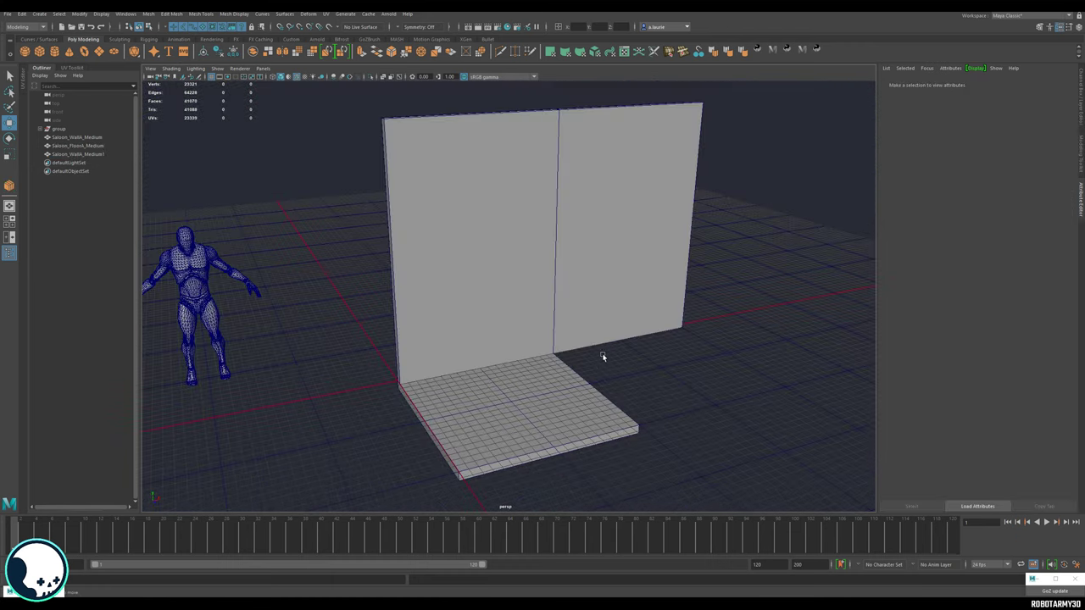
# Delete the duplicated wall Saloon_WallA_Medium1 and select the original wall at the origin.
pyautogui.keyDown('alt'); pyautogui.moveTo(603, 357); pyautogui.dragTo(602, 353); pyautogui.keyUp('alt')
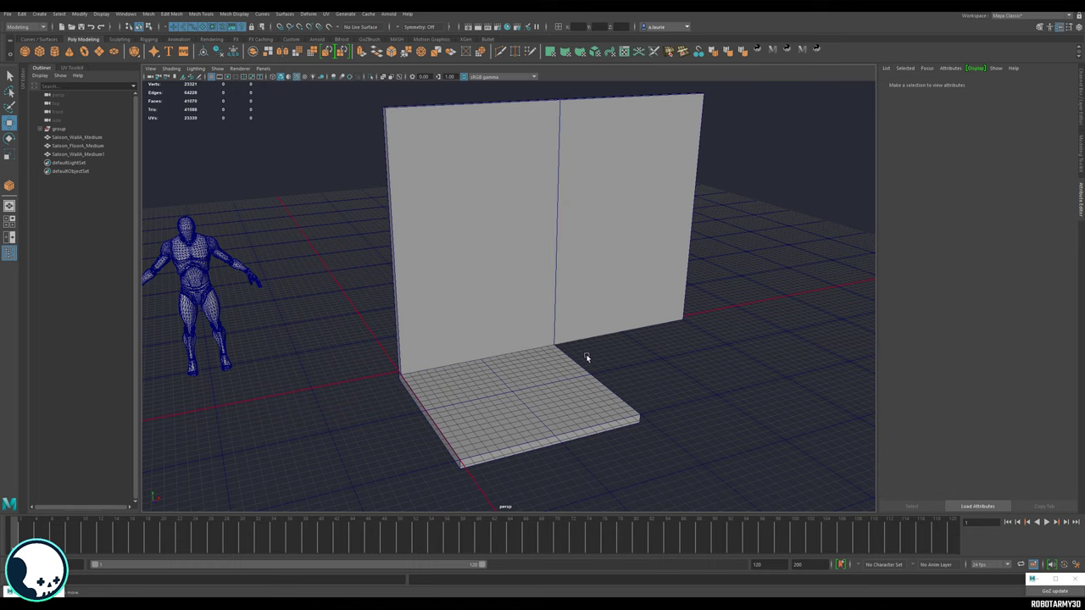
pyautogui.click(600, 296)
pyautogui.keyDown('alt'); pyautogui.moveTo(601, 296); pyautogui.dragTo(487, 317); pyautogui.keyUp('alt')
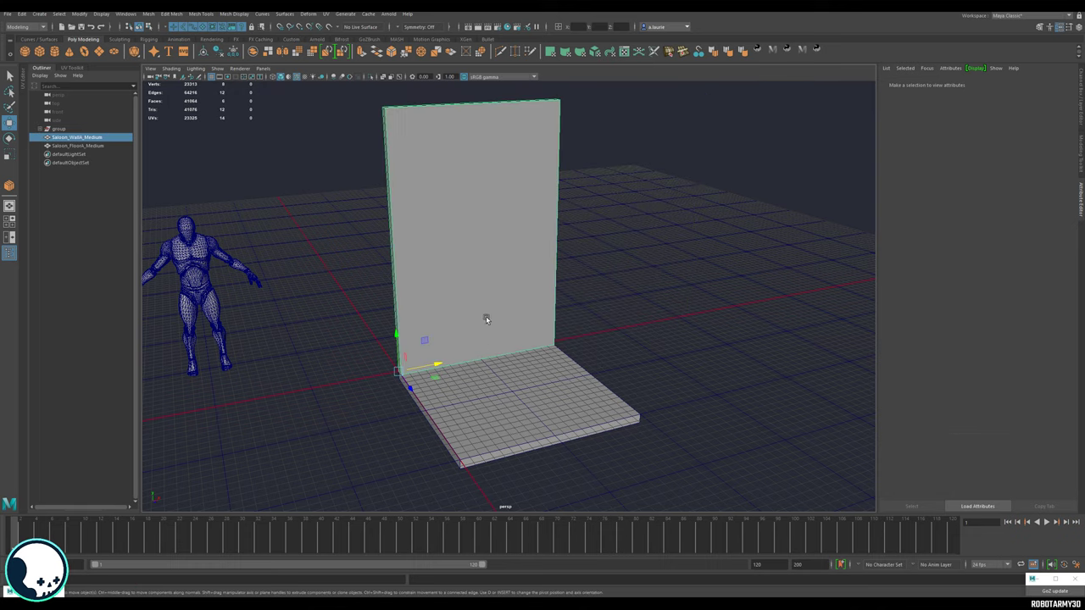
# Open the UV Editor for the selected wall and show the UV Toolkit beside it.
pyautogui.keyDown('alt'); pyautogui.moveTo(463, 379); pyautogui.dragTo(731, 125); pyautogui.keyUp('alt')
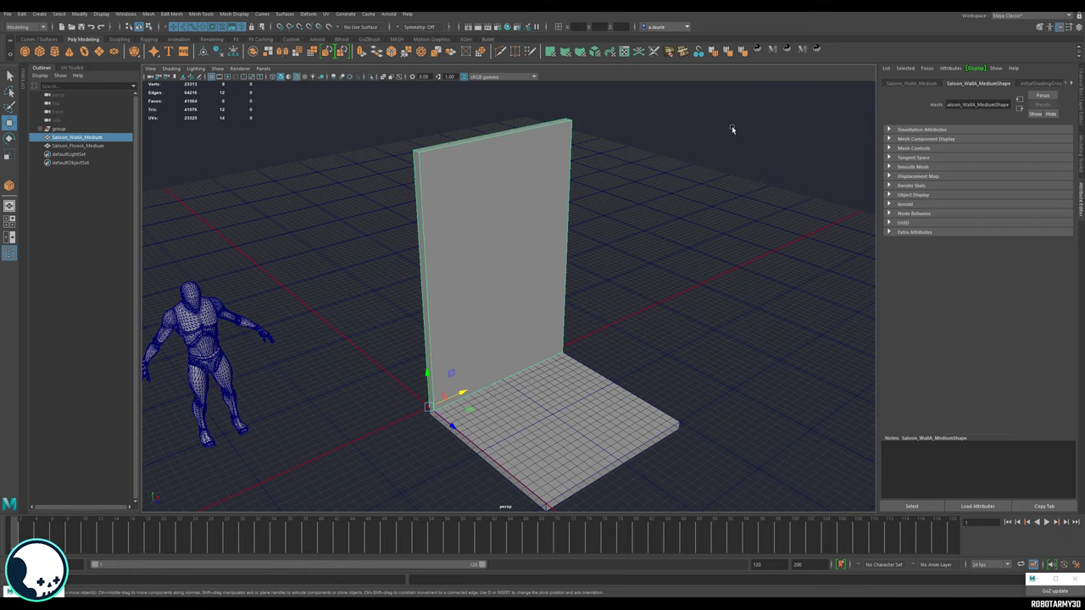
pyautogui.click(623, 51)
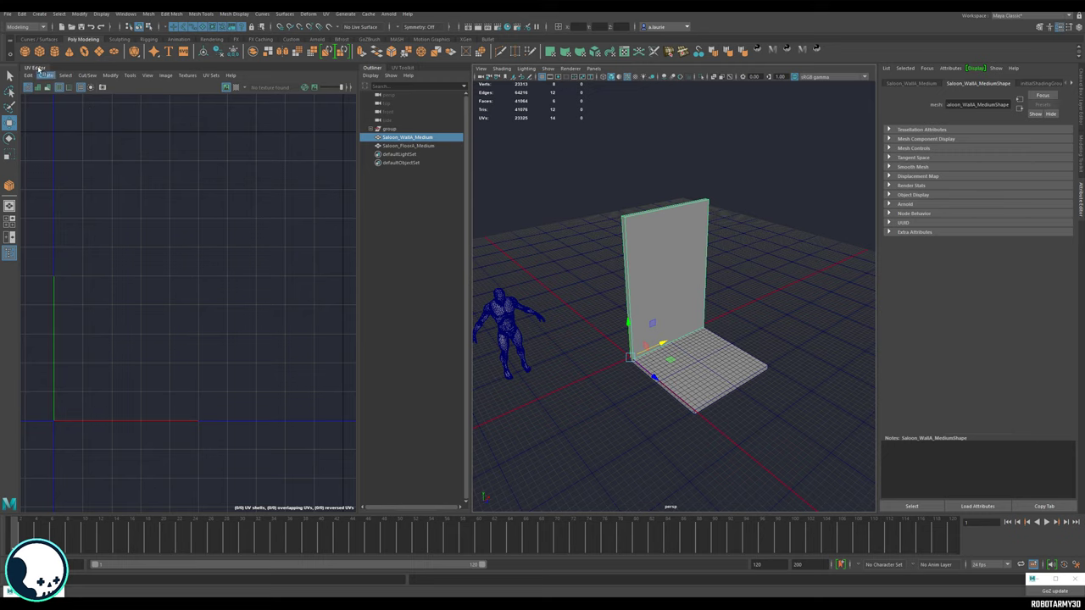
pyautogui.click(400, 68)
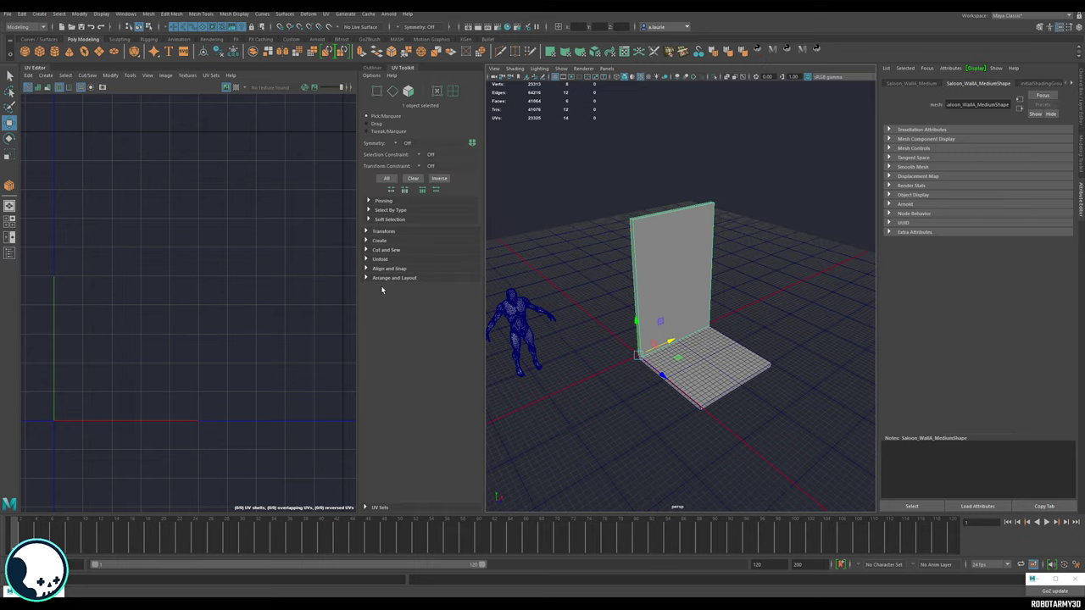
# Display the wall's existing UV shell in the UV Editor.
pyautogui.keyDown('alt'); pyautogui.moveTo(695, 317); pyautogui.dragTo(676, 310); pyautogui.keyUp('alt')
pyautogui.keyDown('alt'); pyautogui.moveTo(677, 310); pyautogui.dragTo(695, 331, button='middle'); pyautogui.keyUp('alt')
pyautogui.keyDown('alt'); pyautogui.moveTo(695, 331); pyautogui.dragTo(737, 350, button='right'); pyautogui.keyUp('alt')
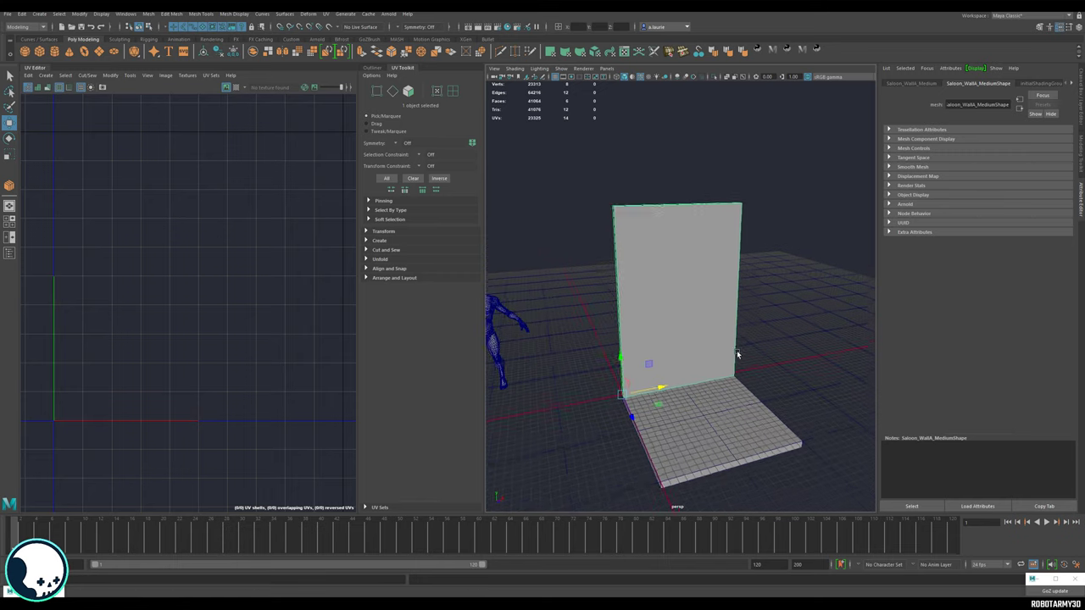
pyautogui.keyDown('alt'); pyautogui.moveTo(737, 350); pyautogui.dragTo(718, 332); pyautogui.keyUp('alt')
pyautogui.scroll(-3, 226, 237)
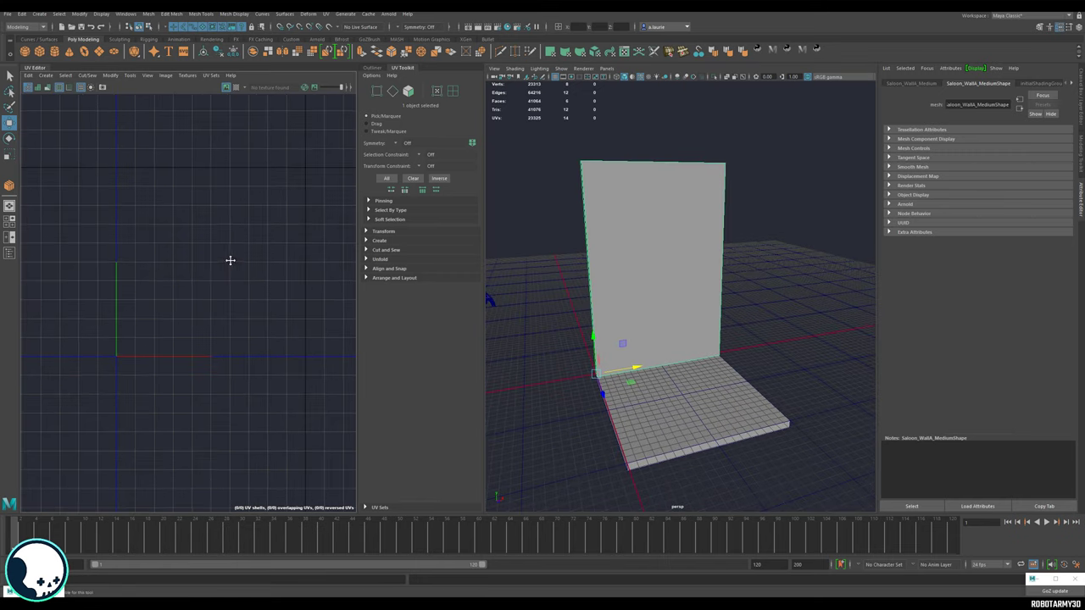
pyautogui.moveTo(630, 283); pyautogui.dragTo(660, 244, button='right')
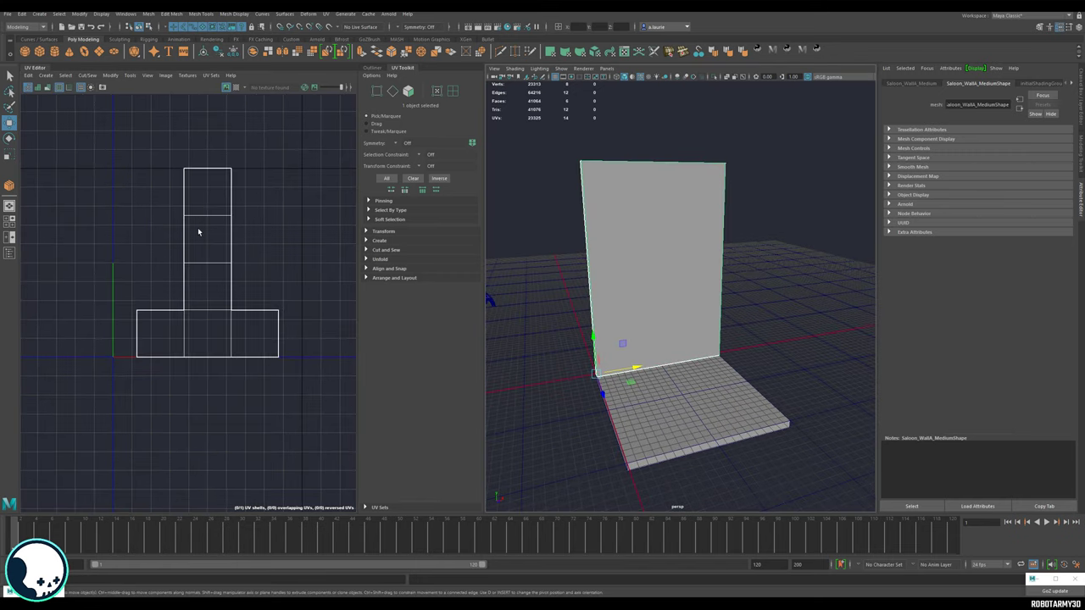
# Select the wall's whole UV shell and unfold it.
pyautogui.scroll(3, 201, 254)
pyautogui.moveTo(201, 253); pyautogui.dragTo(202, 280, button='right')
pyautogui.click(193, 314)
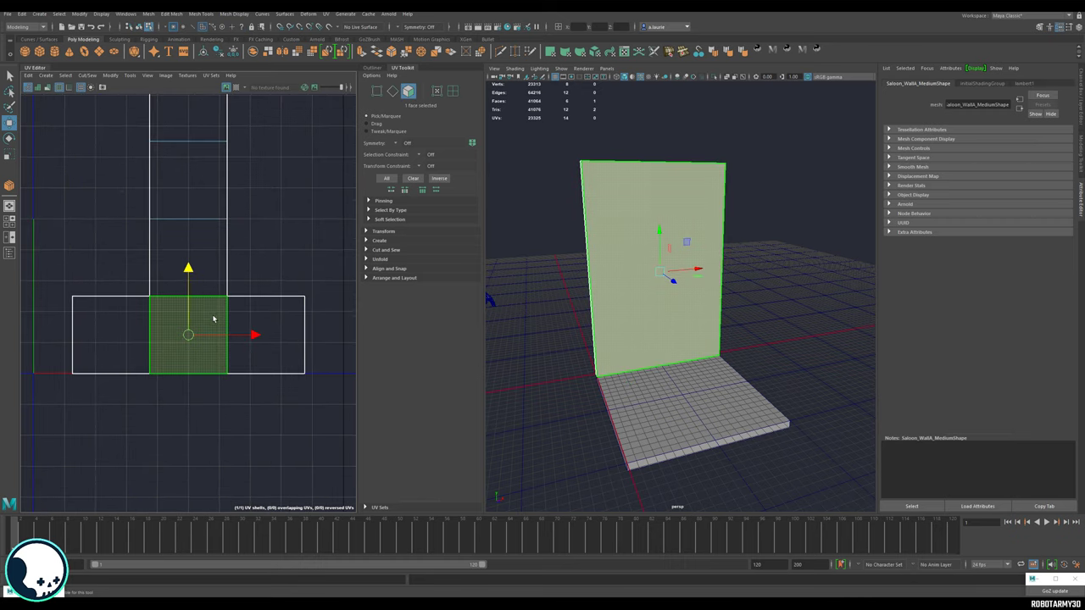
pyautogui.keyDown('alt'); pyautogui.moveTo(267, 268); pyautogui.dragTo(303, 316, button='middle'); pyautogui.keyUp('alt')
pyautogui.scroll(-2, 289, 284)
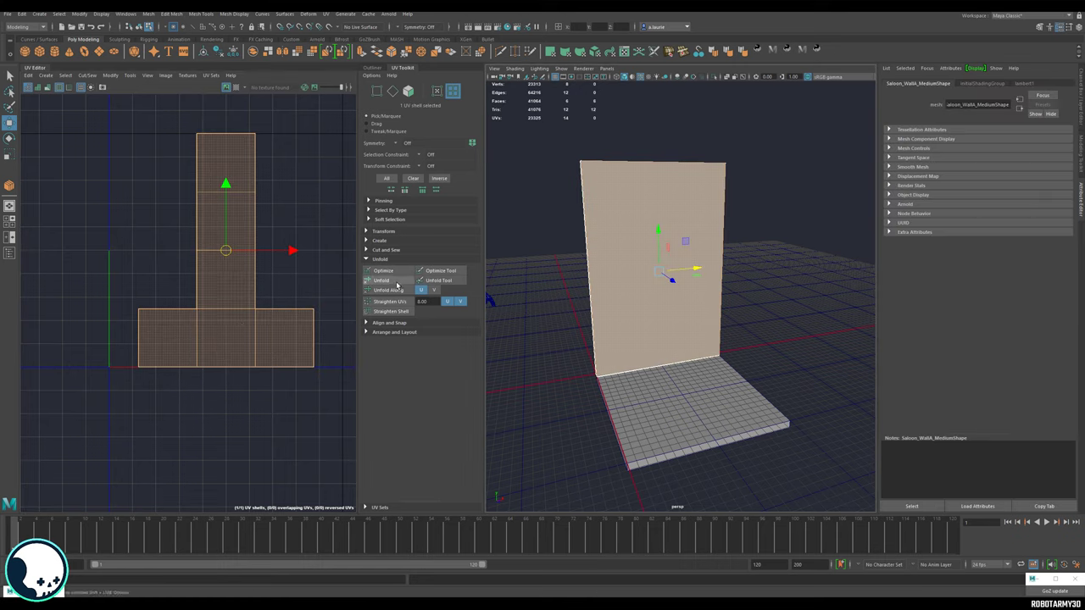
pyautogui.click(397, 285)
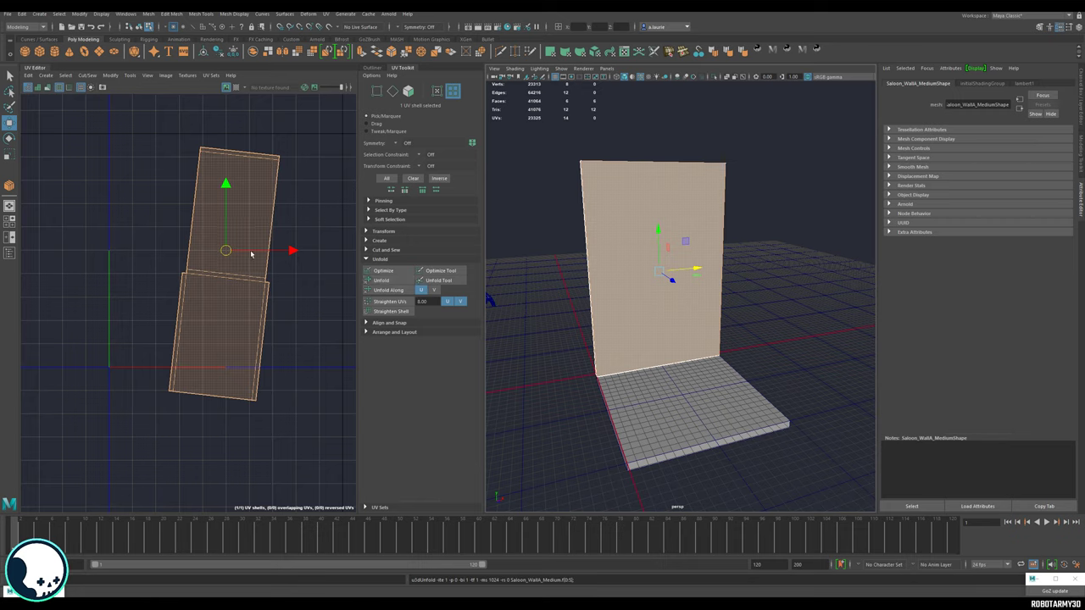
# Orient the unfolded wall shell so that it sits upright in UV space.
pyautogui.scroll(3, 266, 279)
pyautogui.keyDown('alt'); pyautogui.moveTo(266, 281); pyautogui.dragTo(306, 279, button='middle'); pyautogui.keyUp('alt')
pyautogui.scroll(-3, 295, 311)
pyautogui.press('F8')
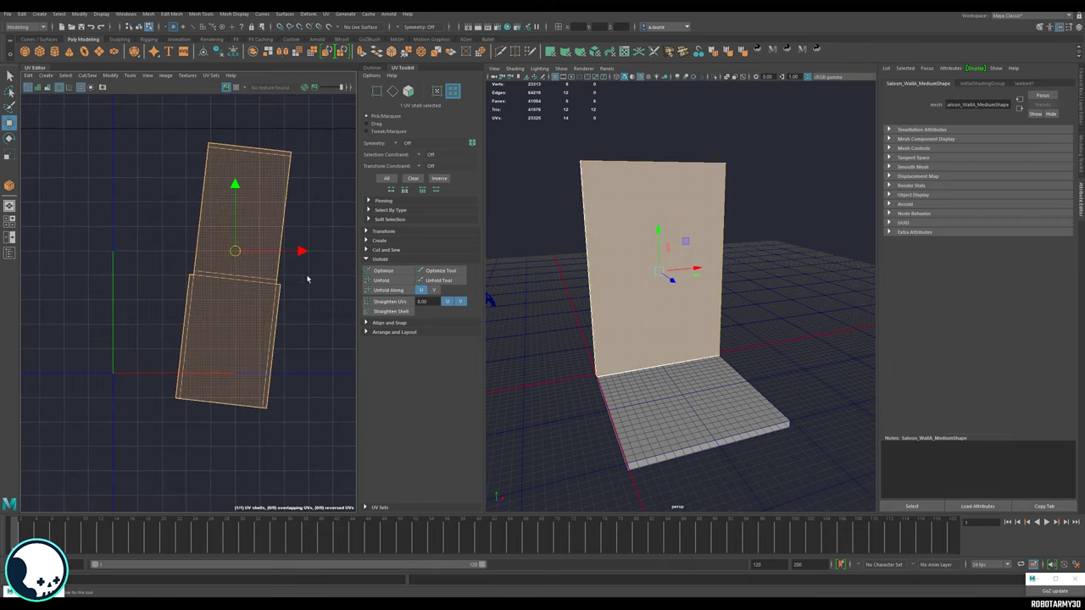
pyautogui.click(367, 333)
pyautogui.click(394, 377)
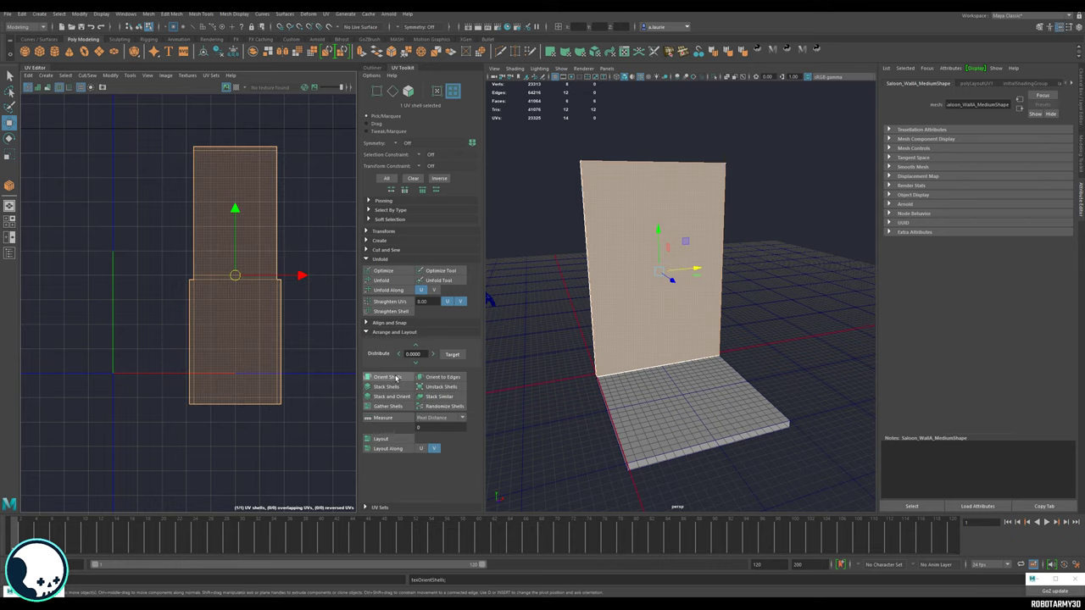
# Cut the wall's UVs along the edge between the two large sections to split them into two shells.
pyautogui.moveTo(178, 316); pyautogui.dragTo(127, 255, button='right')
pyautogui.click(180, 275)
pyautogui.click(145, 238)
pyautogui.scroll(-3, 165, 240)
pyautogui.keyDown('alt'); pyautogui.moveTo(581, 290); pyautogui.dragTo(593, 314); pyautogui.keyUp('alt')
# Select both wall UV shells and lay them out side by side in the UV space.
pyautogui.moveTo(244, 281); pyautogui.dragTo(192, 268, button='right')
pyautogui.moveTo(294, 208); pyautogui.dragTo(194, 280)
pyautogui.keyDown('alt'); pyautogui.moveTo(267, 294); pyautogui.dragTo(284, 351, button='middle'); pyautogui.keyUp('alt')
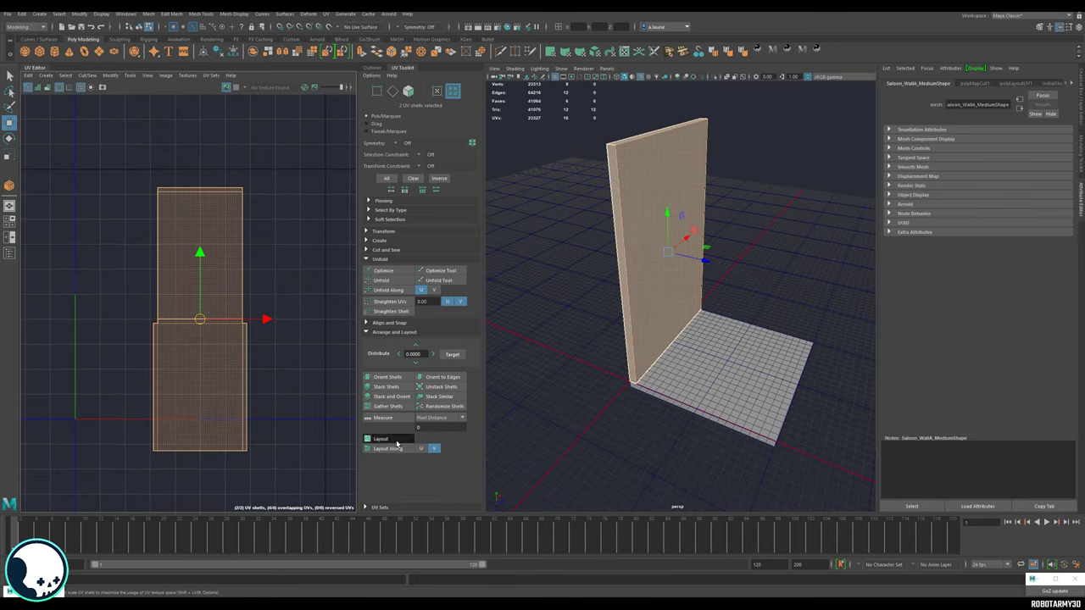
pyautogui.click(396, 443)
pyautogui.keyDown('alt'); pyautogui.moveTo(286, 368); pyautogui.dragTo(198, 371, button='middle'); pyautogui.keyUp('alt')
pyautogui.keyDown('alt'); pyautogui.moveTo(234, 326); pyautogui.dragTo(315, 336, button='right'); pyautogui.keyUp('alt')
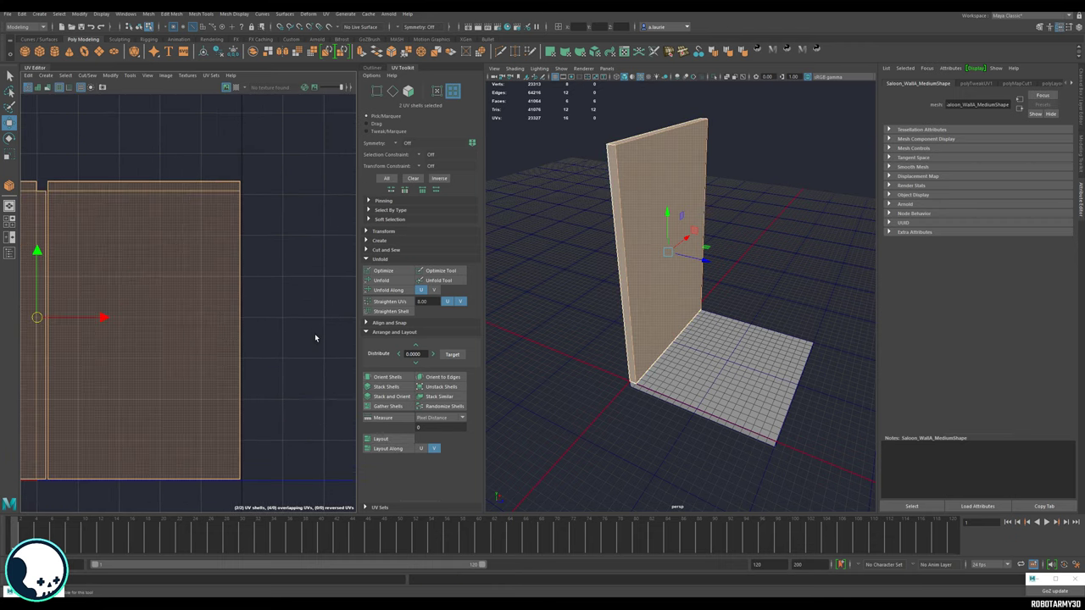
# Reapply the layout to both wall shells through the Layout UVs options, with shell and tile padding of 5 pixels.
pyautogui.click(315, 338)
pyautogui.keyDown('alt'); pyautogui.moveTo(151, 336); pyautogui.dragTo(248, 301, button='middle'); pyautogui.keyUp('alt')
pyautogui.moveTo(310, 204); pyautogui.dragTo(139, 356)
pyautogui.scroll(3, 186, 246)
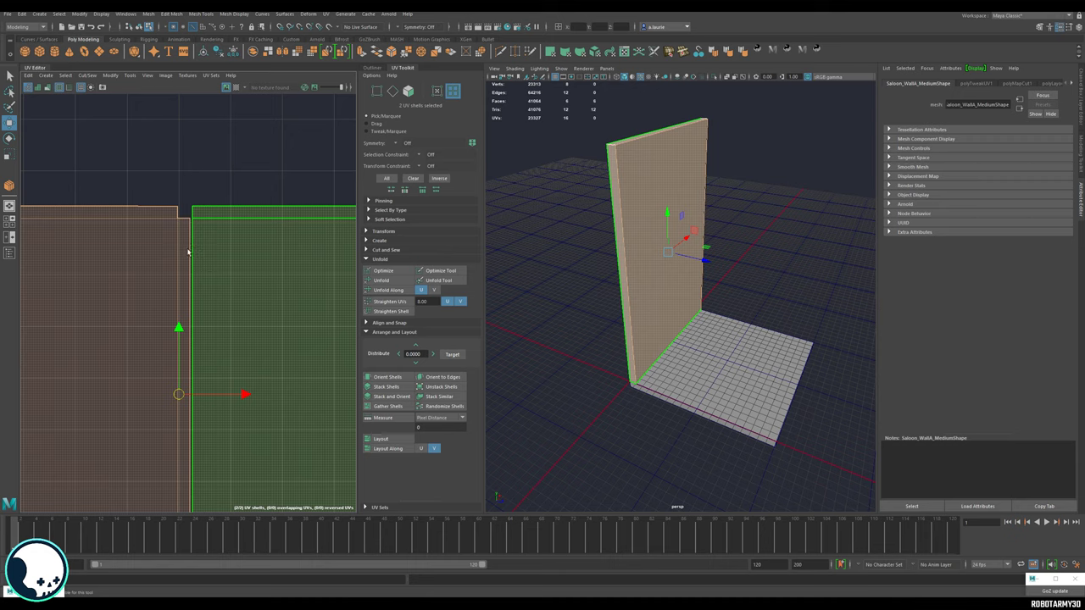
pyautogui.scroll(-3, 188, 254)
pyautogui.keyDown('alt'); pyautogui.moveTo(189, 256); pyautogui.dragTo(203, 272, button='middle'); pyautogui.keyUp('alt')
pyautogui.click(116, 77)
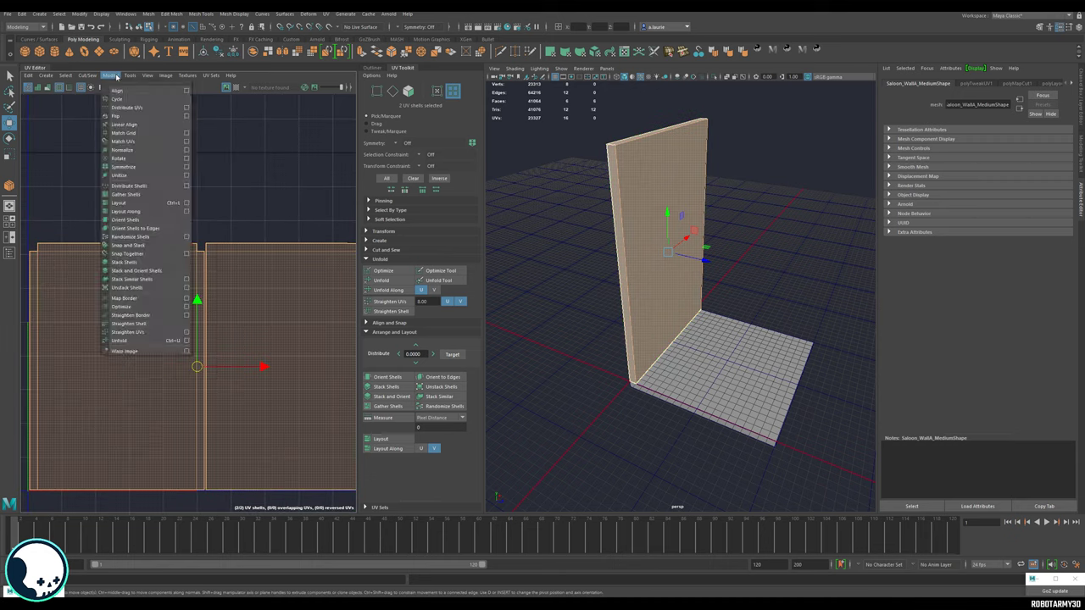
pyautogui.click(187, 204)
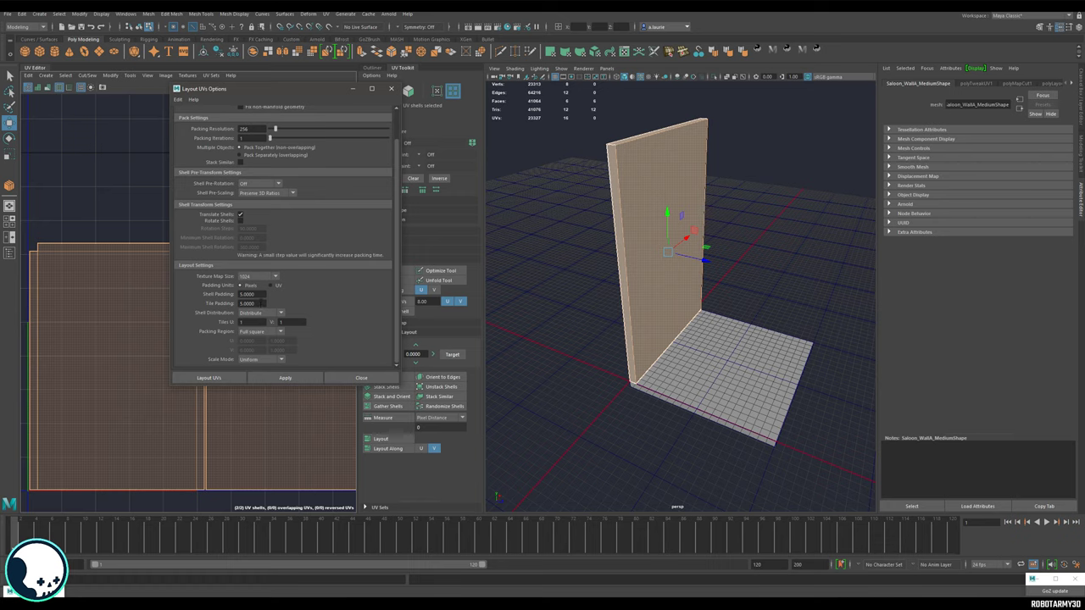
pyautogui.doubleClick(250, 303)
pyautogui.moveTo(261, 295)
pyautogui.mouseDown()
pyautogui.moveTo(239, 296)
pyautogui.moveTo(246, 304)
pyautogui.mouseUp()
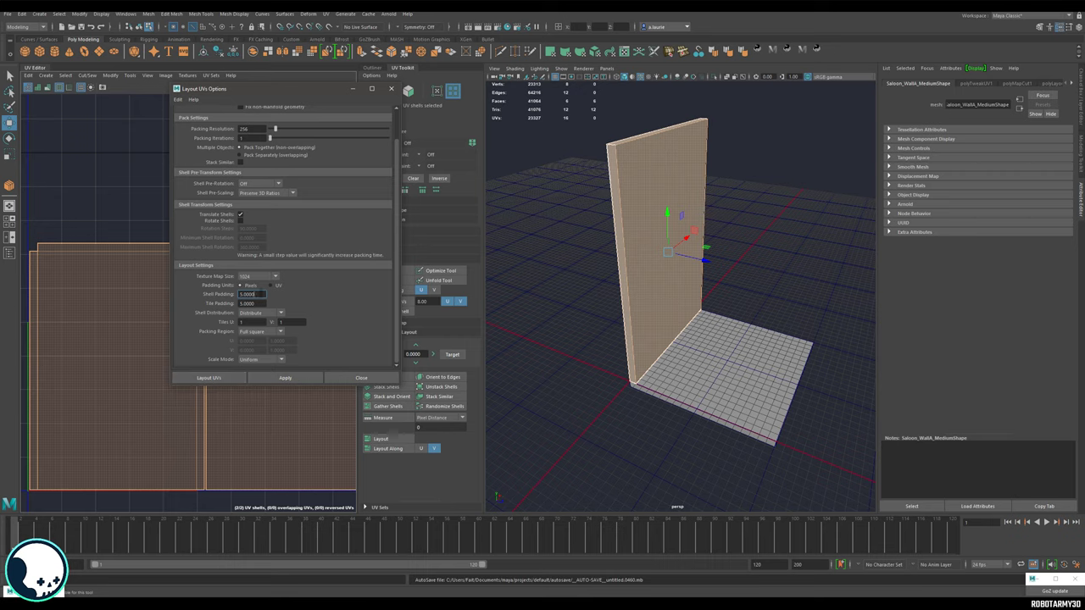
pyautogui.click(306, 381)
pyautogui.click(391, 88)
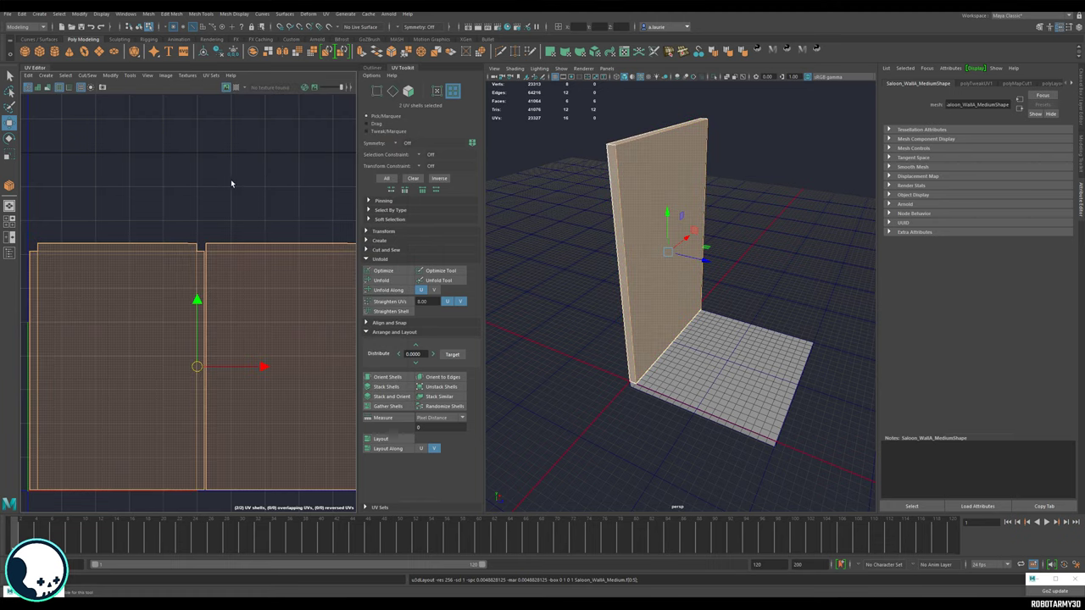
# Select both laid-out wall shells, straighten their UVs in U and V, and clear the selection.
pyautogui.click(228, 220)
pyautogui.scroll(-1, 226, 225)
pyautogui.scroll(2, 142, 275)
pyautogui.scroll(-1, 186, 229)
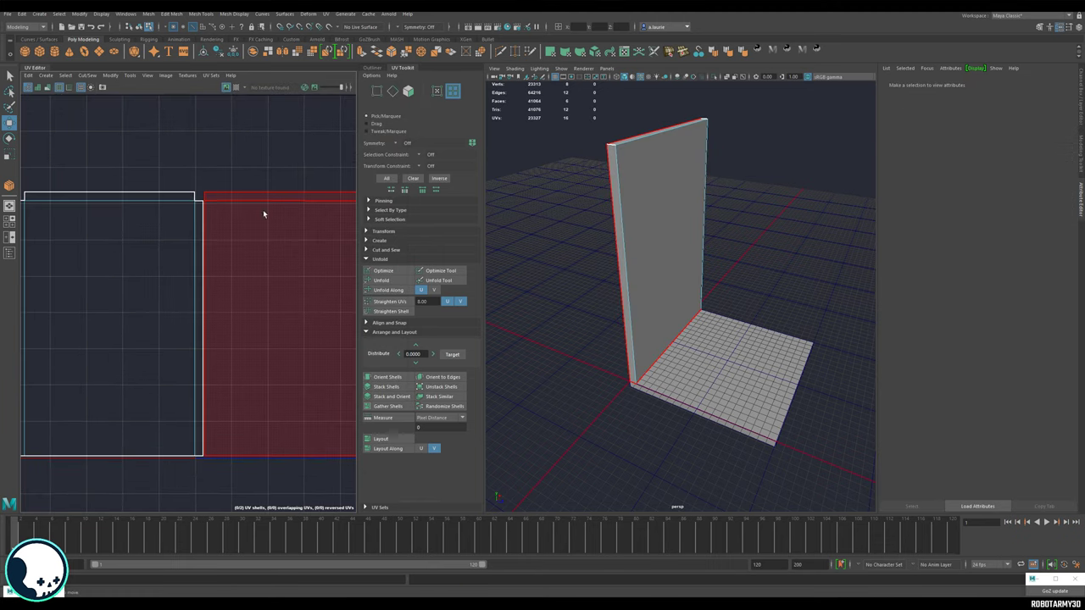
pyautogui.keyDown('alt'); pyautogui.moveTo(286, 223); pyautogui.dragTo(204, 220, button='middle'); pyautogui.keyUp('alt')
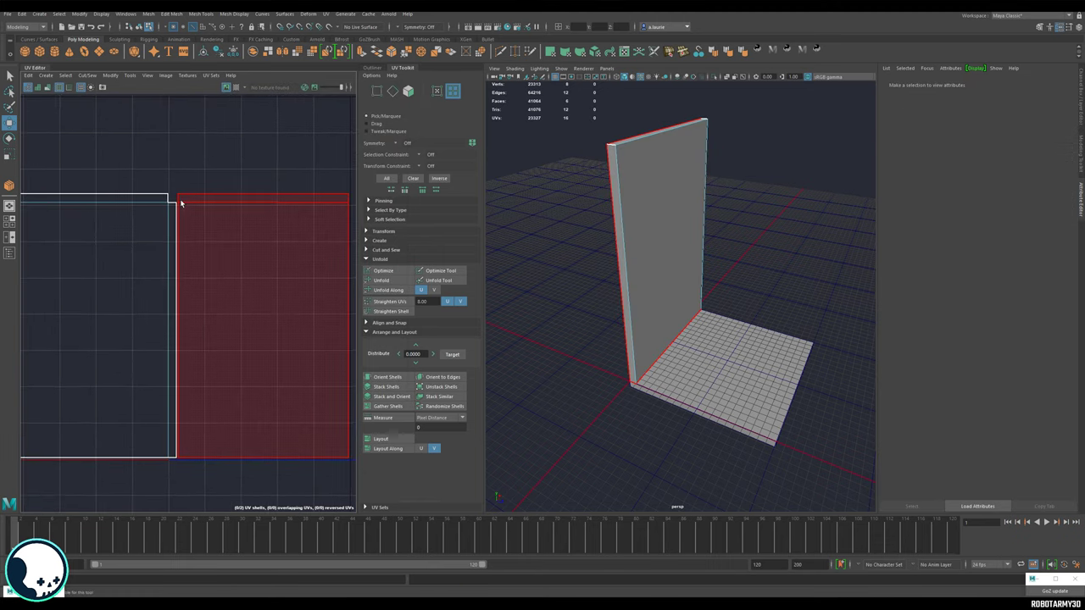
pyautogui.moveTo(292, 162); pyautogui.dragTo(111, 254)
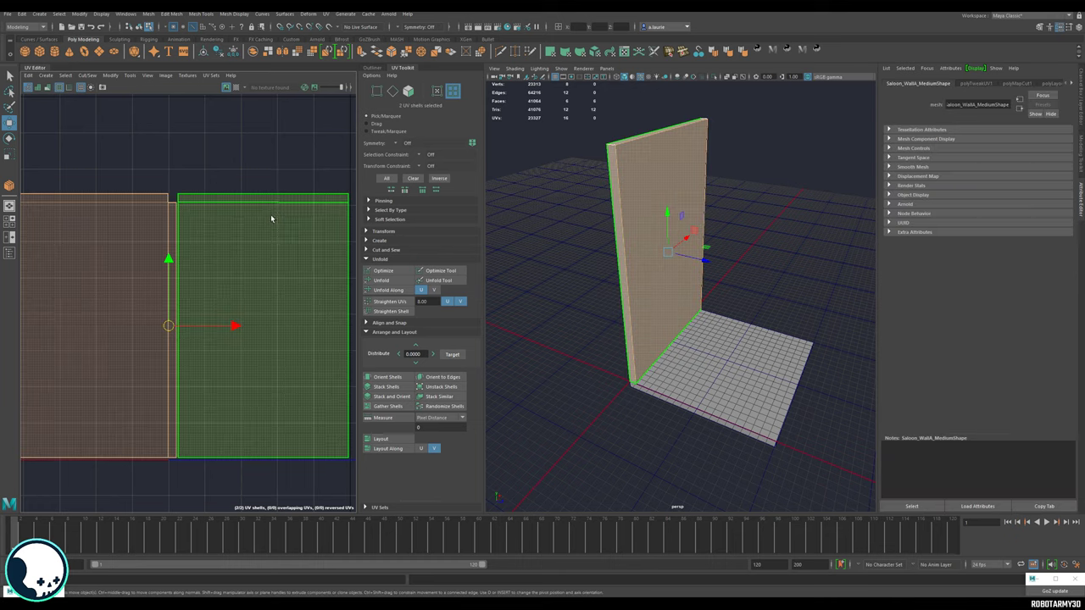
pyautogui.scroll(2, 279, 203)
pyautogui.scroll(-1, 314, 182)
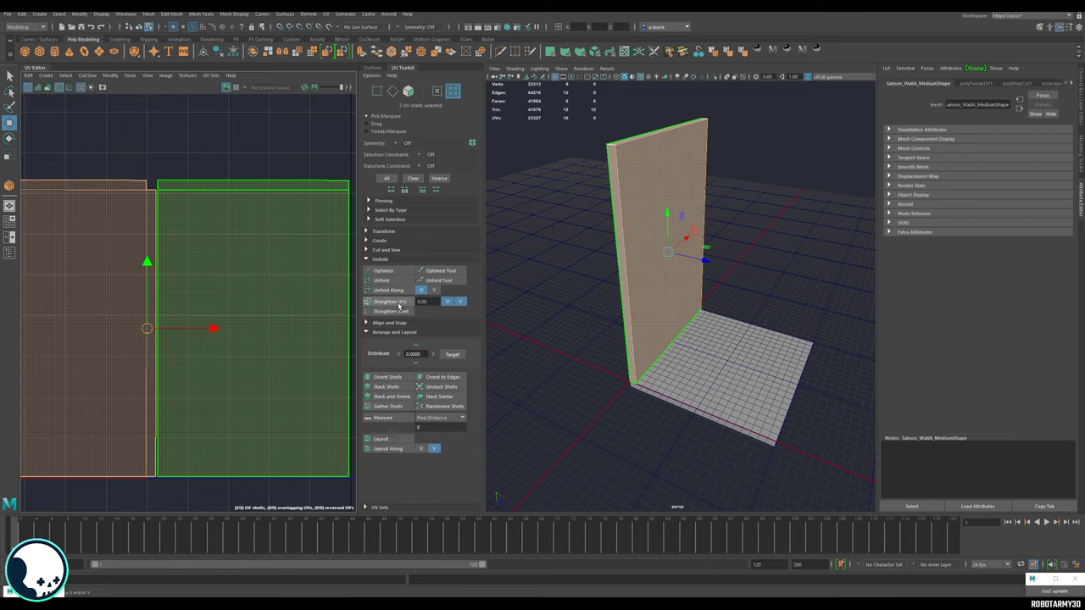
pyautogui.click(207, 162)
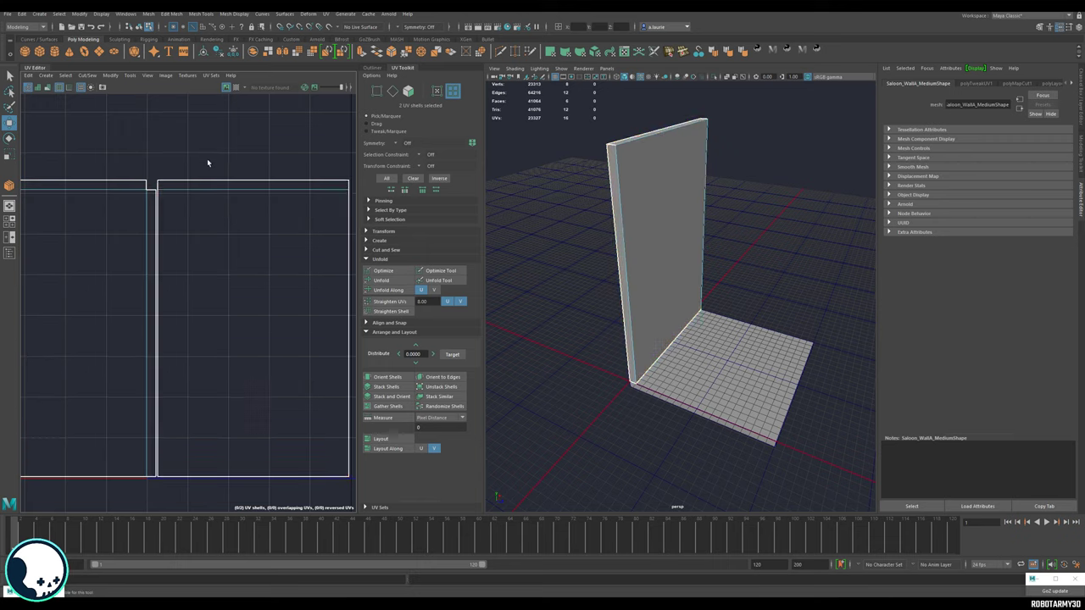
pyautogui.scroll(-3, 161, 197)
pyautogui.keyDown('alt'); pyautogui.moveTo(137, 206); pyautogui.dragTo(243, 190, button='middle'); pyautogui.keyUp('alt')
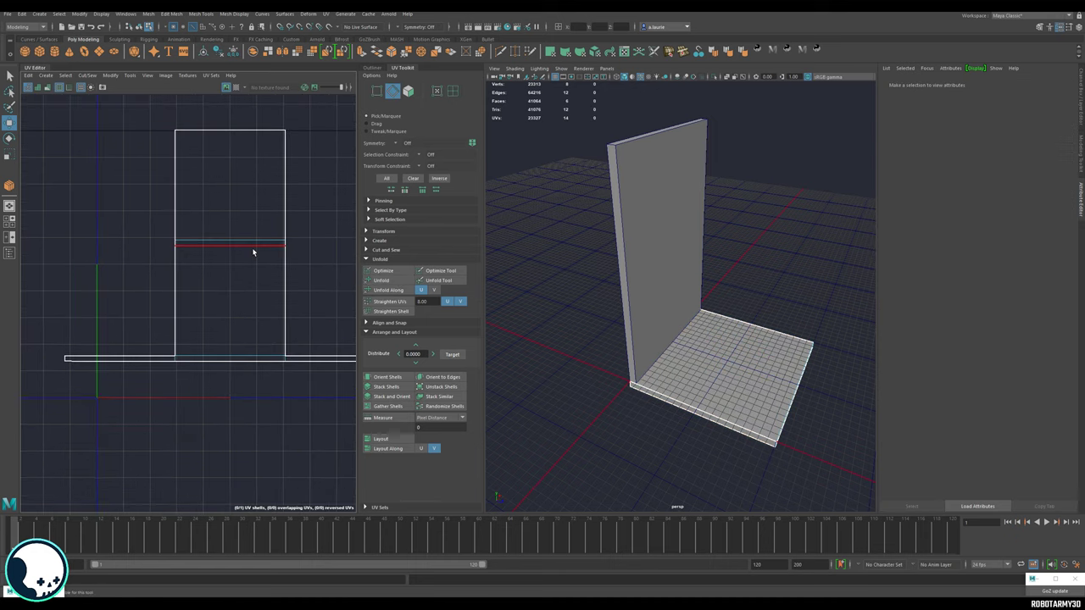
# Cut the floor piece's UVs along its edges into a separate shell per face and lay out all the shells.
pyautogui.click(255, 263)
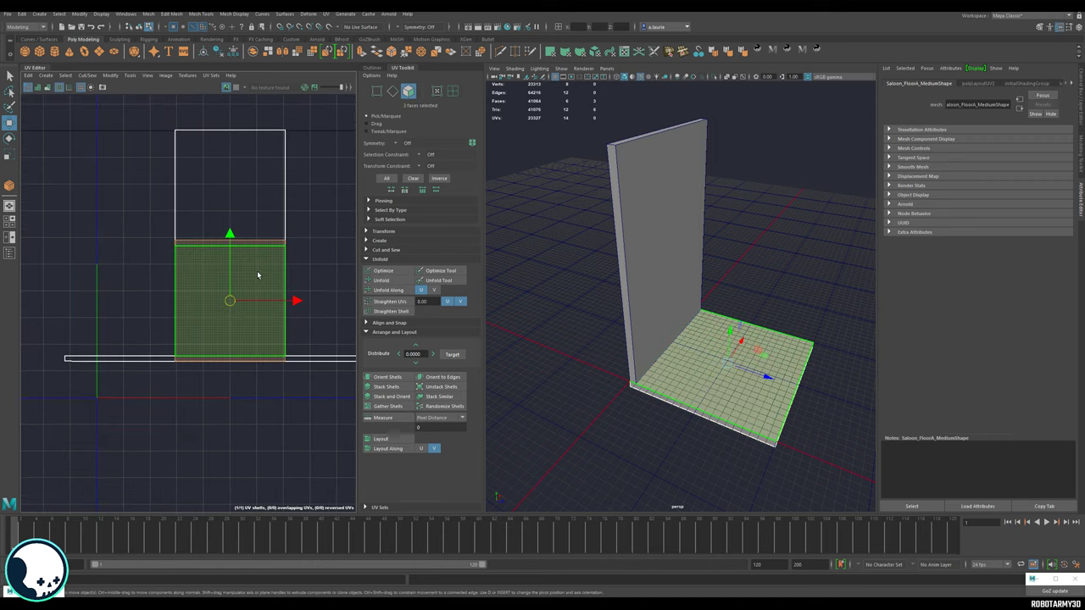
pyautogui.rightClick(259, 280)
pyautogui.moveTo(259, 280); pyautogui.dragTo(259, 254, button='right')
pyautogui.click(258, 244)
pyautogui.keyDown('shift'); pyautogui.click(257, 240); pyautogui.keyUp('shift')
pyautogui.keyDown('shift'); pyautogui.click(231, 356); pyautogui.keyUp('shift')
pyautogui.keyDown('shift'); pyautogui.moveTo(212, 291); pyautogui.dragTo(201, 302, button='right'); pyautogui.keyUp('shift')
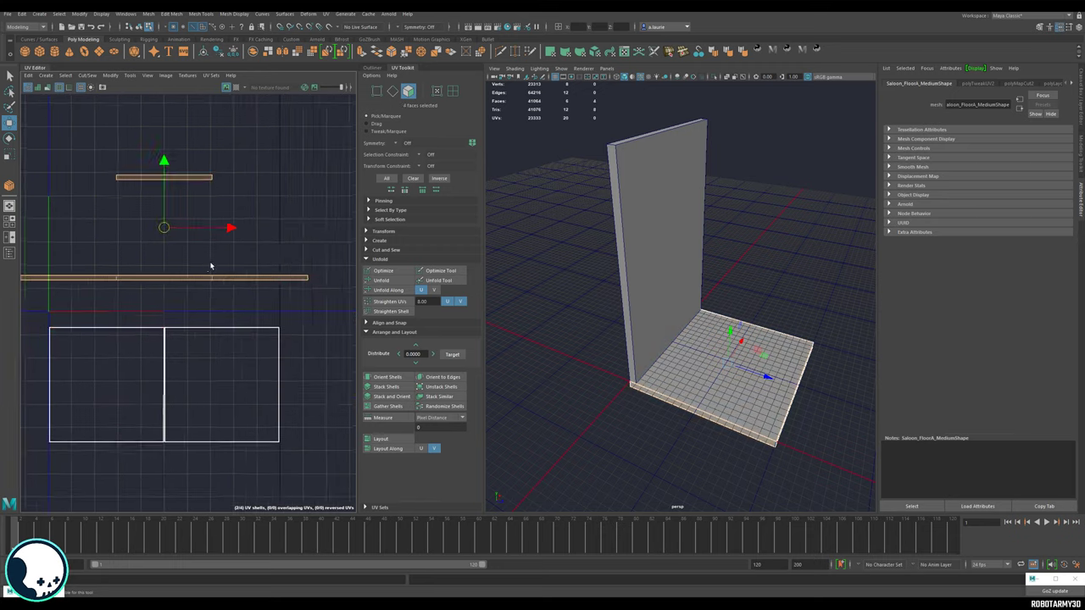
pyautogui.click(152, 280)
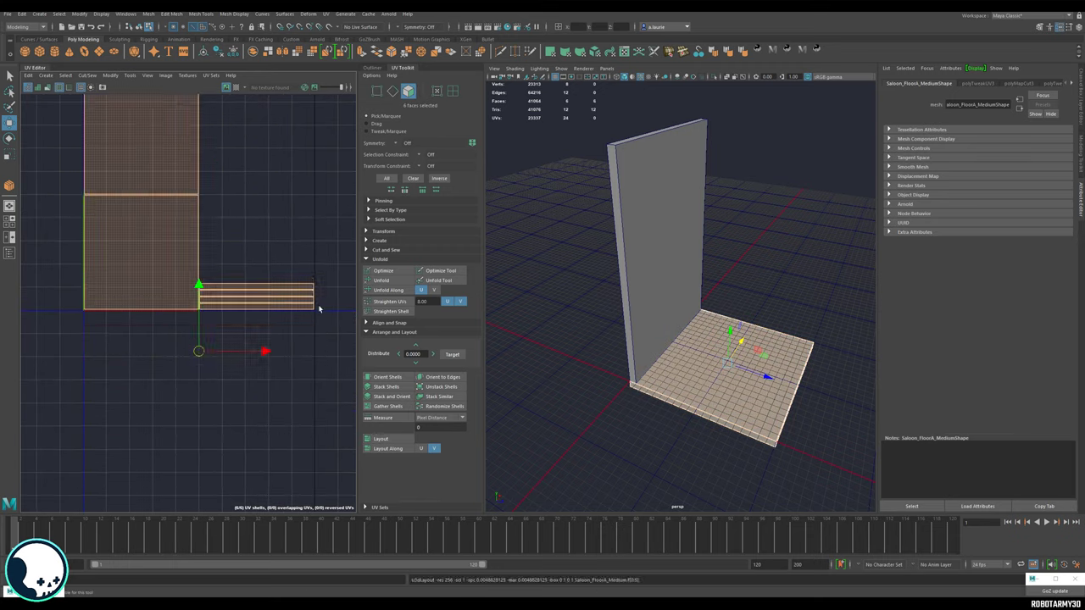
pyautogui.click(262, 274)
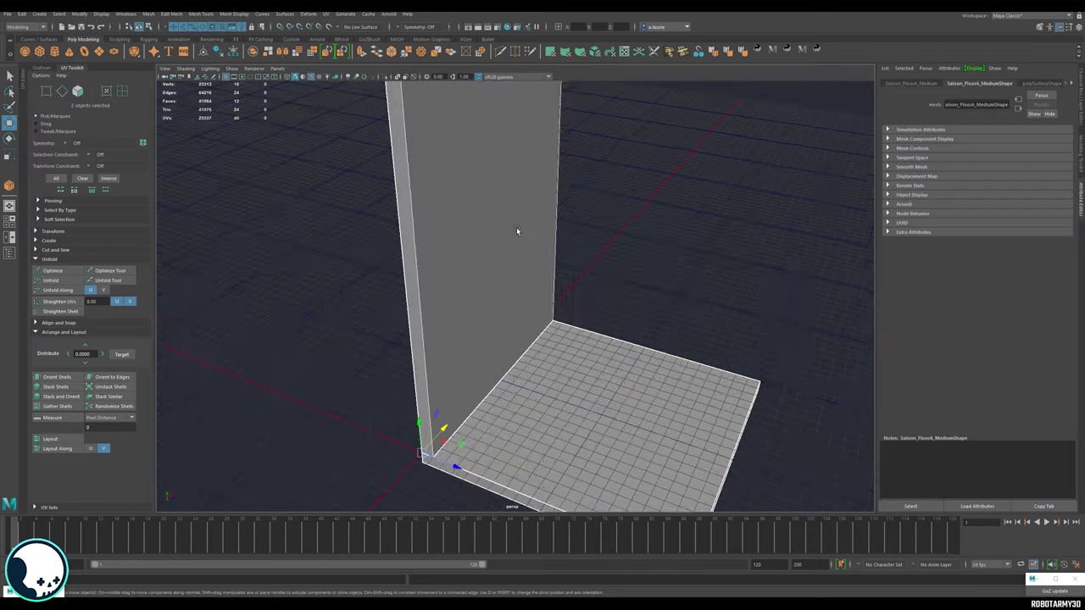
# Delete the construction history of the wall and floor pieces and freeze their transformations.
pyautogui.keyDown('alt'); pyautogui.moveTo(516, 227); pyautogui.dragTo(483, 212); pyautogui.keyUp('alt')
pyautogui.keyDown('alt'); pyautogui.moveTo(483, 212); pyautogui.dragTo(422, 204, button='right'); pyautogui.keyUp('alt')
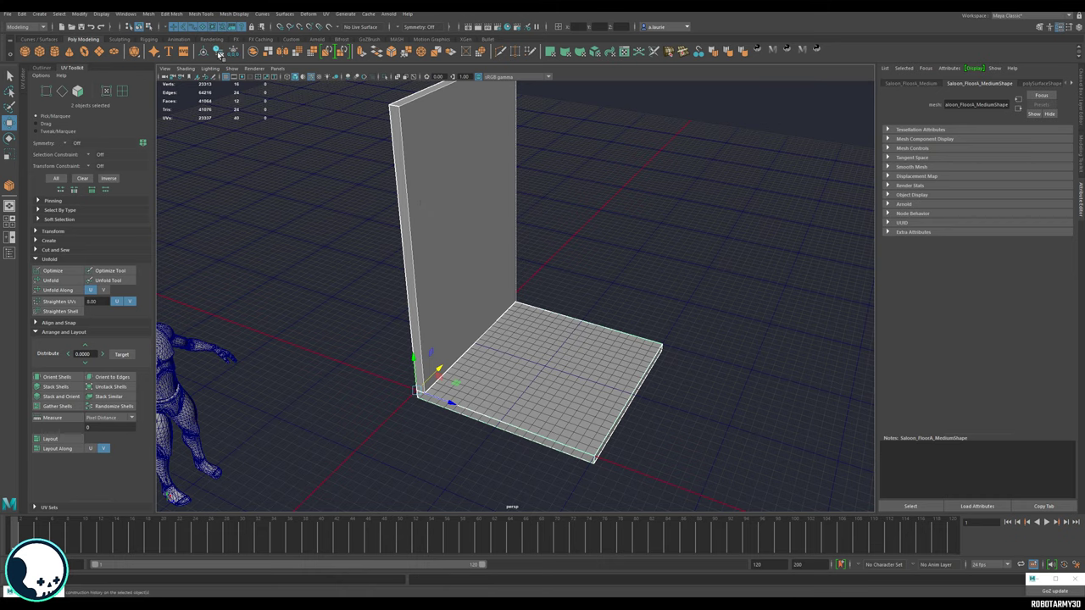
pyautogui.click(219, 56)
pyautogui.click(233, 54)
pyautogui.moveTo(498, 302); pyautogui.dragTo(548, 289, button='right')
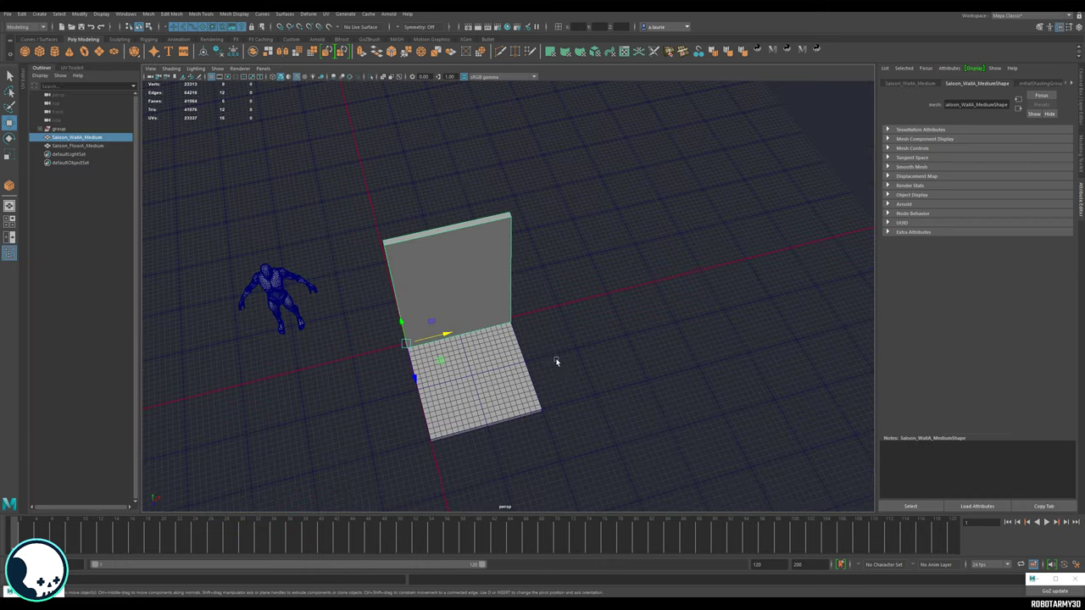
pyautogui.keyDown('alt'); pyautogui.moveTo(557, 359); pyautogui.dragTo(596, 350); pyautogui.keyUp('alt')
pyautogui.keyDown('alt'); pyautogui.moveTo(596, 349); pyautogui.dragTo(553, 358, button='middle'); pyautogui.keyUp('alt')
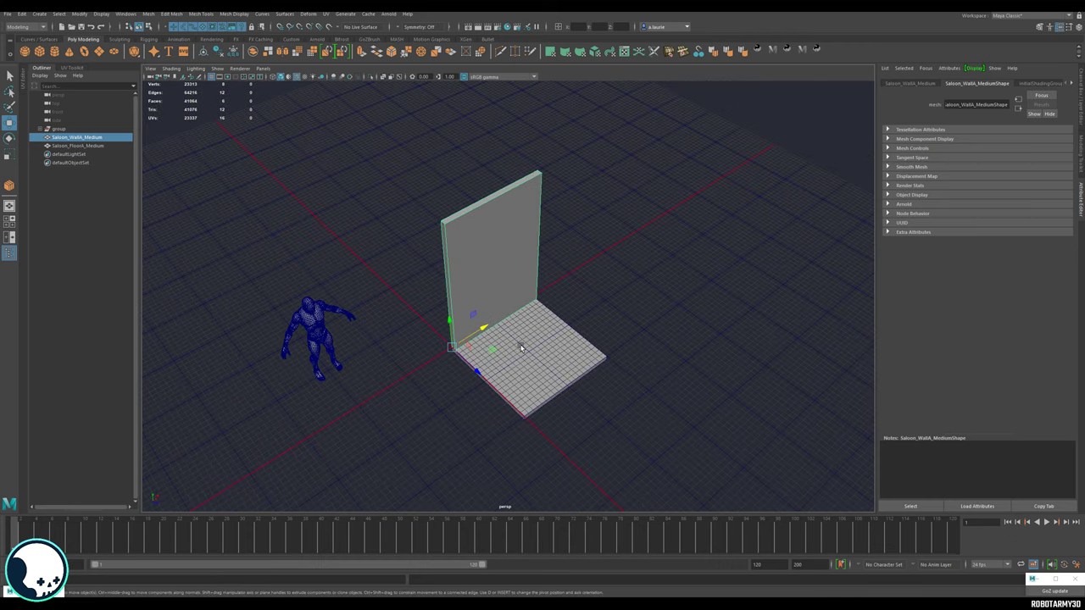
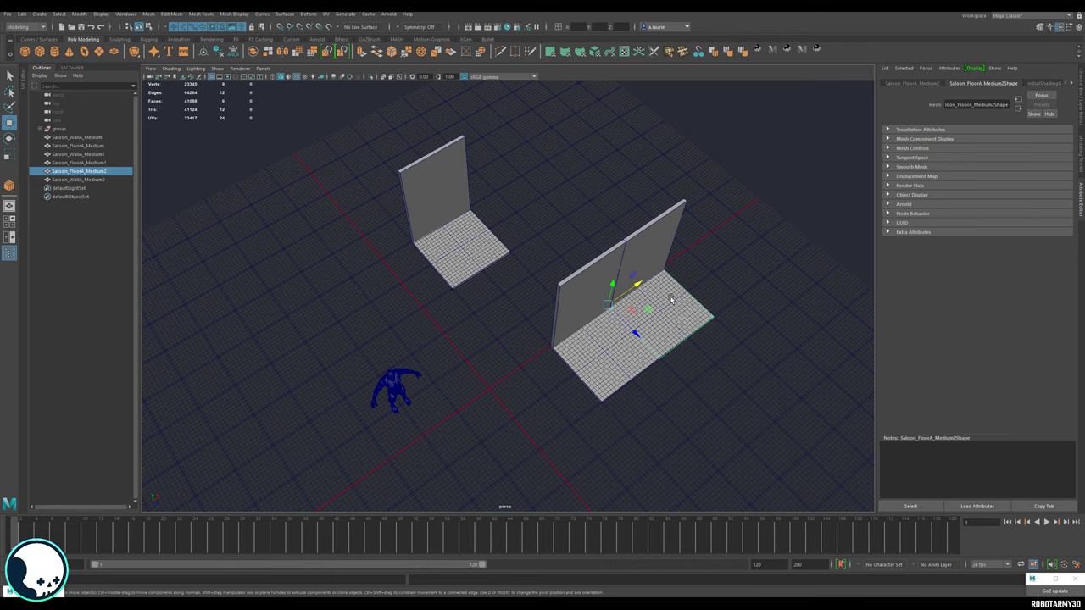
# Select the separate wall Saloon_WallA_Medium and try shifting it across the ground plane relative to its floor.
pyautogui.click(456, 210)
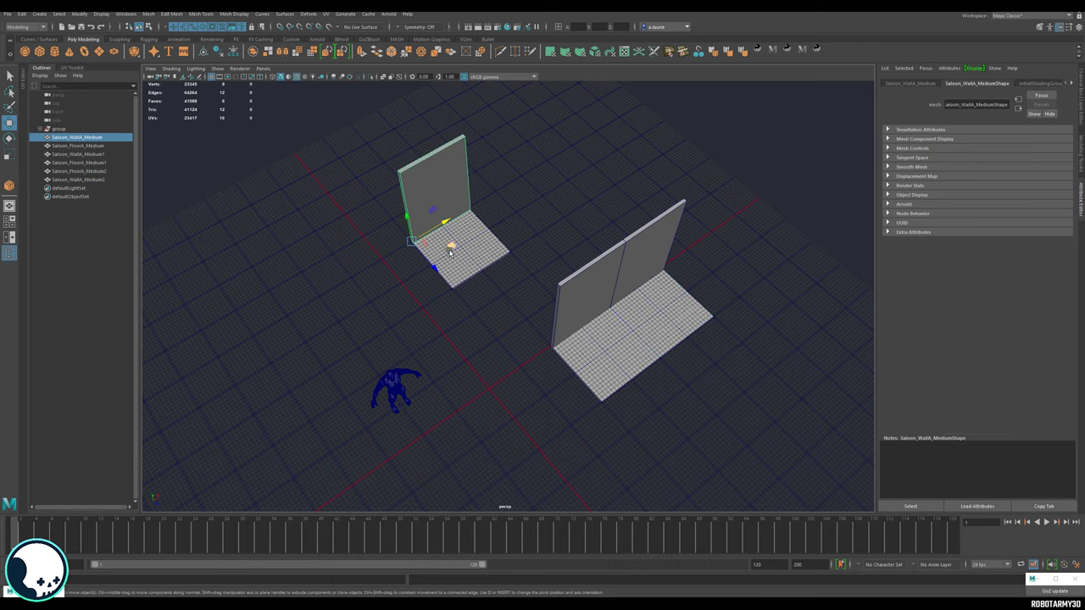
pyautogui.moveTo(452, 247); pyautogui.dragTo(415, 251)
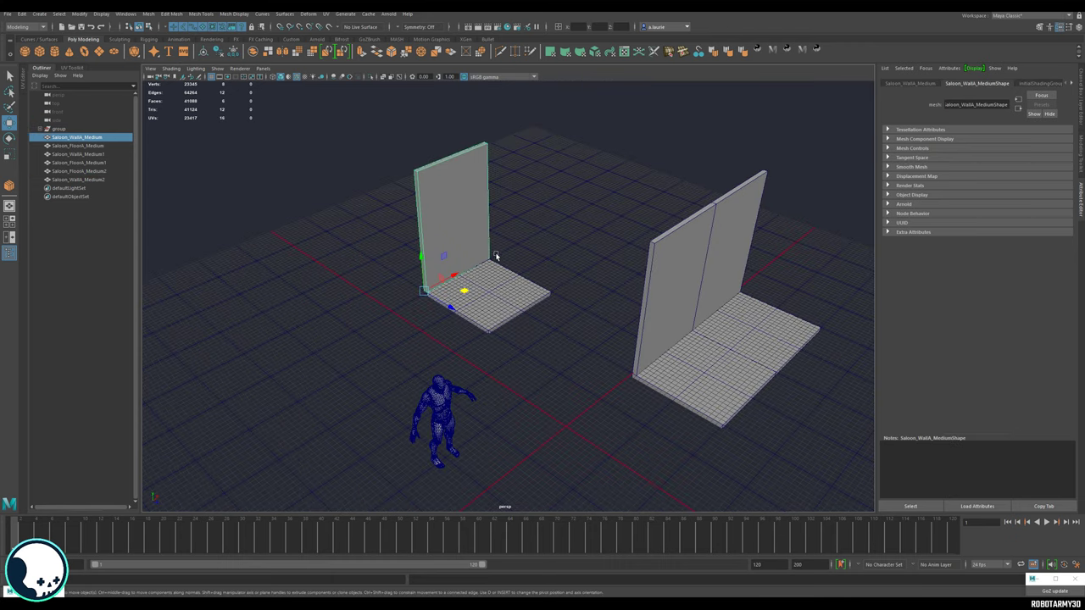
pyautogui.keyDown('alt'); pyautogui.moveTo(534, 248); pyautogui.dragTo(530, 305); pyautogui.keyUp('alt')
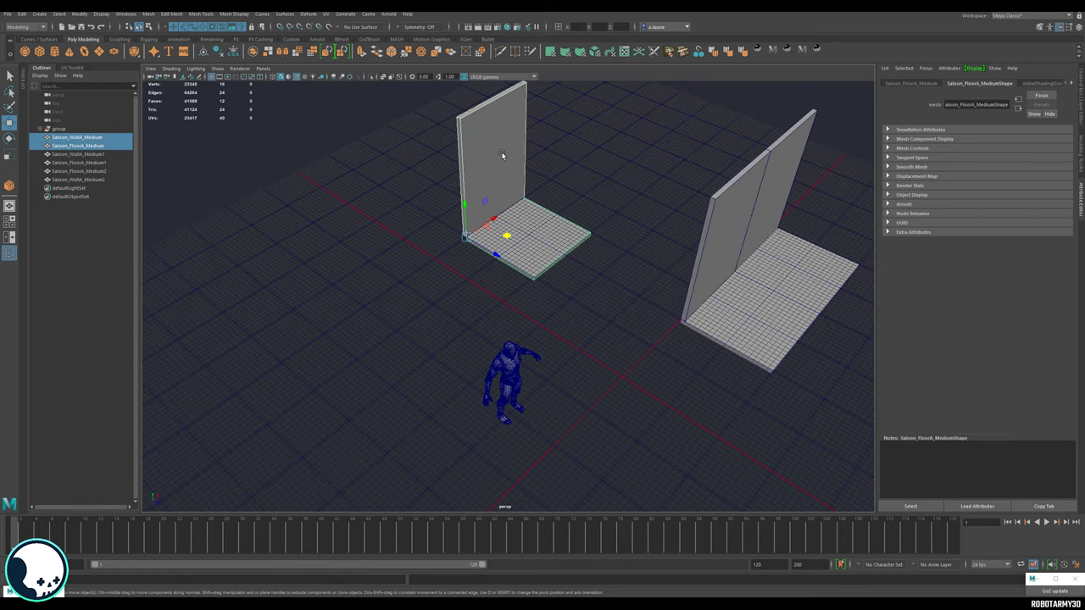
pyautogui.click(477, 163)
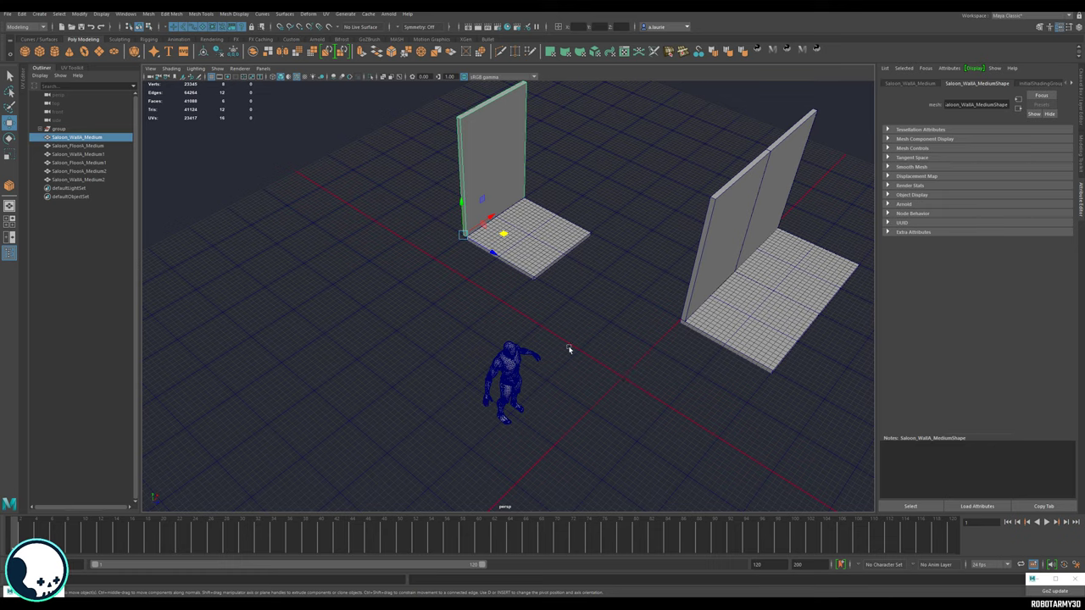
pyautogui.keyDown('alt'); pyautogui.moveTo(607, 360); pyautogui.dragTo(583, 378); pyautogui.keyUp('alt')
pyautogui.keyDown('alt'); pyautogui.moveTo(583, 378); pyautogui.dragTo(603, 344, button='middle'); pyautogui.keyUp('alt')
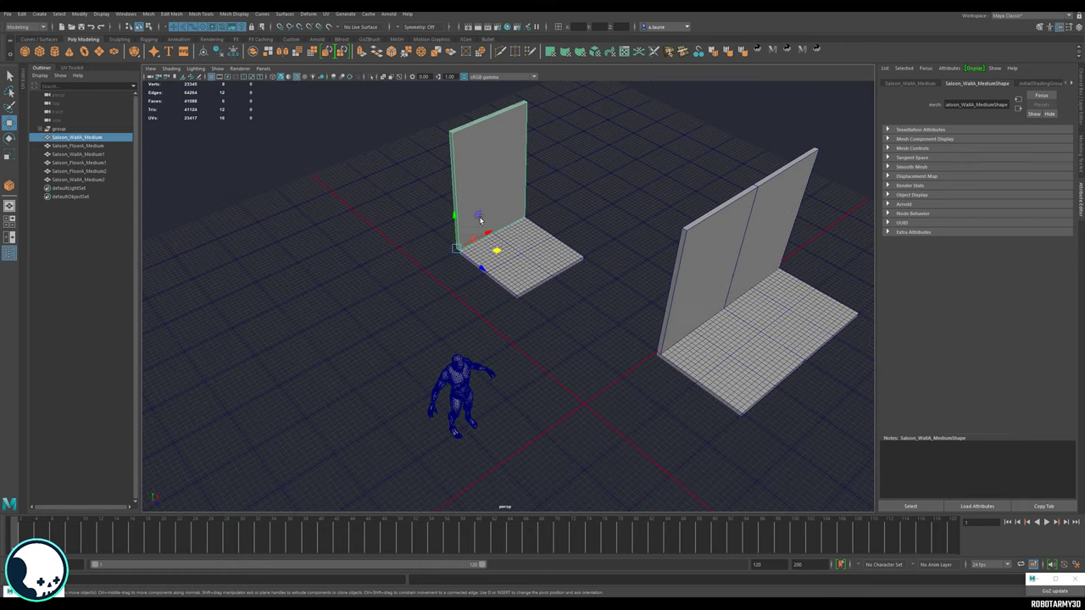
# Try snapping the separate wall and floor pair to the grid origin, undo the move and delete the pair.
pyautogui.keyDown('shift'); pyautogui.click(550, 256); pyautogui.keyUp('shift')
pyautogui.press('x')
pyautogui.moveTo(460, 252); pyautogui.dragTo(582, 406)
pyautogui.hotkey('ctrl', 'z')
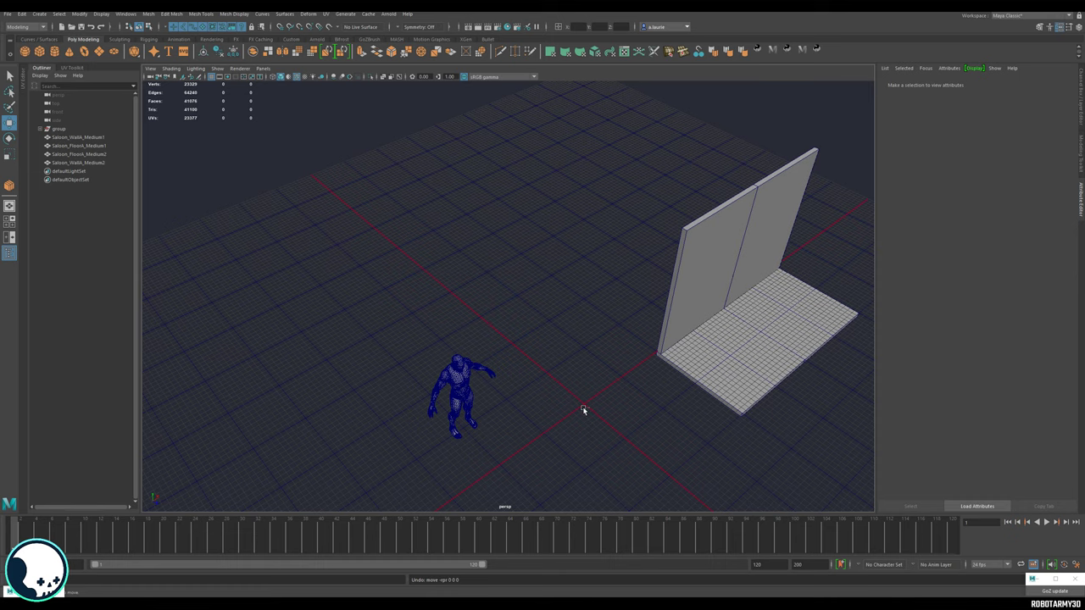
# Undo the deletion of the separate wall and floor pair and select both pieces.
pyautogui.hotkey('ctrl', 'z')
pyautogui.click(591, 315)
pyautogui.click(492, 194)
pyautogui.keyDown('shift'); pyautogui.click(534, 261); pyautogui.keyUp('shift')
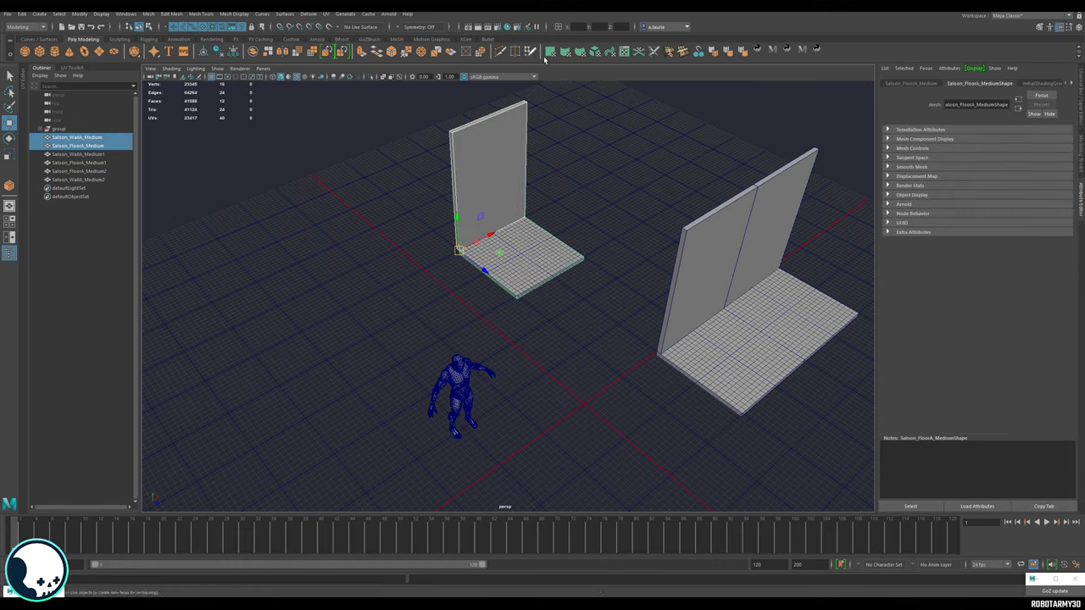
# Move the selected wall and floor pair to the grid origin by setting their X, Y and Z positions to 0.
pyautogui.click(547, 27)
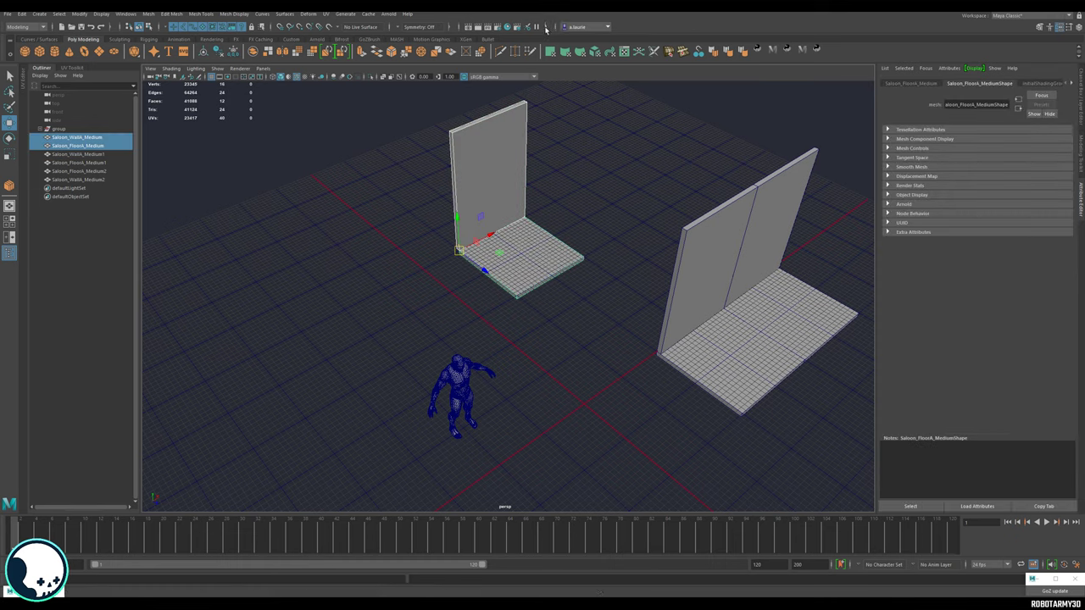
pyautogui.click(547, 28)
pyautogui.click(10, 123)
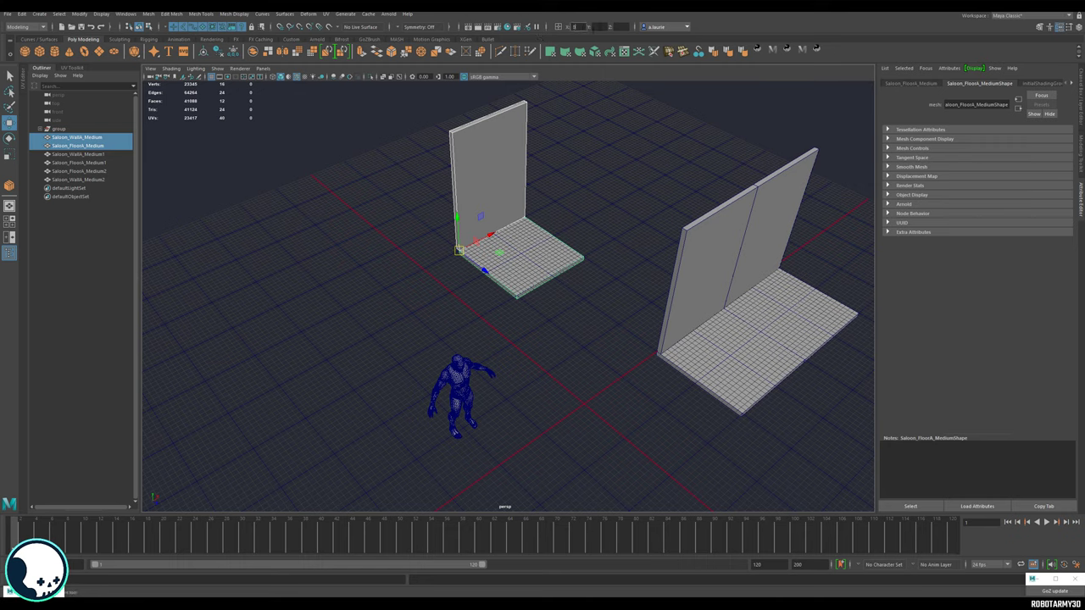
pyautogui.press('Tab')
pyautogui.click(624, 27)
pyautogui.write('0')
pyautogui.press('Return')
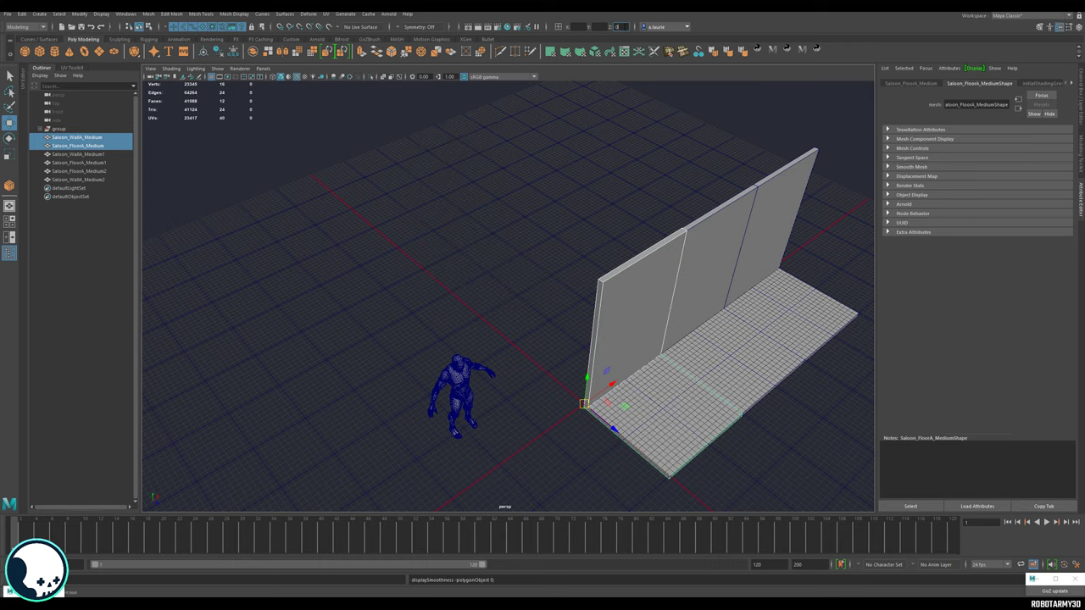
pyautogui.keyDown('alt'); pyautogui.moveTo(574, 184); pyautogui.dragTo(424, 185); pyautogui.keyUp('alt')
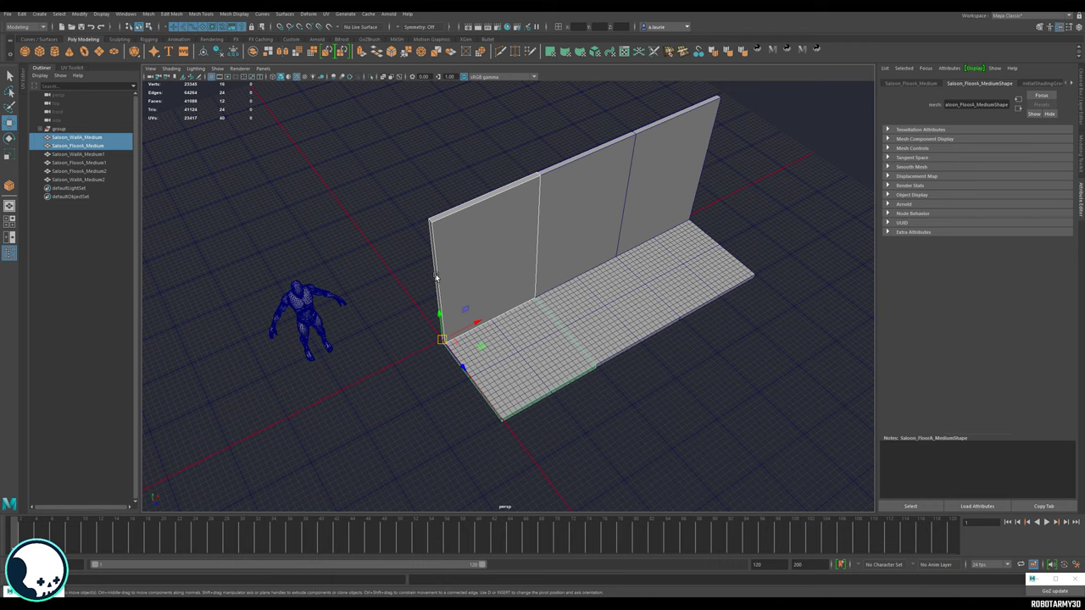
pyautogui.keyDown('alt'); pyautogui.moveTo(384, 250); pyautogui.dragTo(517, 279); pyautogui.keyUp('alt')
pyautogui.click(558, 473)
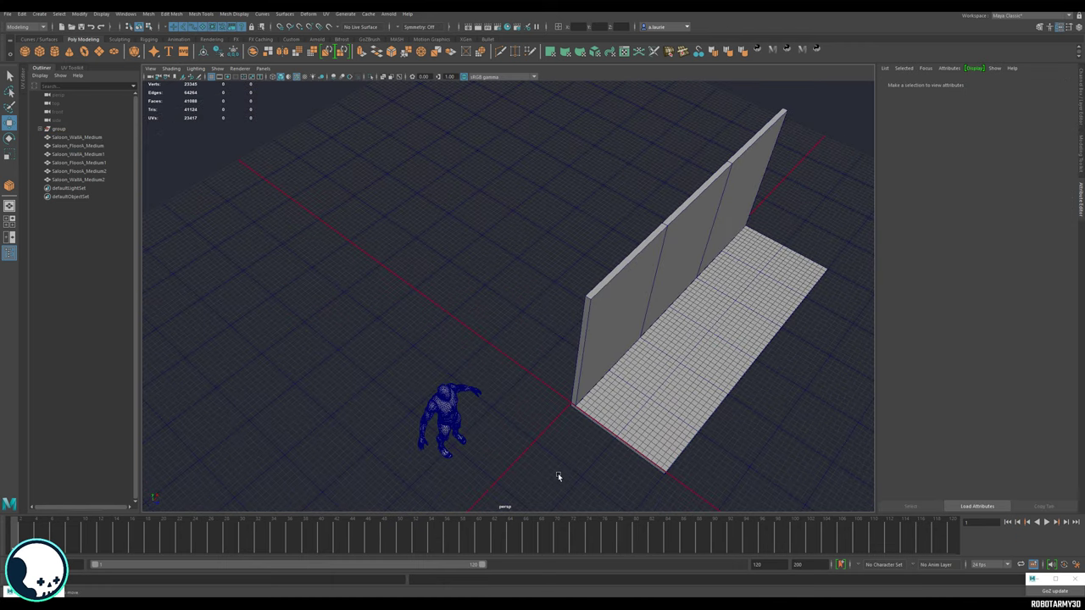
# Select the wall piece at the origin and copy its name, Saloon_WallA_Medium.
pyautogui.keyDown('alt'); pyautogui.moveTo(524, 437); pyautogui.dragTo(571, 395); pyautogui.keyUp('alt')
pyautogui.click(619, 341)
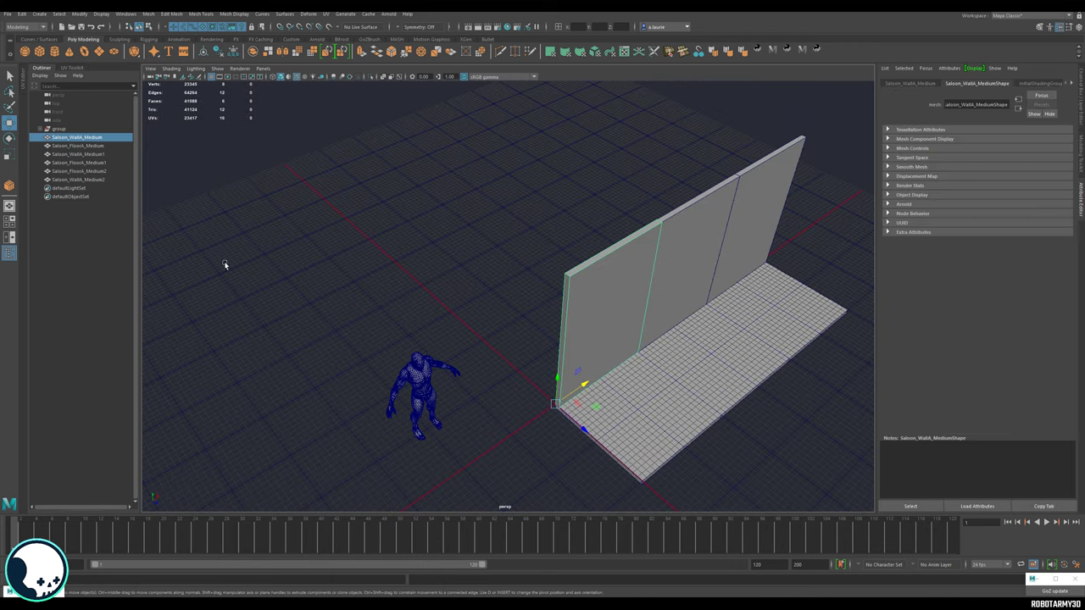
pyautogui.doubleClick(103, 138)
pyautogui.hotkey('ctrl', 'c')
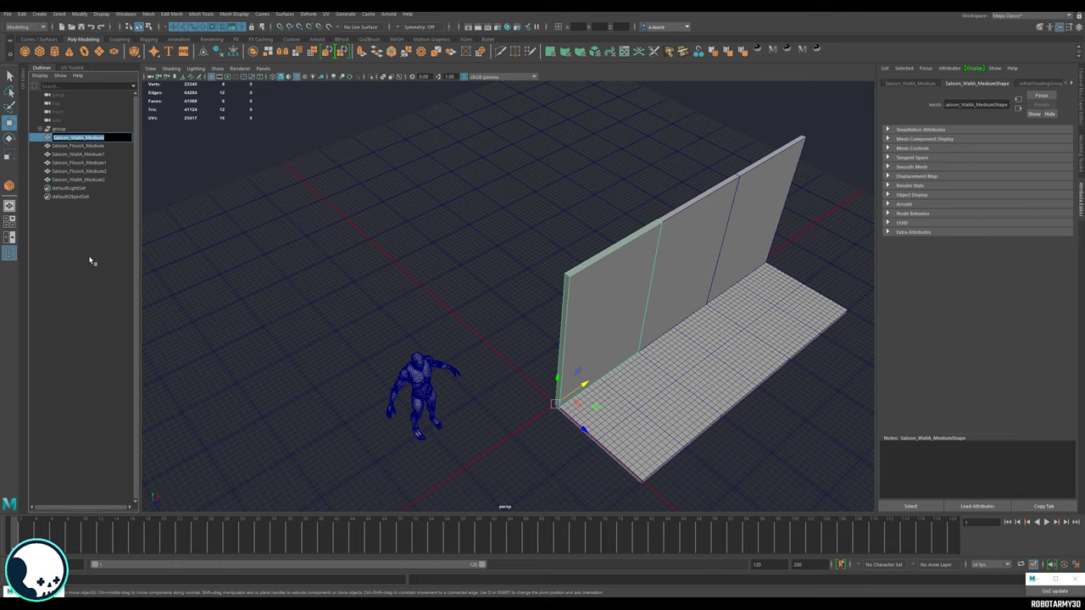
# Export the selected wall into the FBX folder with the copied name Saloon_WallA_Medium and the FBX export file type.
pyautogui.click(7, 14)
pyautogui.click(48, 127)
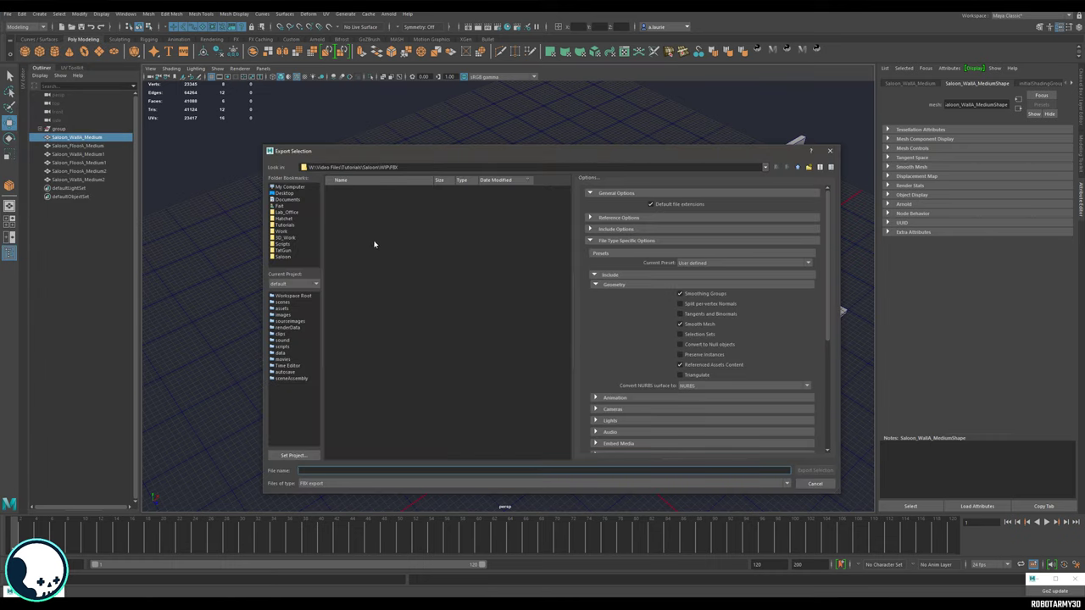
pyautogui.click(350, 471)
pyautogui.hotkey('ctrl', 'v')
pyautogui.scroll(-1, 699, 315)
pyautogui.click(604, 348)
pyautogui.click(624, 346)
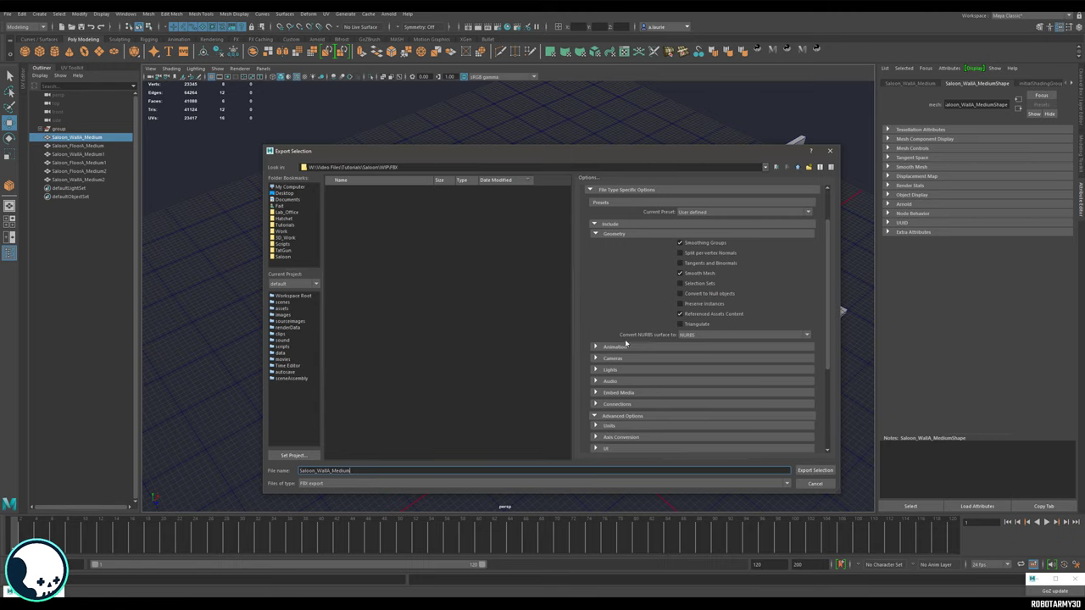
pyautogui.click(360, 484)
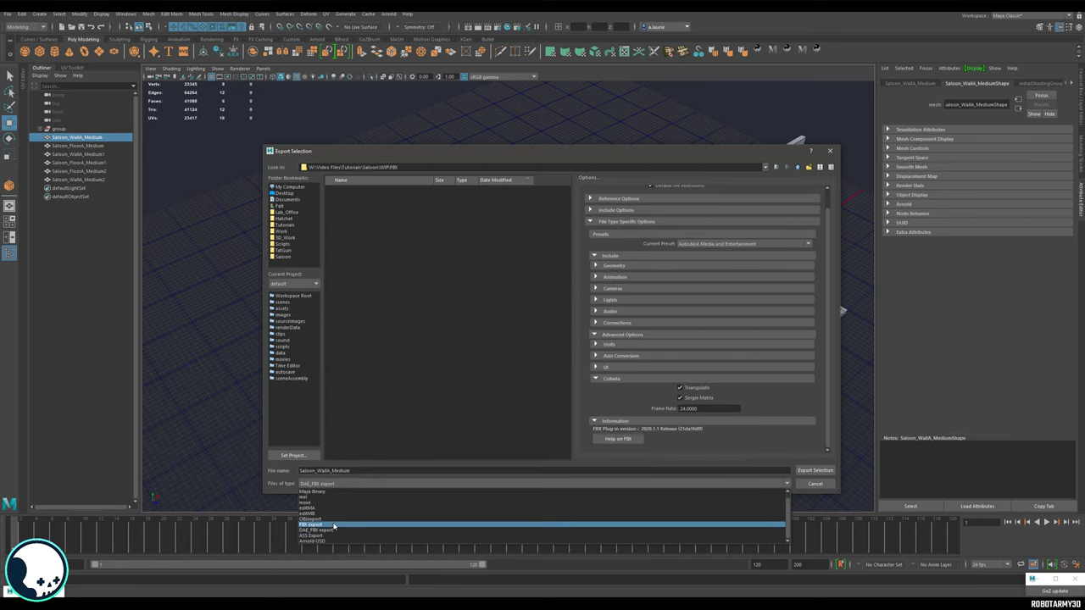
pyautogui.click(317, 525)
pyautogui.click(813, 471)
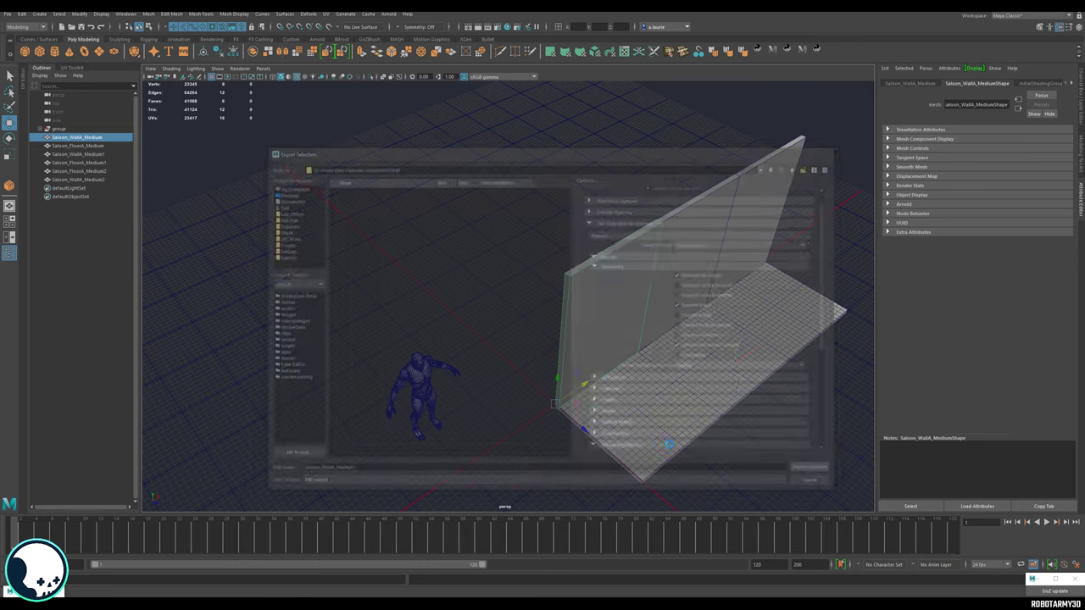
# Check the FBX plug-ins in the Plug-in Manager by searching for "fbx", and close the manager.
pyautogui.click(125, 15)
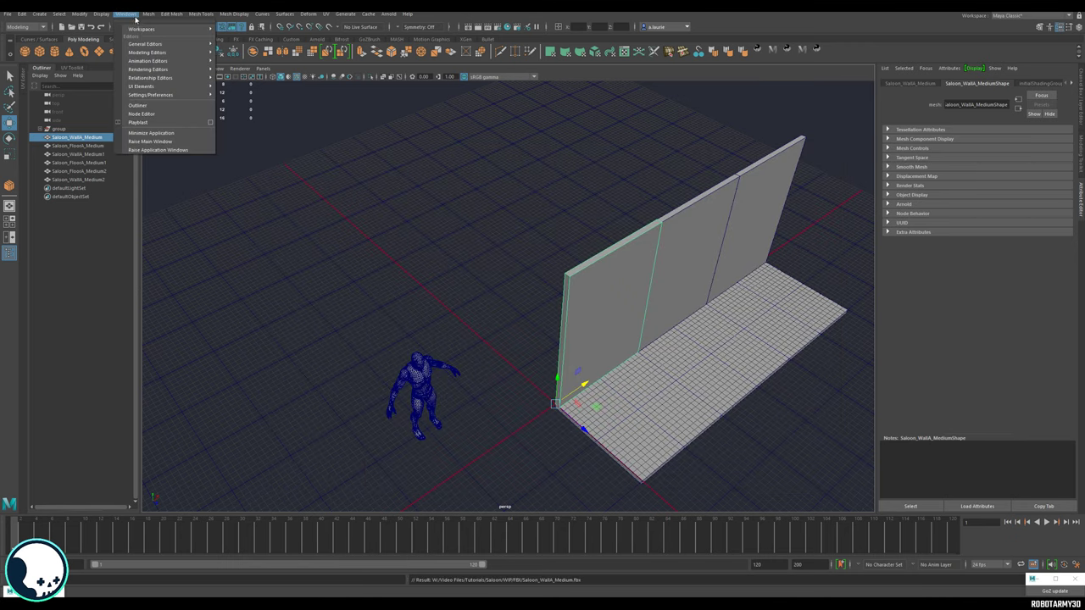
pyautogui.moveTo(183, 80)
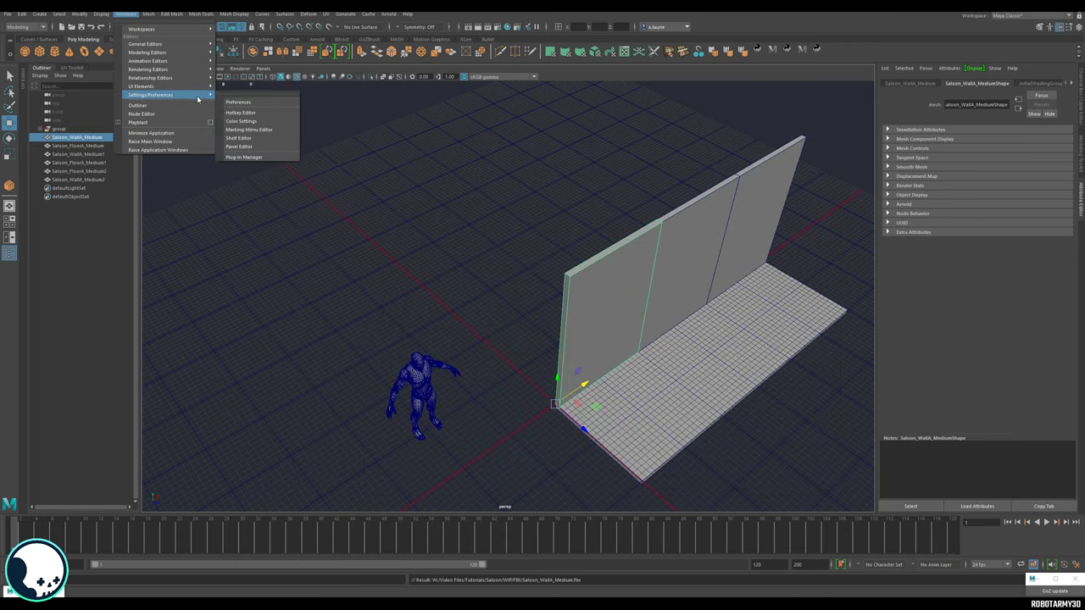
pyautogui.click(244, 157)
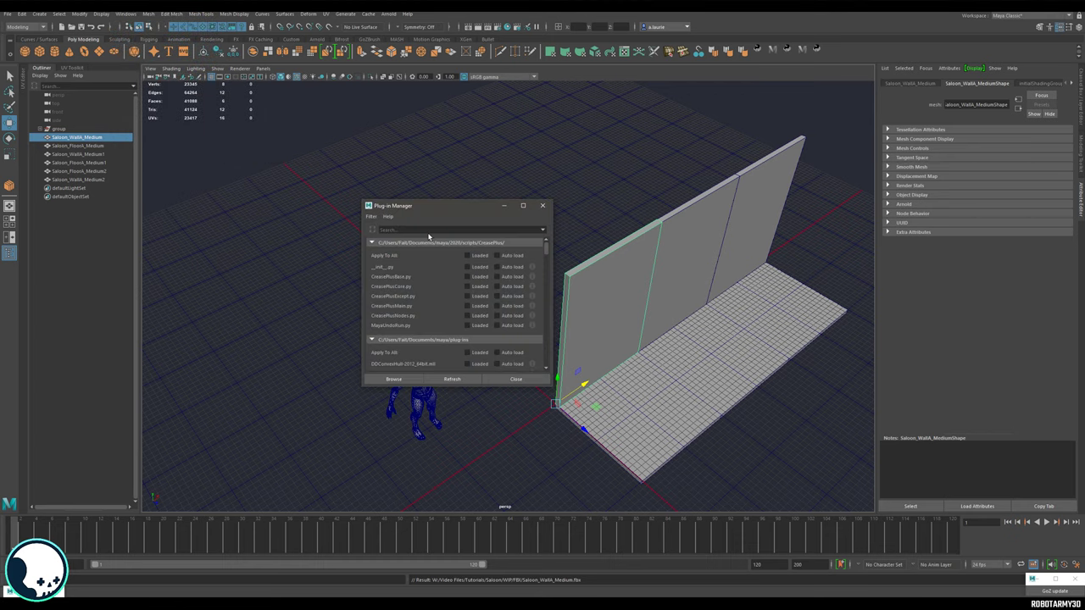
pyautogui.click(424, 230)
pyautogui.write('fbx')
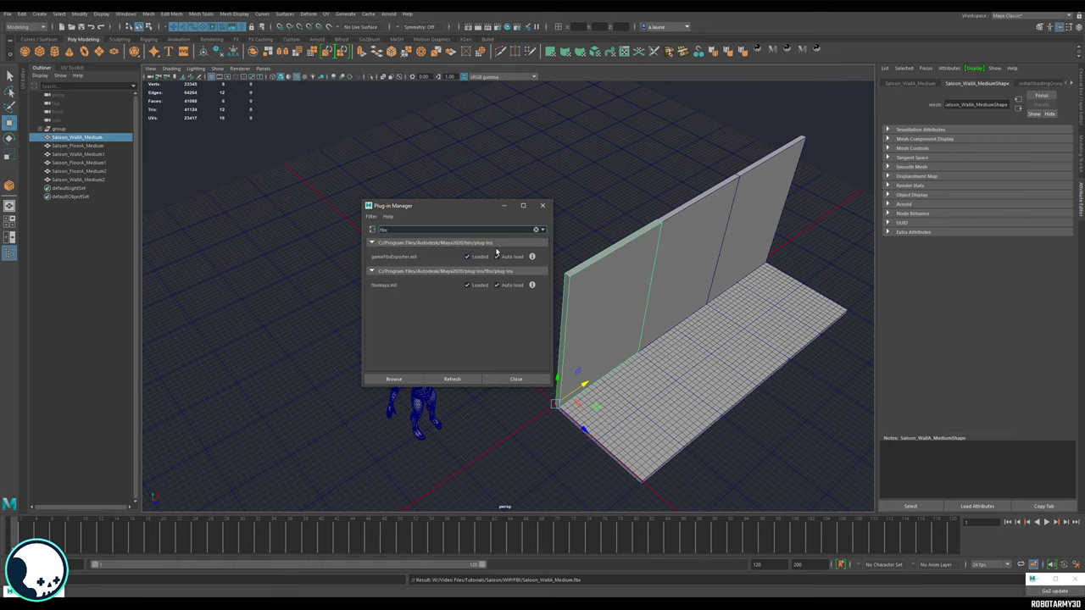
pyautogui.click(543, 205)
# Move the wall and floor pair away from the origin across the ground plane and shift the wall clear of its floor.
pyautogui.keyDown('shift'); pyautogui.click(607, 401); pyautogui.keyUp('shift')
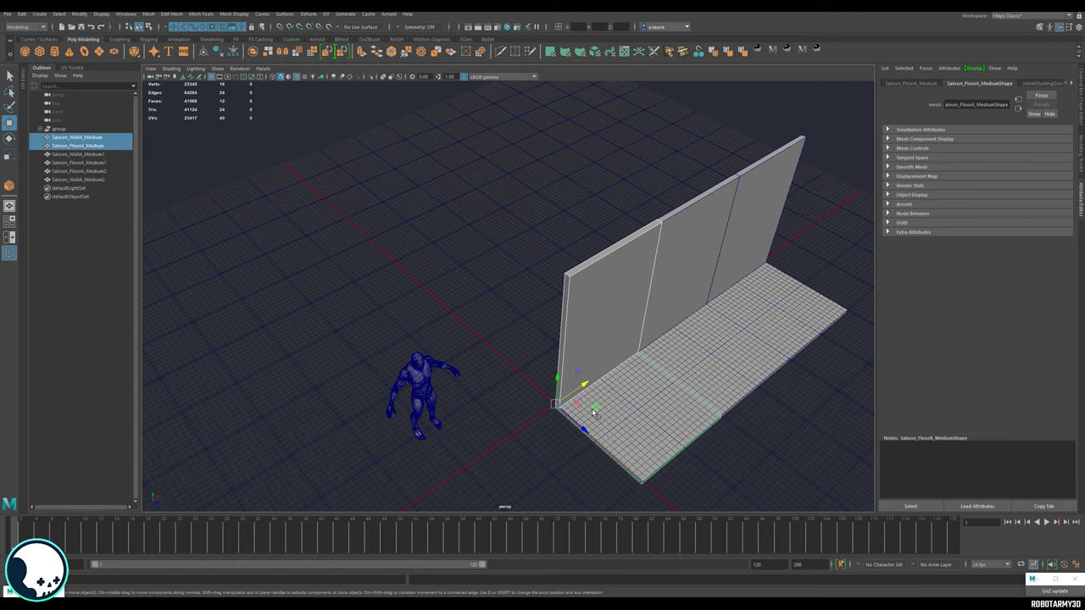
pyautogui.moveTo(595, 412); pyautogui.dragTo(467, 222)
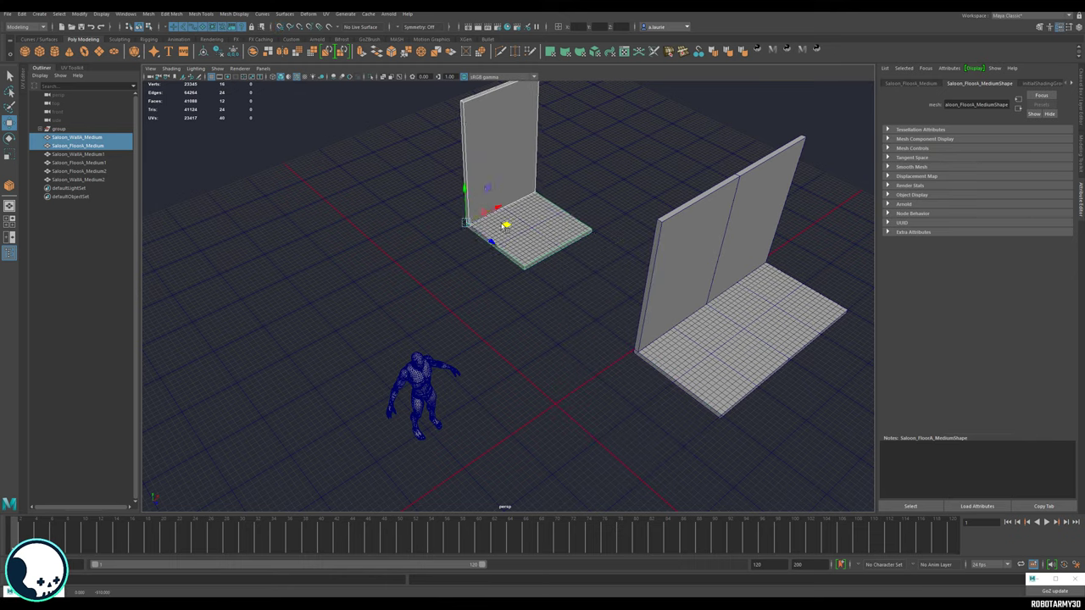
pyautogui.click(474, 253)
pyautogui.click(501, 207)
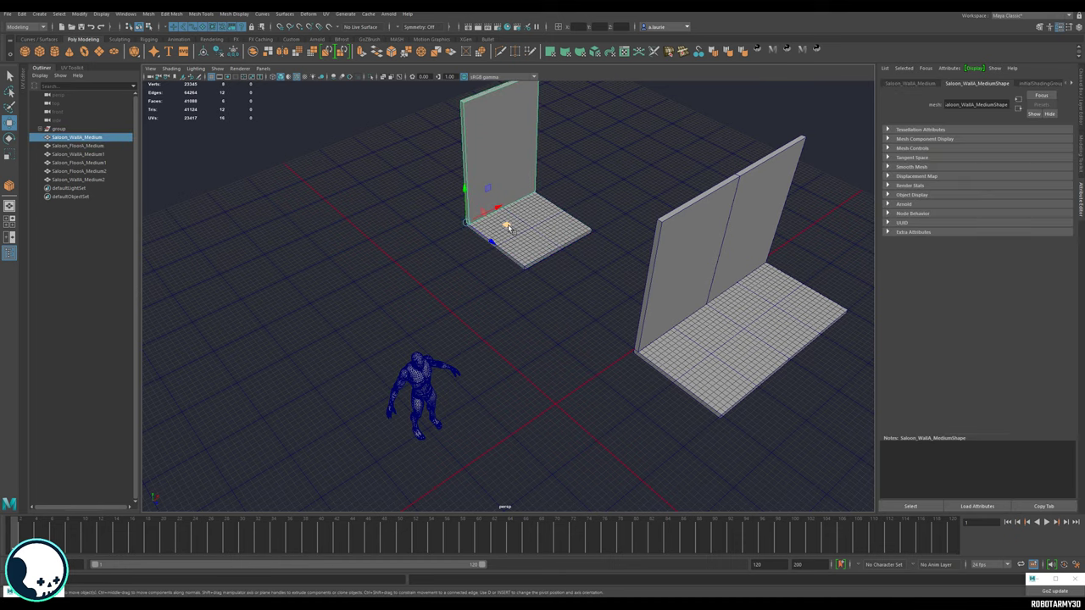
pyautogui.moveTo(507, 227); pyautogui.dragTo(492, 223)
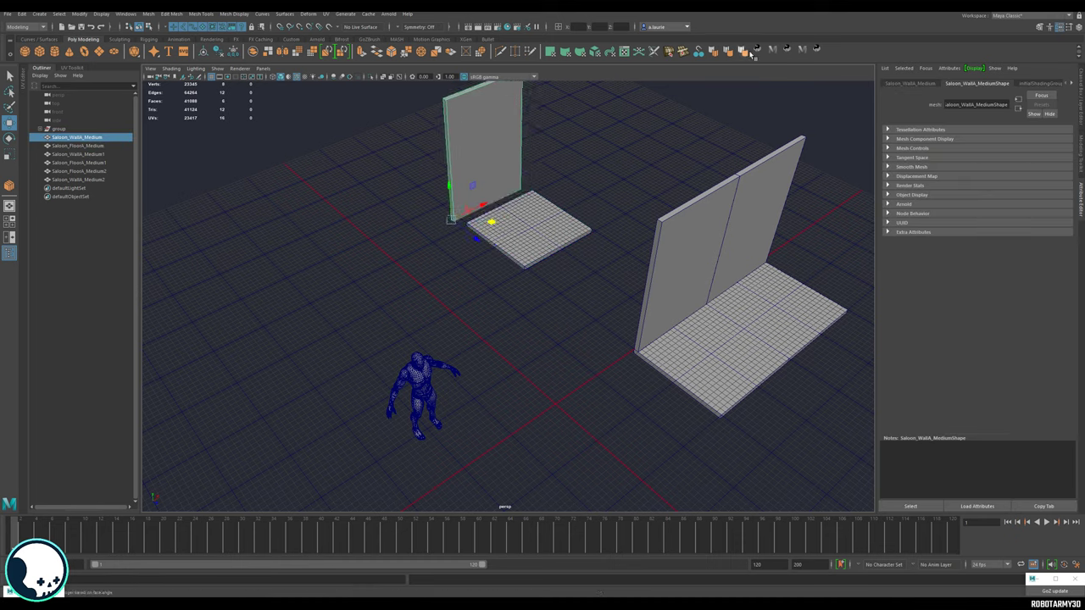
# Select the separated floor and wall pieces together and open the Unreal Pipeline export tool.
pyautogui.keyDown('alt'); pyautogui.moveTo(564, 165); pyautogui.dragTo(559, 214, button='middle'); pyautogui.keyUp('alt')
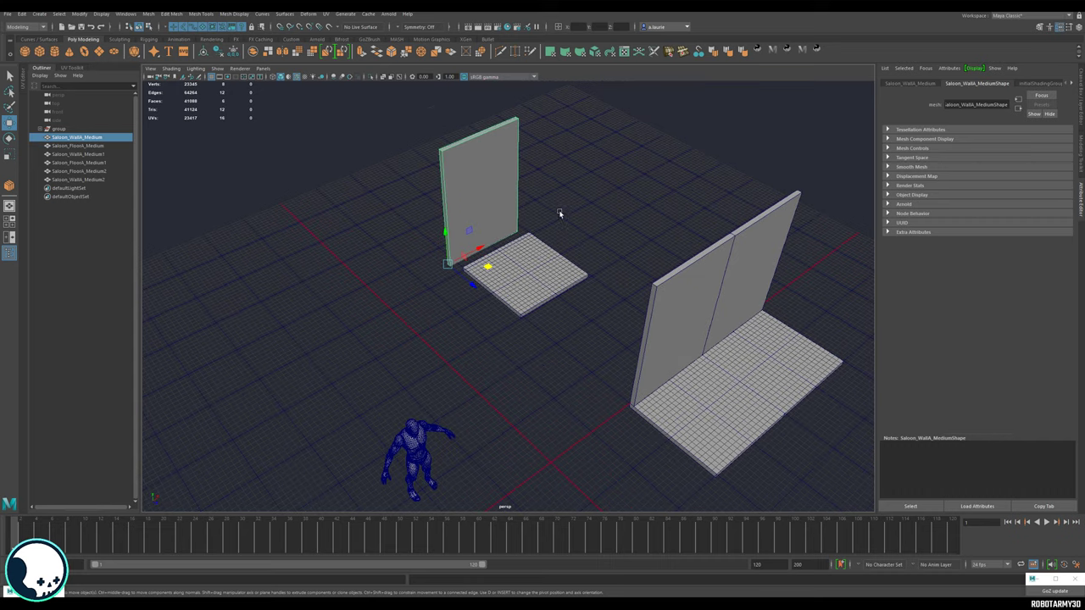
pyautogui.keyDown('alt'); pyautogui.moveTo(587, 228); pyautogui.dragTo(572, 228); pyautogui.keyUp('alt')
pyautogui.keyDown('alt'); pyautogui.moveTo(582, 235); pyautogui.dragTo(571, 230, button='middle'); pyautogui.keyUp('alt')
pyautogui.click(571, 230)
pyautogui.click(557, 260)
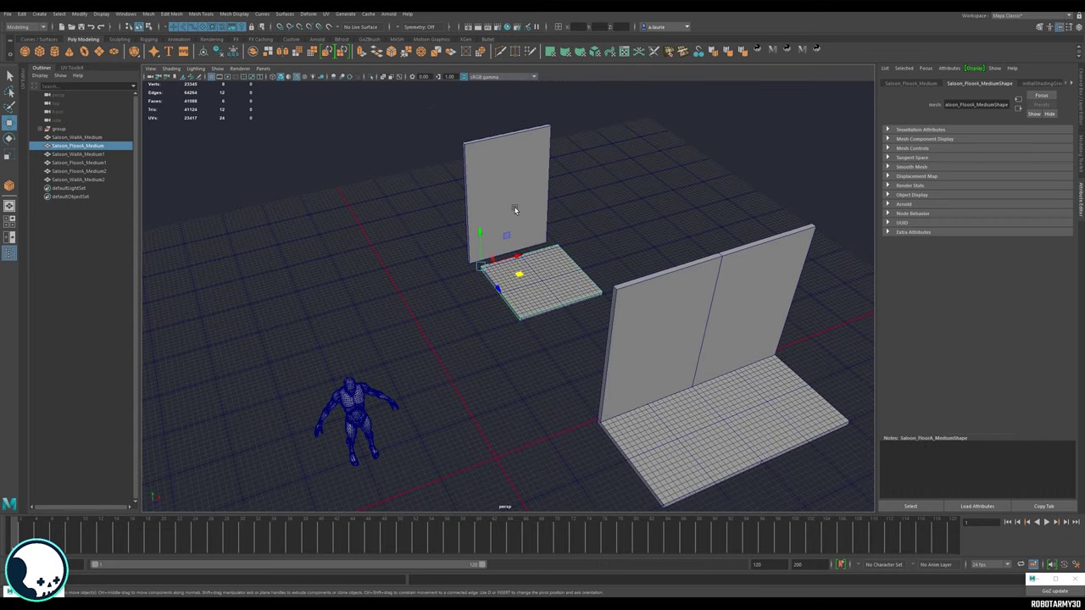
pyautogui.keyDown('shift'); pyautogui.click(516, 210); pyautogui.keyUp('shift')
pyautogui.click(759, 51)
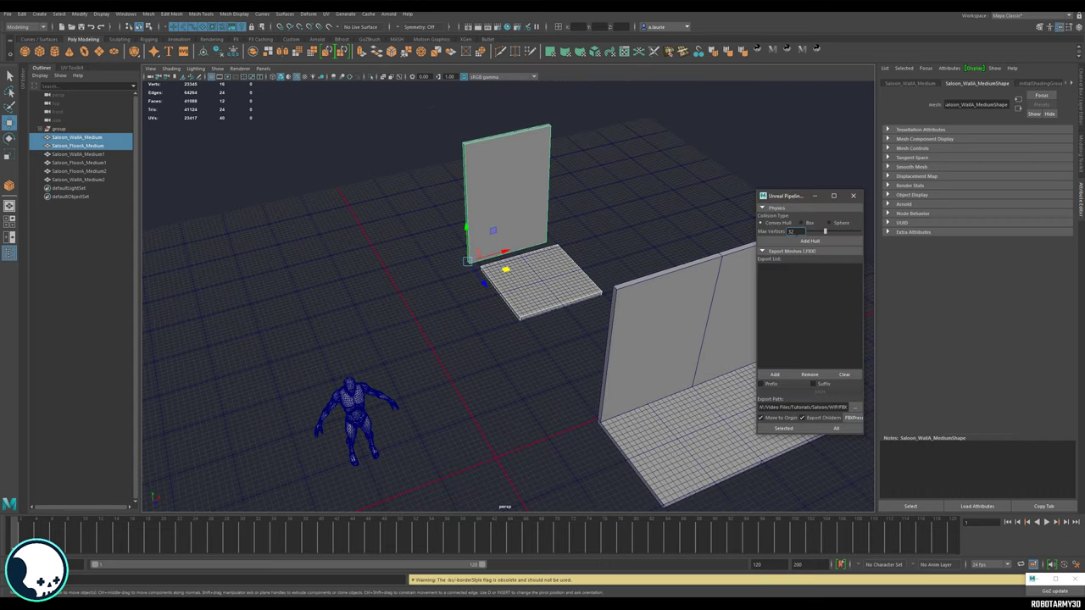
# Set the Unreal Pipeline tool's export path to the Saloon project's WIP/FBX folder.
pyautogui.click(855, 406)
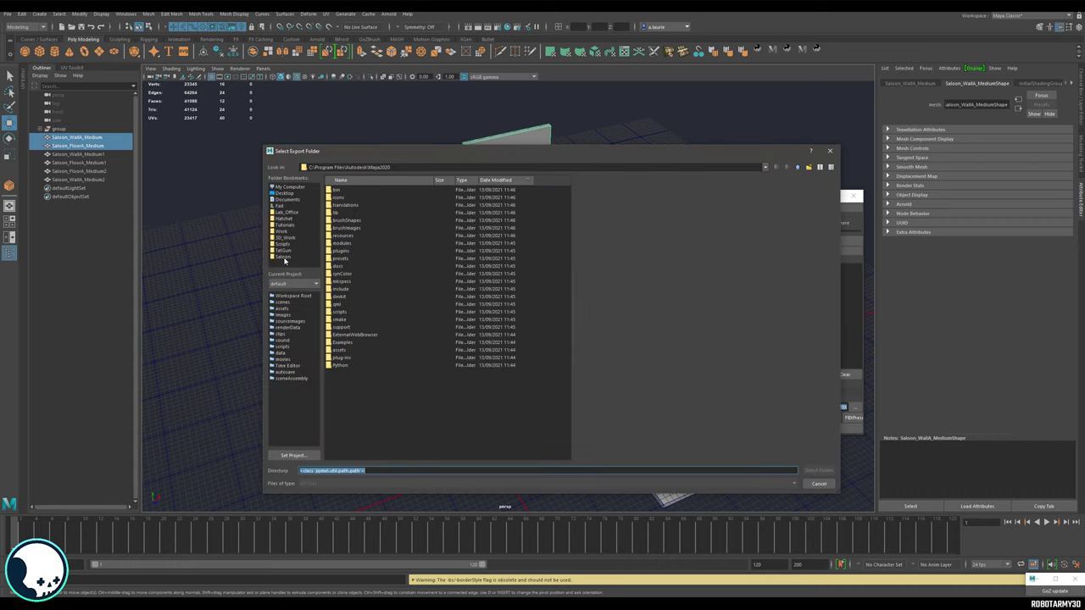
pyautogui.click(283, 257)
pyautogui.doubleClick(337, 191)
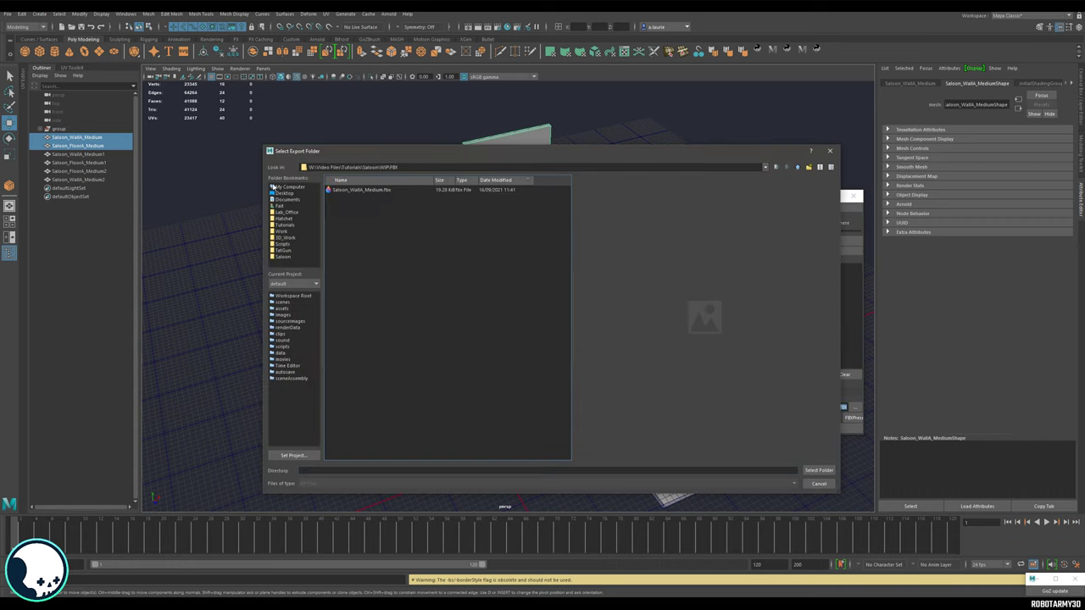
pyautogui.click(818, 470)
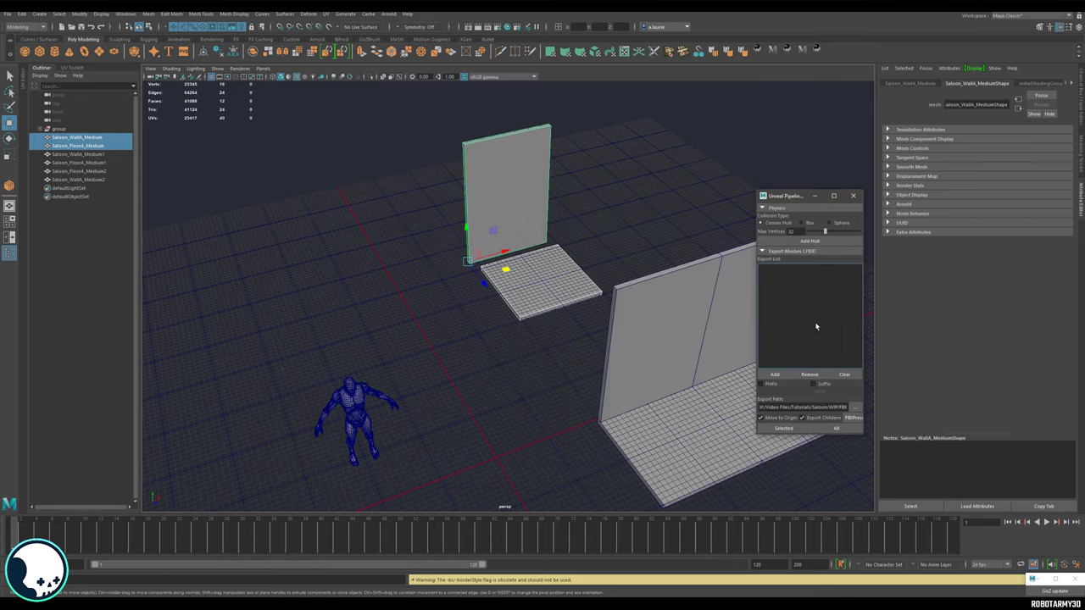
# Add Saloon_WallA_Medium and Saloon_FloorA_Medium to the export list and export both listed meshes as FBX.
pyautogui.keyDown('shift'); pyautogui.click(516, 282); pyautogui.keyUp('shift')
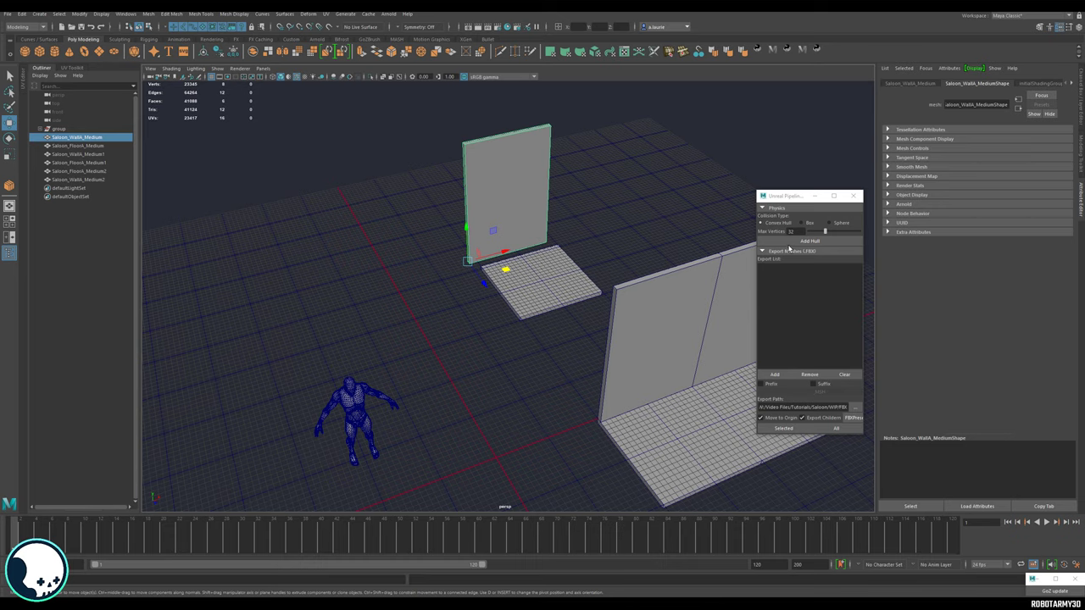
pyautogui.click(774, 374)
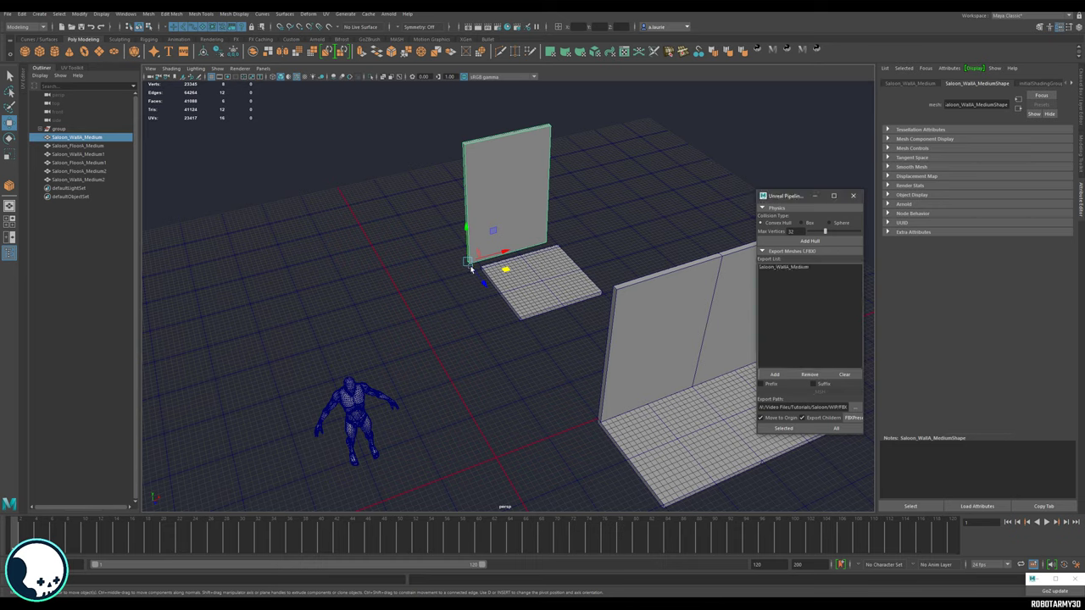
pyautogui.click(73, 147)
pyautogui.click(773, 374)
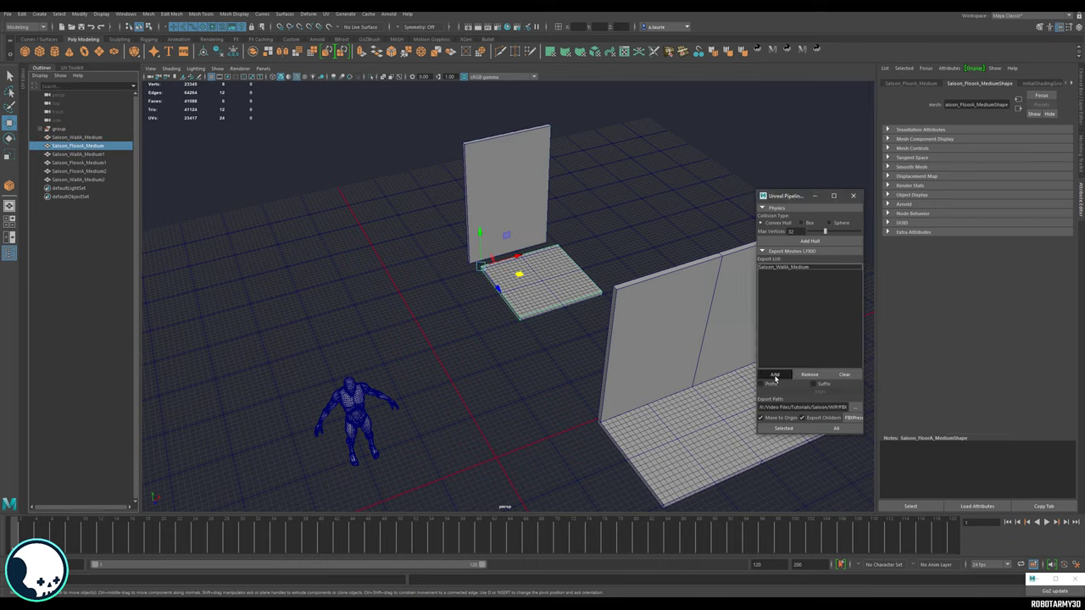
pyautogui.keyDown('shift'); pyautogui.click(797, 272); pyautogui.keyUp('shift')
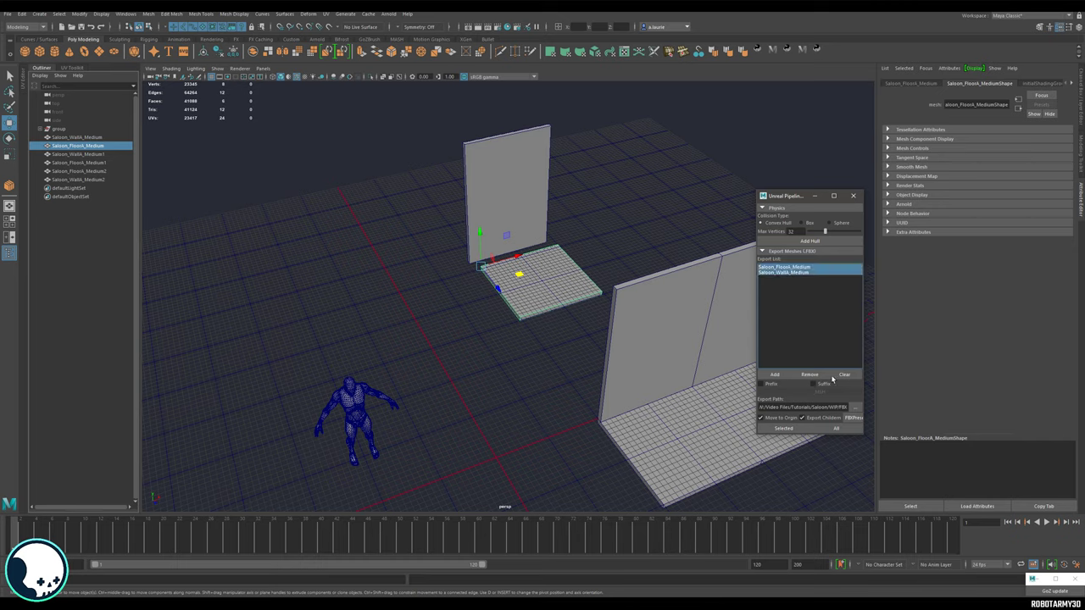
pyautogui.click(784, 428)
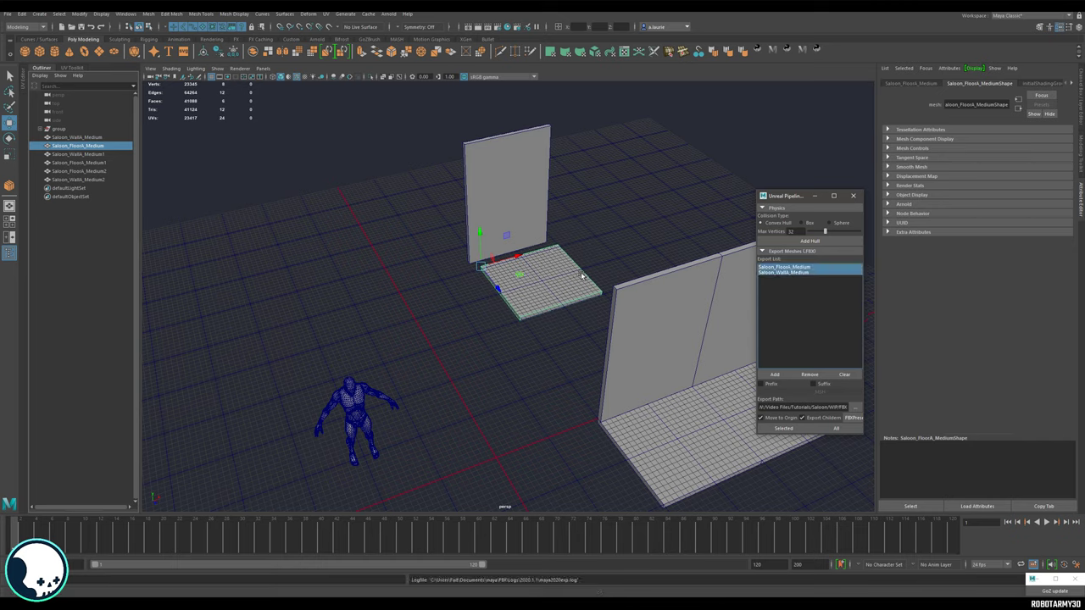
pyautogui.keyDown('alt'); pyautogui.moveTo(542, 310); pyautogui.dragTo(460, 222); pyautogui.keyUp('alt')
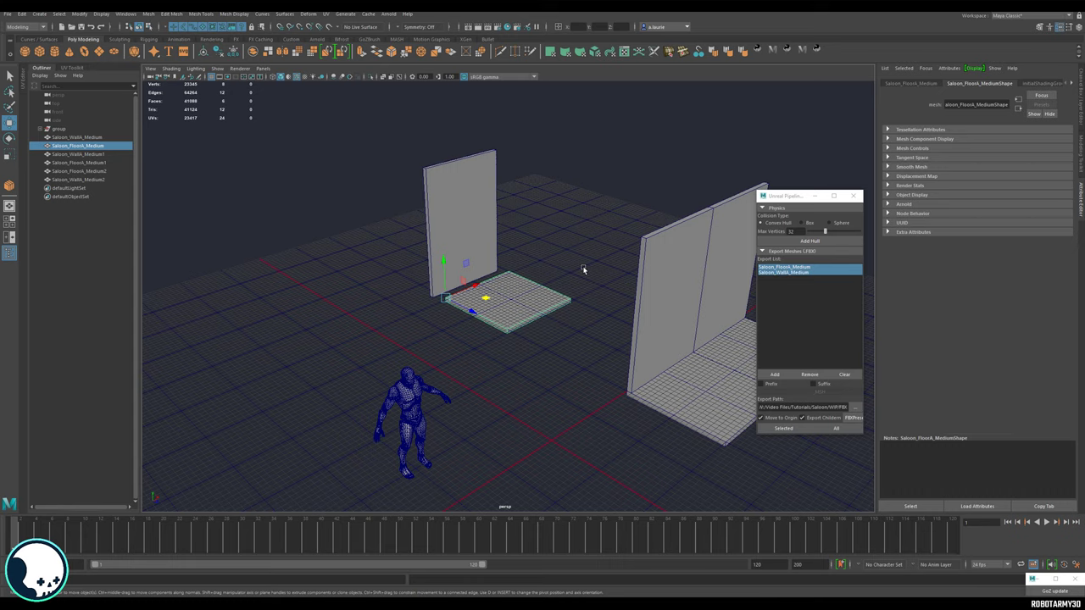
pyautogui.keyDown('alt'); pyautogui.moveTo(583, 269); pyautogui.dragTo(484, 290); pyautogui.keyUp('alt')
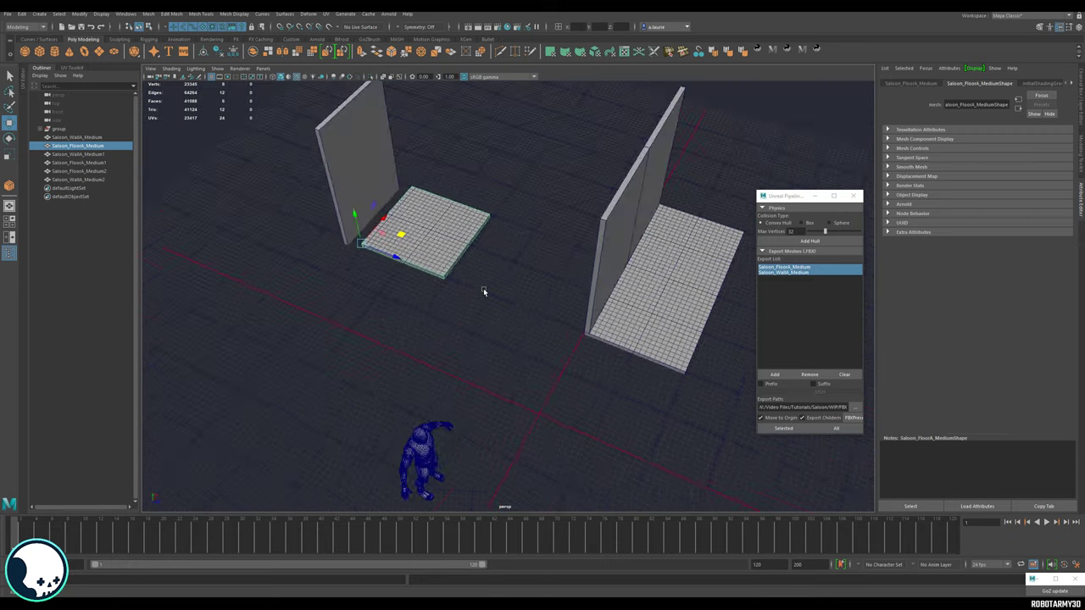
pyautogui.keyDown('alt'); pyautogui.moveTo(483, 291); pyautogui.dragTo(498, 293); pyautogui.keyUp('alt')
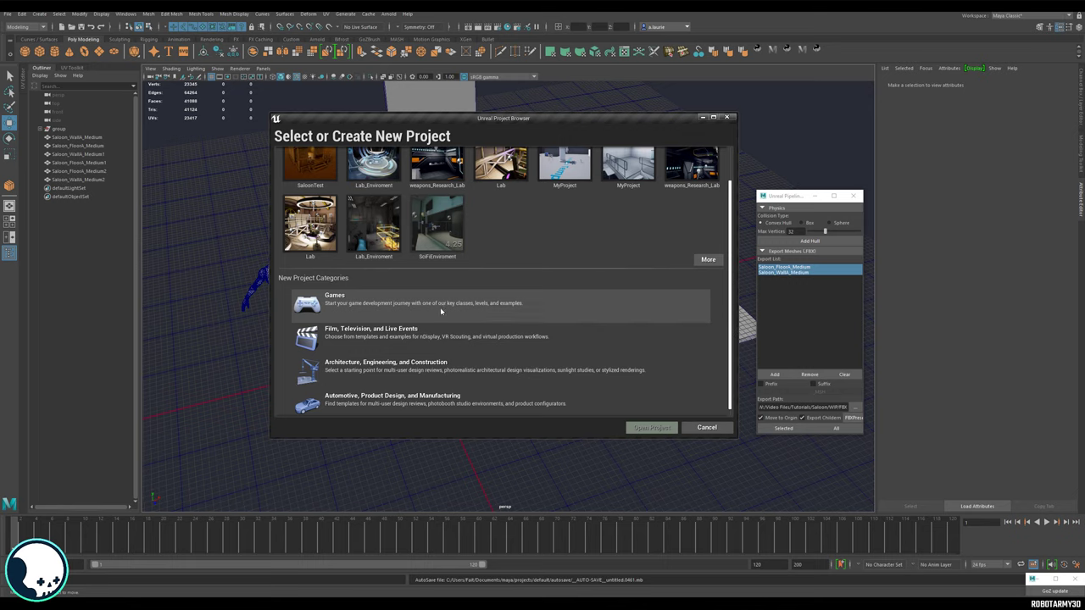
# Start a new Games project based on the First Person template and continue to its project settings.
pyautogui.click(339, 315)
pyautogui.click(610, 429)
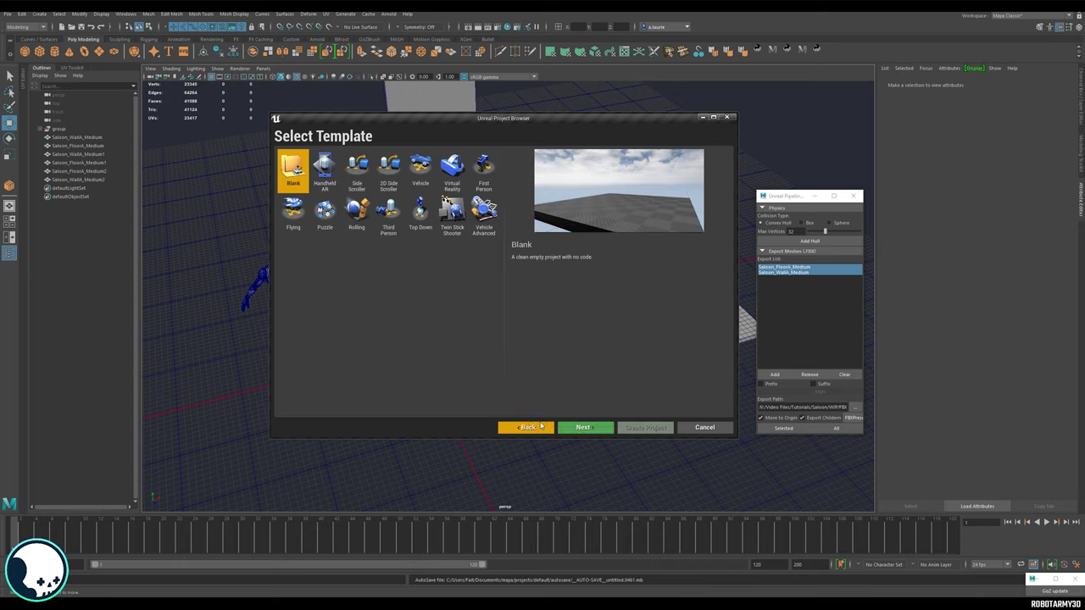
pyautogui.click(484, 169)
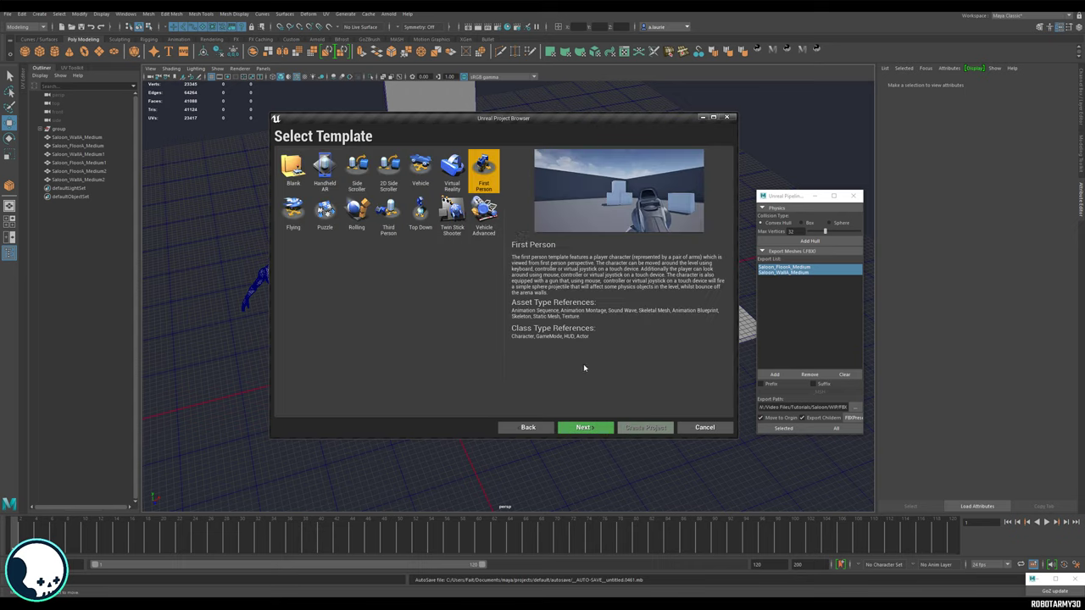
pyautogui.click(592, 426)
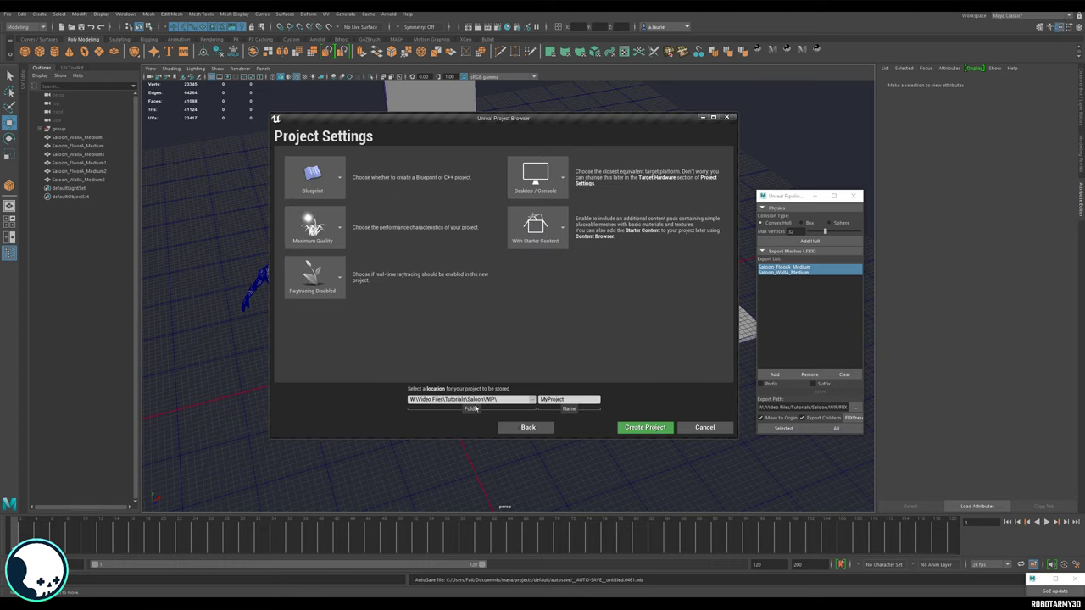
# Store the project in the Saloon WIP/UE4 folder, name it Saloon and create it.
pyautogui.click(533, 399)
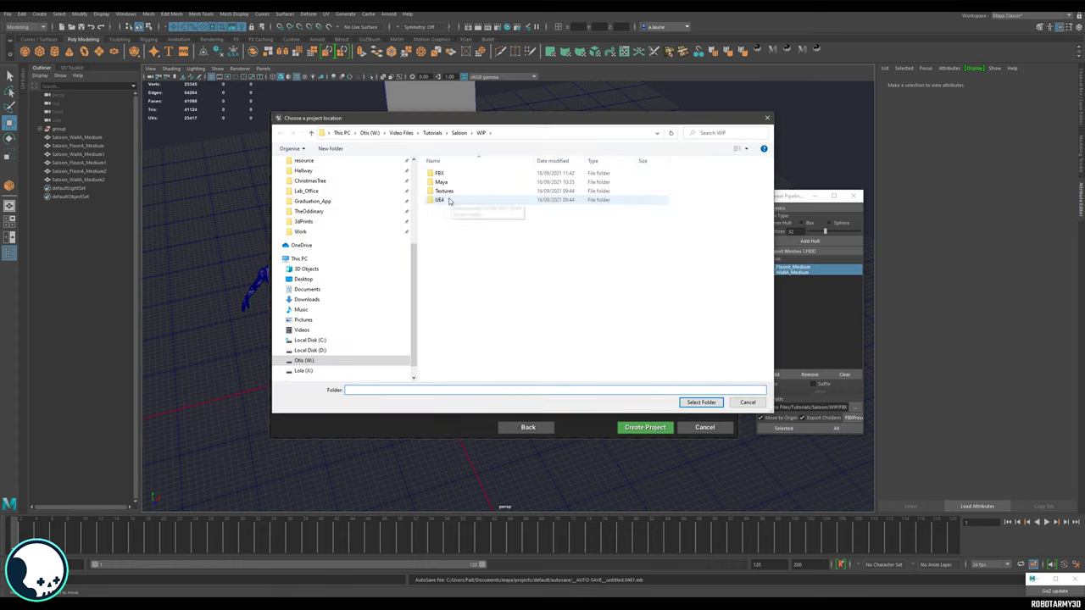
pyautogui.doubleClick(441, 200)
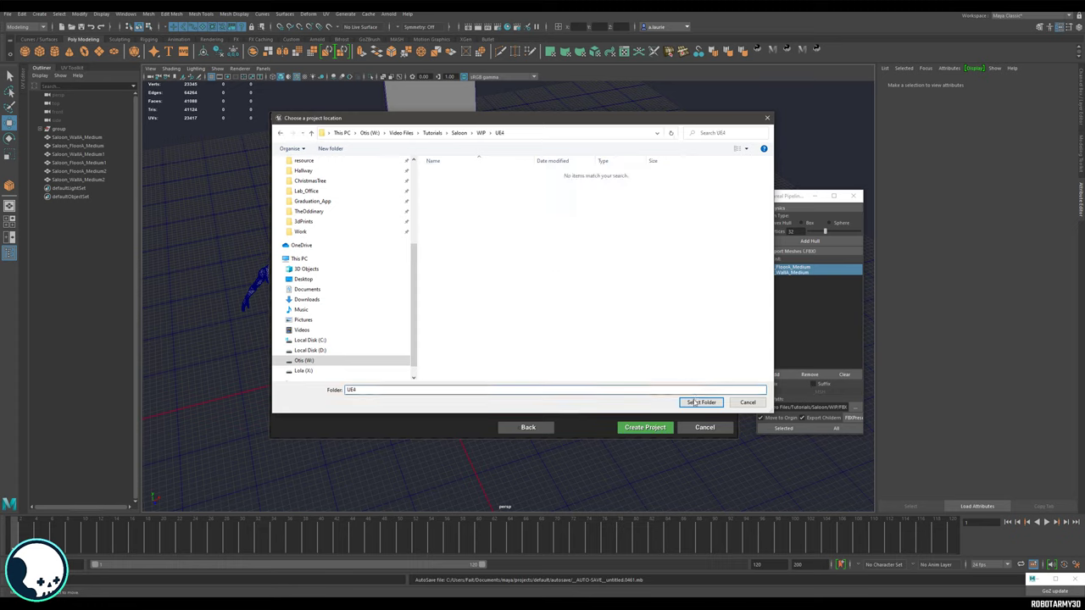
pyautogui.click(701, 402)
pyautogui.doubleClick(566, 400)
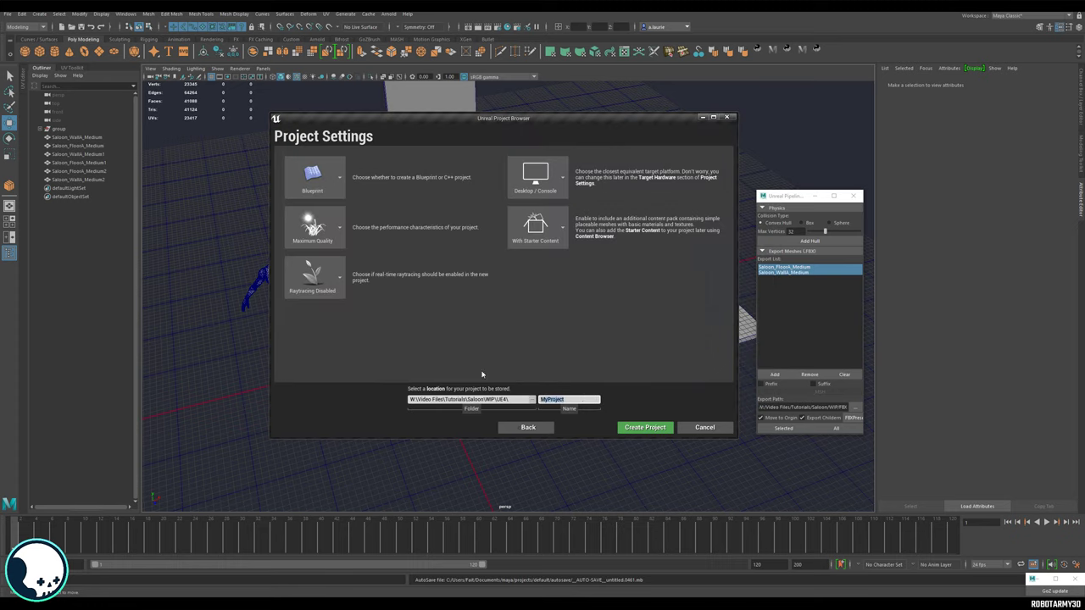
pyautogui.write('Saloon')
pyautogui.click(649, 432)
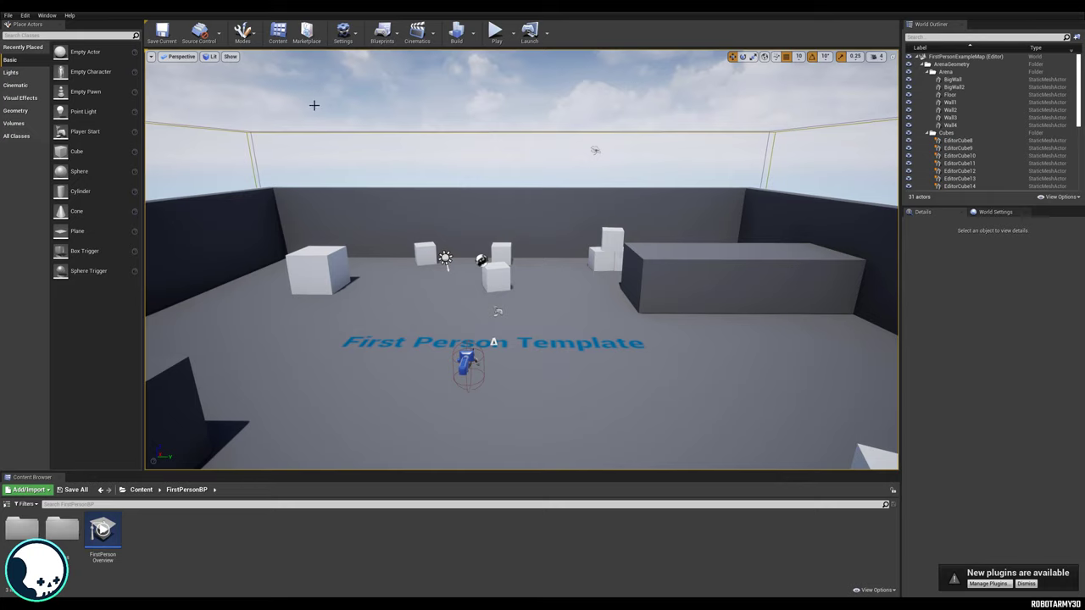
# Create a new level from the Default level template.
pyautogui.click(9, 16)
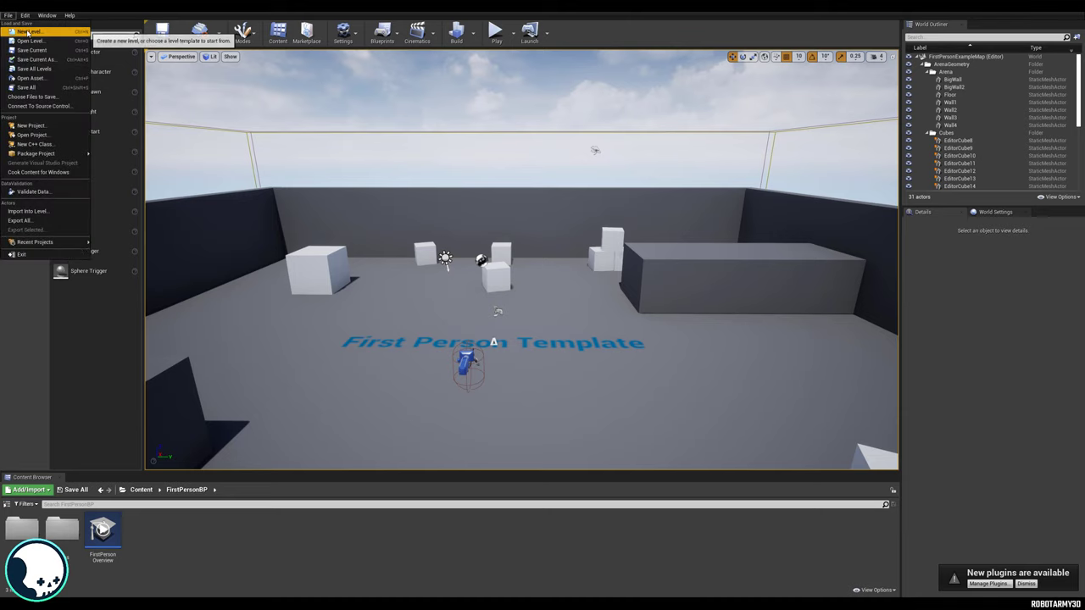
pyautogui.click(26, 31)
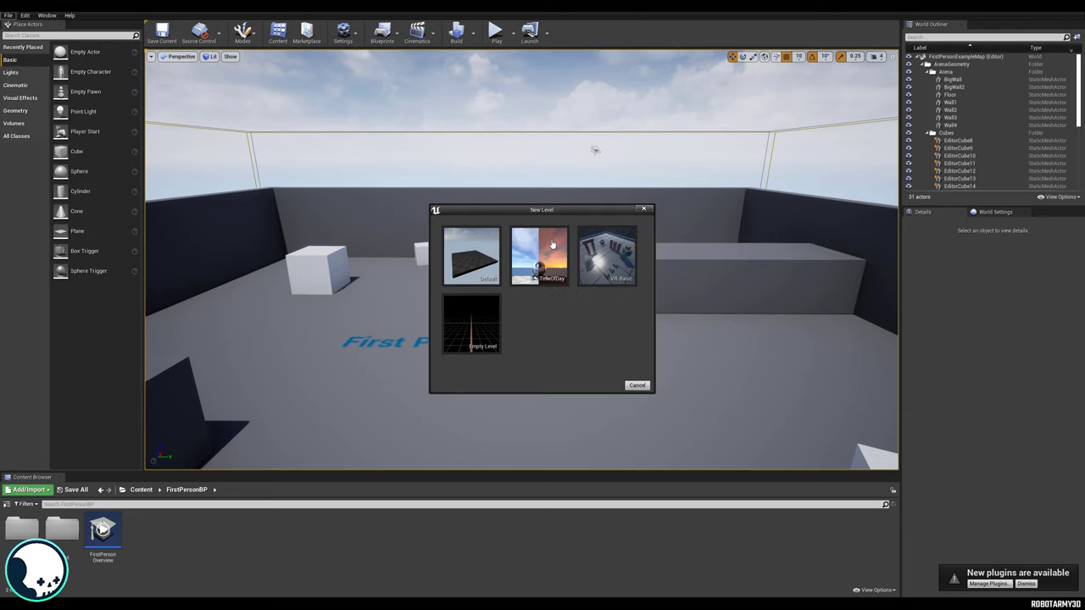
pyautogui.click(454, 256)
# Examine the new level's light source, sky sphere, sky light, atmospheric fog and sphere reflection capture around the floor.
pyautogui.keyDown('alt'); pyautogui.moveTo(521, 229); pyautogui.dragTo(524, 346); pyautogui.keyUp('alt')
pyautogui.click(522, 289)
pyautogui.click(522, 289)
pyautogui.moveTo(523, 289)
pyautogui.keyDown('alt'); pyautogui.mouseDown()
pyautogui.moveTo(522, 271)
pyautogui.moveTo(523, 292)
pyautogui.moveTo(529, 283)
pyautogui.mouseUp(); pyautogui.keyUp('alt')
pyautogui.click(435, 164)
pyautogui.keyDown('alt'); pyautogui.moveTo(435, 163); pyautogui.dragTo(390, 164); pyautogui.keyUp('alt')
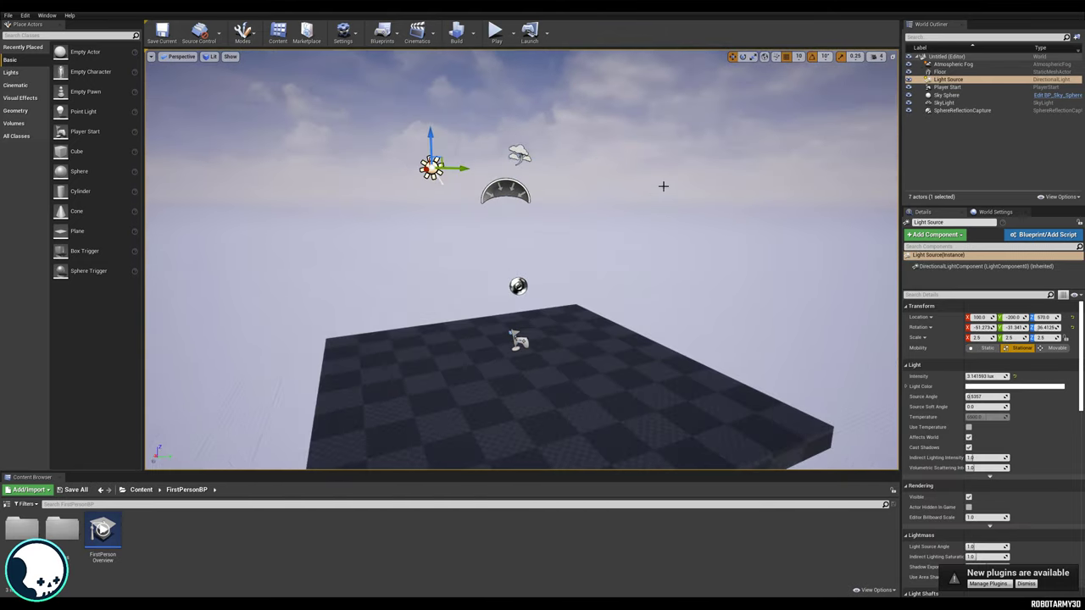
pyautogui.click(685, 155)
pyautogui.keyDown('alt'); pyautogui.moveTo(685, 155); pyautogui.dragTo(729, 155); pyautogui.keyUp('alt')
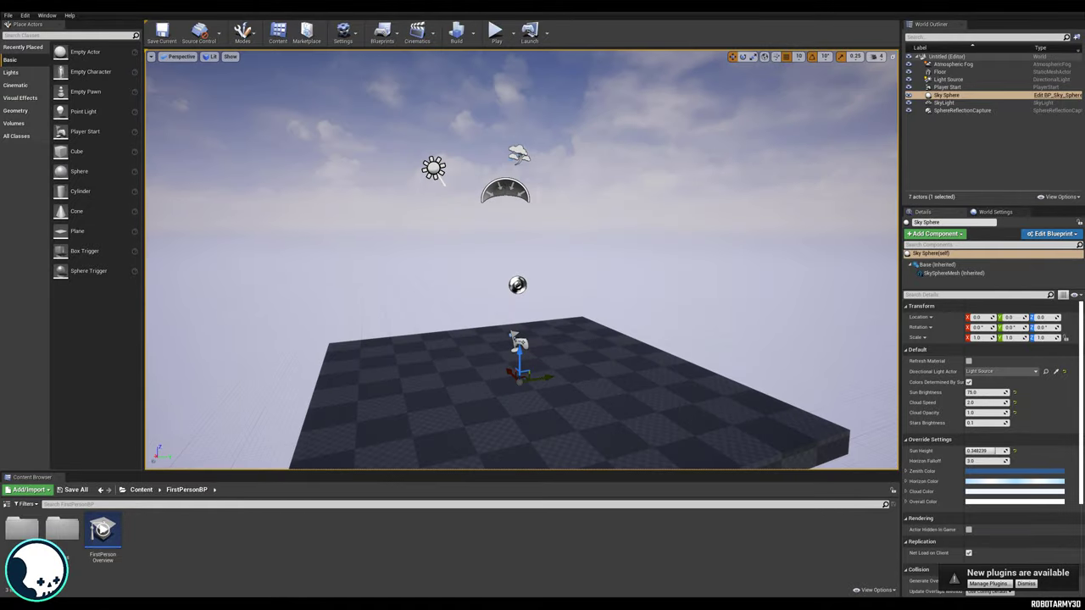
pyautogui.click(499, 188)
pyautogui.keyDown('alt'); pyautogui.moveTo(498, 187); pyautogui.dragTo(524, 250); pyautogui.keyUp('alt')
pyautogui.click(526, 161)
pyautogui.keyDown('alt'); pyautogui.moveTo(526, 161); pyautogui.dragTo(536, 132); pyautogui.keyUp('alt')
pyautogui.keyDown('alt'); pyautogui.moveTo(536, 339); pyautogui.dragTo(582, 263, button='middle'); pyautogui.keyUp('alt')
pyautogui.keyDown('alt'); pyautogui.moveTo(582, 264); pyautogui.dragTo(594, 264, button='right'); pyautogui.keyUp('alt')
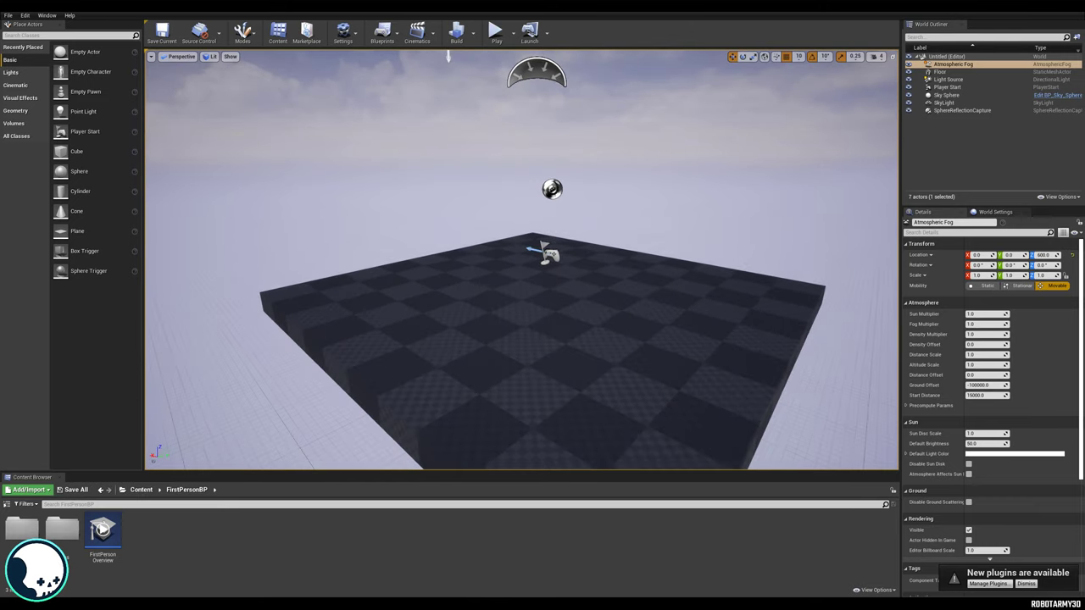
pyautogui.keyDown('alt'); pyautogui.moveTo(581, 263); pyautogui.dragTo(622, 273); pyautogui.keyUp('alt')
pyautogui.click(557, 265)
pyautogui.keyDown('alt'); pyautogui.moveTo(621, 273); pyautogui.dragTo(611, 180, button='middle'); pyautogui.keyUp('alt')
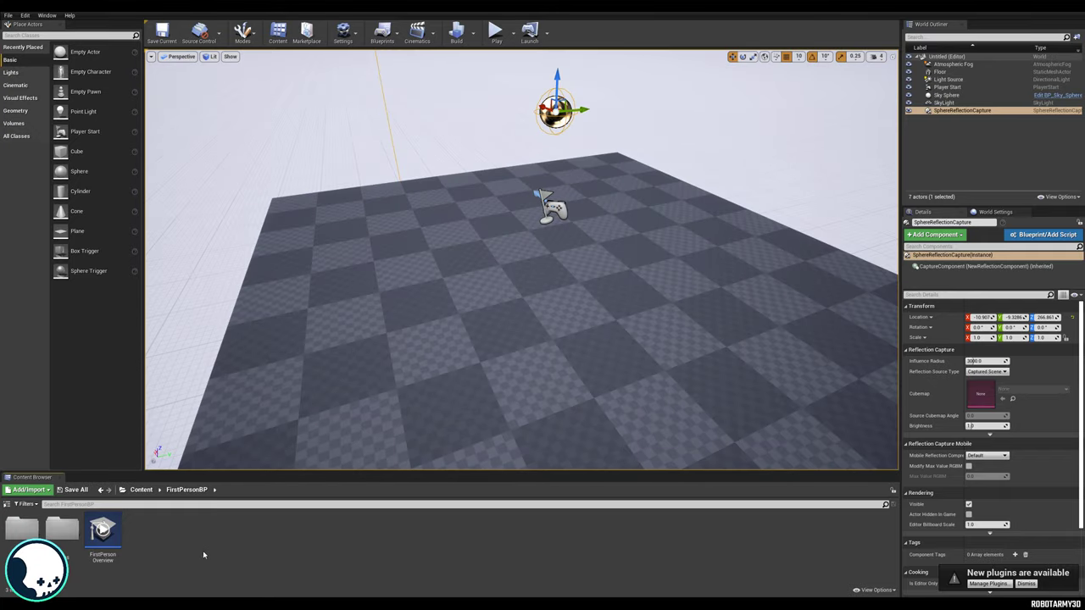
# Create a folder named Materials inside the FirstPersonBP content folder.
pyautogui.rightClick(208, 553)
pyautogui.click(160, 535)
pyautogui.rightClick(228, 546)
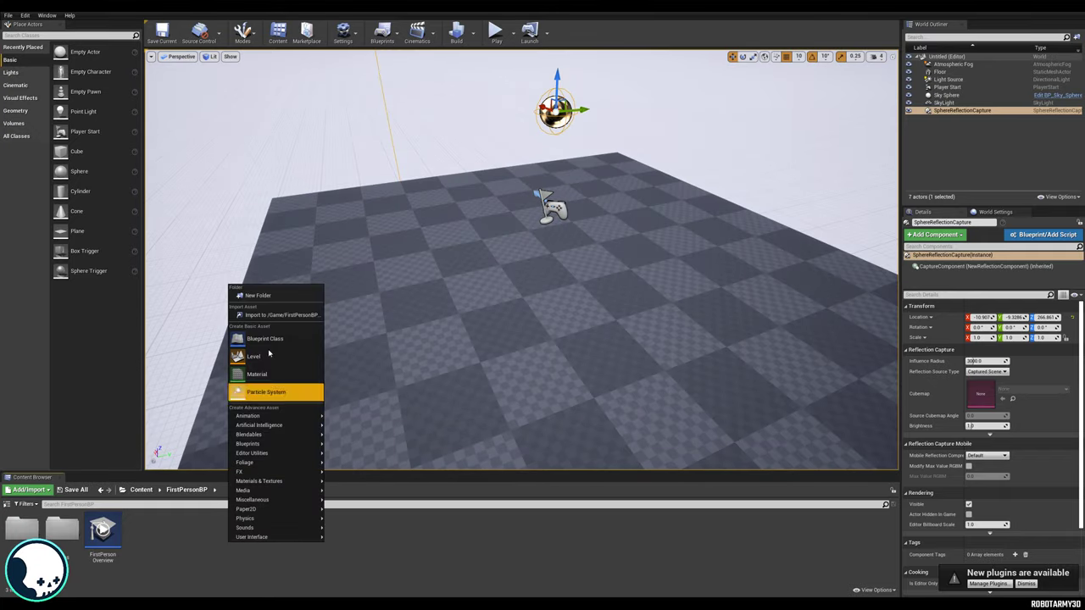
pyautogui.click(279, 298)
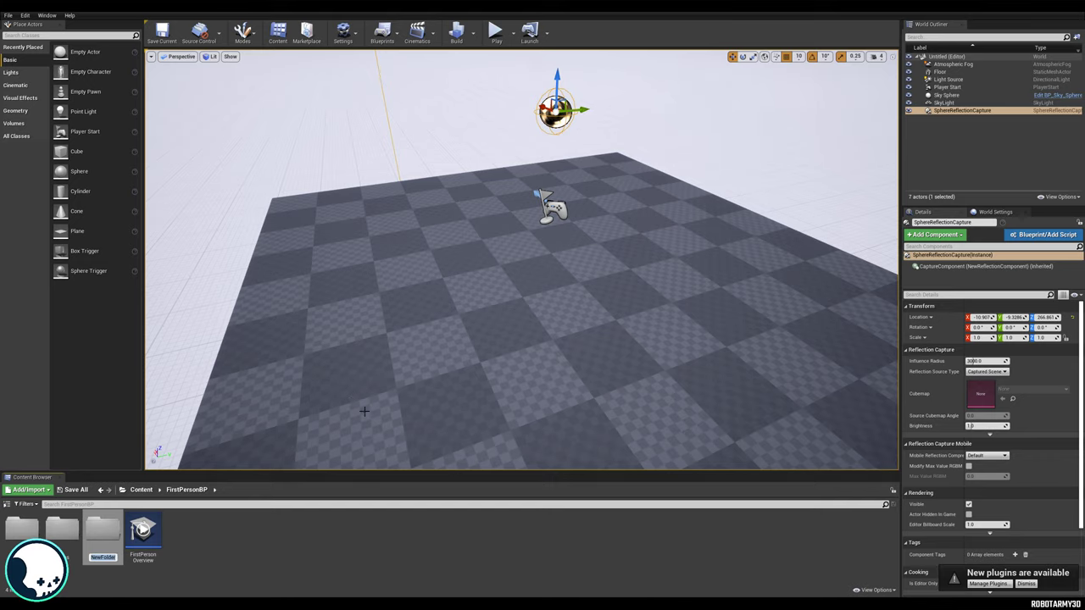
pyautogui.write('Materials')
pyautogui.press('Return')
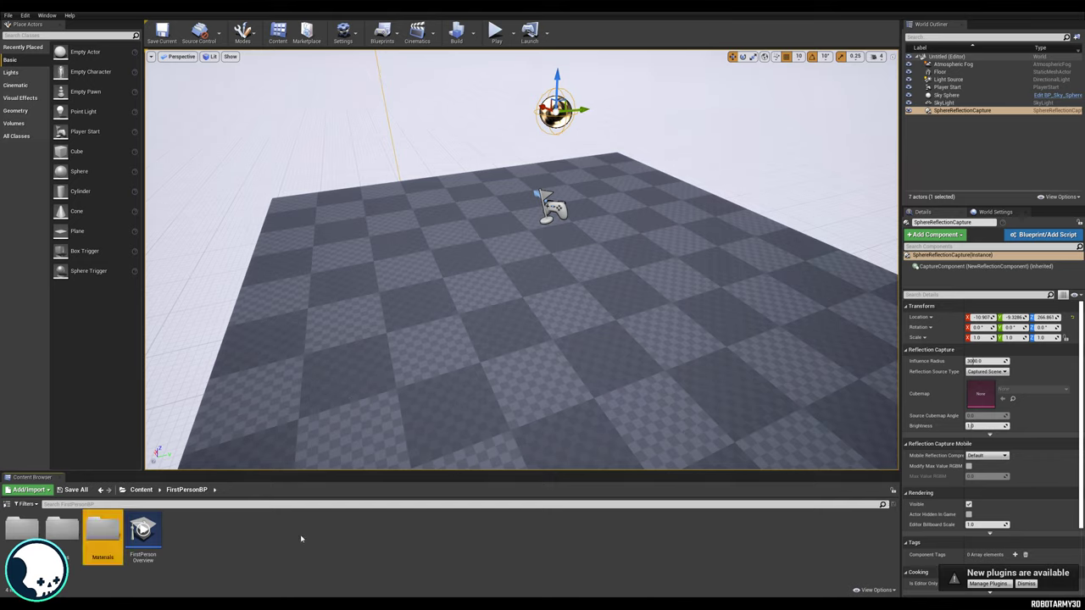
# Create a folder named Models beside the Materials folder in FirstPersonBP.
pyautogui.rightClick(301, 539)
pyautogui.click(326, 294)
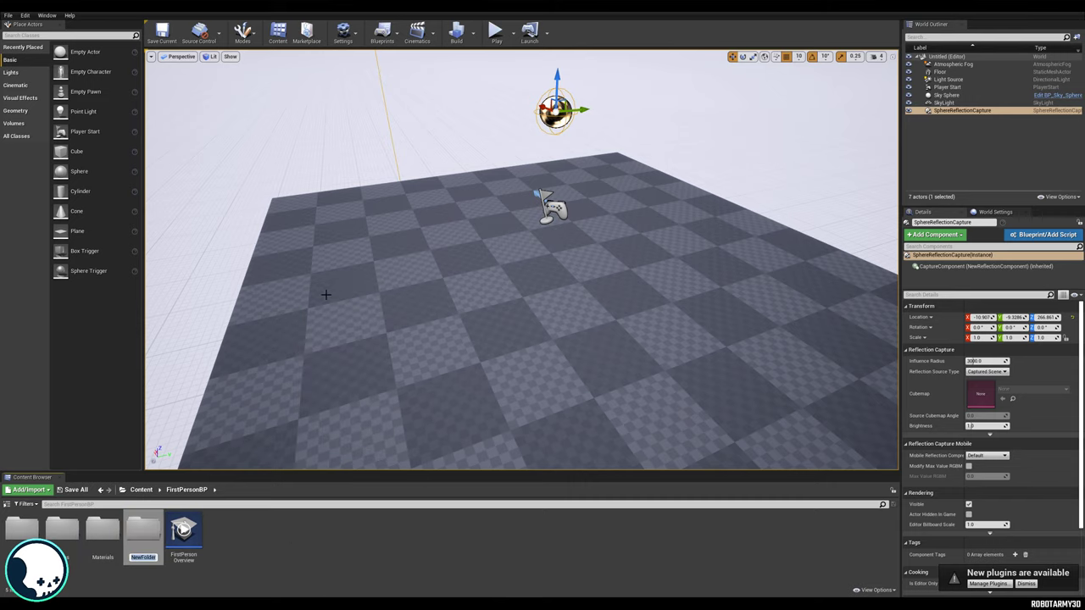
pyautogui.press('Return')
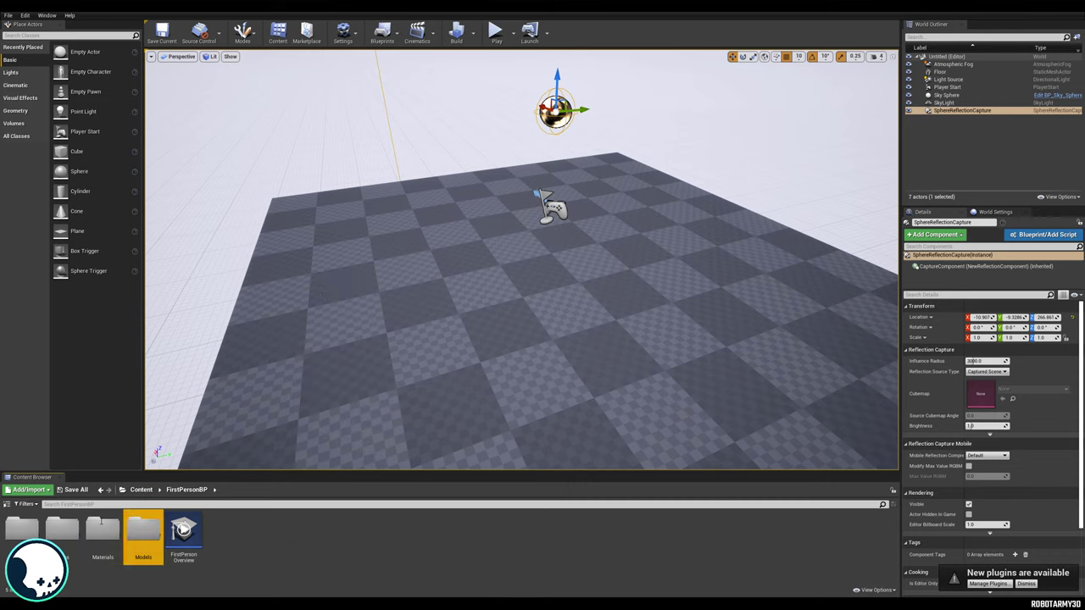
# Open the Materials folder and create a subfolder inside it.
pyautogui.click(106, 534)
pyautogui.doubleClick(108, 535)
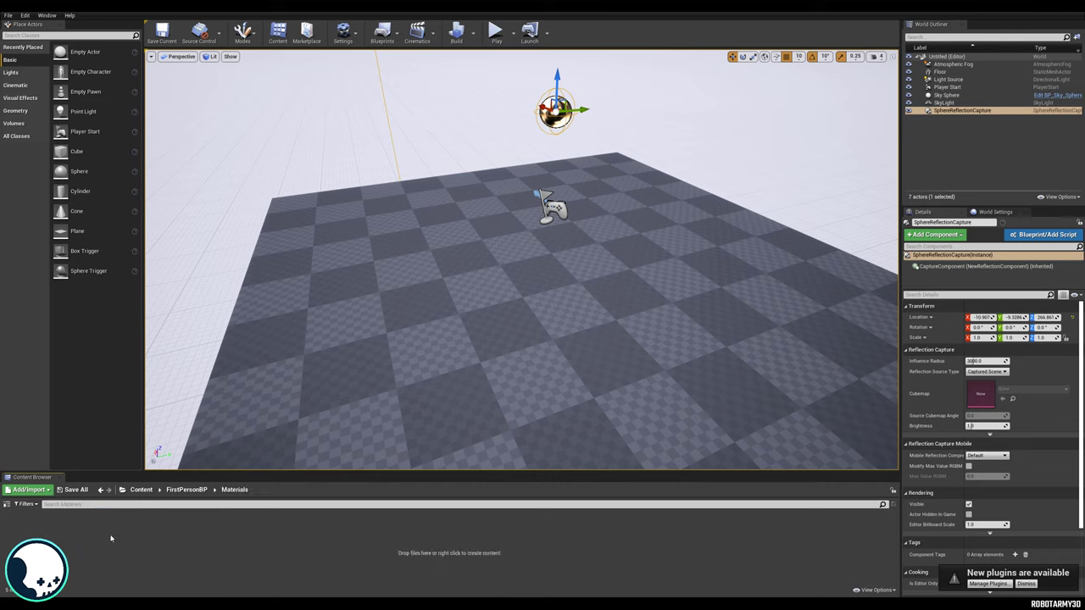
pyautogui.rightClick(111, 538)
pyautogui.click(160, 286)
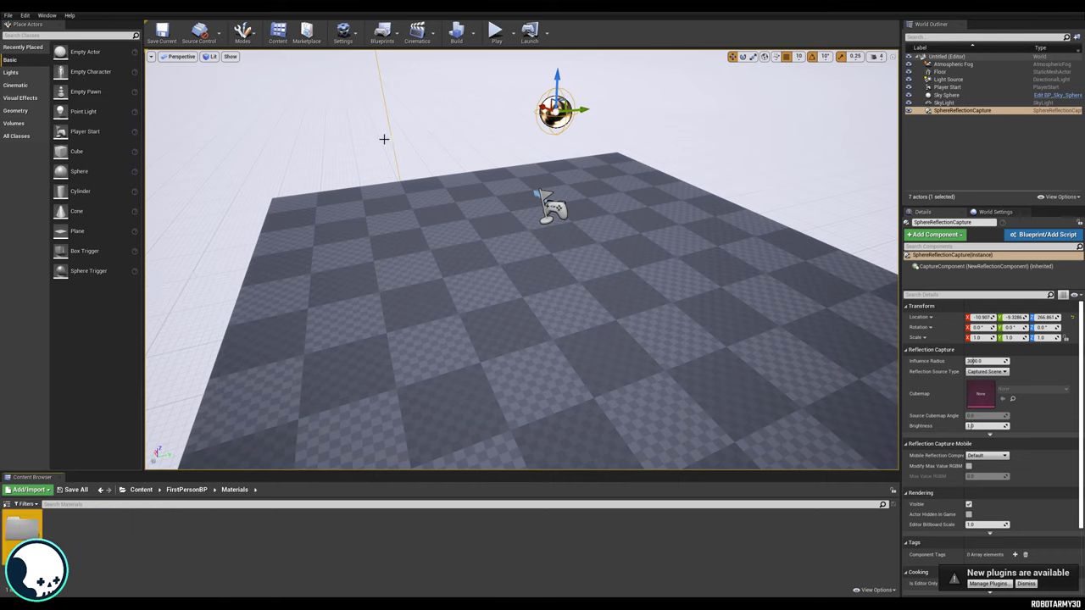
# Open the Models folder and bring Saloon_FloorA_Medium.fbx and Saloon_WallA_Medium.fbx into it from the WIP/FBX folder in the file explorer.
pyautogui.click(202, 492)
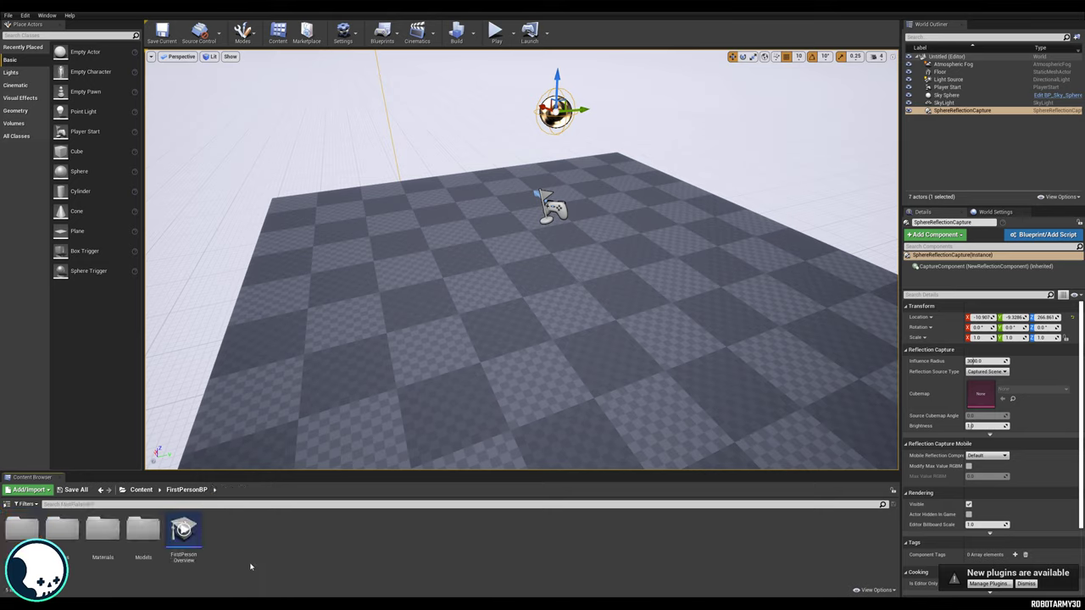
pyautogui.doubleClick(145, 540)
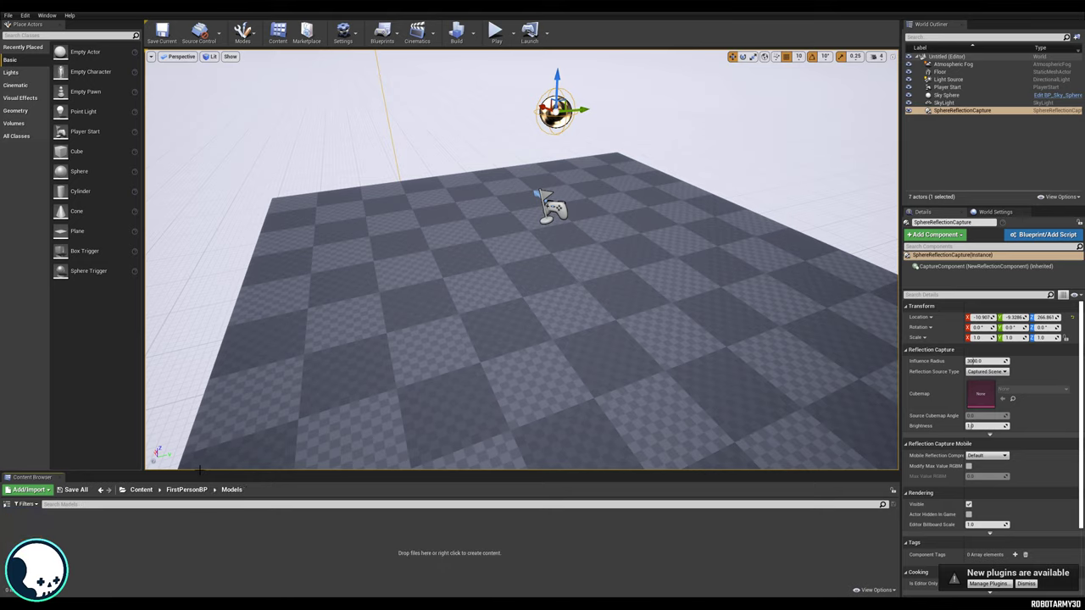
pyautogui.moveTo(189, 423); pyautogui.dragTo(190, 416)
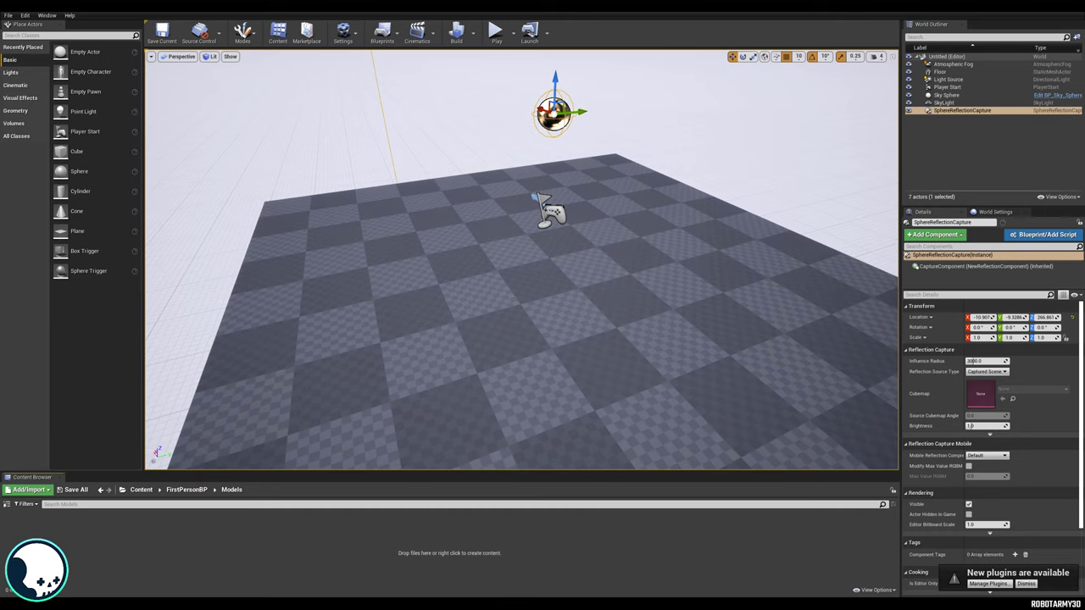
pyautogui.click(165, 604)
pyautogui.moveTo(554, 136); pyautogui.dragTo(777, 119)
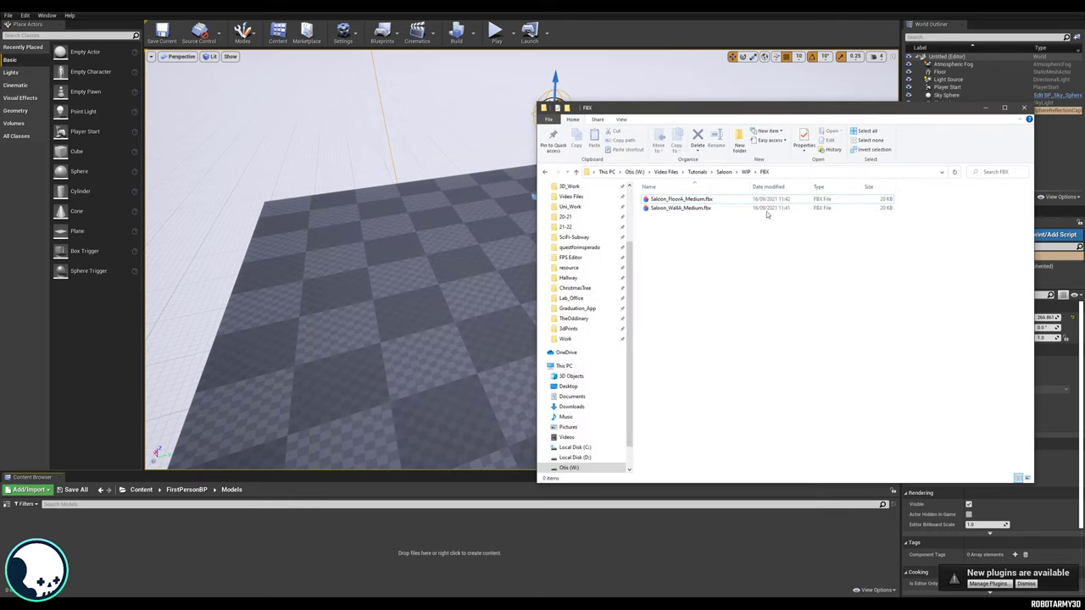
pyautogui.click(694, 200)
pyautogui.keyDown('shift'); pyautogui.click(693, 208); pyautogui.keyUp('shift')
pyautogui.moveTo(693, 215); pyautogui.dragTo(426, 297)
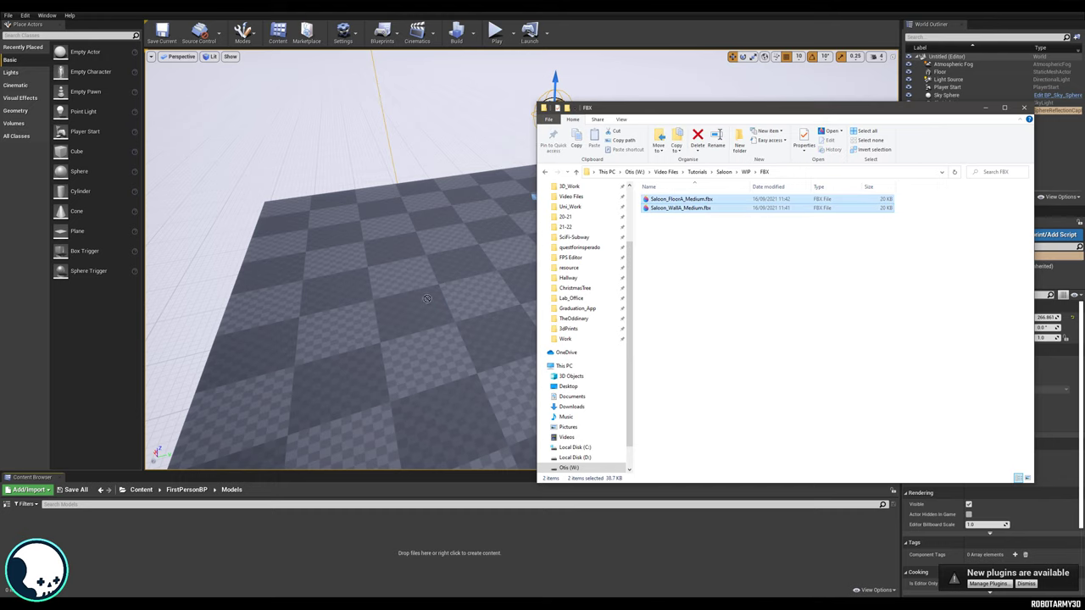
pyautogui.moveTo(367, 534); pyautogui.dragTo(369, 536)
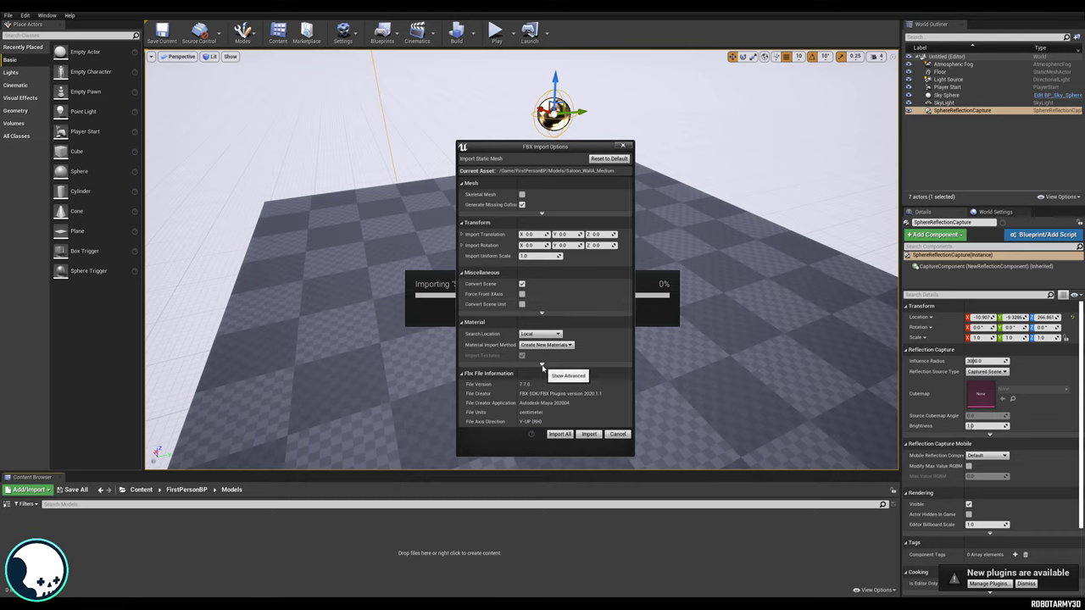
# Import both FBX files with material search set to Do Not Search, material import to Do Not Create Material, and texture import off.
pyautogui.click(547, 335)
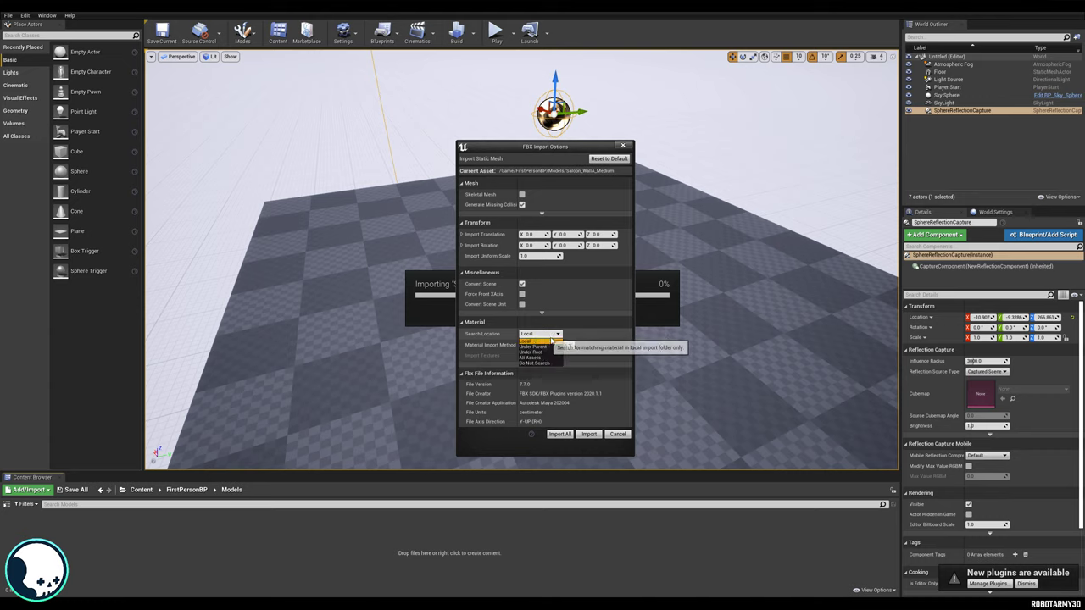
pyautogui.click(534, 363)
pyautogui.click(547, 345)
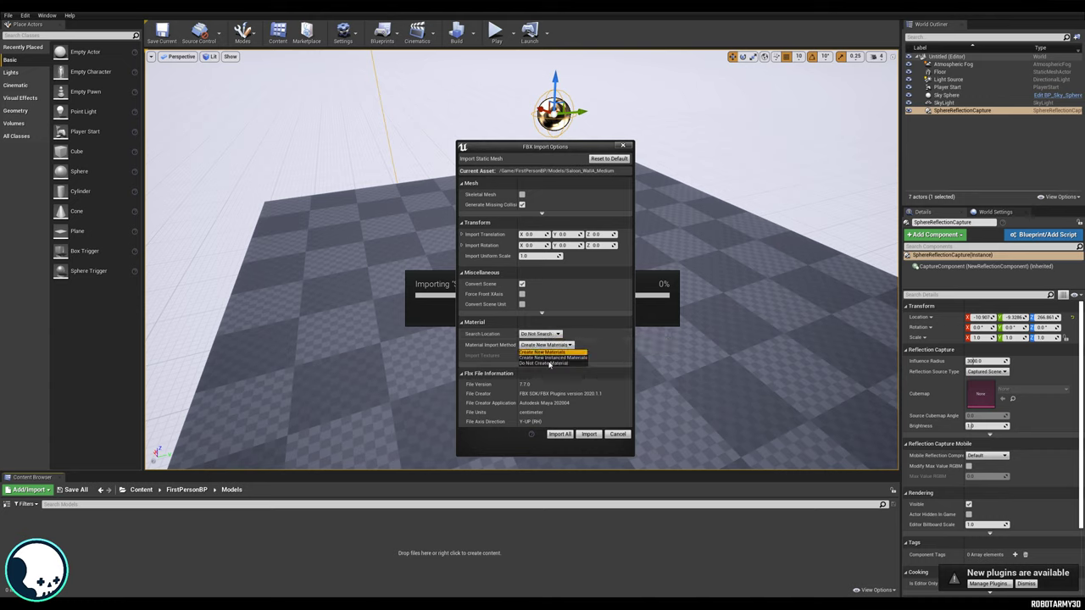
pyautogui.click(546, 363)
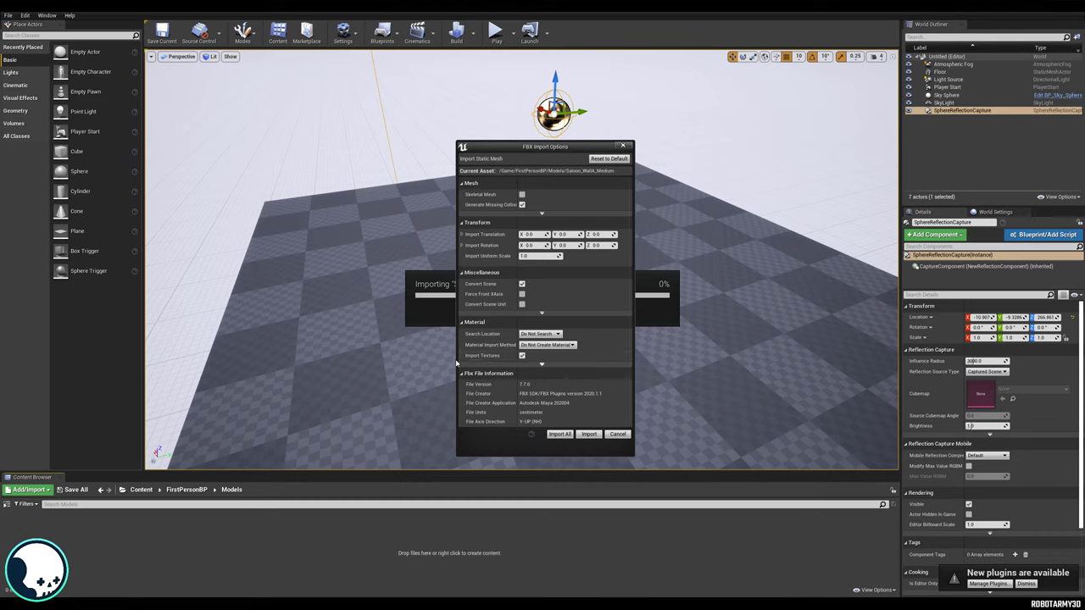
pyautogui.click(522, 356)
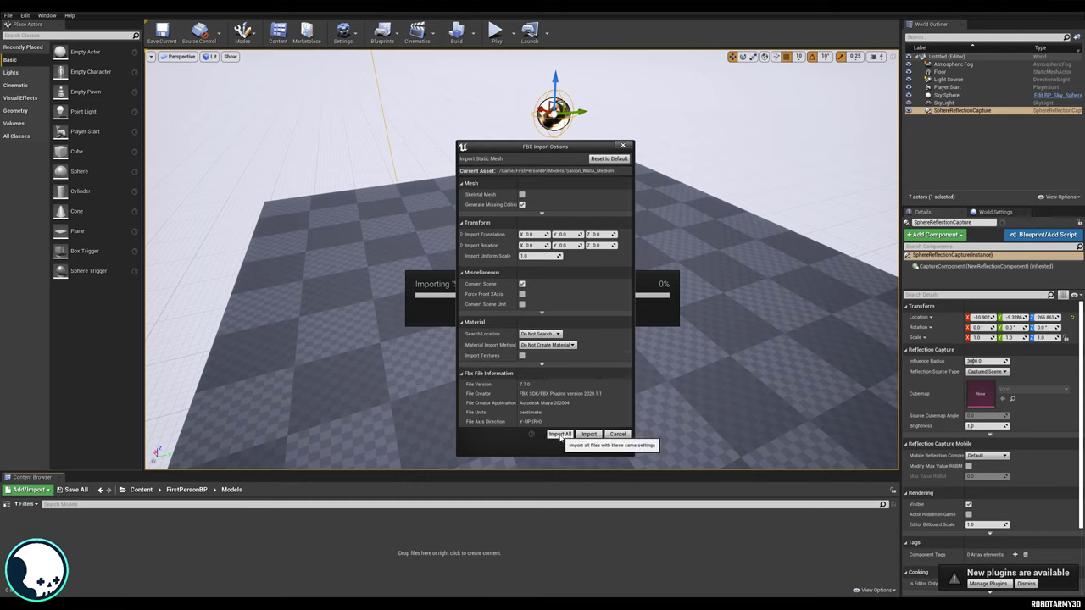
pyautogui.click(559, 434)
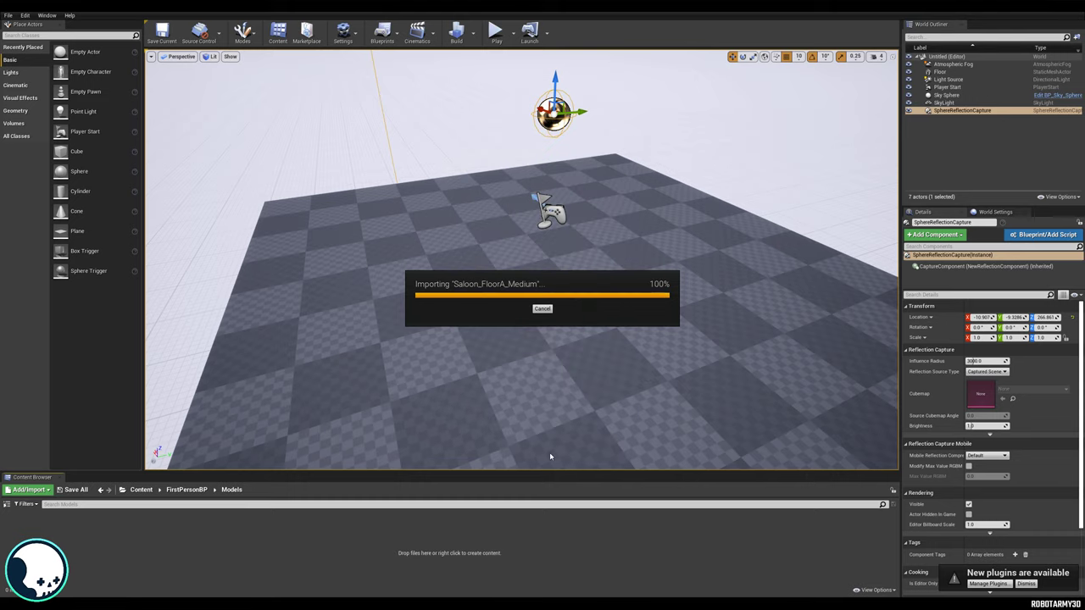
pyautogui.click(168, 548)
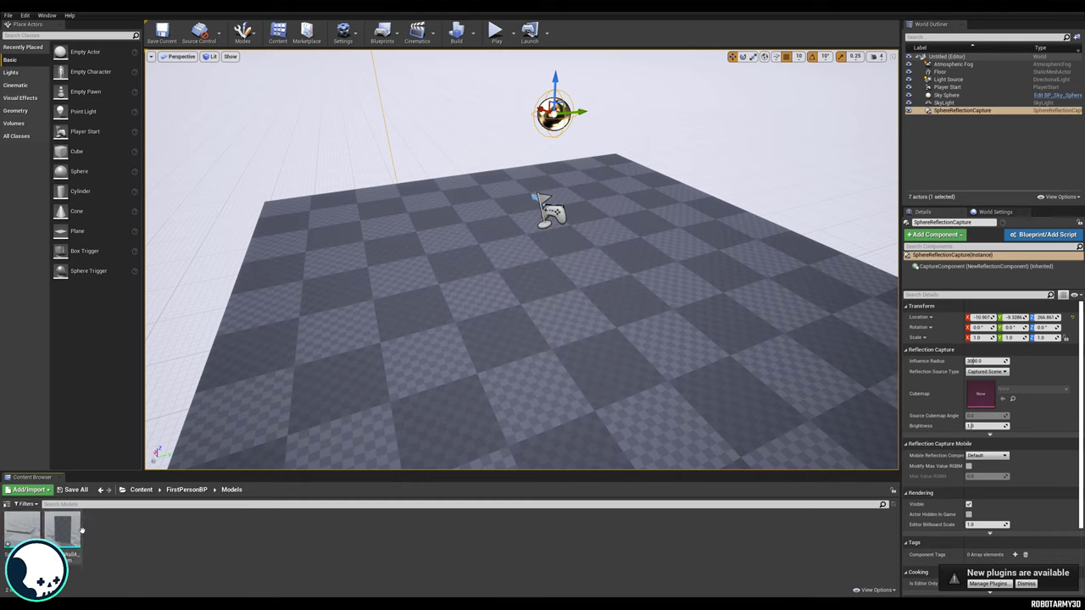
# Open the imported saloon floor mesh in the static mesh editor and inspect it with its UV channel 0 displayed.
pyautogui.doubleClick(31, 531)
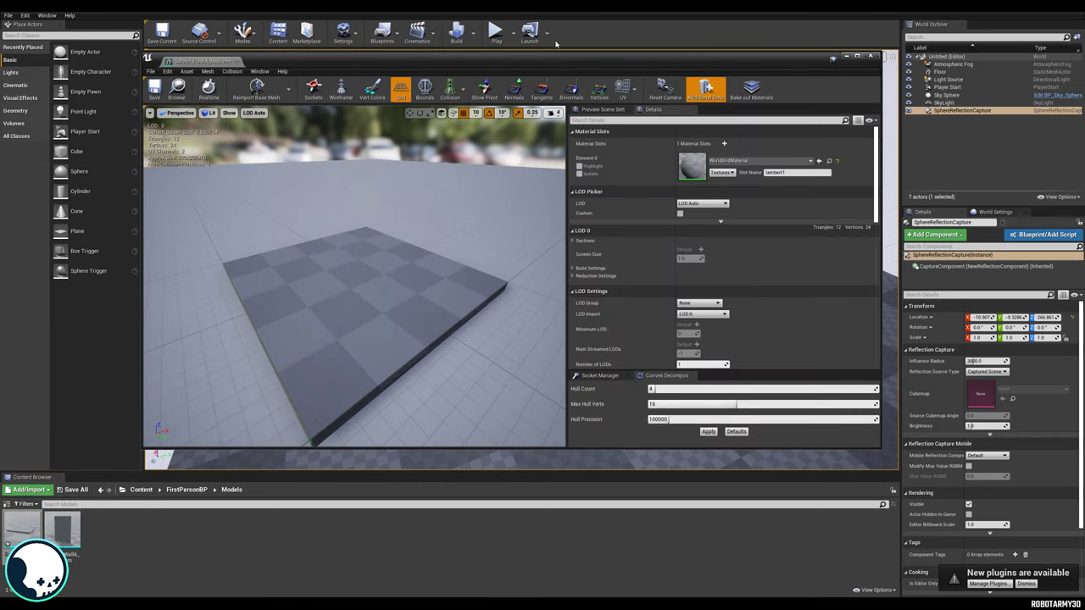
pyautogui.click(625, 90)
pyautogui.click(635, 123)
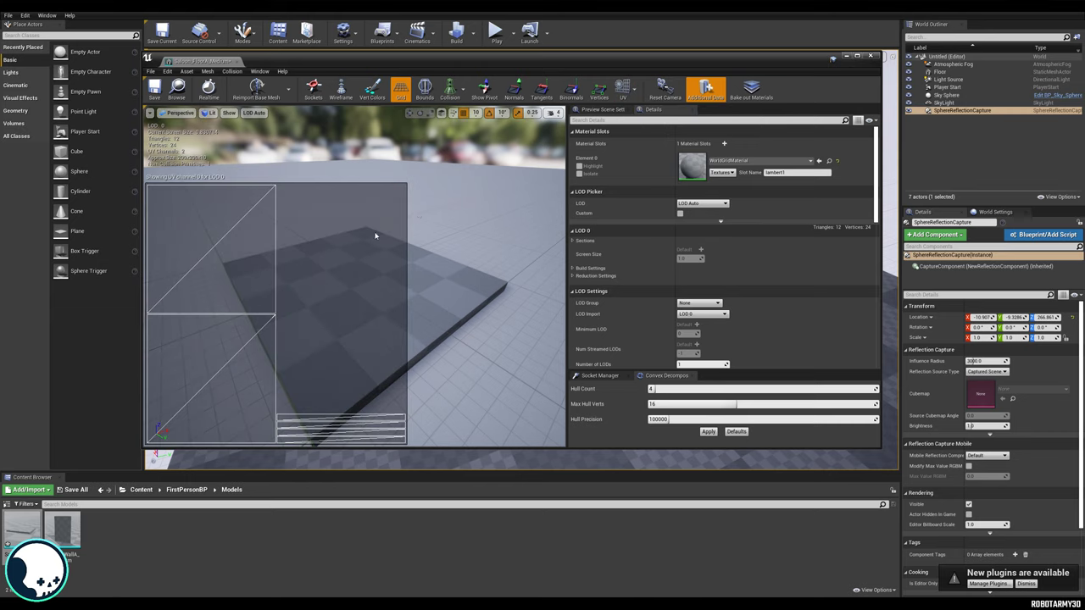
pyautogui.moveTo(347, 278); pyautogui.dragTo(333, 232)
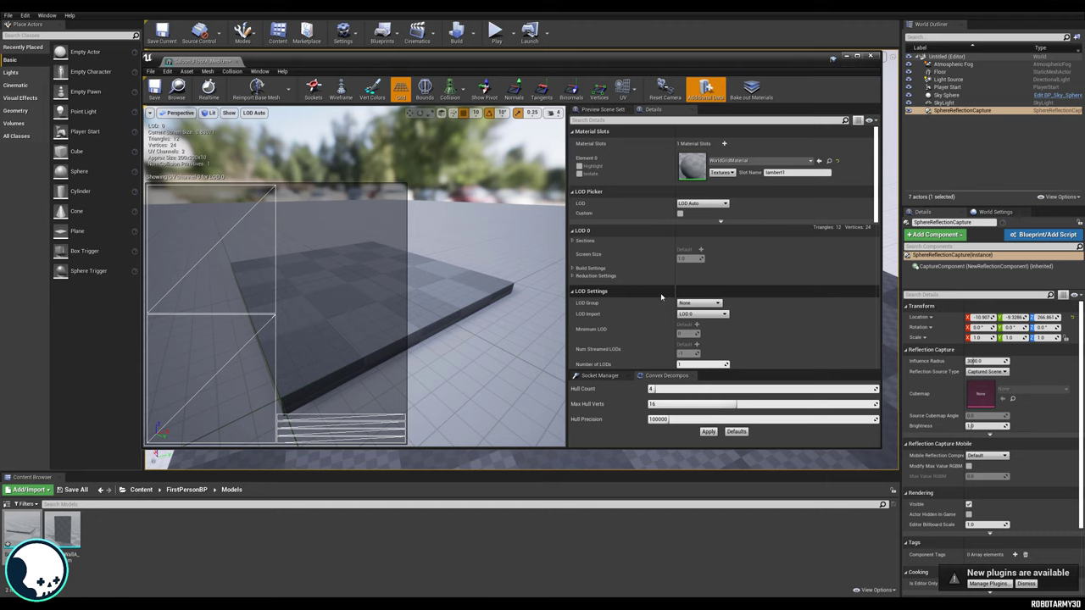
# Display UV channel 1 of the saloon floor mesh to inspect its lightmap layout, and close the static mesh editor.
pyautogui.scroll(-3, 664, 300)
pyautogui.scroll(3, 667, 307)
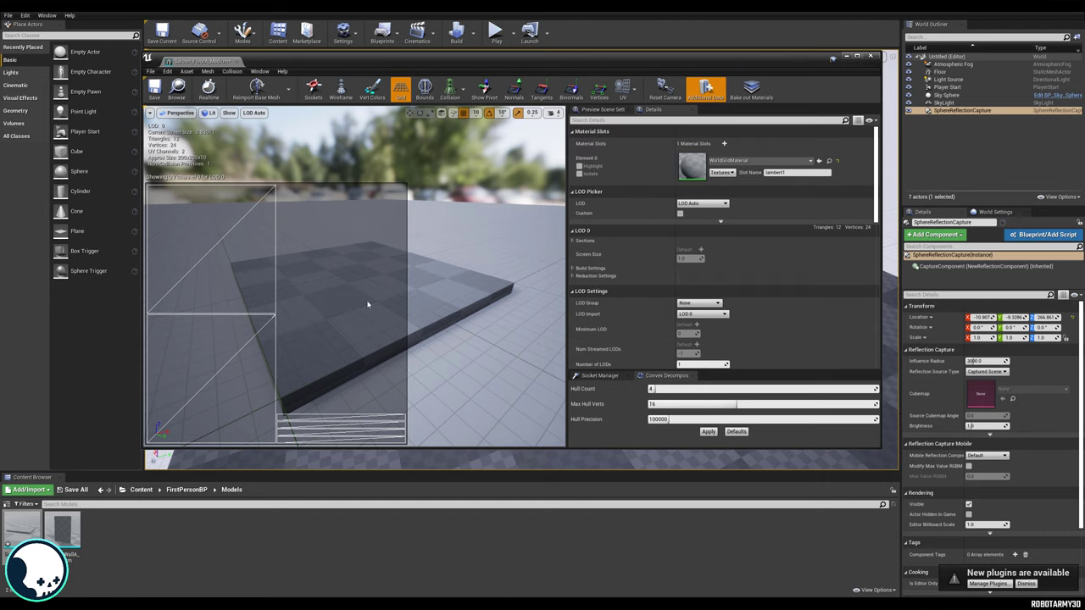
pyautogui.click(630, 90)
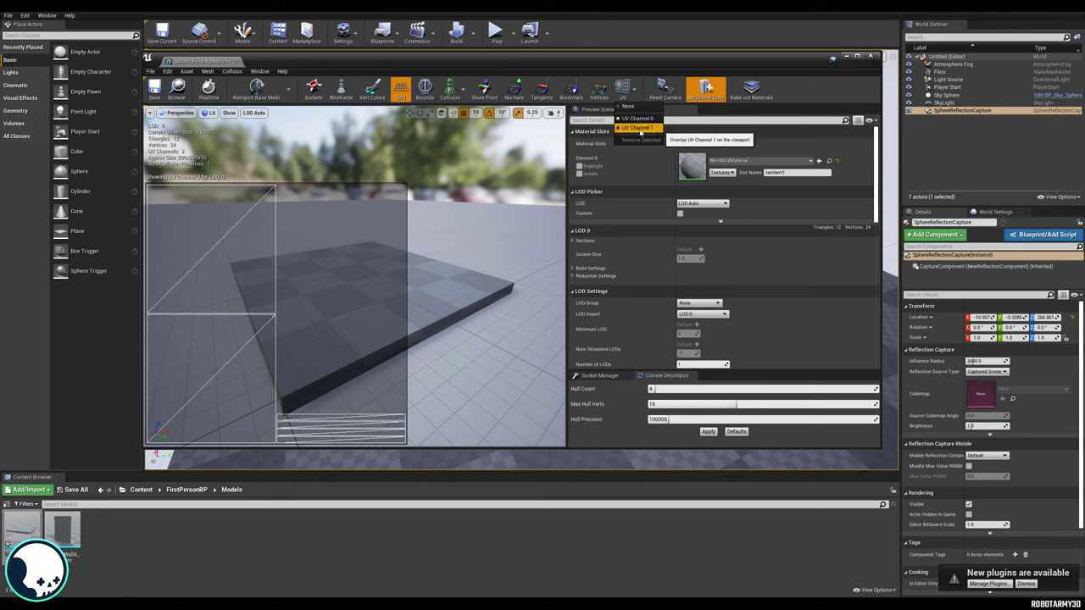
pyautogui.click(649, 129)
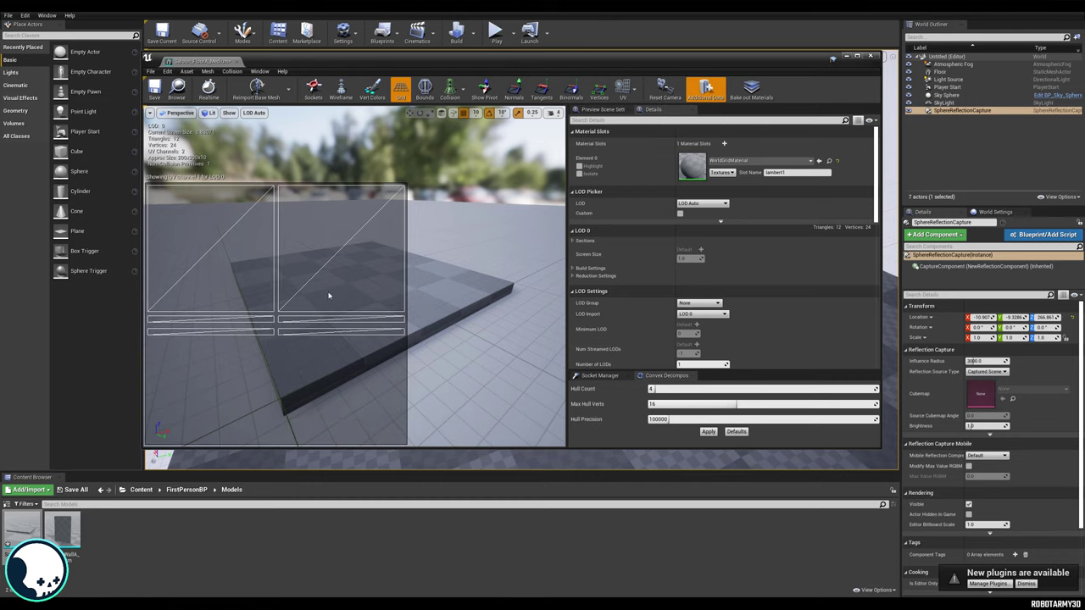
pyautogui.click(632, 93)
pyautogui.click(870, 56)
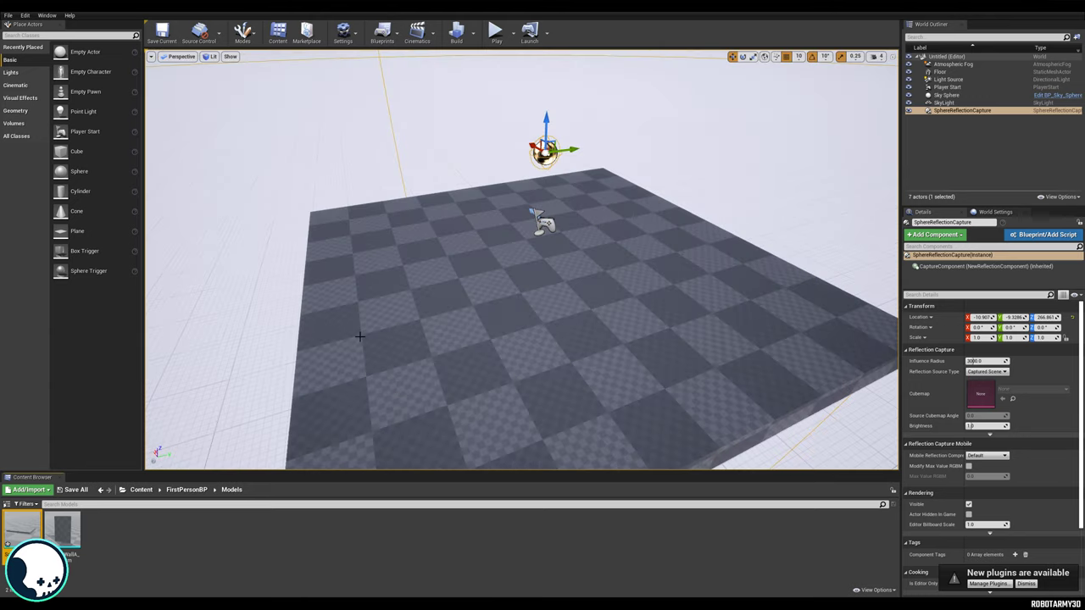
# Place the saloon floor and wall meshes together in the level and raise both to Z 90.
pyautogui.keyDown('ctrl'); pyautogui.click(57, 532); pyautogui.keyUp('ctrl')
pyautogui.moveTo(60, 531); pyautogui.dragTo(501, 304)
pyautogui.scroll(5, 560, 322)
pyautogui.keyDown('alt'); pyautogui.moveTo(559, 322); pyautogui.dragTo(449, 288); pyautogui.keyUp('alt')
pyautogui.moveTo(534, 279); pyautogui.dragTo(714, 122, button='right')
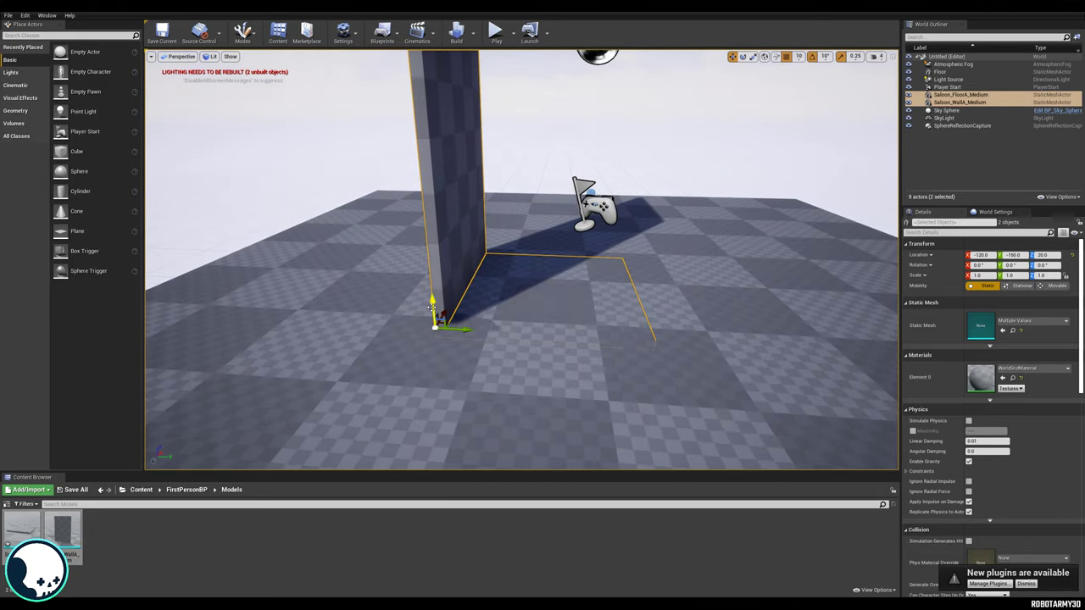
pyautogui.moveTo(432, 301); pyautogui.dragTo(430, 241)
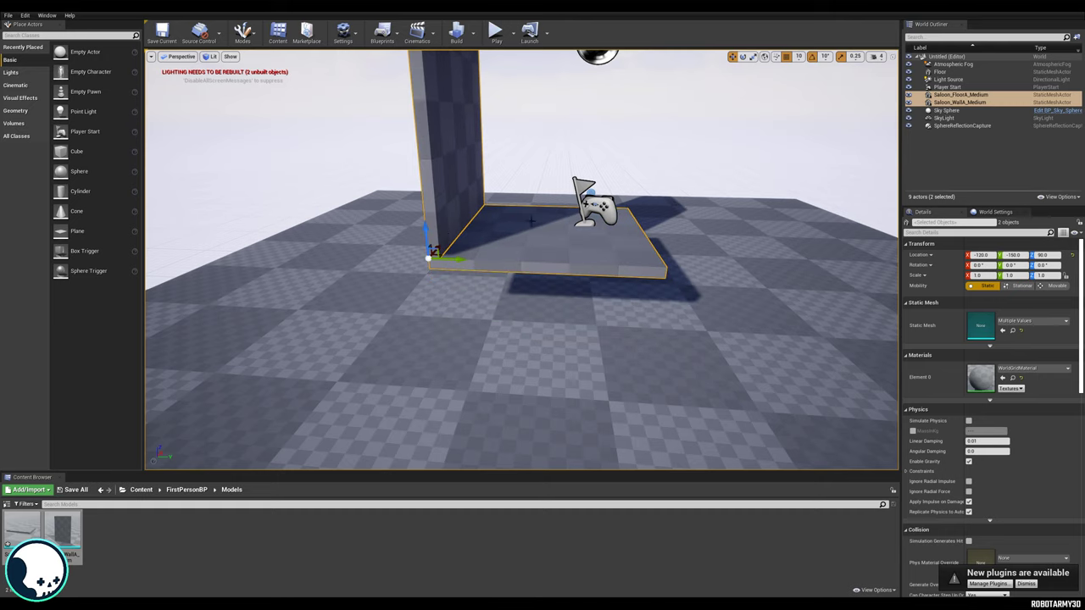
pyautogui.keyDown('alt'); pyautogui.moveTo(693, 234); pyautogui.dragTo(721, 199); pyautogui.keyUp('alt')
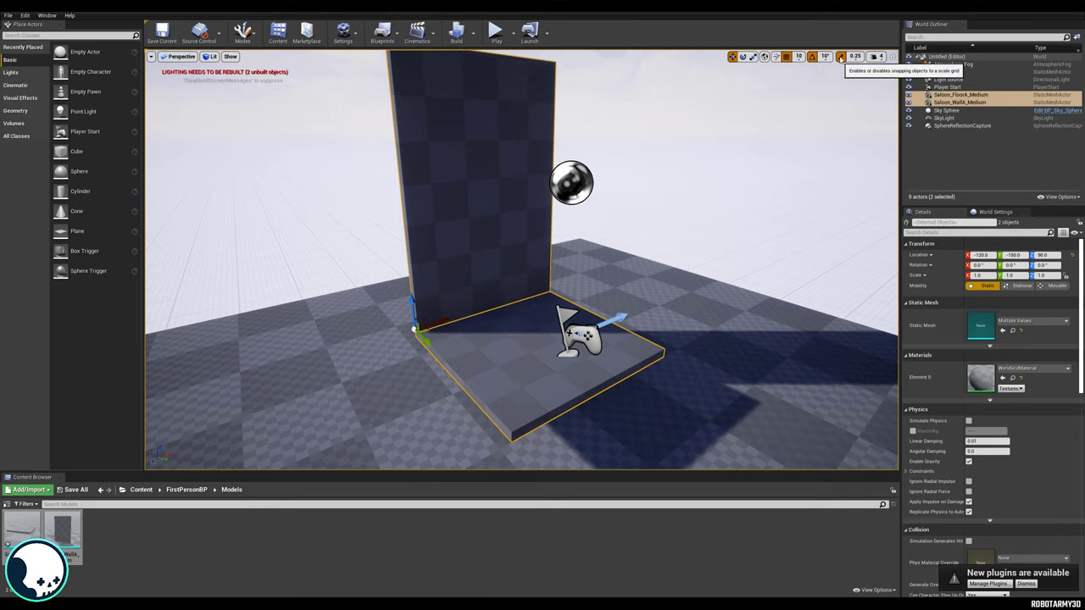
pyautogui.keyDown('alt'); pyautogui.moveTo(678, 103); pyautogui.dragTo(683, 104); pyautogui.keyUp('alt')
pyautogui.keyDown('alt'); pyautogui.moveTo(582, 195); pyautogui.dragTo(593, 216); pyautogui.keyUp('alt')
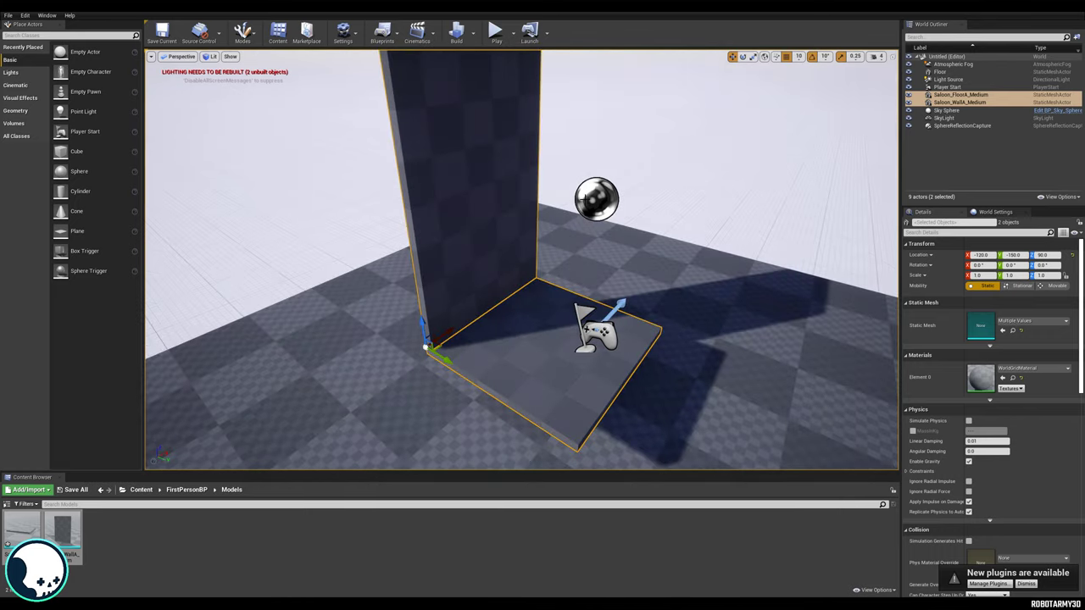
# Duplicate the wall piece and the floor piece along X, placing each copy at X 80 against its original.
pyautogui.click(524, 219)
pyautogui.keyDown('alt'); pyautogui.moveTo(602, 268); pyautogui.dragTo(518, 267); pyautogui.keyUp('alt')
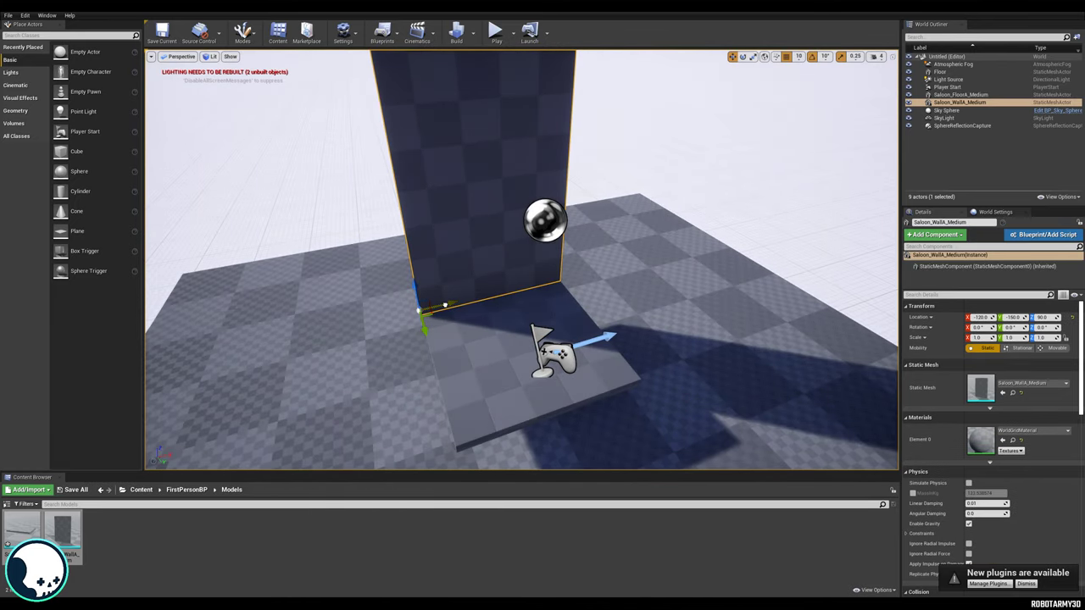
pyautogui.keyDown('alt'); pyautogui.moveTo(445, 305); pyautogui.dragTo(573, 284); pyautogui.keyUp('alt')
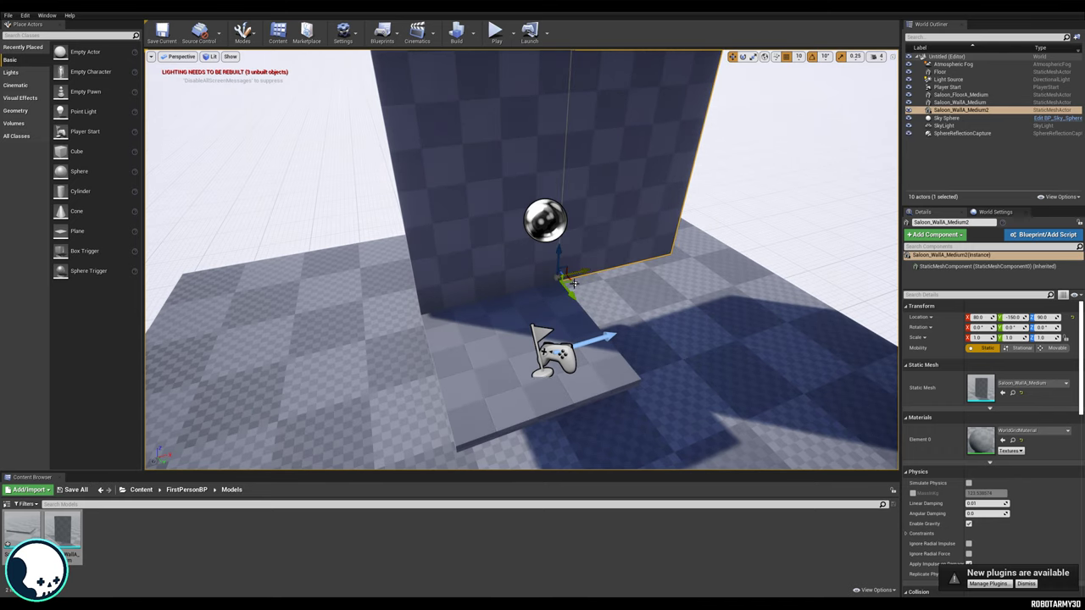
pyautogui.moveTo(574, 284); pyautogui.dragTo(574, 284, button='right')
pyautogui.click(493, 321)
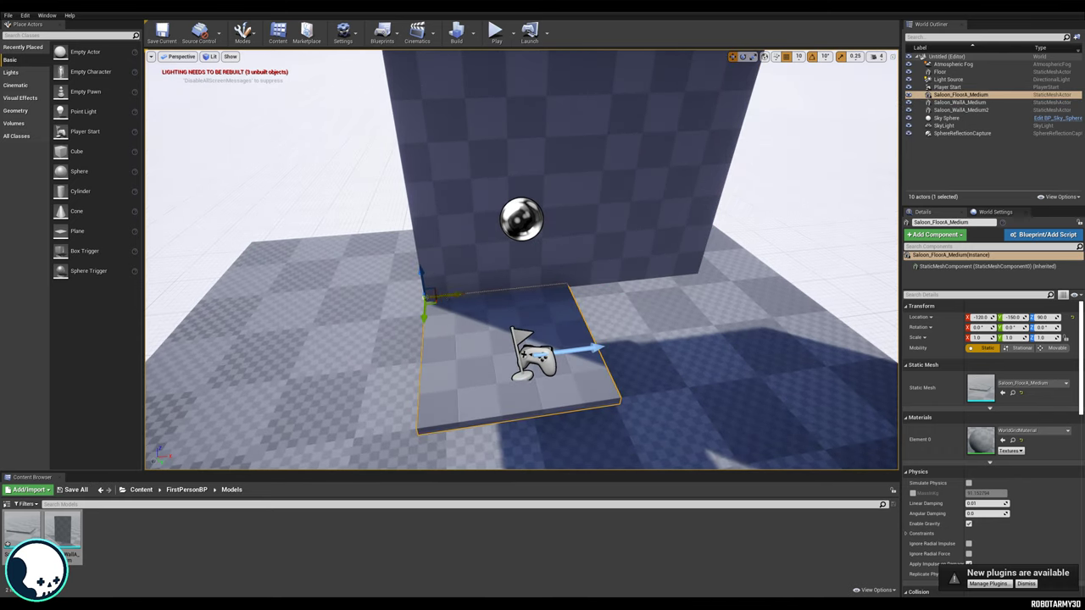
pyautogui.keyDown('alt'); pyautogui.moveTo(441, 304); pyautogui.dragTo(670, 313); pyautogui.keyUp('alt')
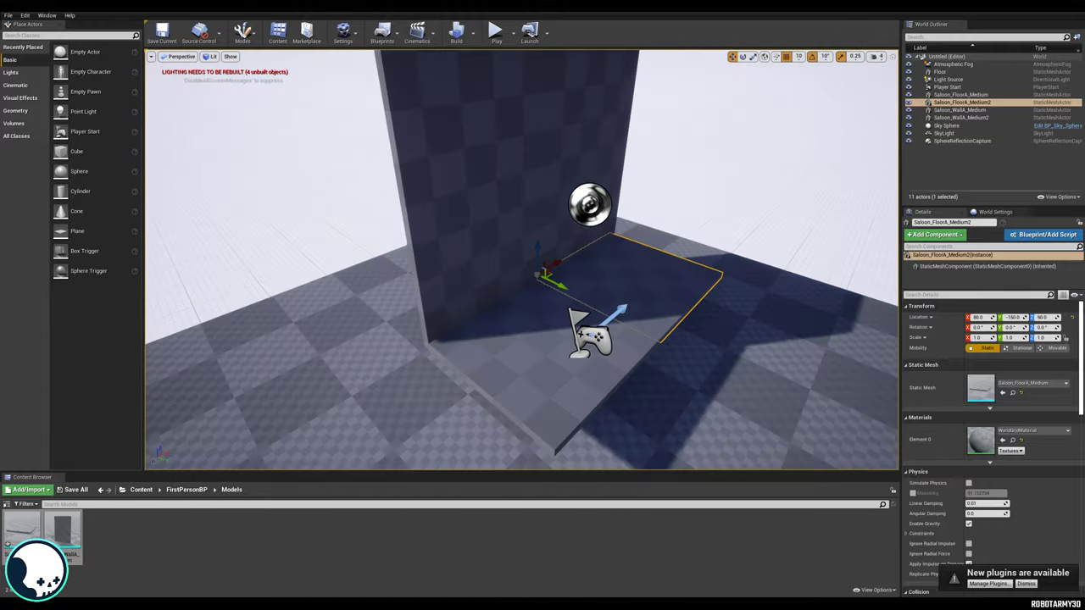
pyautogui.moveTo(588, 293); pyautogui.dragTo(587, 293, button='right')
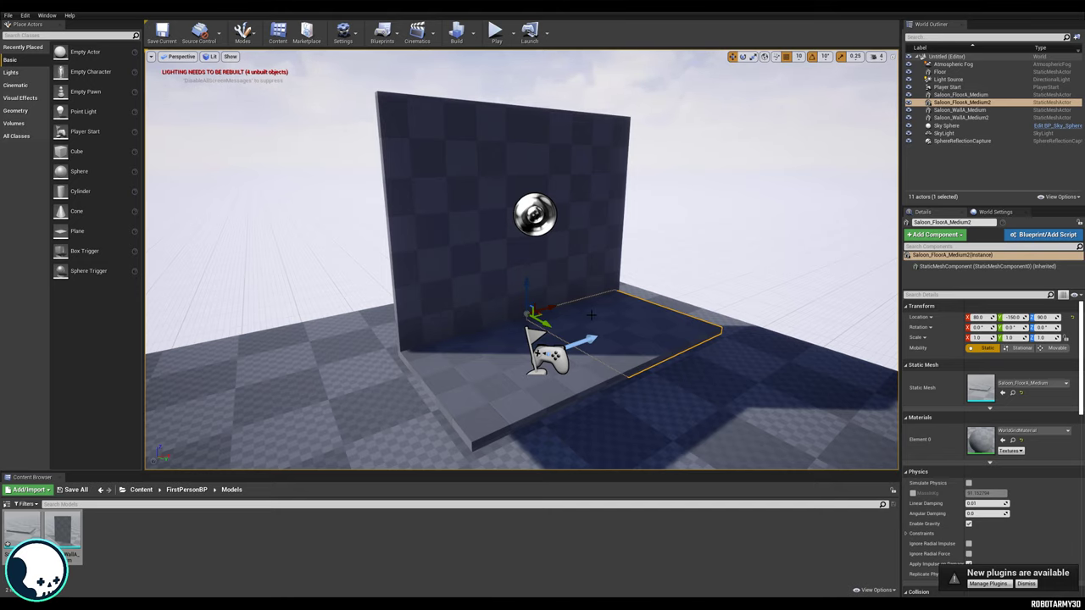
# Select both wall pieces and both floor pieces and move them along Y to -350.
pyautogui.keyDown('alt'); pyautogui.moveTo(588, 314); pyautogui.dragTo(615, 360); pyautogui.keyUp('alt')
pyautogui.click(460, 173)
pyautogui.keyDown('alt'); pyautogui.moveTo(631, 267); pyautogui.dragTo(547, 233); pyautogui.keyUp('alt')
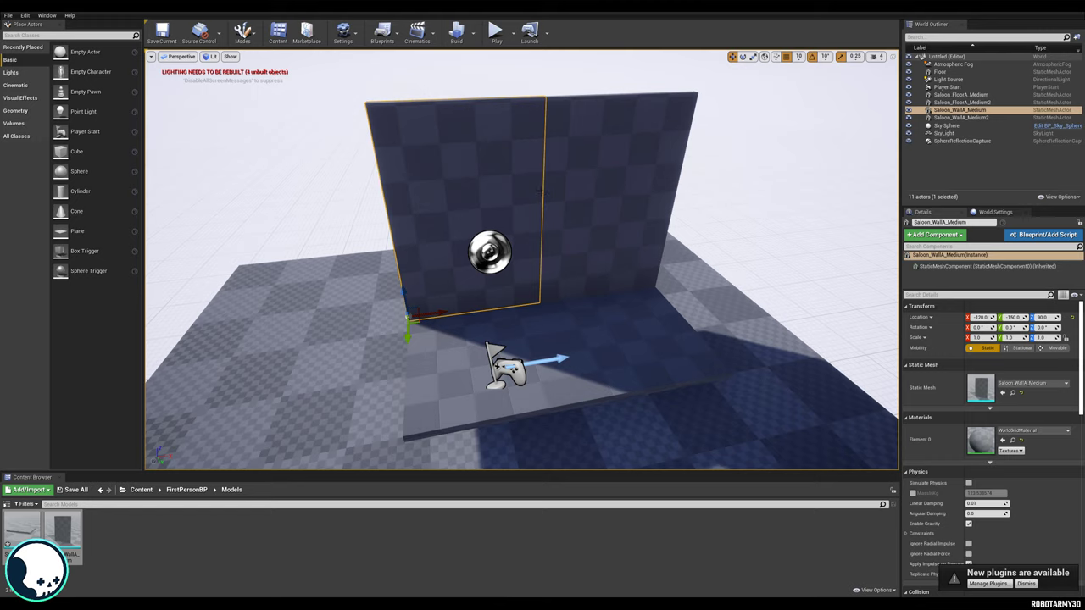
pyautogui.keyDown('alt'); pyautogui.moveTo(558, 227); pyautogui.dragTo(593, 191); pyautogui.keyUp('alt')
pyautogui.click(574, 193)
pyautogui.keyDown('alt'); pyautogui.moveTo(602, 269); pyautogui.dragTo(568, 329); pyautogui.keyUp('alt')
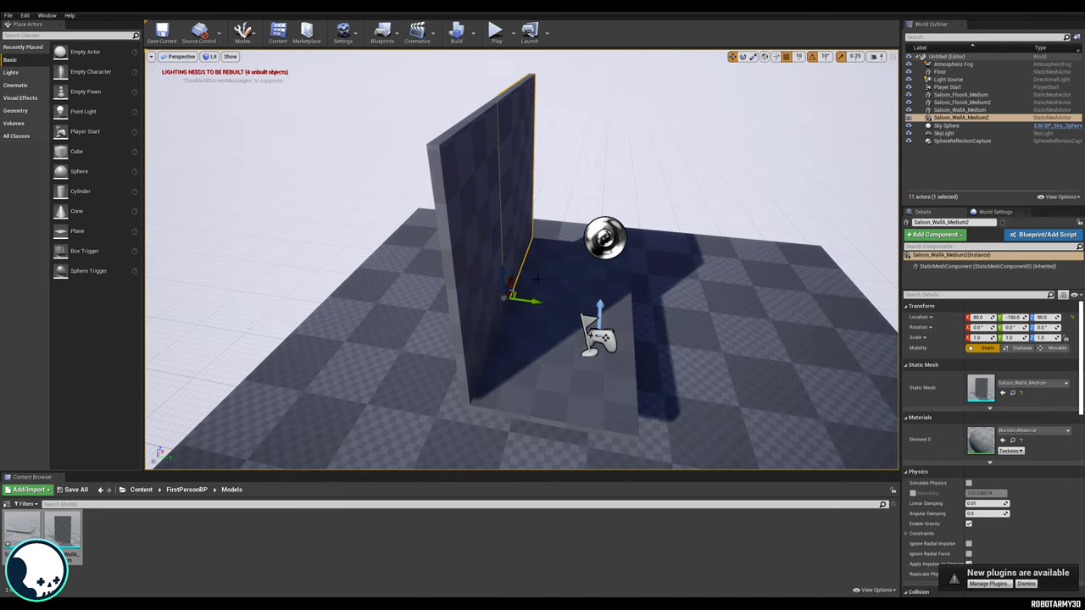
pyautogui.click(568, 329)
pyautogui.keyDown('ctrl'); pyautogui.click(530, 334); pyautogui.keyUp('ctrl')
pyautogui.keyDown('ctrl'); pyautogui.click(486, 305); pyautogui.keyUp('ctrl')
pyautogui.keyDown('ctrl'); pyautogui.click(518, 239); pyautogui.keyUp('ctrl')
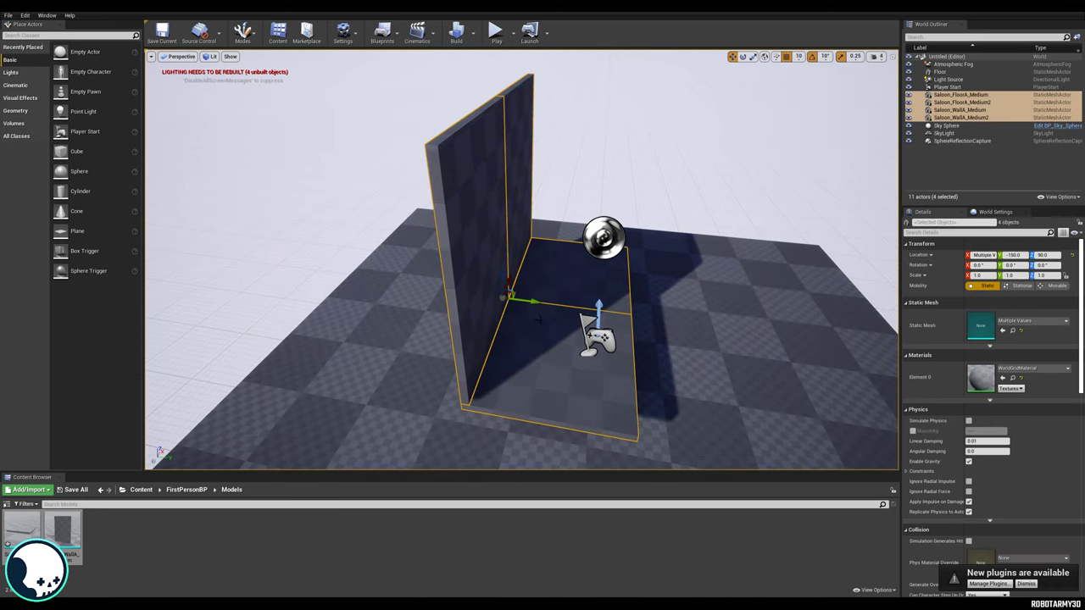
pyautogui.moveTo(534, 303); pyautogui.dragTo(413, 284)
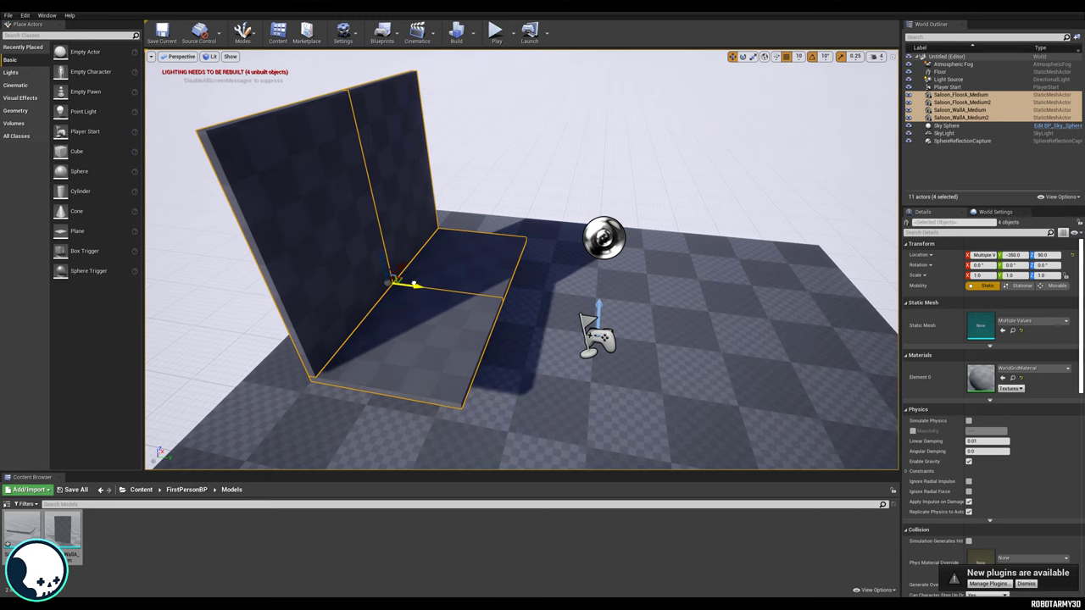
pyautogui.moveTo(556, 300); pyautogui.dragTo(552, 250, button='middle')
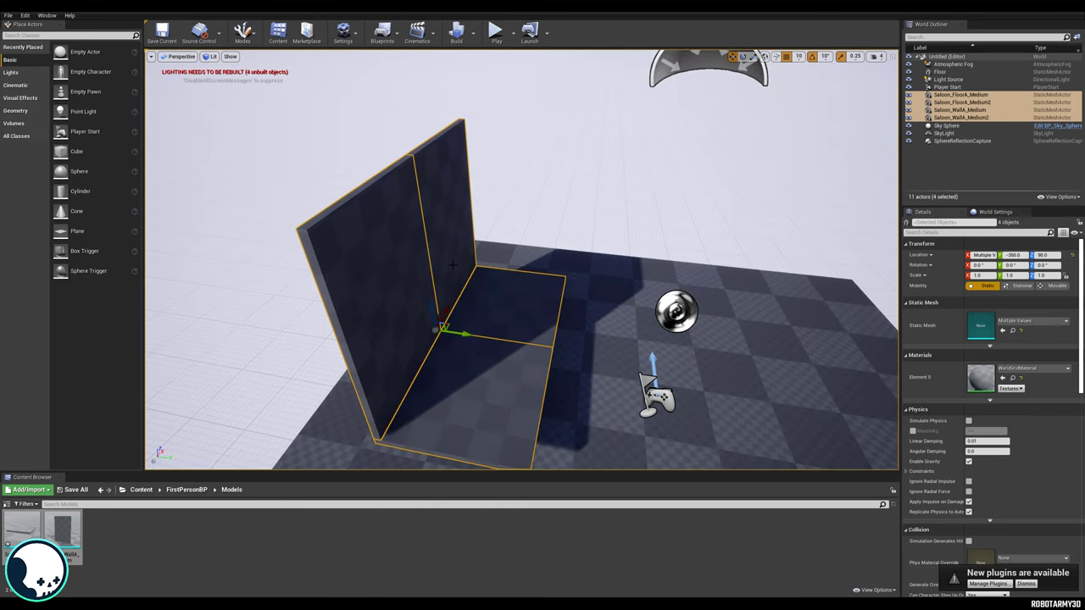
# Duplicate the second wall piece rotated 90° about Z and move the copy to X 280 to form the room's corner.
pyautogui.click(458, 244)
pyautogui.press('e')
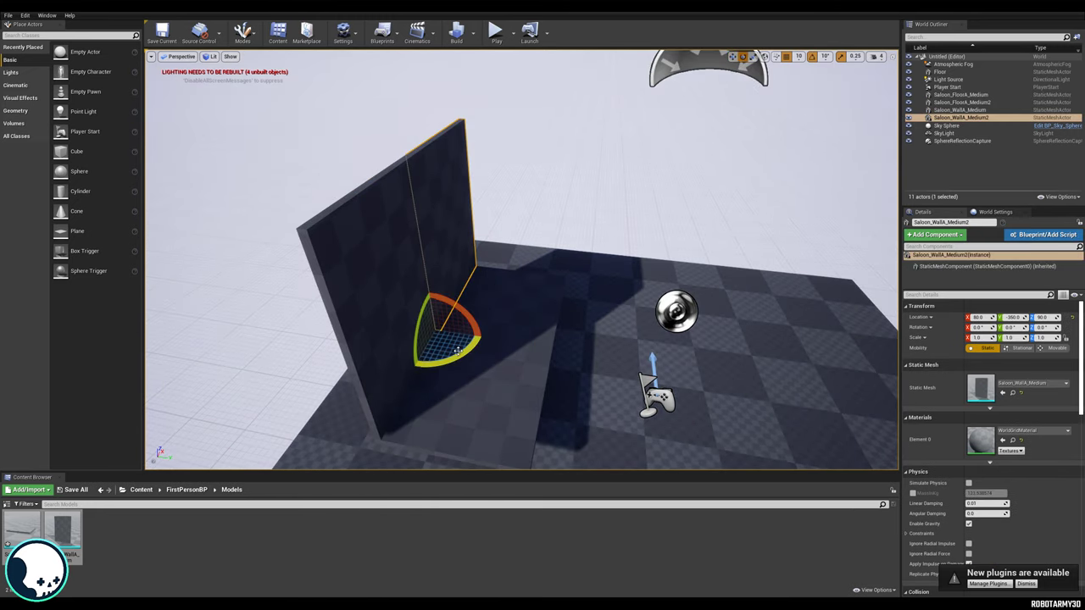
pyautogui.keyDown('alt'); pyautogui.moveTo(460, 354); pyautogui.dragTo(485, 341); pyautogui.keyUp('alt')
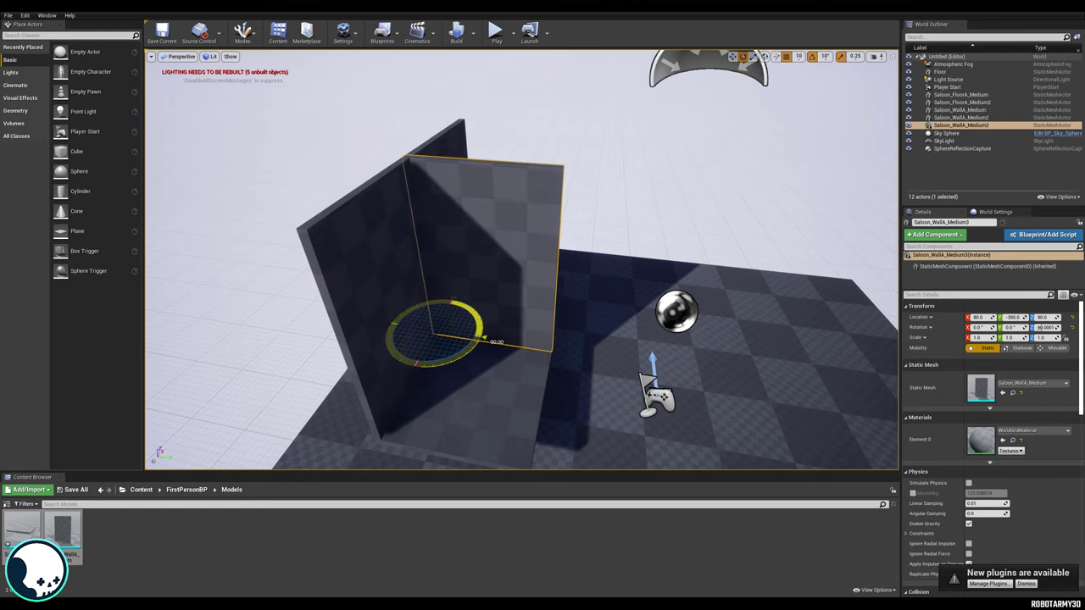
pyautogui.press('w')
pyautogui.keyDown('alt'); pyautogui.moveTo(531, 307); pyautogui.dragTo(657, 202); pyautogui.keyUp('alt')
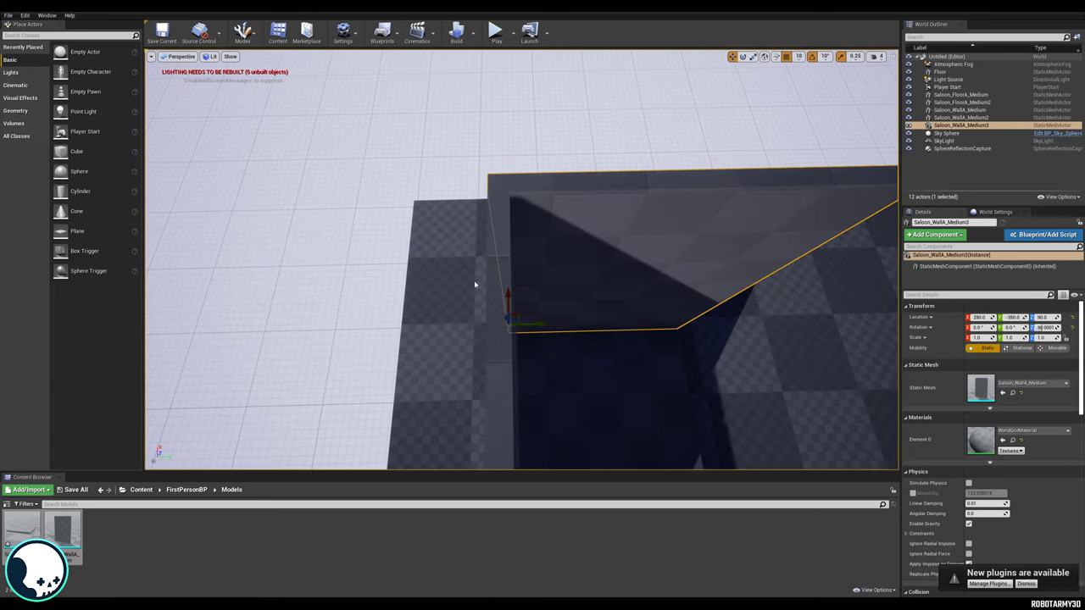
pyautogui.click(502, 191)
pyautogui.click(518, 187)
pyautogui.keyDown('alt'); pyautogui.moveTo(518, 186); pyautogui.dragTo(545, 297); pyautogui.keyUp('alt')
# Duplicate the two floor pieces along Y in 200-unit increments, starting at Y -150, to extend the floor to six pieces.
pyautogui.click(502, 297)
pyautogui.keyDown('shift'); pyautogui.click(474, 343); pyautogui.keyUp('shift')
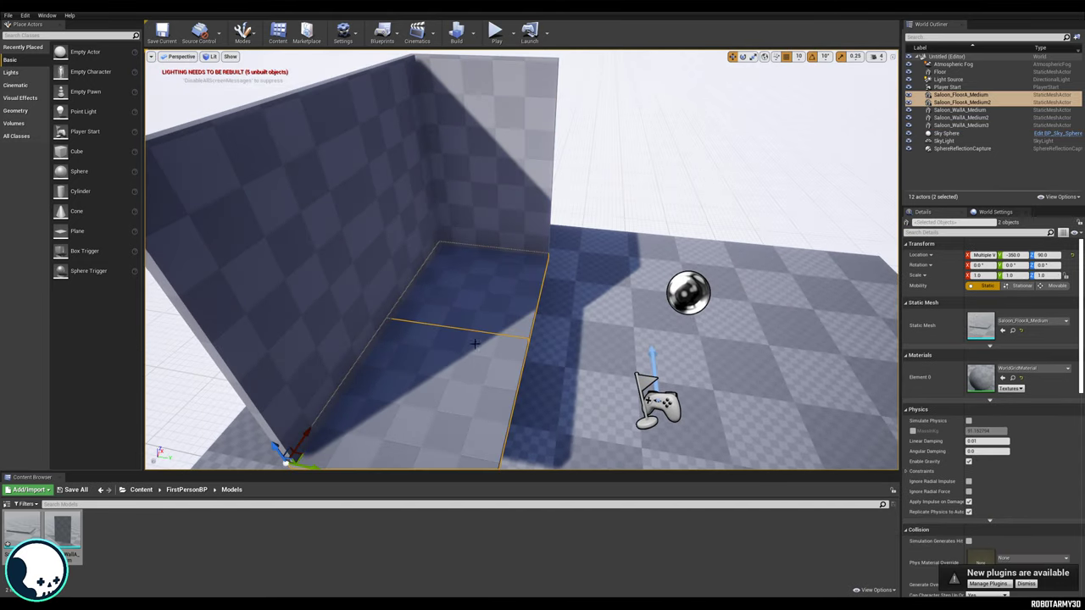
pyautogui.scroll(-3, 493, 327)
pyautogui.keyDown('alt'); pyautogui.moveTo(493, 327); pyautogui.dragTo(489, 297); pyautogui.keyUp('alt')
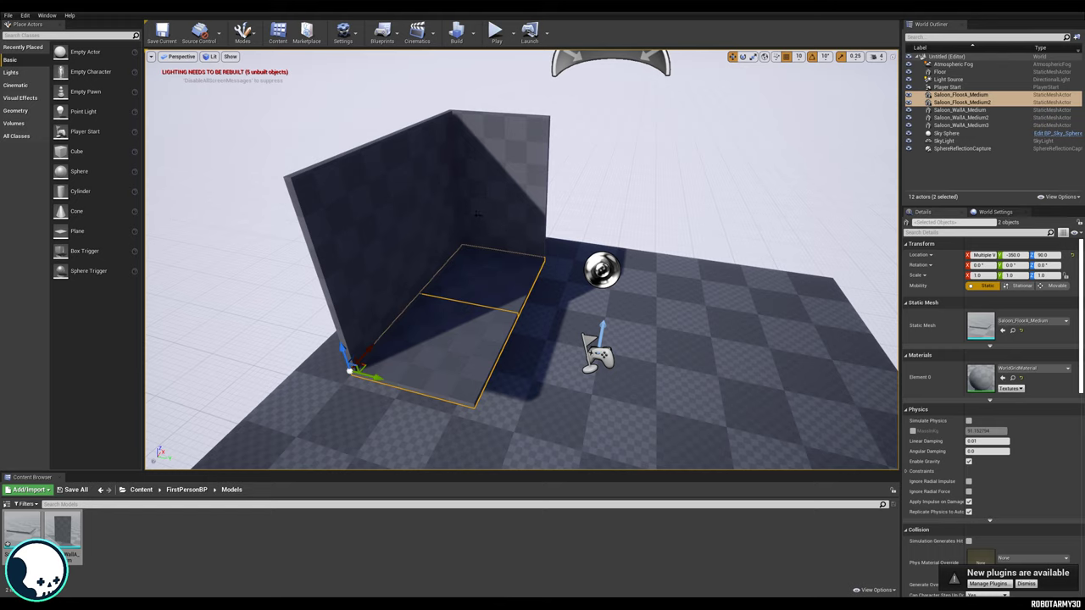
pyautogui.keyDown('alt'); pyautogui.moveTo(465, 327); pyautogui.dragTo(454, 276); pyautogui.keyUp('alt')
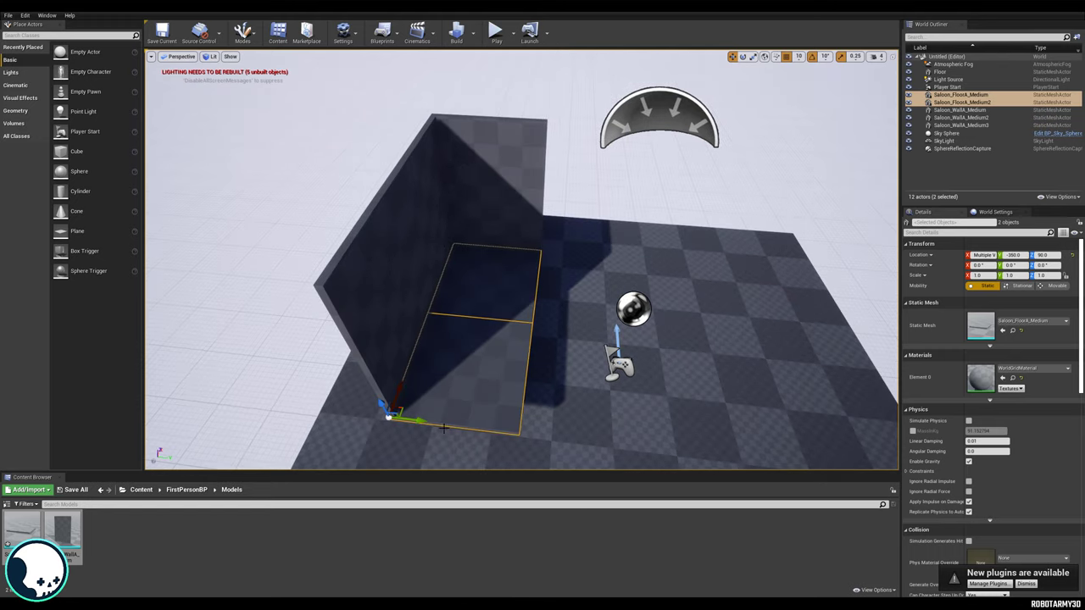
pyautogui.moveTo(421, 429); pyautogui.dragTo(532, 431)
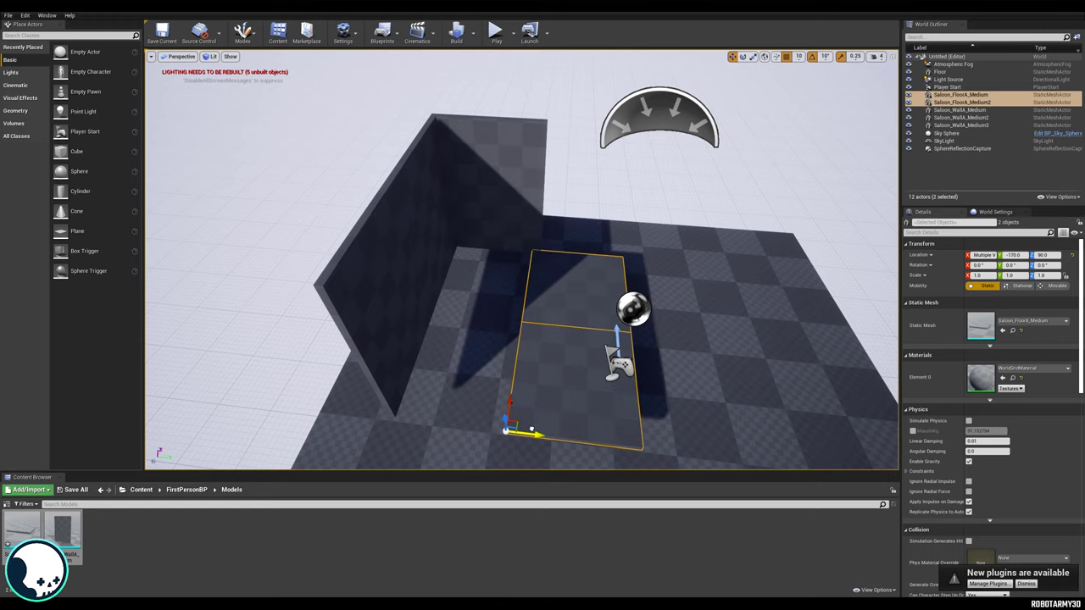
pyautogui.hotkey('ctrl', 'z')
pyautogui.keyDown('alt'); pyautogui.moveTo(412, 421); pyautogui.dragTo(536, 436); pyautogui.keyUp('alt')
pyautogui.keyDown('alt'); pyautogui.moveTo(566, 331); pyautogui.dragTo(553, 326); pyautogui.keyUp('alt')
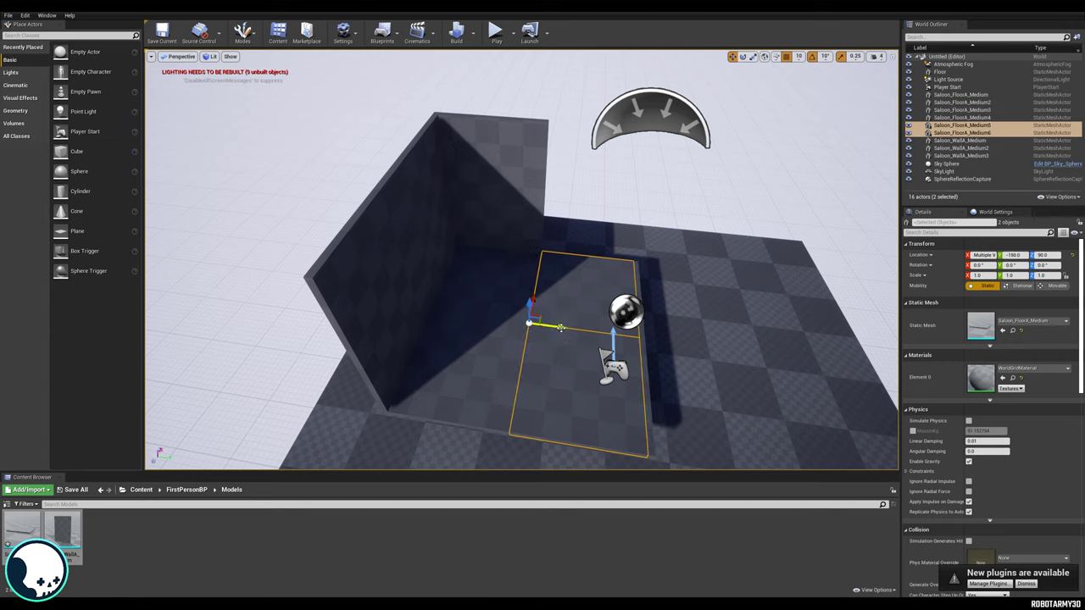
pyautogui.hotkey('ctrl', 'z')
pyautogui.hotkey('ctrl', 'z')
pyautogui.moveTo(420, 419); pyautogui.dragTo(543, 435)
pyautogui.hotkey('ctrl', 'z')
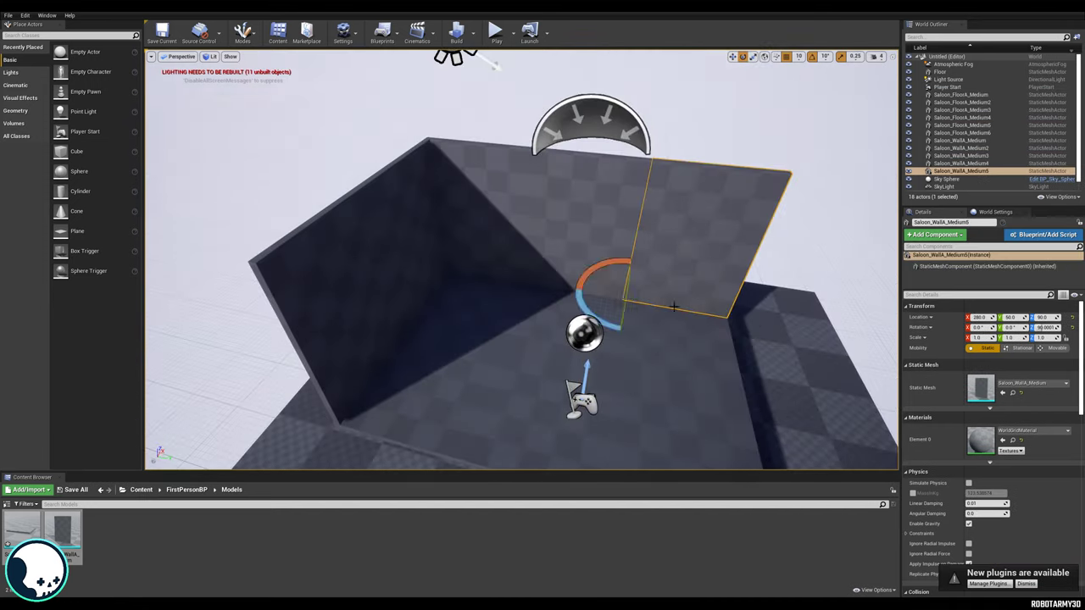
# Duplicate and rotate wall pieces around the remaining sides of the floor, leaving a doorway gap in the front wall.
pyautogui.moveTo(628, 266); pyautogui.dragTo(642, 263)
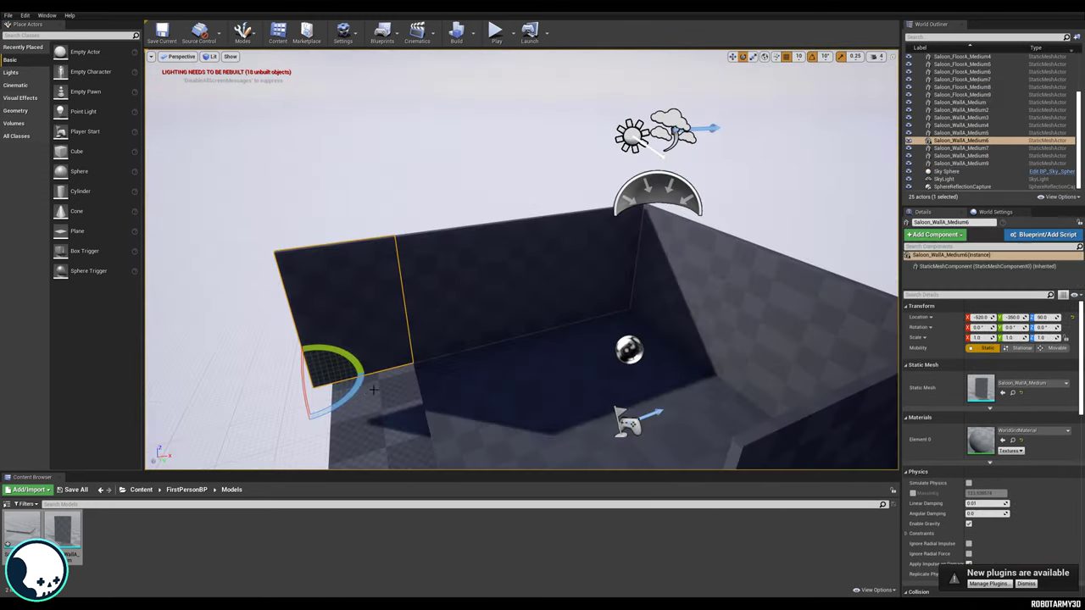
pyautogui.moveTo(327, 375); pyautogui.dragTo(431, 431)
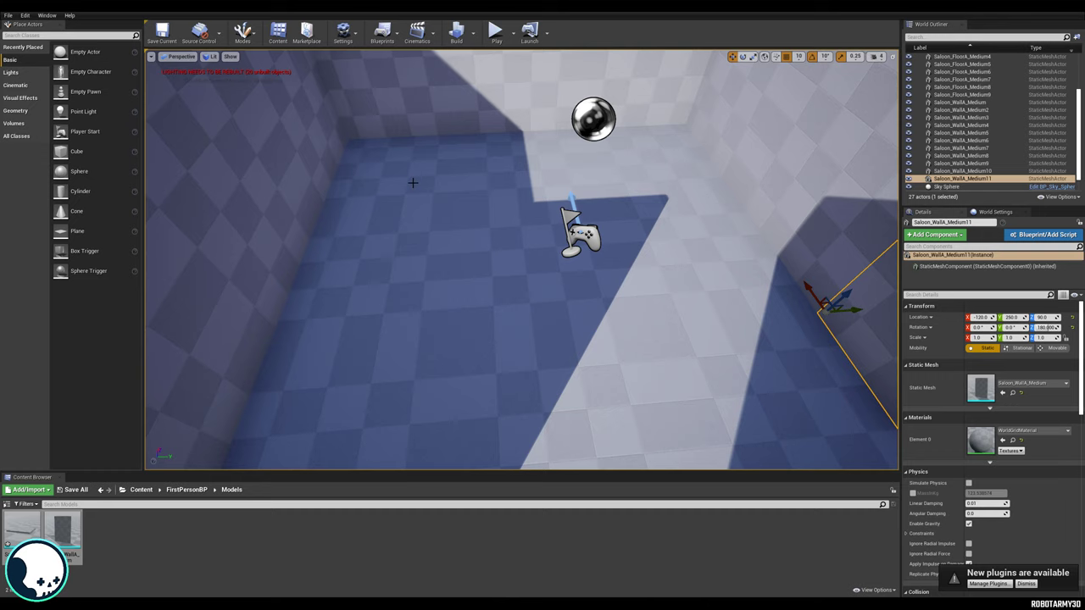
# Select all nine saloon floor pieces and duplicate them upward to Z 390 as the room's ceiling.
pyautogui.click(303, 201)
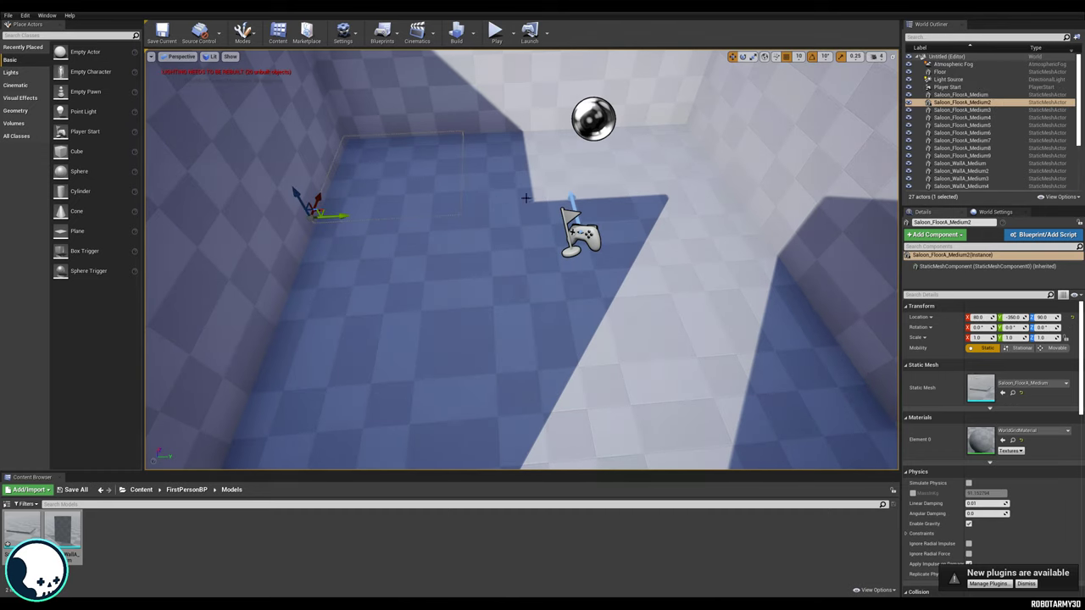
pyautogui.keyDown('ctrl'); pyautogui.click(516, 177); pyautogui.keyUp('ctrl')
pyautogui.keyDown('ctrl'); pyautogui.click(669, 251); pyautogui.keyUp('ctrl')
pyautogui.keyDown('ctrl'); pyautogui.click(540, 284); pyautogui.keyUp('ctrl')
pyautogui.keyDown('ctrl'); pyautogui.click(416, 281); pyautogui.keyUp('ctrl')
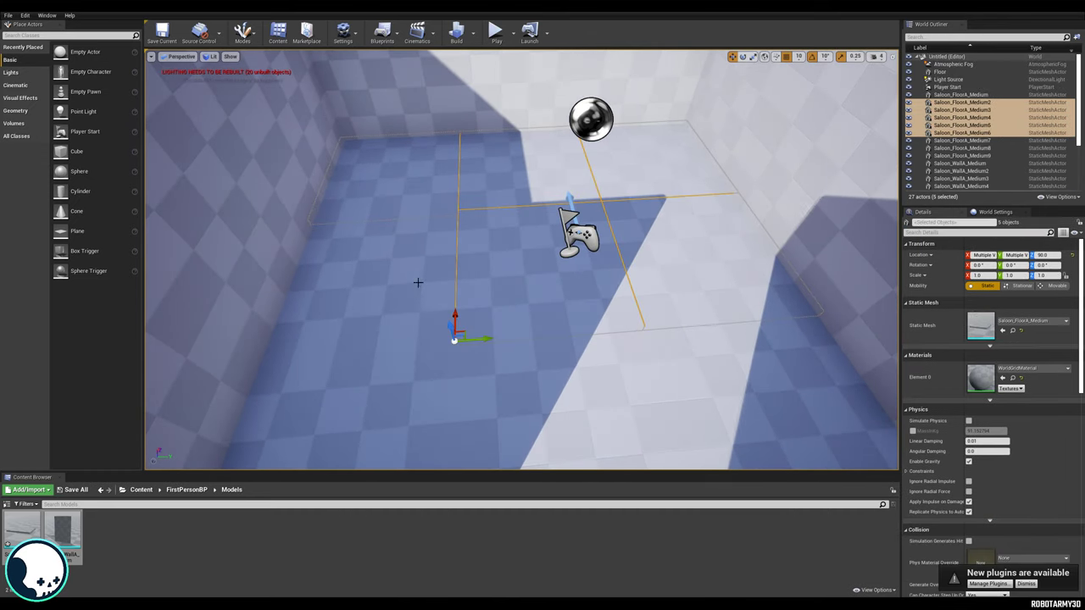
pyautogui.keyDown('ctrl'); pyautogui.click(401, 366); pyautogui.keyUp('ctrl')
pyautogui.keyDown('ctrl'); pyautogui.click(537, 382); pyautogui.keyUp('ctrl')
pyautogui.keyDown('ctrl'); pyautogui.click(593, 378); pyautogui.keyUp('ctrl')
pyautogui.keyDown('ctrl'); pyautogui.click(709, 370); pyautogui.keyUp('ctrl')
pyautogui.scroll(-6, 702, 369)
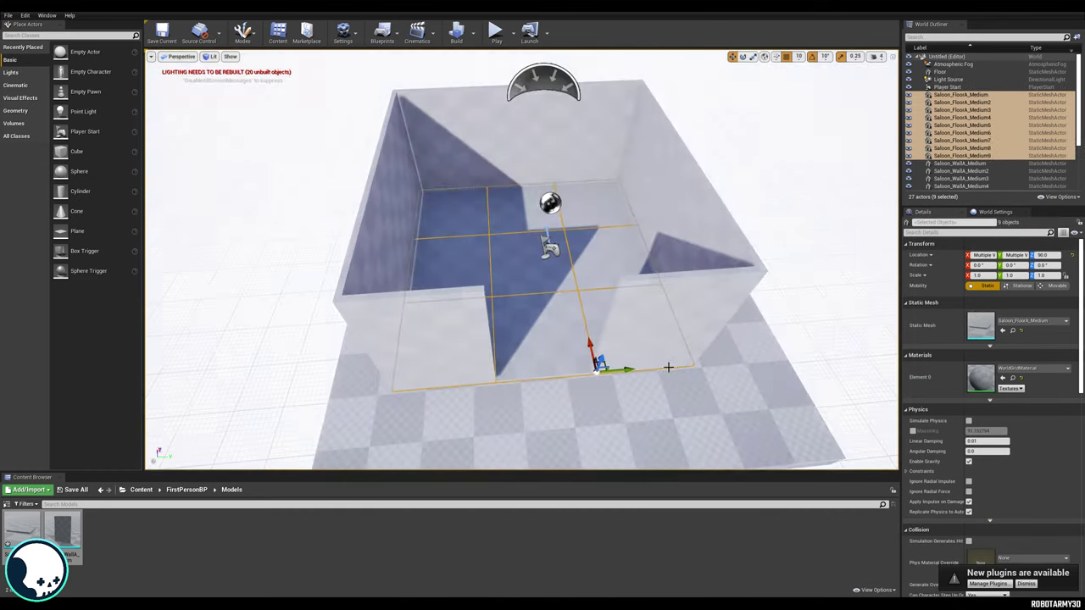
pyautogui.keyDown('alt'); pyautogui.moveTo(668, 367); pyautogui.dragTo(668, 275); pyautogui.keyUp('alt')
pyautogui.keyDown('alt'); pyautogui.moveTo(600, 284); pyautogui.dragTo(631, 104); pyautogui.keyUp('alt')
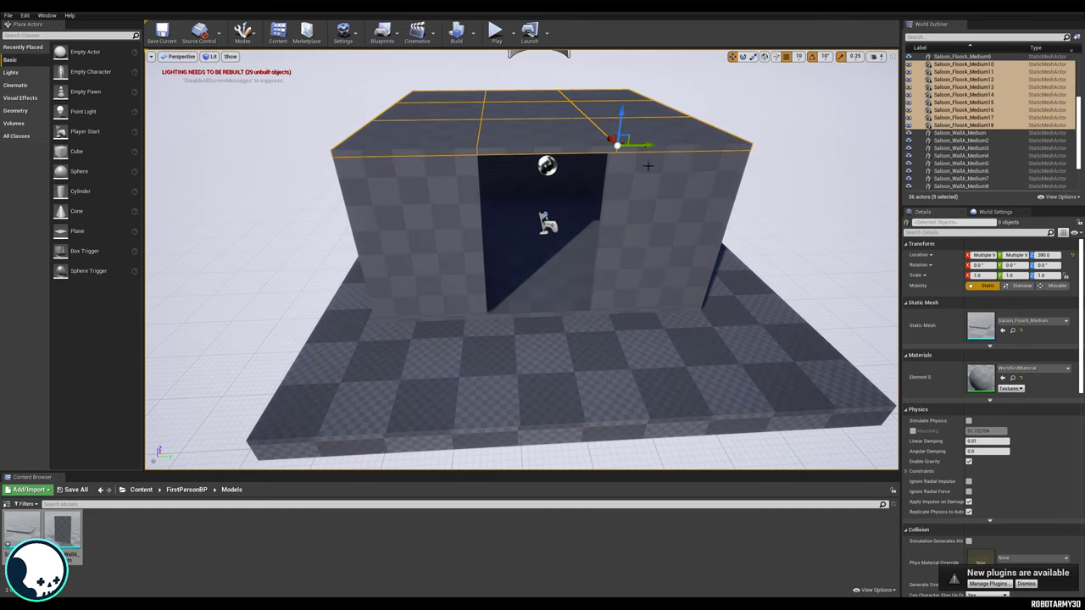
# Inspect the assembled room from outside the doorway and from the interior.
pyautogui.moveTo(647, 166); pyautogui.dragTo(639, 132, button='right')
pyautogui.press('w')
pyautogui.click(629, 208)
pyautogui.press('w')
pyautogui.moveTo(629, 208); pyautogui.dragTo(703, 219, button='right')
pyautogui.press('w')
pyautogui.press('s')
pyautogui.press('a')
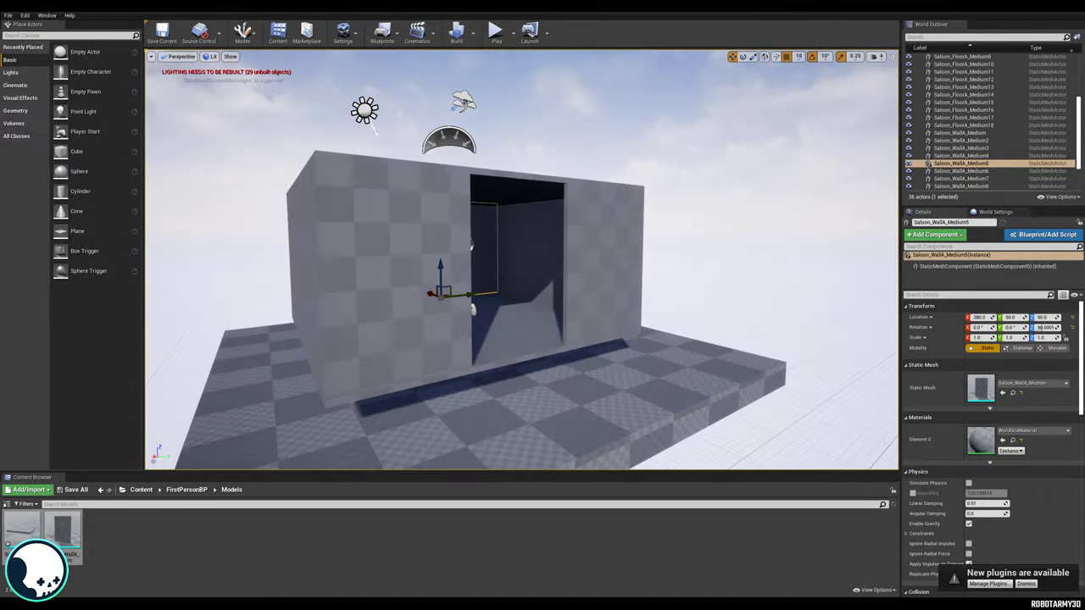
pyautogui.press('w')
pyautogui.moveTo(367, 181)
pyautogui.mouseDown(button='right')
pyautogui.moveTo(301, 178)
pyautogui.moveTo(367, 181)
pyautogui.mouseUp(button='right')
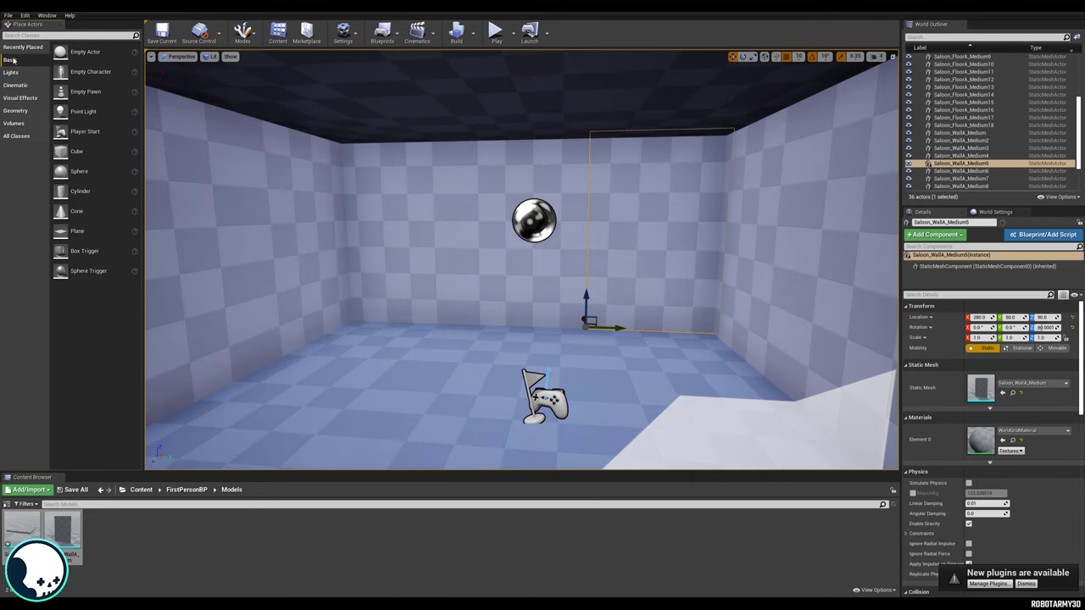
# Place a point light inside the room and raise it to Z 290, just below the ceiling.
pyautogui.click(16, 72)
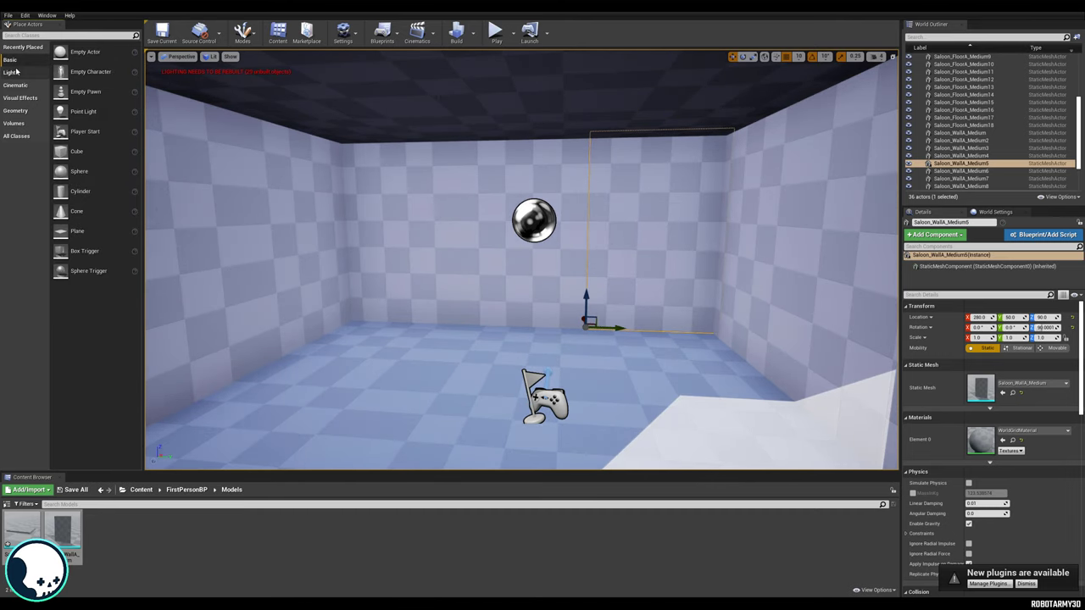
pyautogui.moveTo(83, 72); pyautogui.dragTo(514, 374)
pyautogui.moveTo(514, 304); pyautogui.dragTo(514, 168)
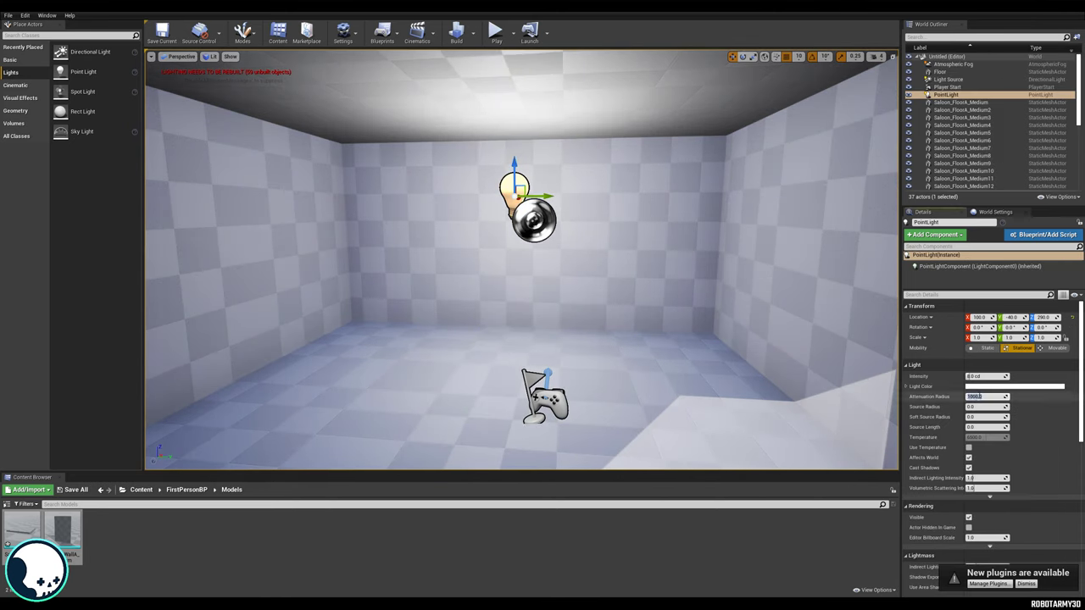
# Set the point light's attenuation radius to 600 and its intensity to 5 cd.
pyautogui.click(981, 397)
pyautogui.write('600')
pyautogui.press('Return')
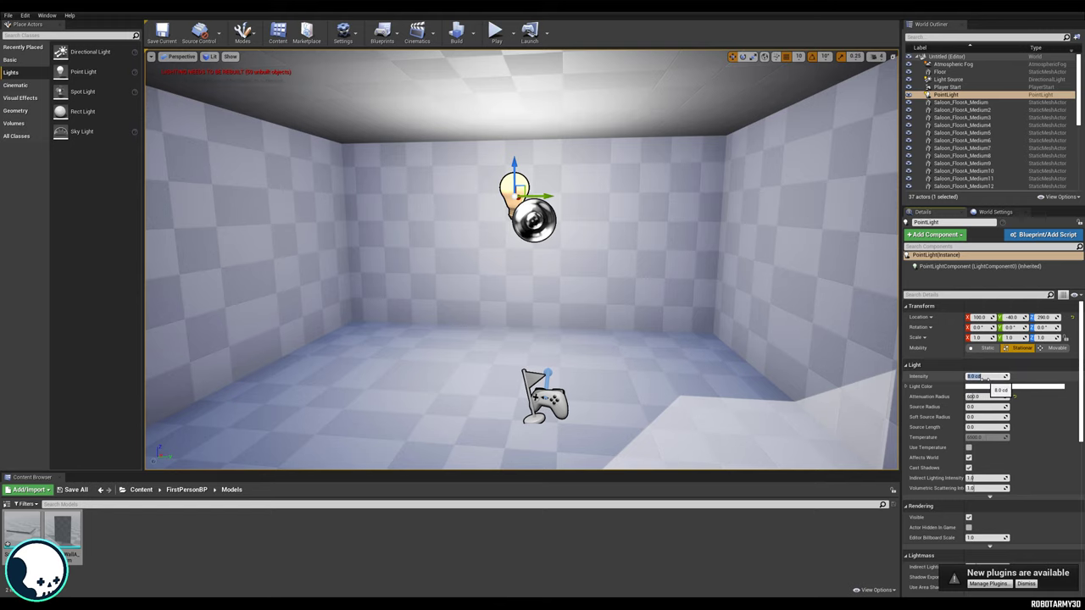
pyautogui.write('5')
pyautogui.press('Return')
# Examine the lit room from outside the doorway, including its front wall and the surrounding ground.
pyautogui.press('s')
pyautogui.moveTo(599, 184); pyautogui.dragTo(585, 165, button='right')
pyautogui.press('a')
pyautogui.press('d')
pyautogui.press('s')
pyautogui.press('e')
pyautogui.press('q')
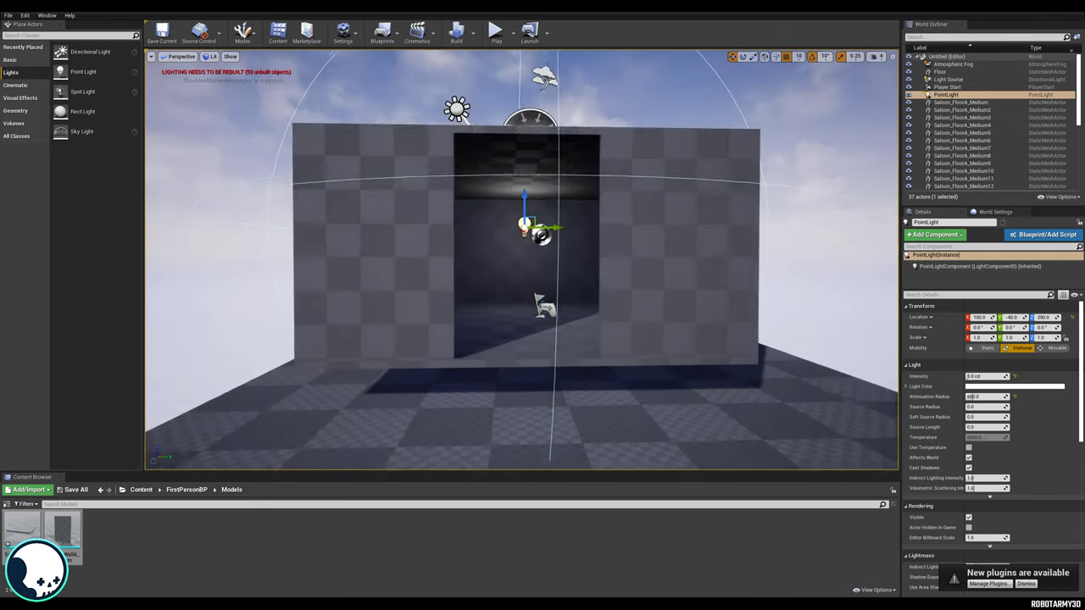
pyautogui.moveTo(585, 242); pyautogui.dragTo(376, 407, button='right')
pyautogui.press('w')
pyautogui.press('s')
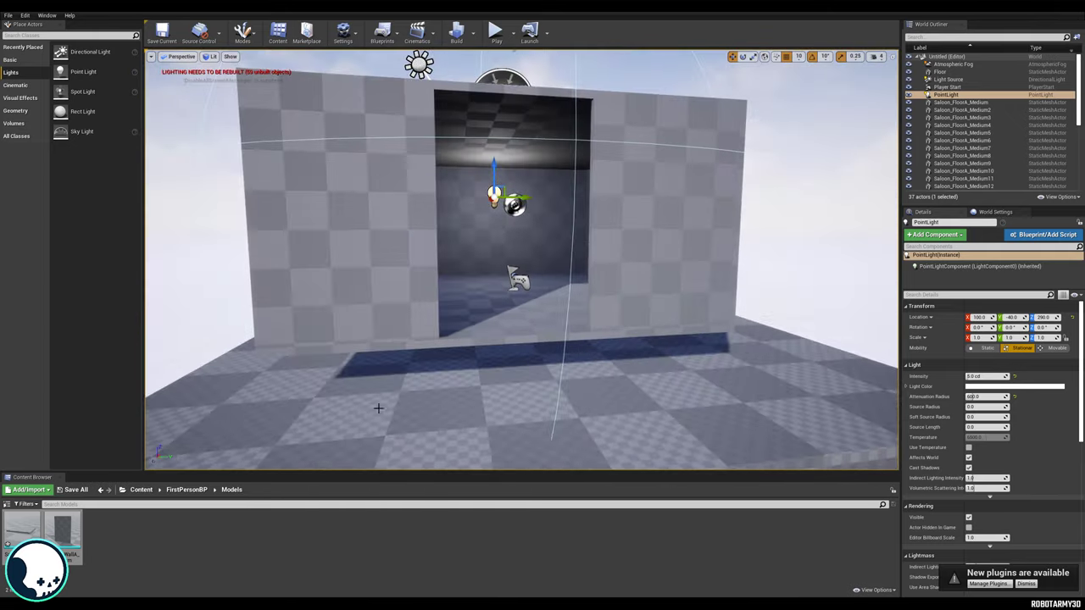
# Open the Saloon_FloorA_Medium mesh for editing and overlay its UV Channel 1 to examine the lightmap layout.
pyautogui.rightClick(24, 529)
pyautogui.moveTo(69, 262)
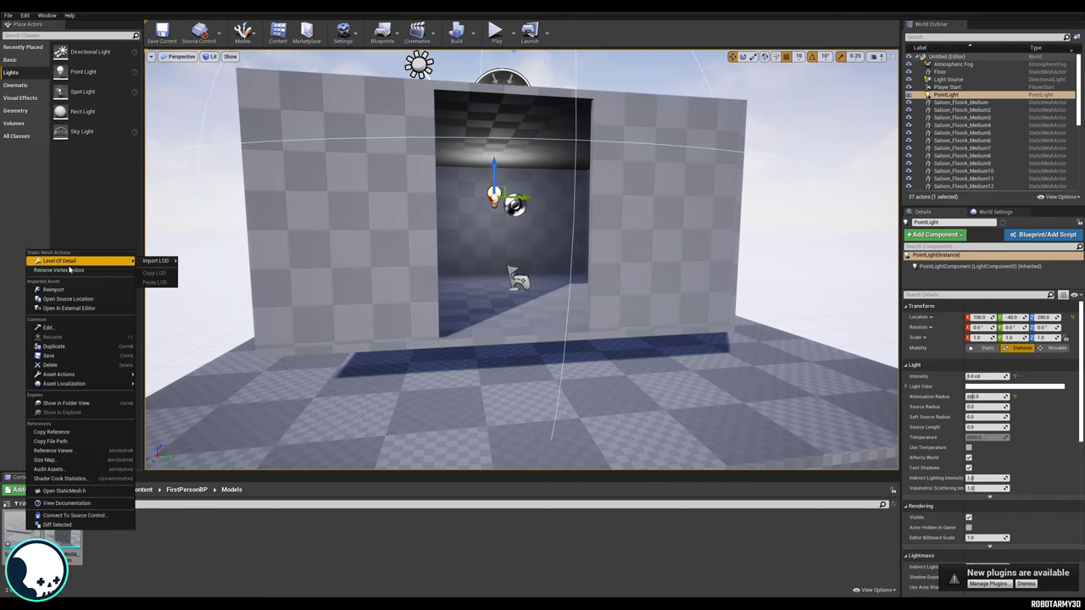
pyautogui.click(48, 327)
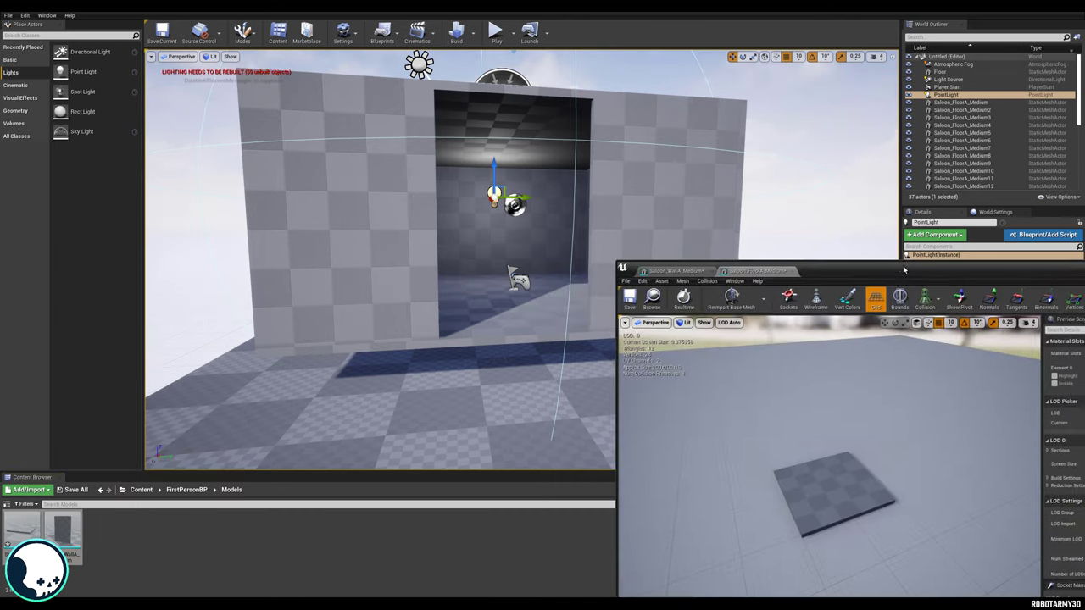
pyautogui.moveTo(904, 270); pyautogui.dragTo(464, 93)
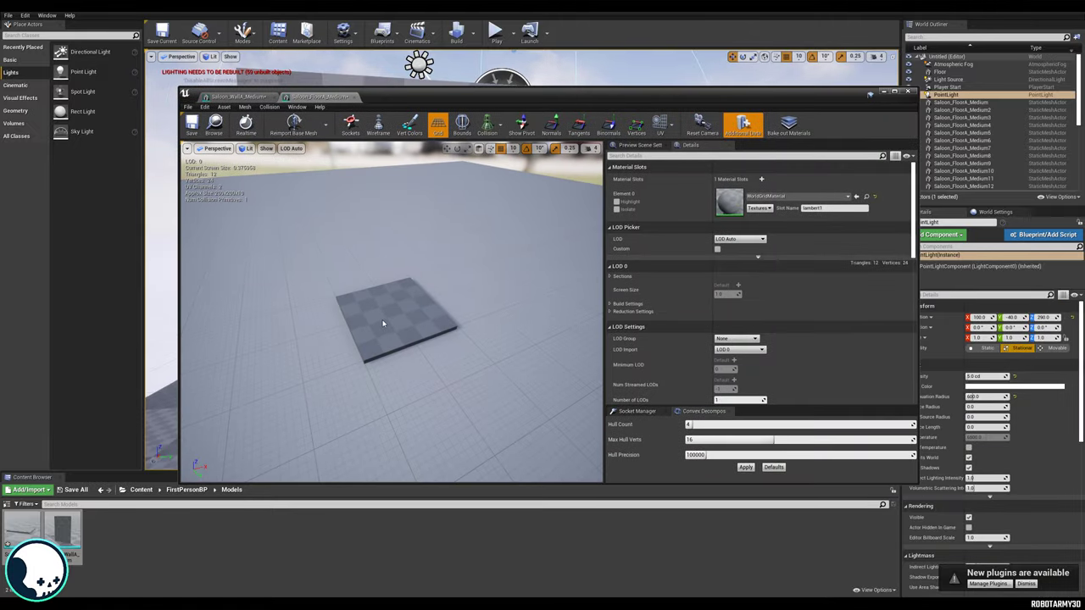
pyautogui.click(665, 127)
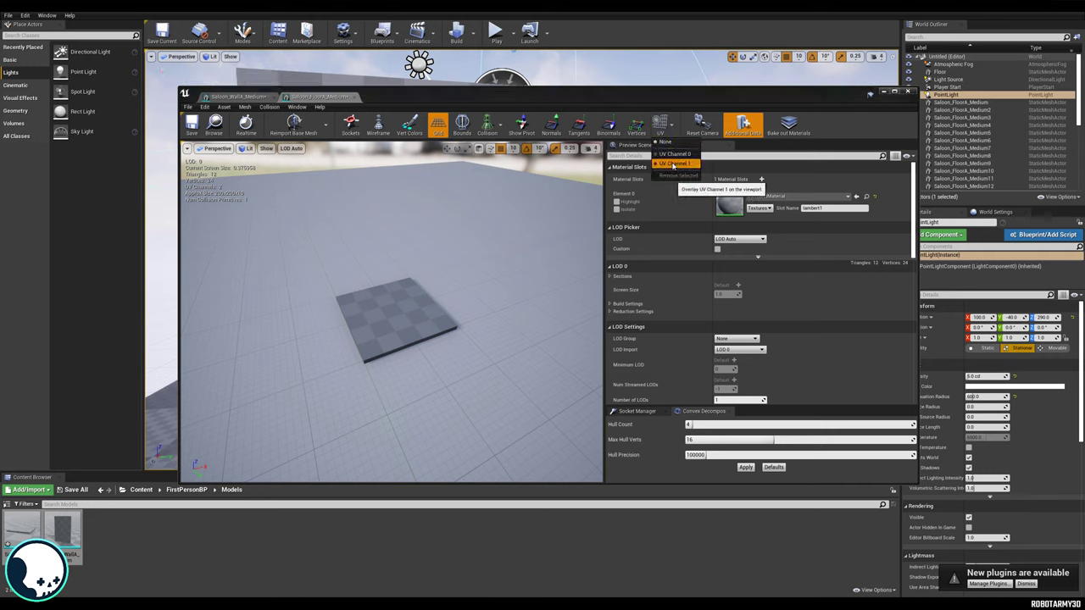
pyautogui.click(674, 164)
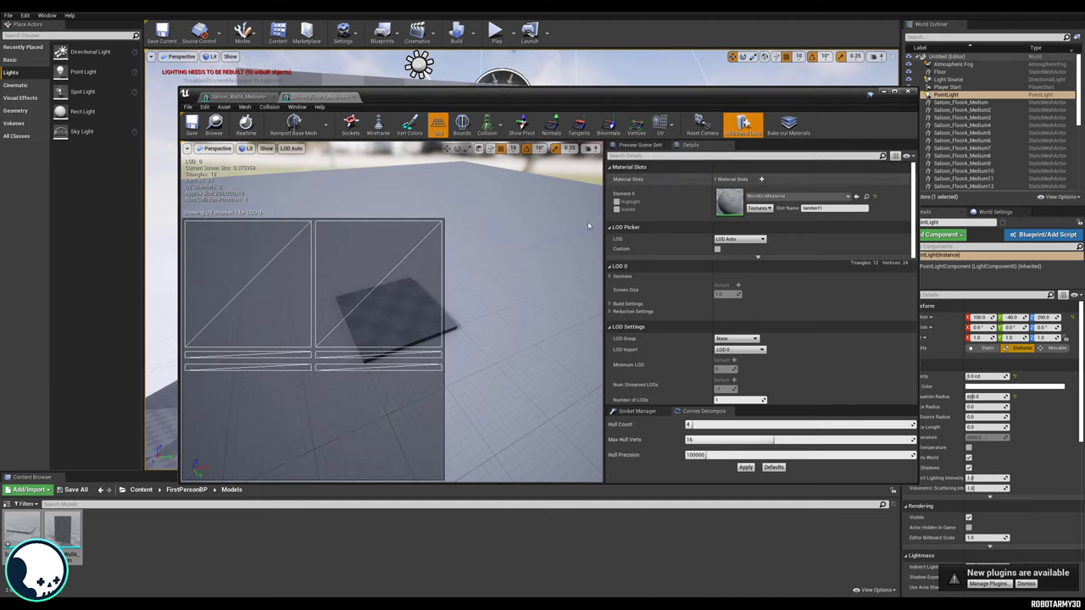
# Set the floor mesh's Light Map Resolution to 256.
pyautogui.scroll(-2, 684, 339)
pyautogui.scroll(-2, 684, 339)
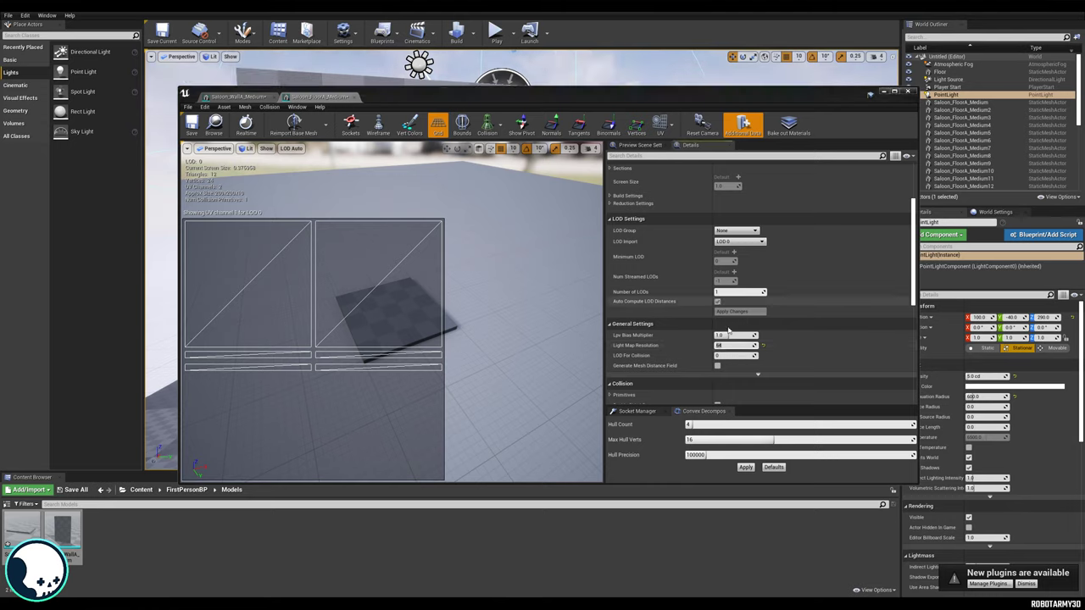
pyautogui.click(725, 345)
pyautogui.write('25')
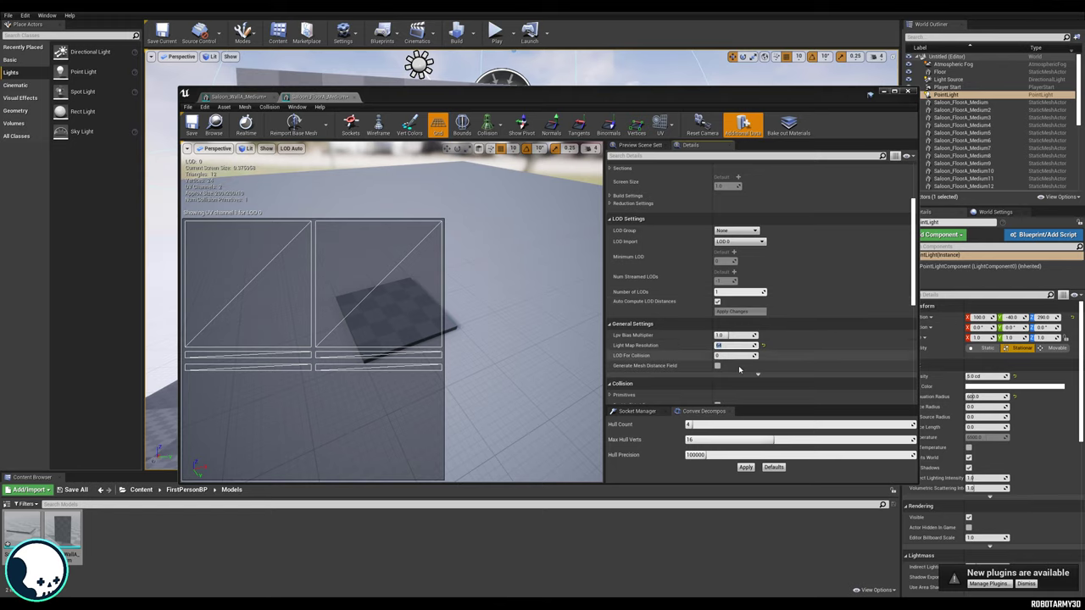
pyautogui.press('Return')
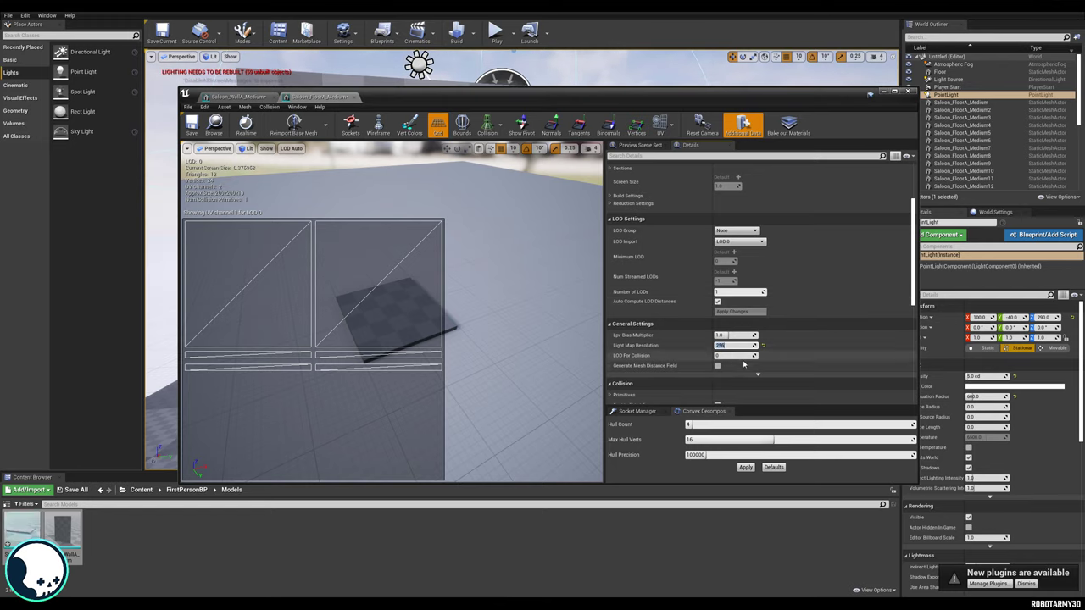
# Check the Light Map Resolution of the Saloon_WallA_Medium mesh and close both mesh editors.
pyautogui.click(238, 96)
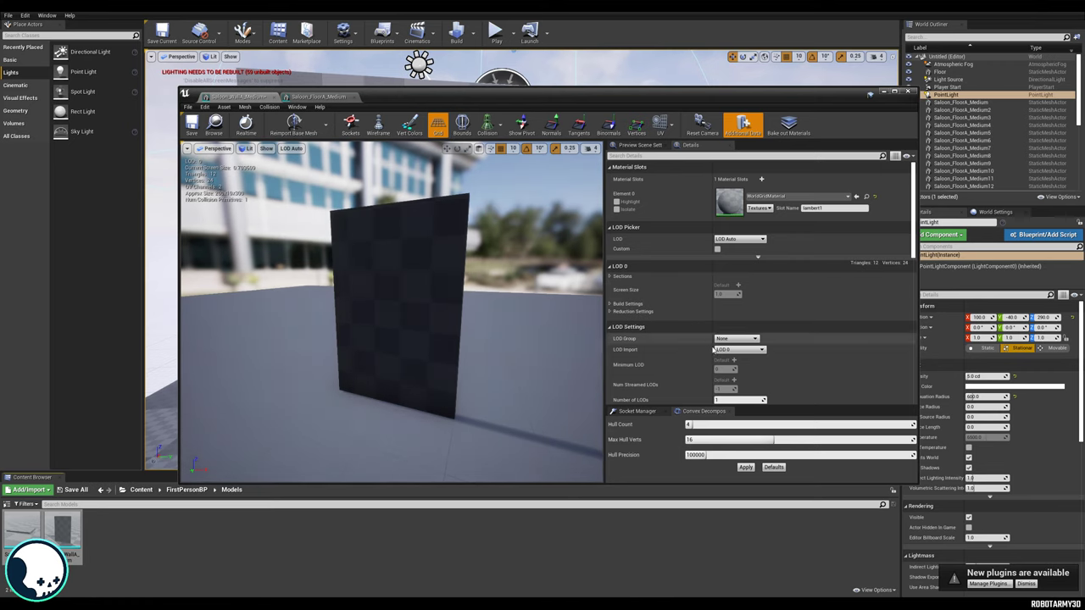
pyautogui.scroll(-3, 712, 355)
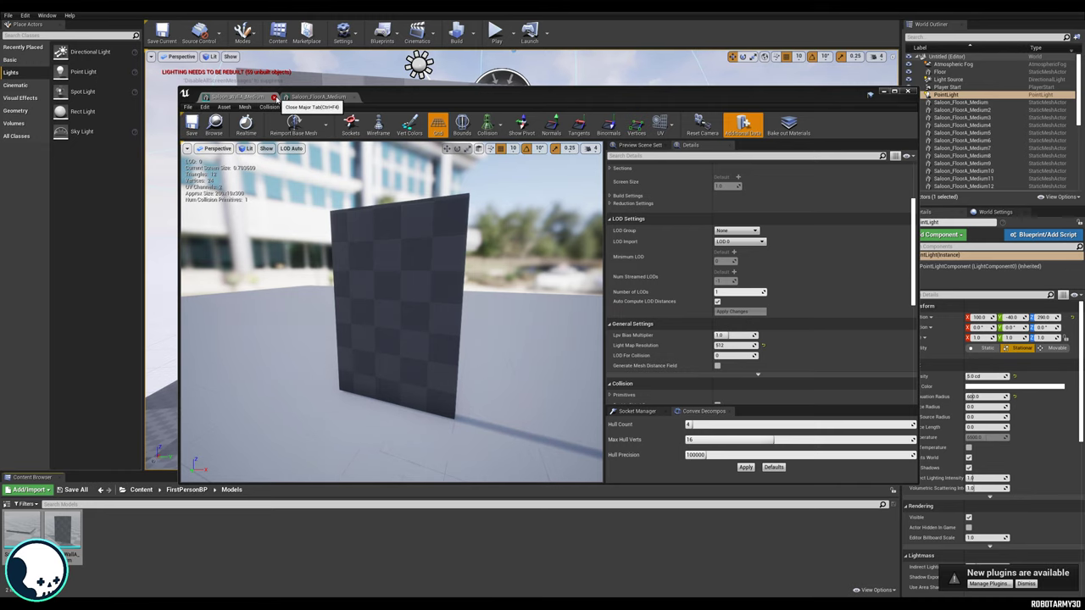
pyautogui.click(274, 97)
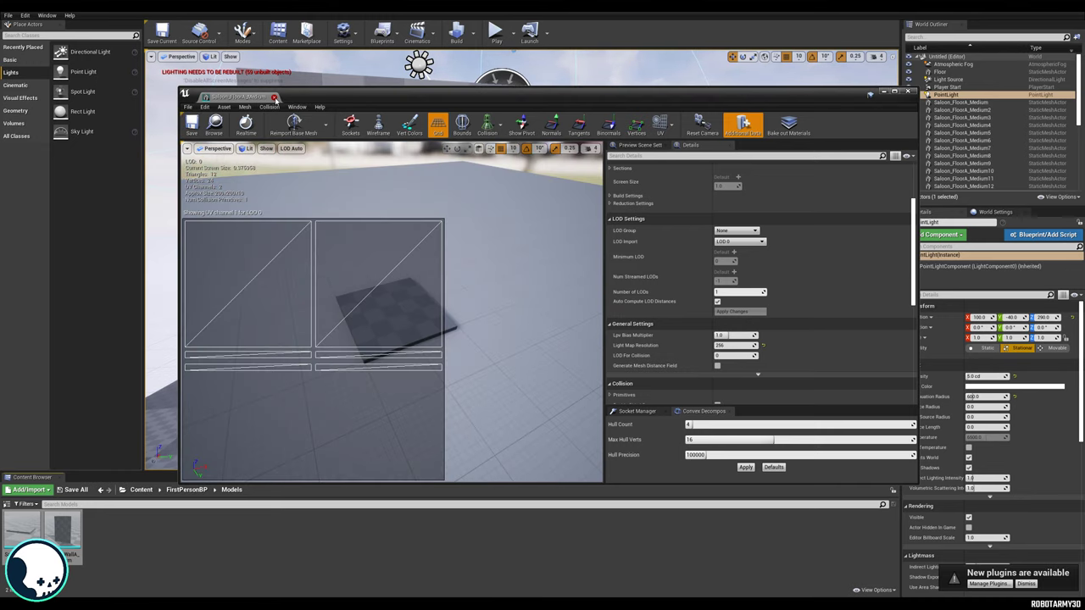
pyautogui.click(273, 97)
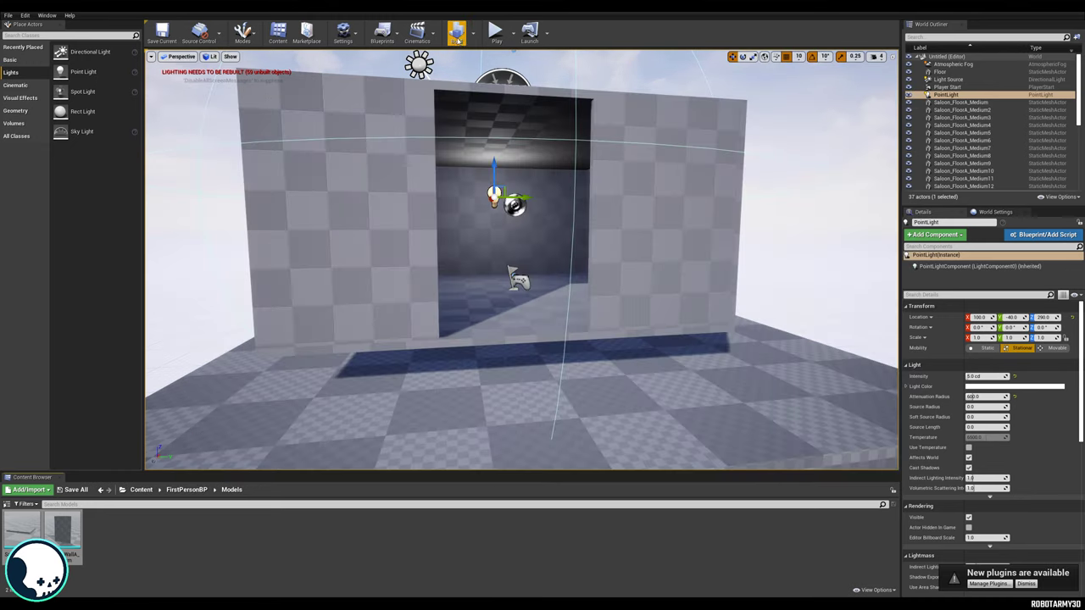
# Build the level's lighting and select the wall piece beside the doorway.
pyautogui.click(456, 35)
pyautogui.click(751, 305)
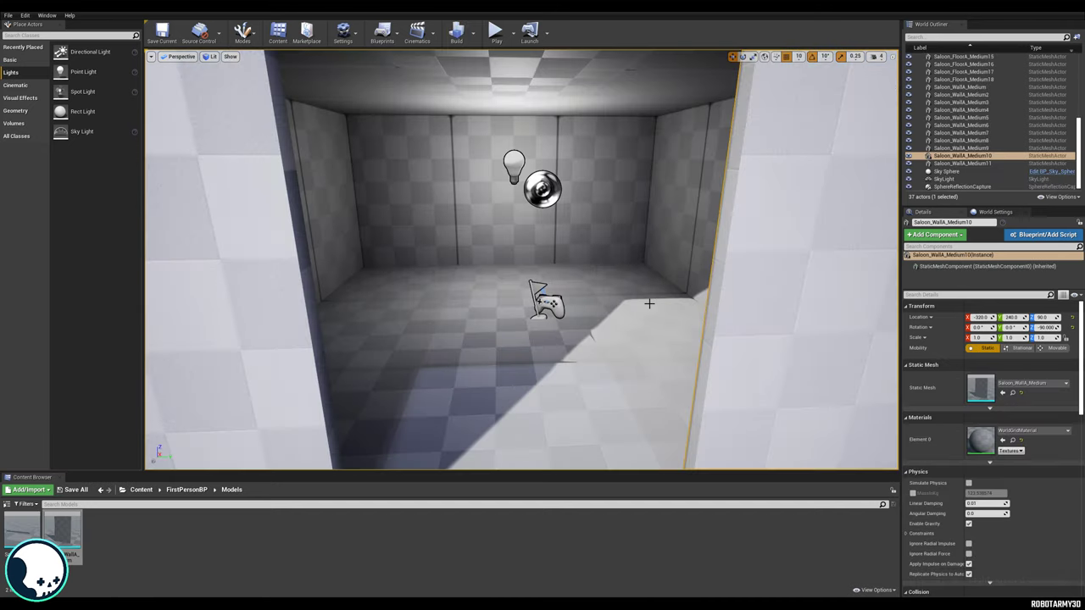
# Examine the seams between the wall, floor and ceiling panels inside the lit room.
pyautogui.press('s')
pyautogui.moveTo(649, 303); pyautogui.dragTo(393, 79, button='right')
pyautogui.press('w')
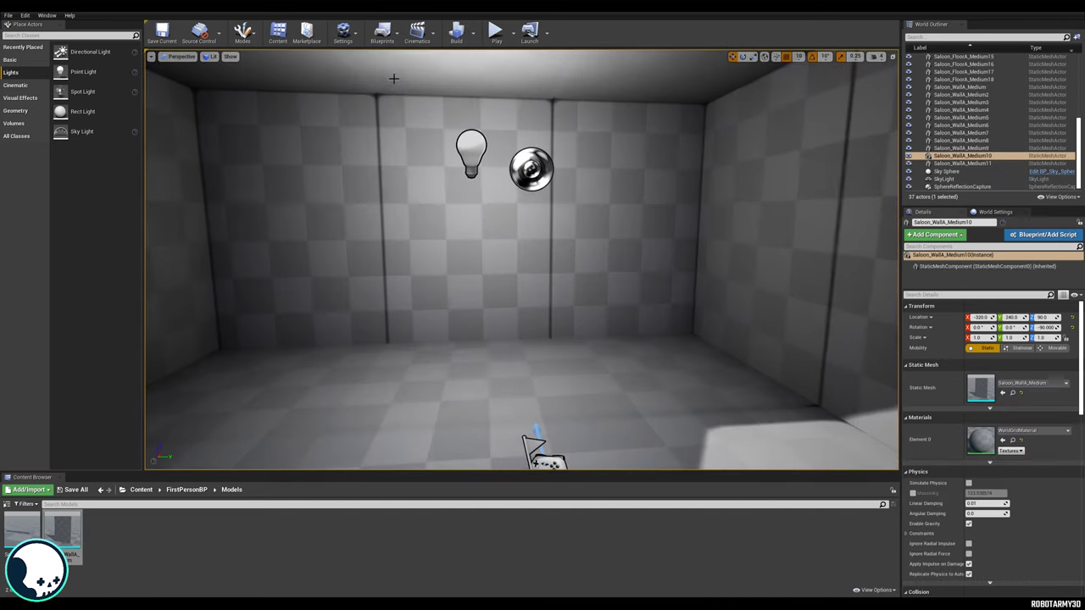
pyautogui.moveTo(385, 315)
pyautogui.mouseDown(button='right')
pyautogui.moveTo(346, 298)
pyautogui.moveTo(474, 324)
pyautogui.moveTo(395, 319)
pyautogui.mouseUp(button='right')
pyautogui.press('s')
pyautogui.press('s')
pyautogui.press('w')
pyautogui.press('w')
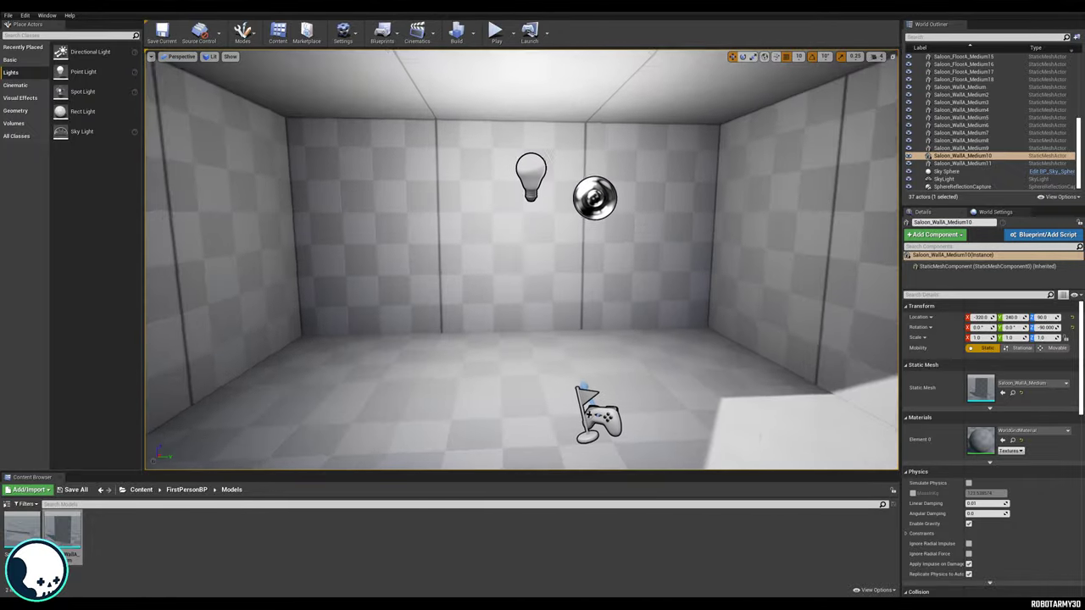
pyautogui.moveTo(417, 222); pyautogui.dragTo(411, 229)
pyautogui.moveTo(593, 325); pyautogui.dragTo(492, 266)
# Inspect UV channel 1 of the Saloon_WallA_Medium static mesh and compare it with the back wall, then close the mesh editor.
pyautogui.click(472, 226)
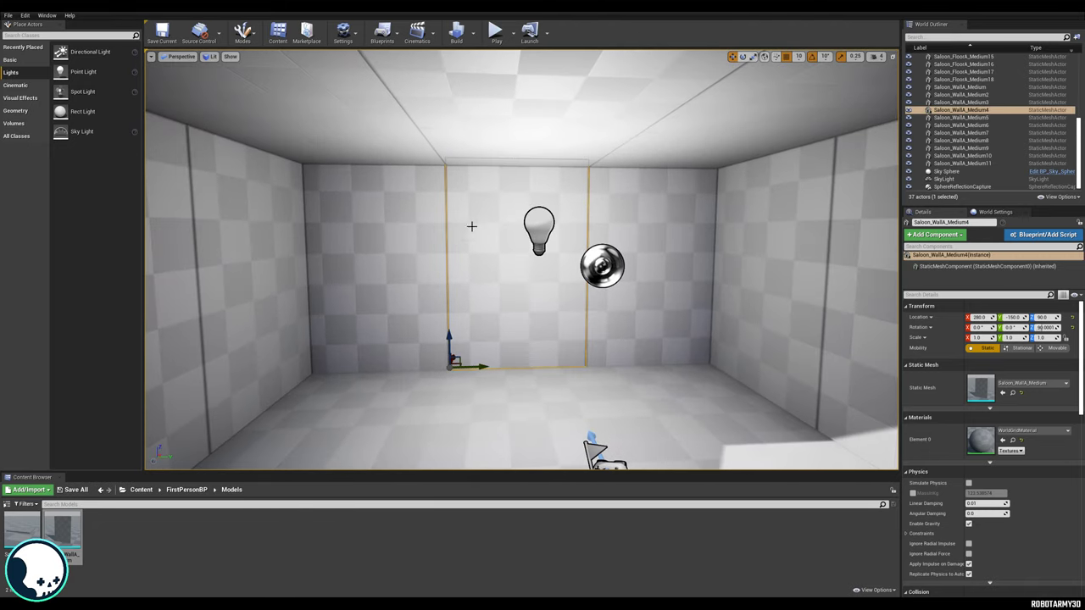
pyautogui.click(65, 535)
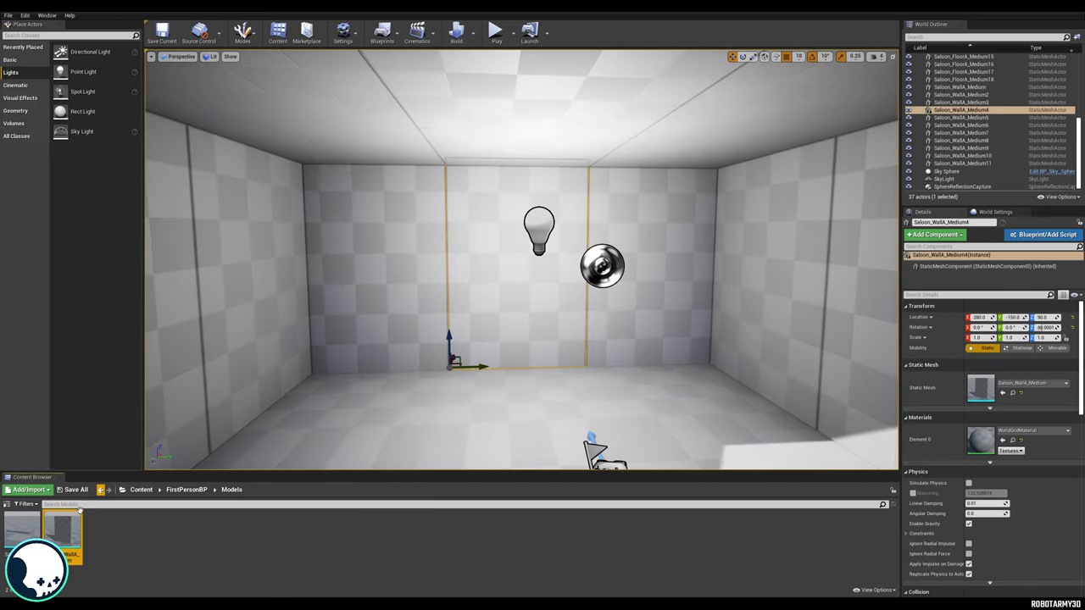
pyautogui.doubleClick(66, 536)
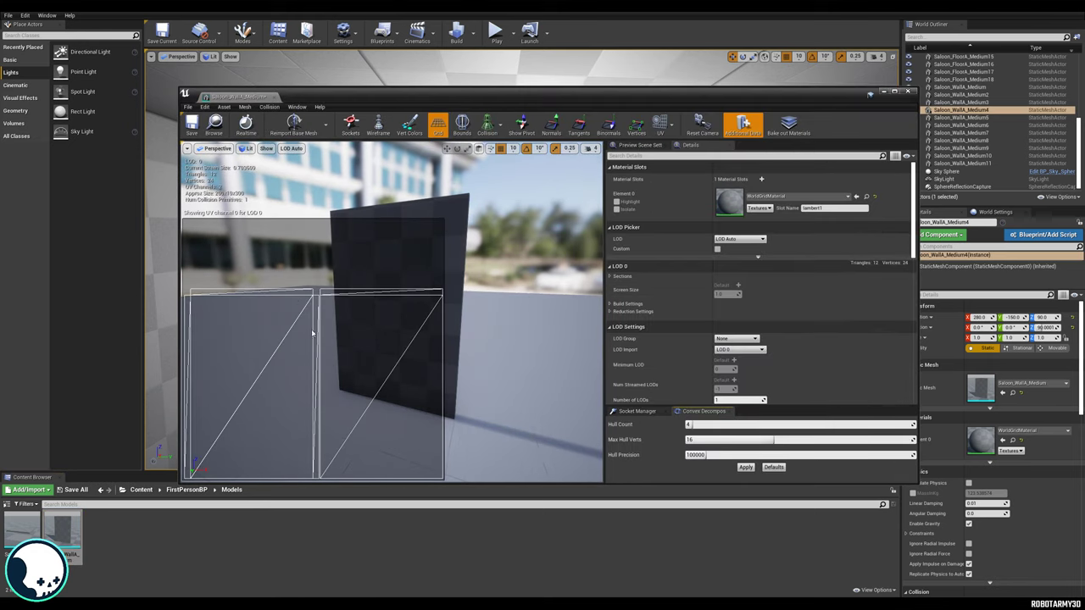
pyautogui.click(672, 128)
pyautogui.click(679, 165)
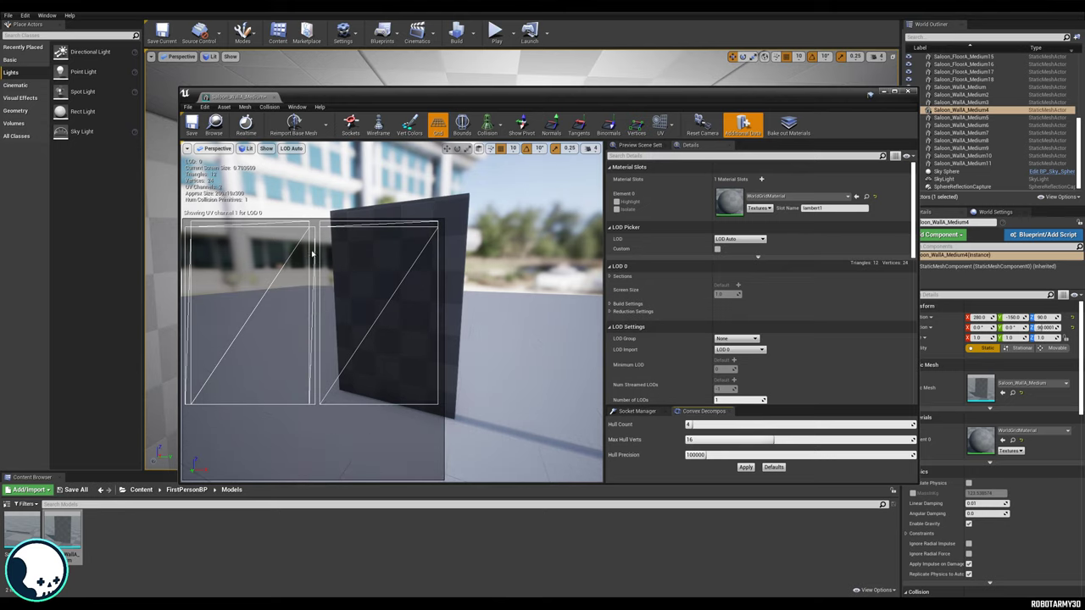
pyautogui.moveTo(517, 95); pyautogui.dragTo(517, 341)
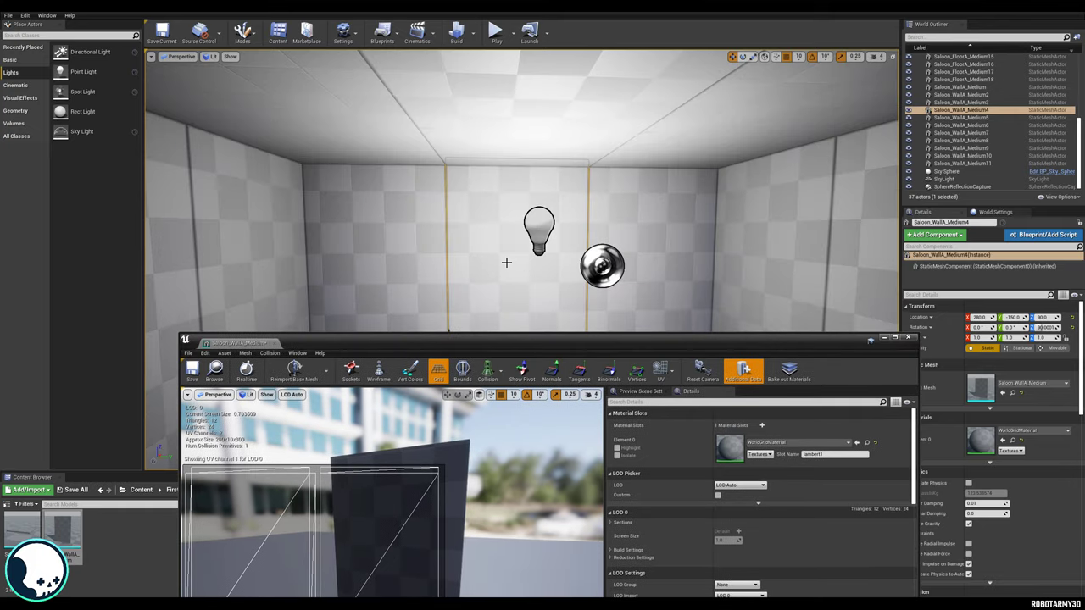
pyautogui.moveTo(446, 330); pyautogui.dragTo(483, 347)
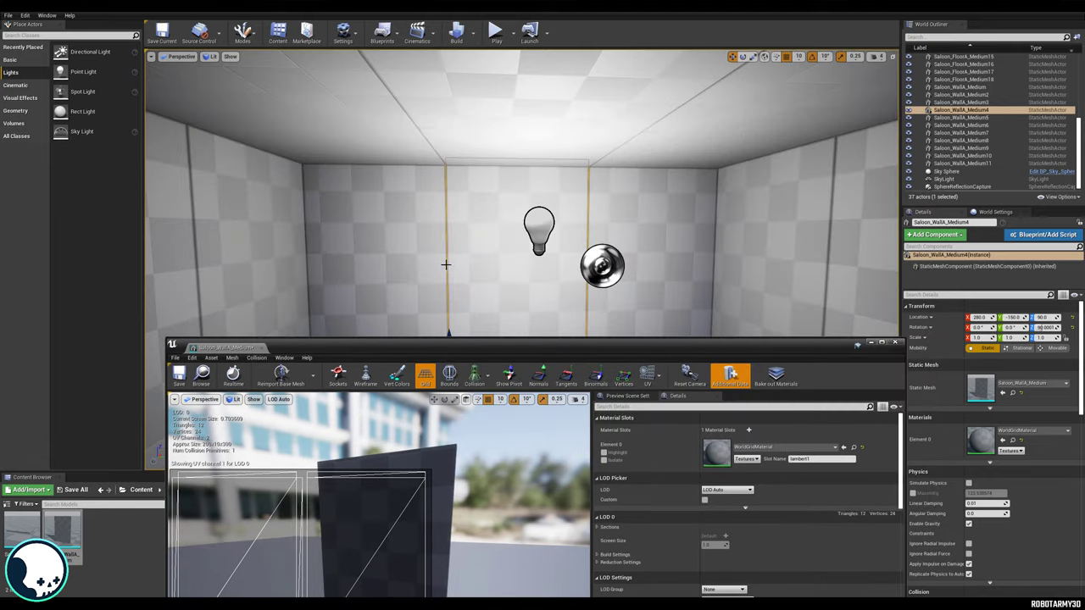
pyautogui.click(896, 344)
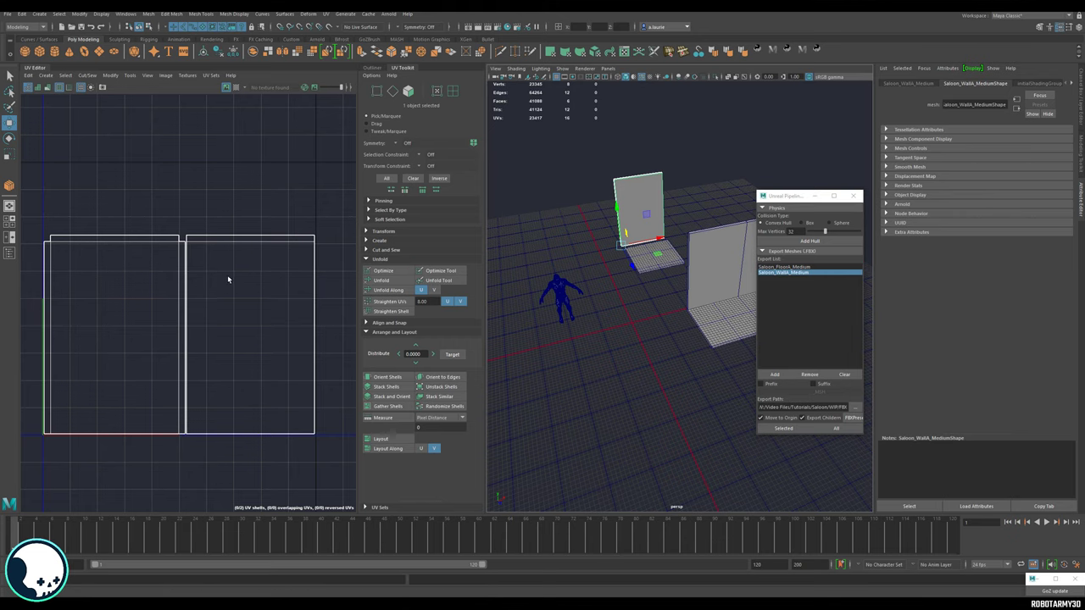
# In Maya, cut the wall's connected UV edges into separate shells and lay out all the shells.
pyautogui.moveTo(227, 278); pyautogui.dragTo(188, 268, button='right')
pyautogui.click(139, 248)
pyautogui.keyDown('shift'); pyautogui.click(174, 281); pyautogui.keyUp('shift')
pyautogui.keyDown('shift'); pyautogui.click(61, 295); pyautogui.keyUp('shift')
pyautogui.keyDown('shift'); pyautogui.click(228, 253); pyautogui.keyUp('shift')
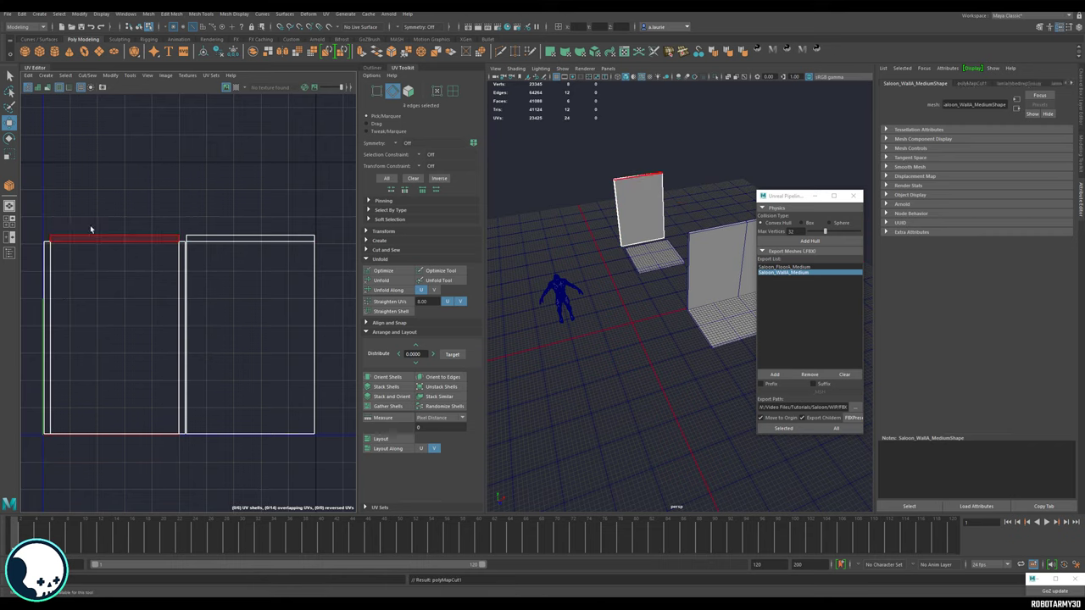
pyautogui.moveTo(34, 206); pyautogui.dragTo(323, 475)
pyautogui.click(383, 438)
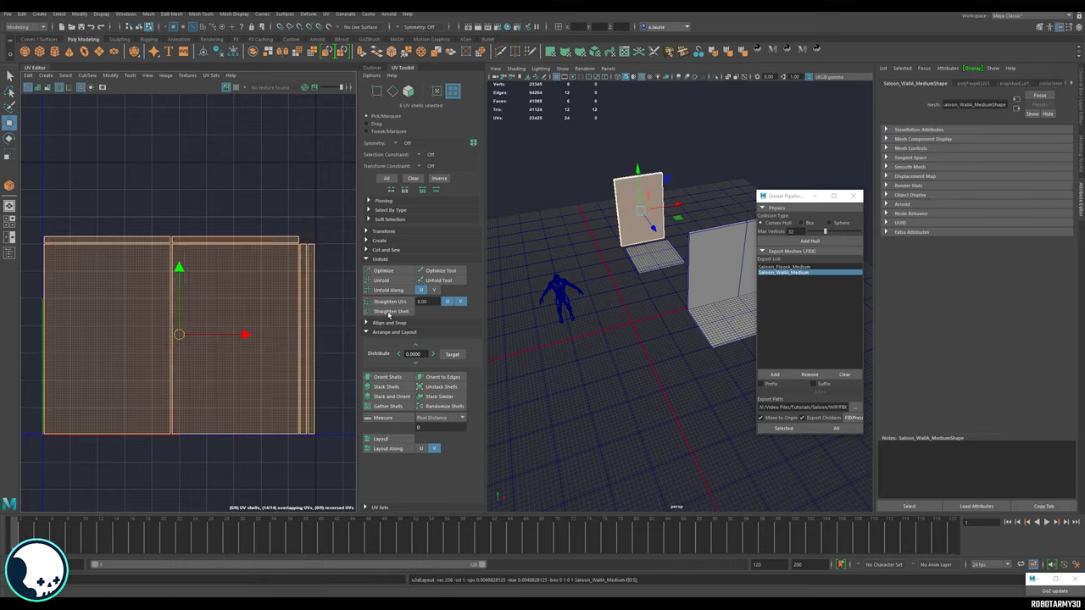
pyautogui.click(255, 215)
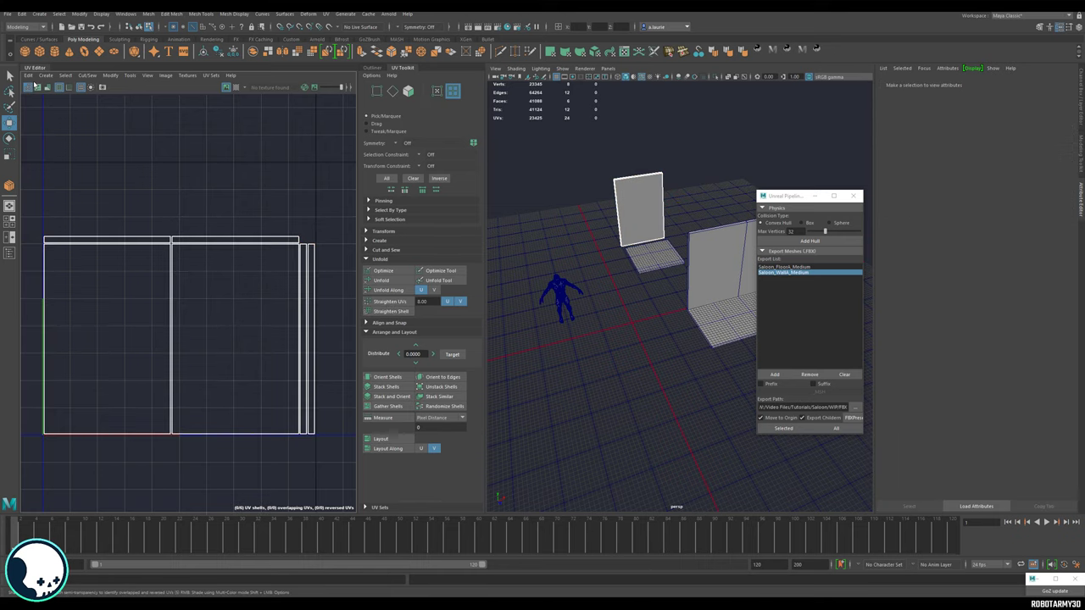
# Export Saloon_WallA_Medium to FBX from Maya and reimport the mesh in Unreal Editor.
pyautogui.moveTo(564, 196); pyautogui.dragTo(587, 186, button='right')
pyautogui.click(639, 188)
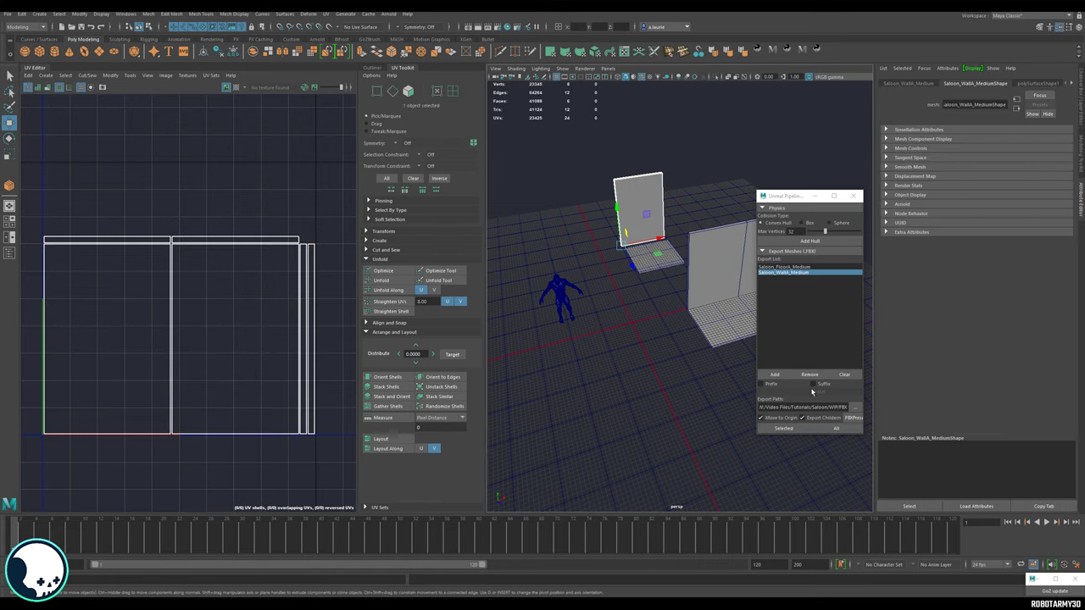
pyautogui.click(805, 267)
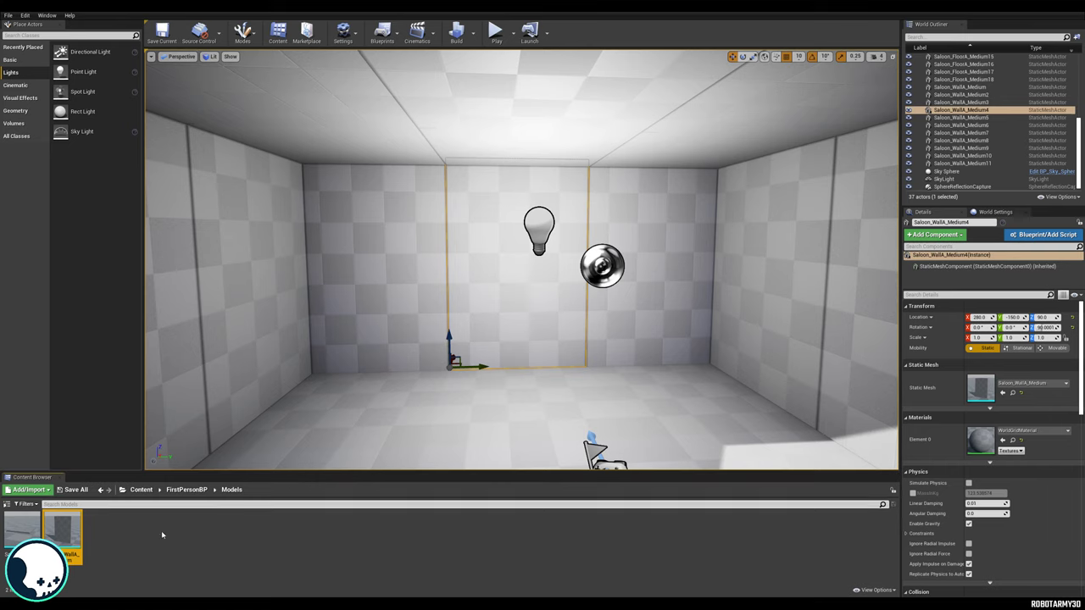
pyautogui.rightClick(49, 532)
pyautogui.click(97, 293)
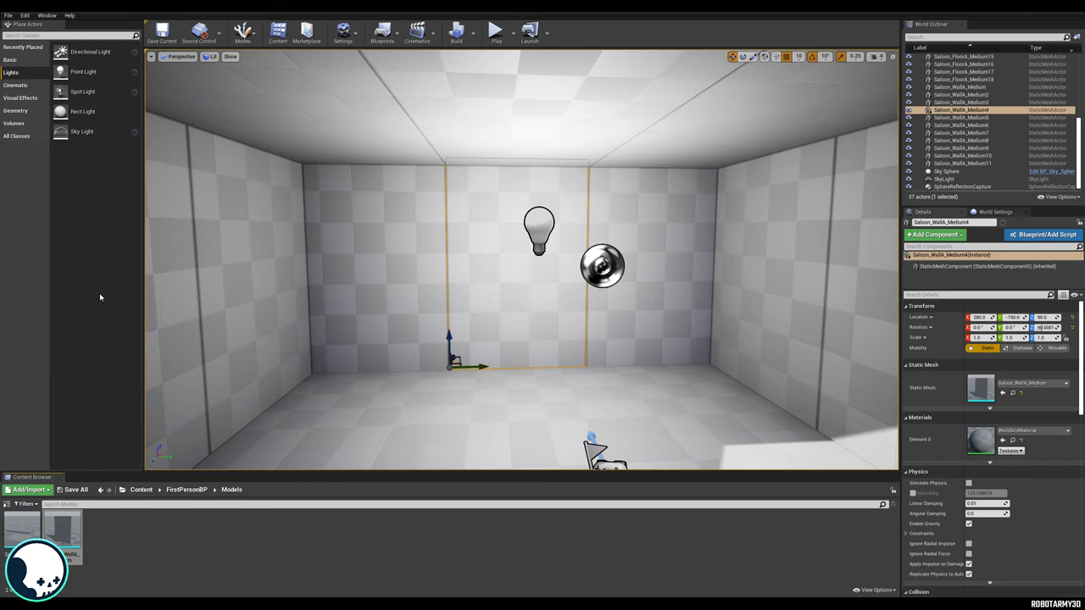
# Set the lighting quality to Preview and build the level's lighting only.
pyautogui.click(473, 35)
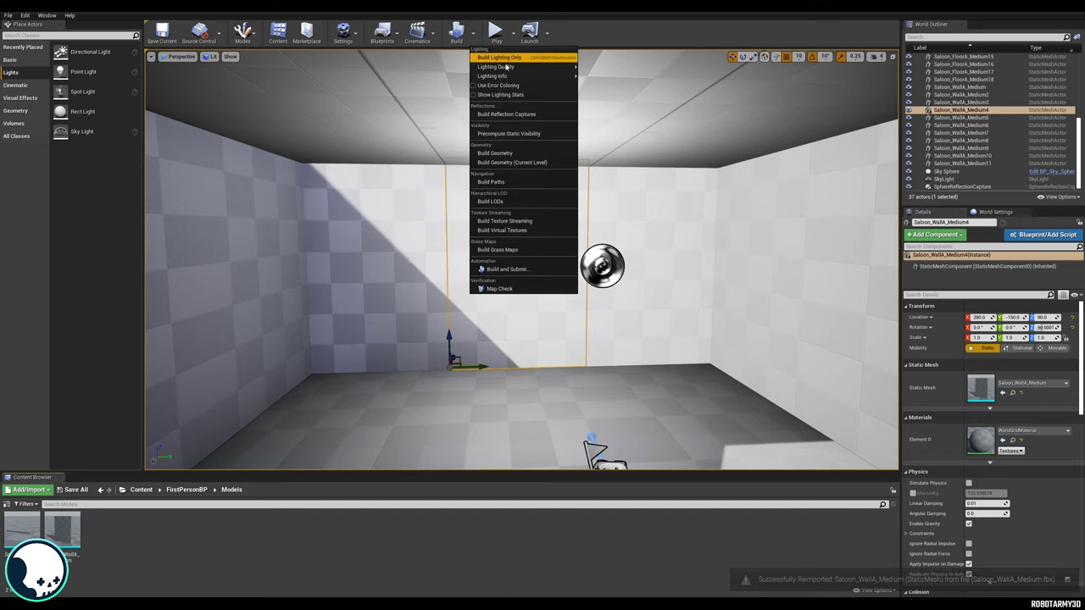
pyautogui.moveTo(526, 66)
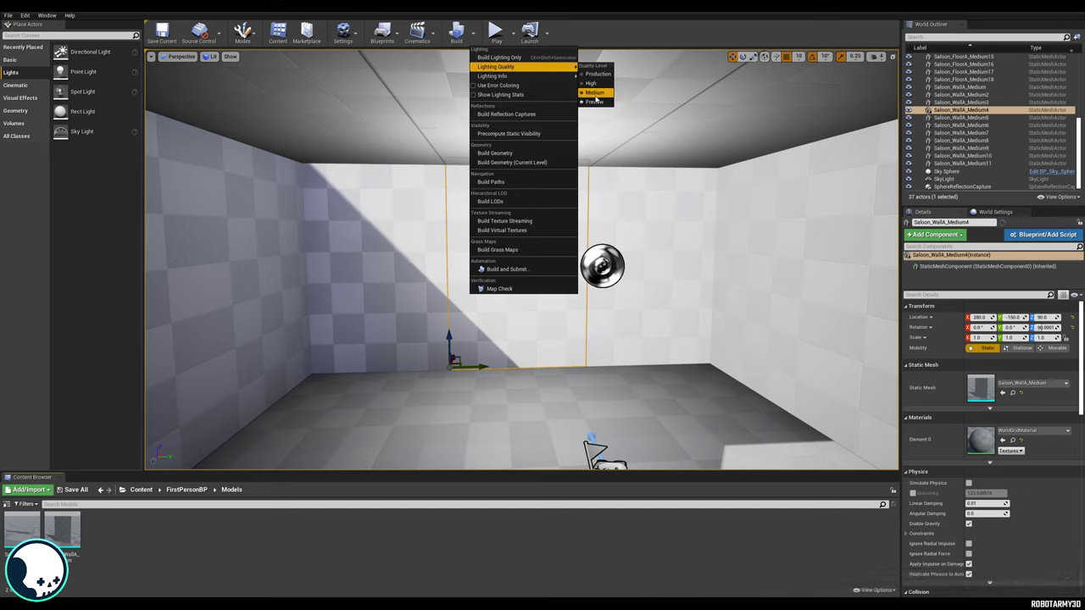
pyautogui.click(594, 102)
pyautogui.click(473, 36)
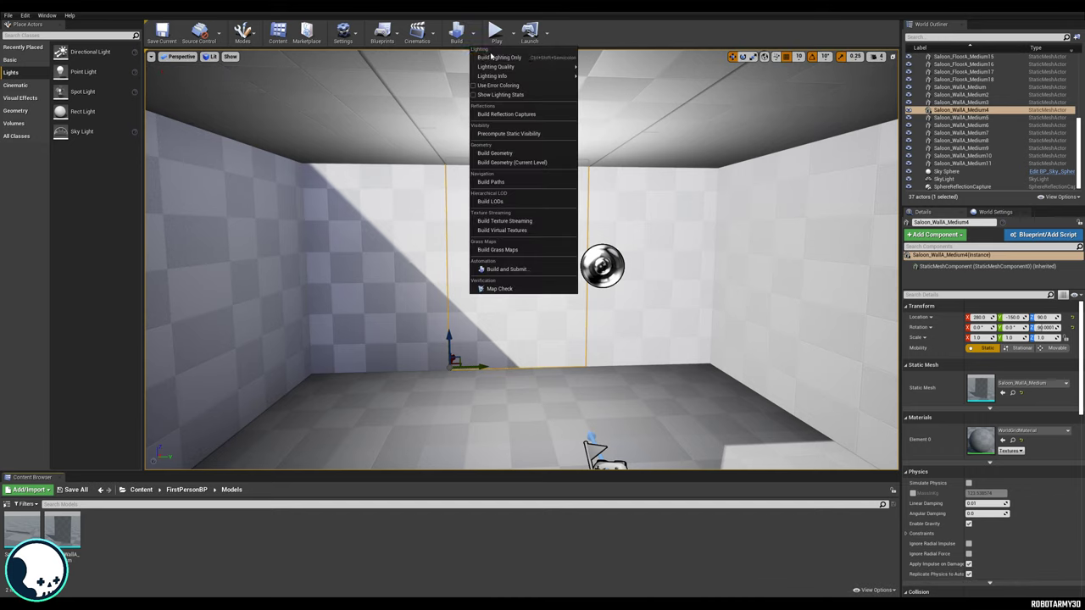
pyautogui.click(513, 62)
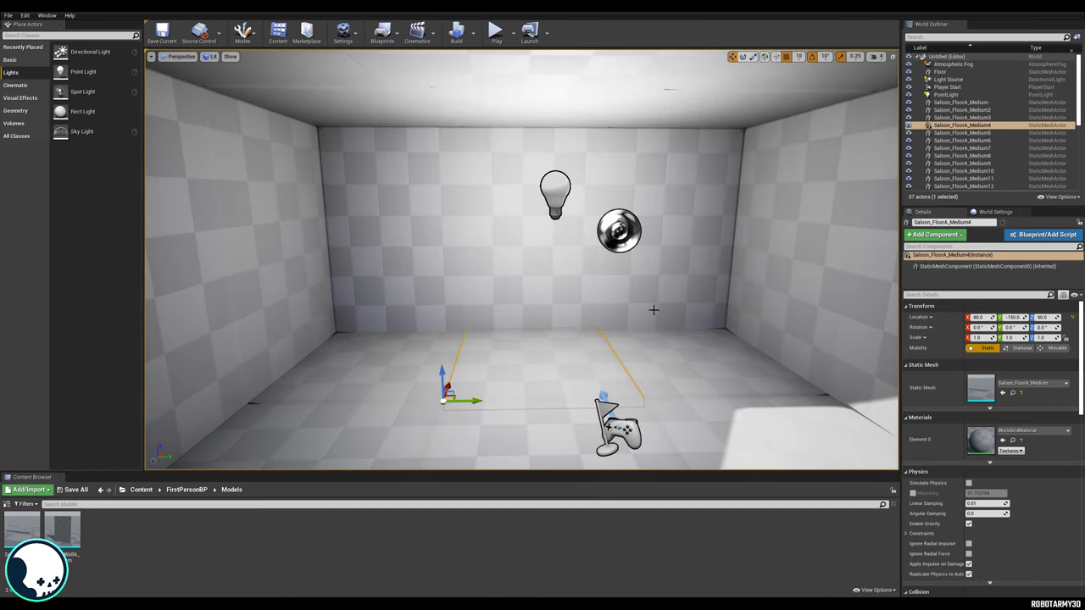
# Examine the rebuilt lighting across the room's walls, corners and floor.
pyautogui.moveTo(653, 310); pyautogui.dragTo(661, 330, button='right')
pyautogui.press('s')
pyautogui.press('w')
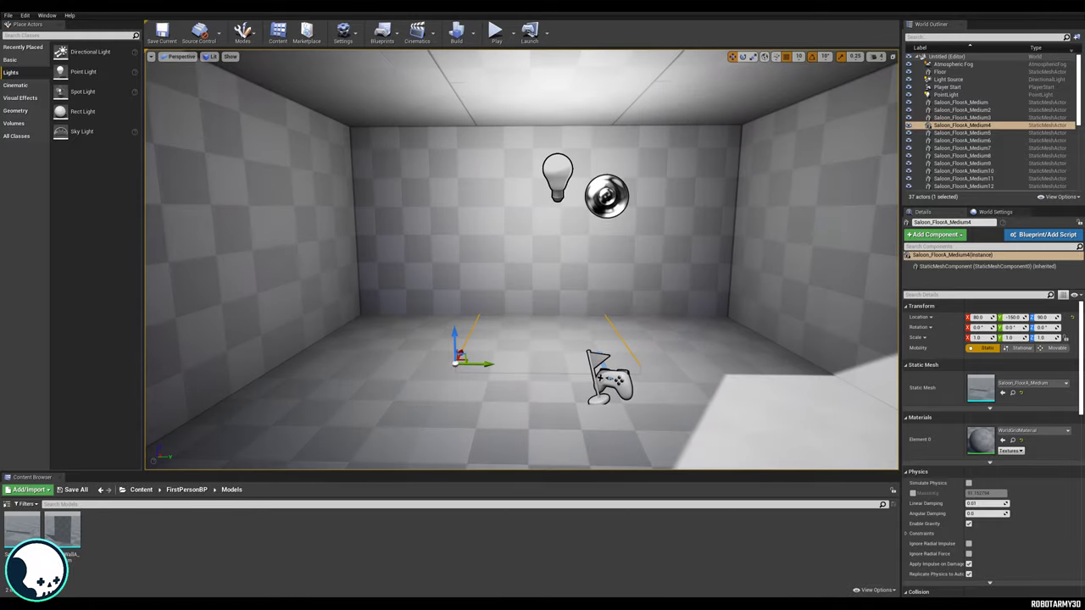
pyautogui.moveTo(572, 280)
pyautogui.mouseDown(button='right')
pyautogui.moveTo(556, 259)
pyautogui.moveTo(608, 260)
pyautogui.mouseUp(button='right')
pyautogui.press('s')
pyautogui.press('w')
pyautogui.press('s')
pyautogui.moveTo(436, 259); pyautogui.dragTo(500, 254, button='right')
pyautogui.click(586, 302)
pyautogui.moveTo(537, 296); pyautogui.dragTo(594, 339, button='right')
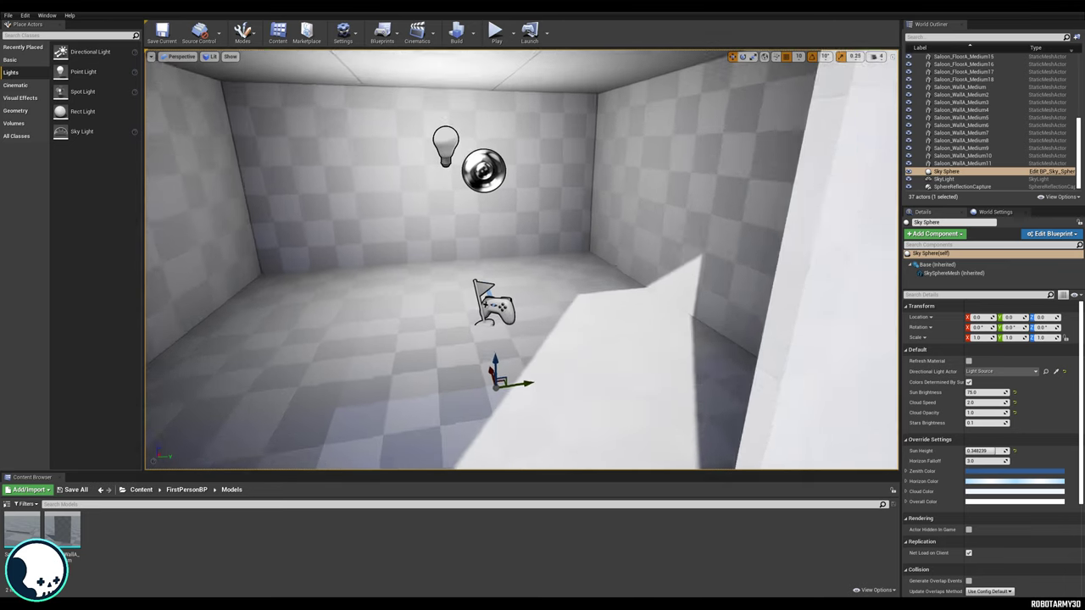
pyautogui.moveTo(390, 434); pyautogui.dragTo(329, 433, button='right')
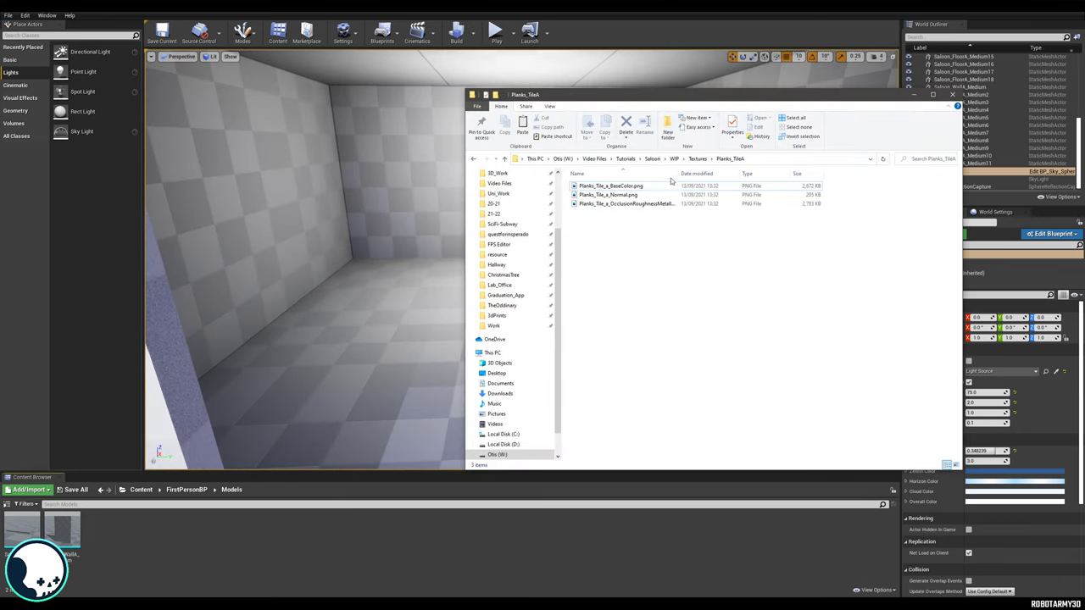
# View the Planks_Tile_a_BaseColor.png texture from the Planks_TileA folder and close the image.
pyautogui.click(598, 187)
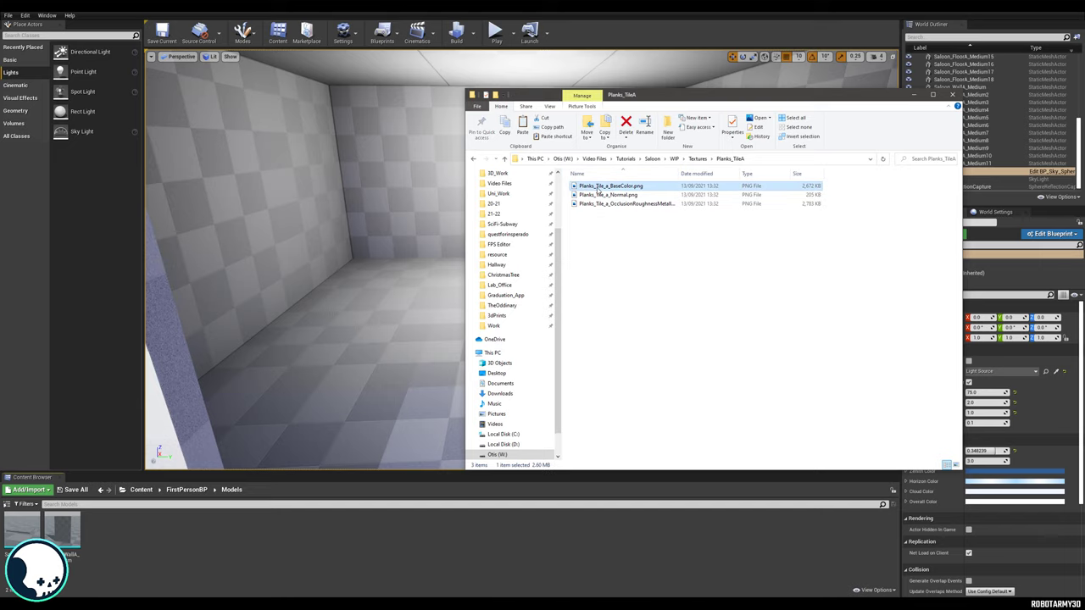
pyautogui.doubleClick(599, 187)
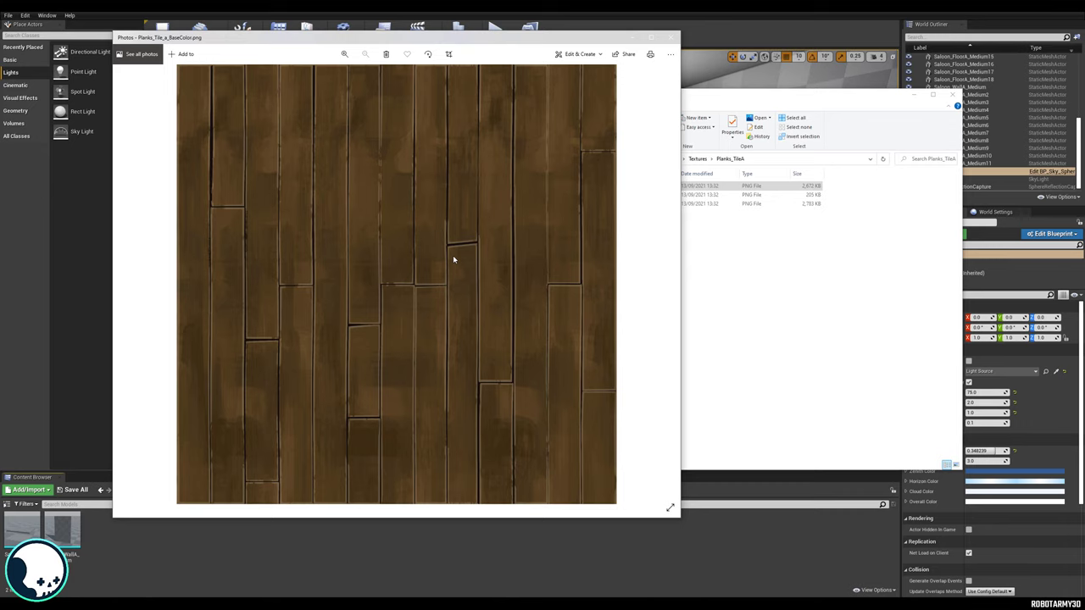
pyautogui.hotkey('alt', 'F4')
pyautogui.moveTo(626, 99)
pyautogui.mouseDown()
pyautogui.moveTo(749, 110)
pyautogui.moveTo(634, 106)
pyautogui.mouseUp()
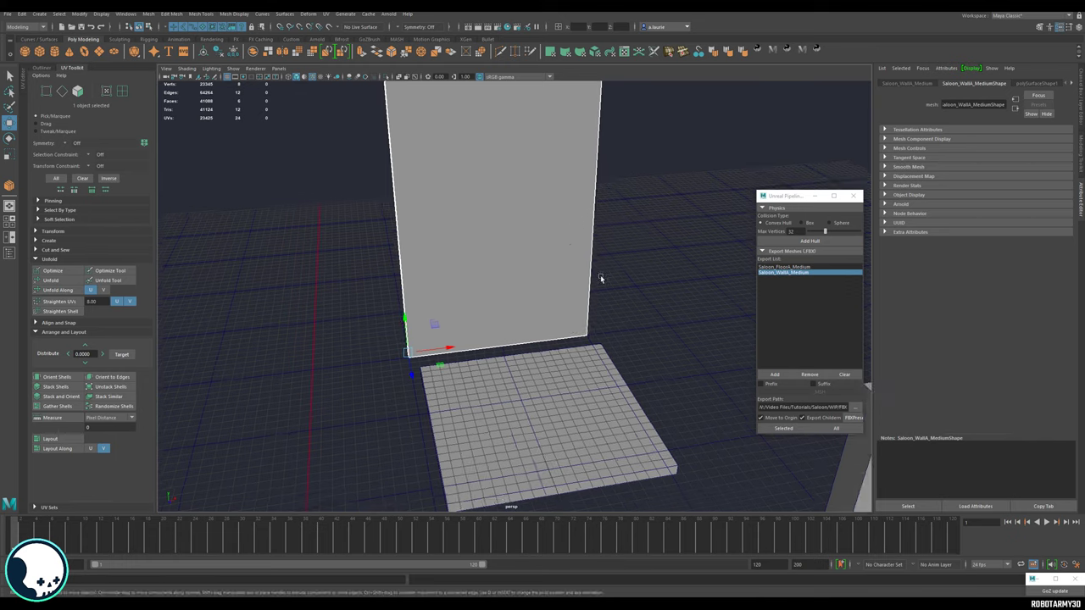
# In Maya, assign a new Lambert material to the Saloon_WallA_Medium wall.
pyautogui.keyDown('alt'); pyautogui.moveTo(587, 293); pyautogui.dragTo(555, 259); pyautogui.keyUp('alt')
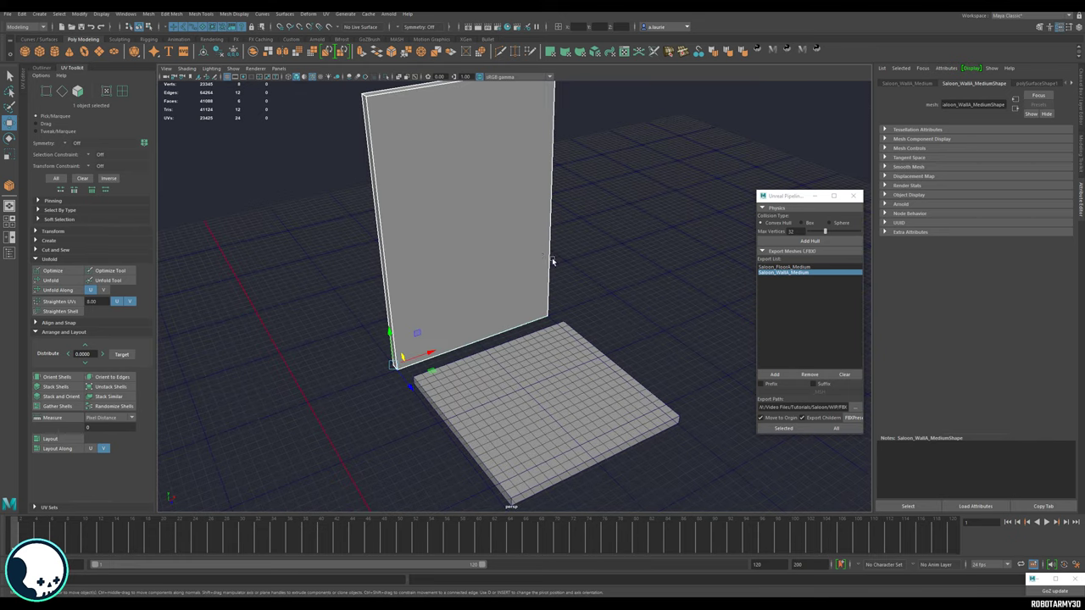
pyautogui.rightClick(496, 213)
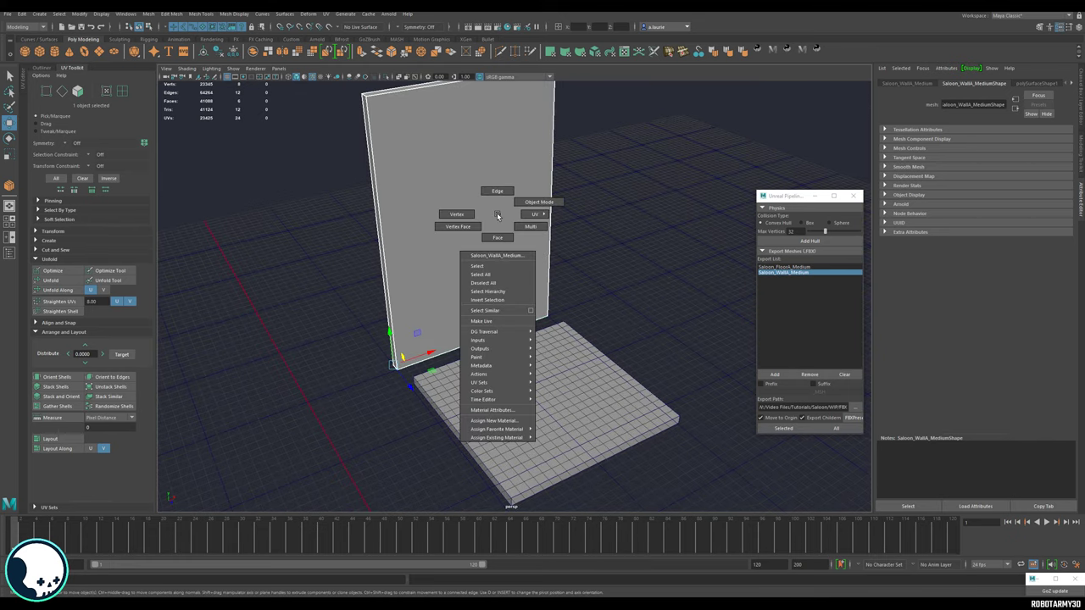
pyautogui.click(493, 421)
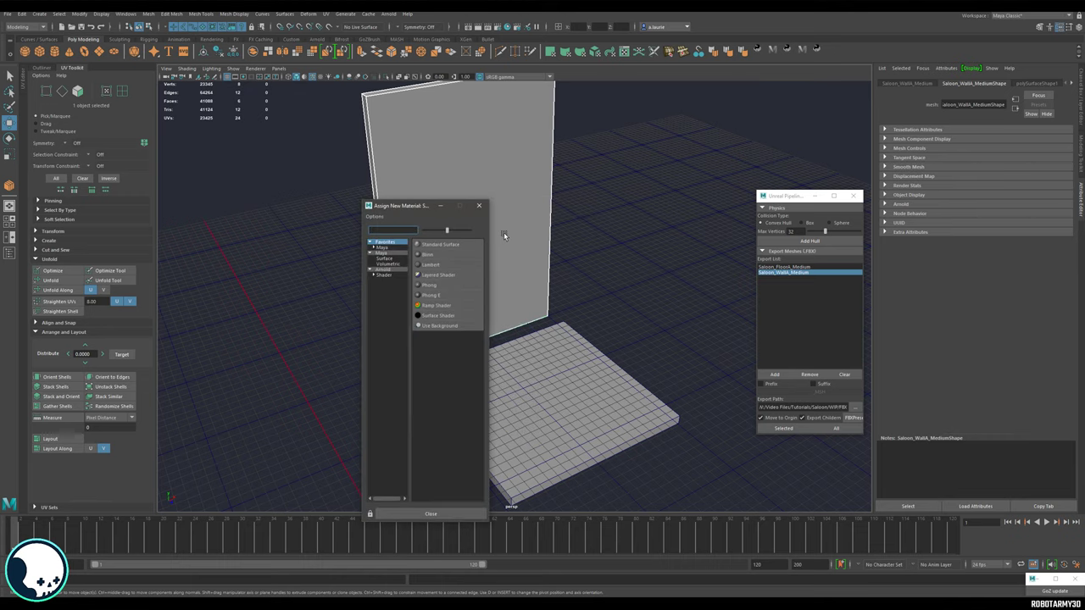
pyautogui.click(434, 266)
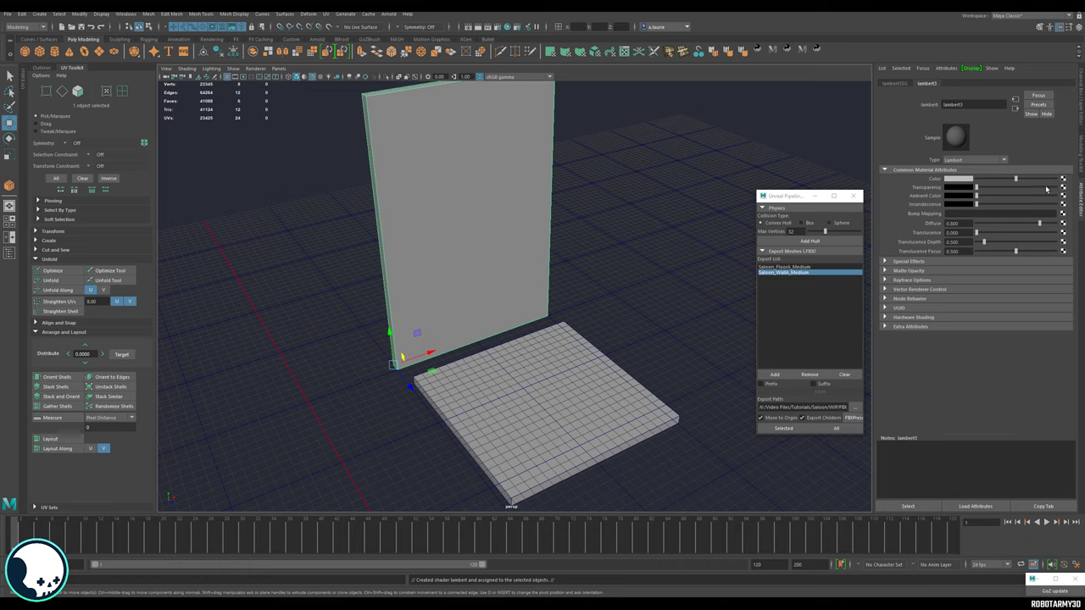
# Connect a File texture to the Lambert's color and load Planks_Tile_a_BaseColor.png from the Planks_TileA folder.
pyautogui.click(1063, 179)
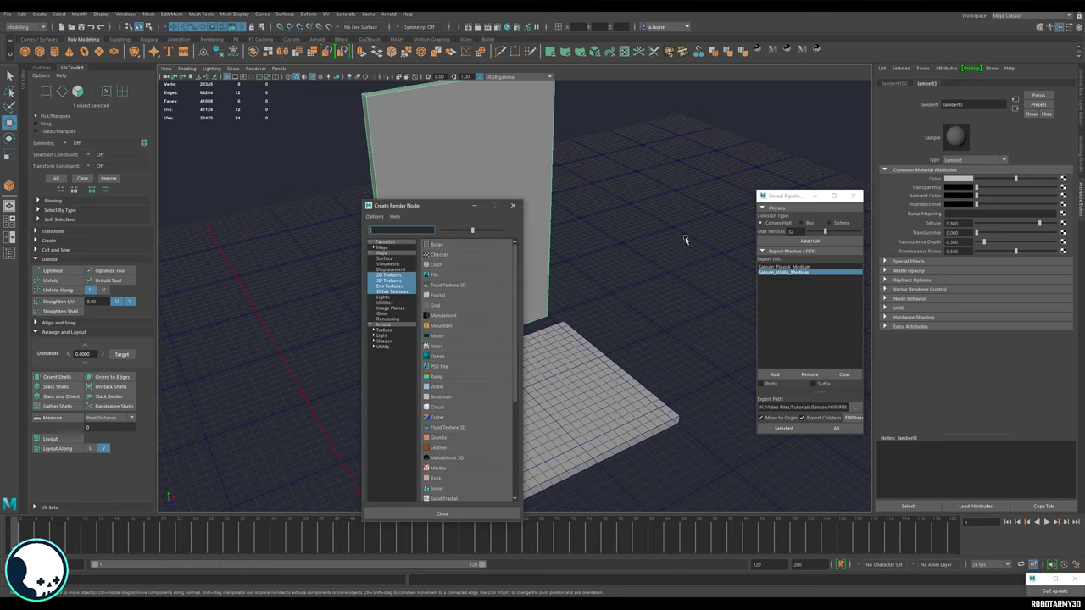
pyautogui.click(440, 280)
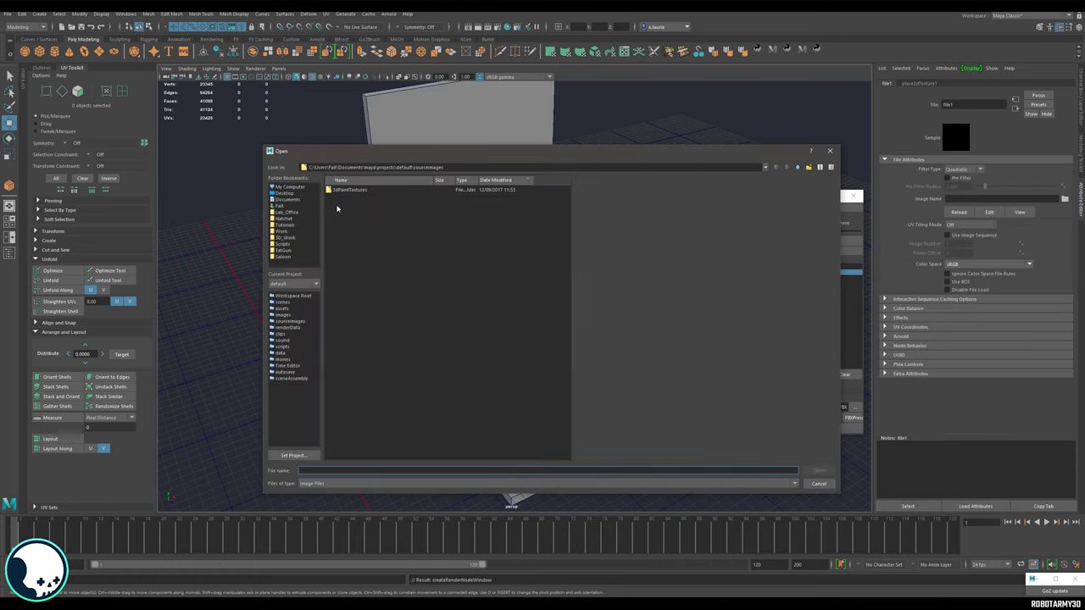
pyautogui.doubleClick(342, 191)
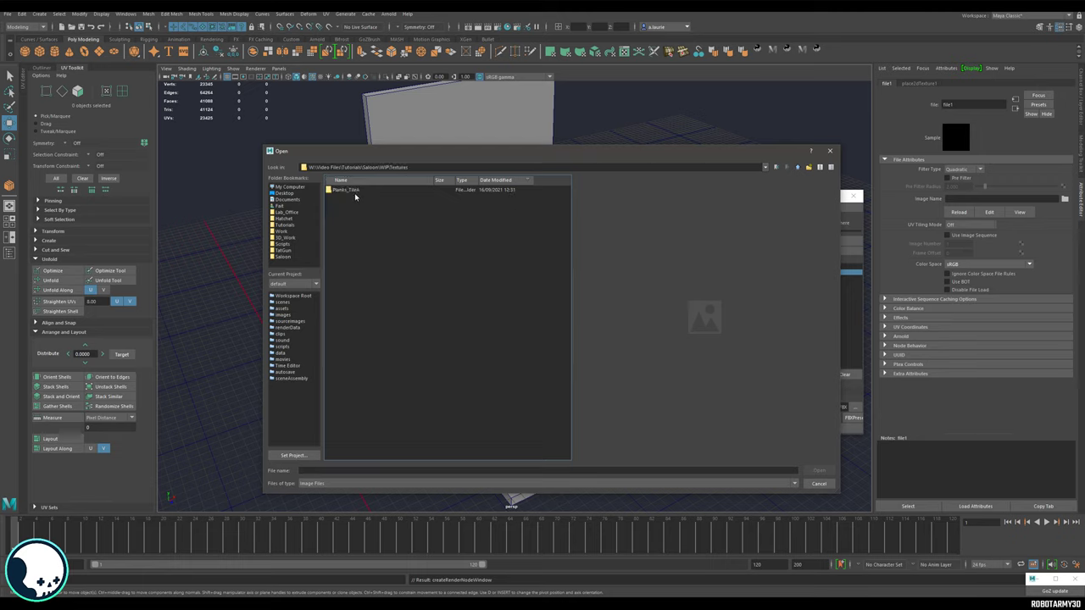
pyautogui.doubleClick(355, 191)
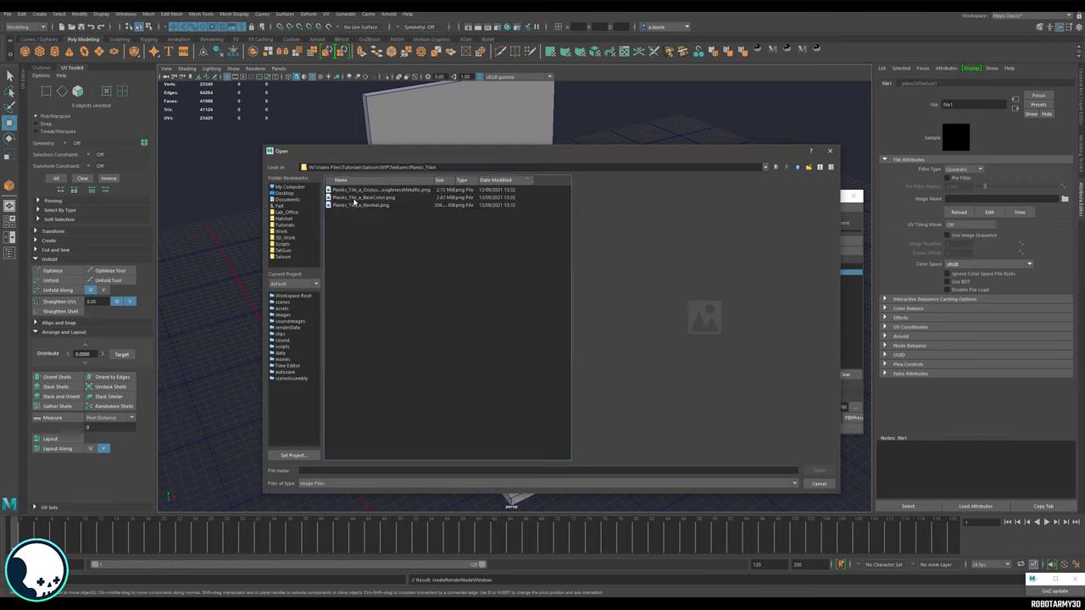
pyautogui.click(373, 197)
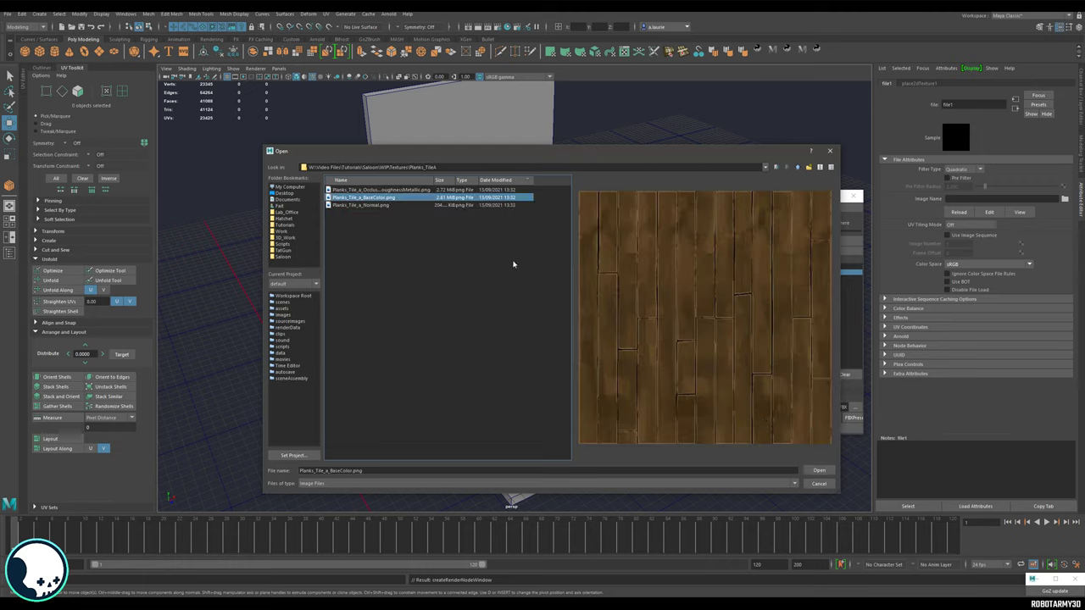
pyautogui.click(826, 472)
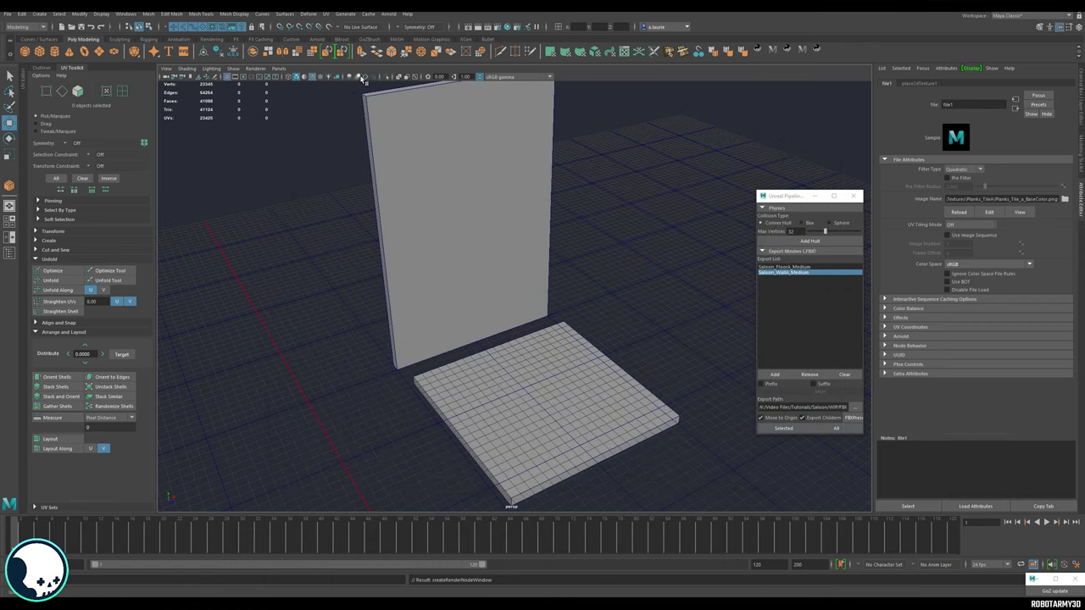
# Turn on textured display in the viewport and inspect the plank texture on the wall.
pyautogui.click(314, 77)
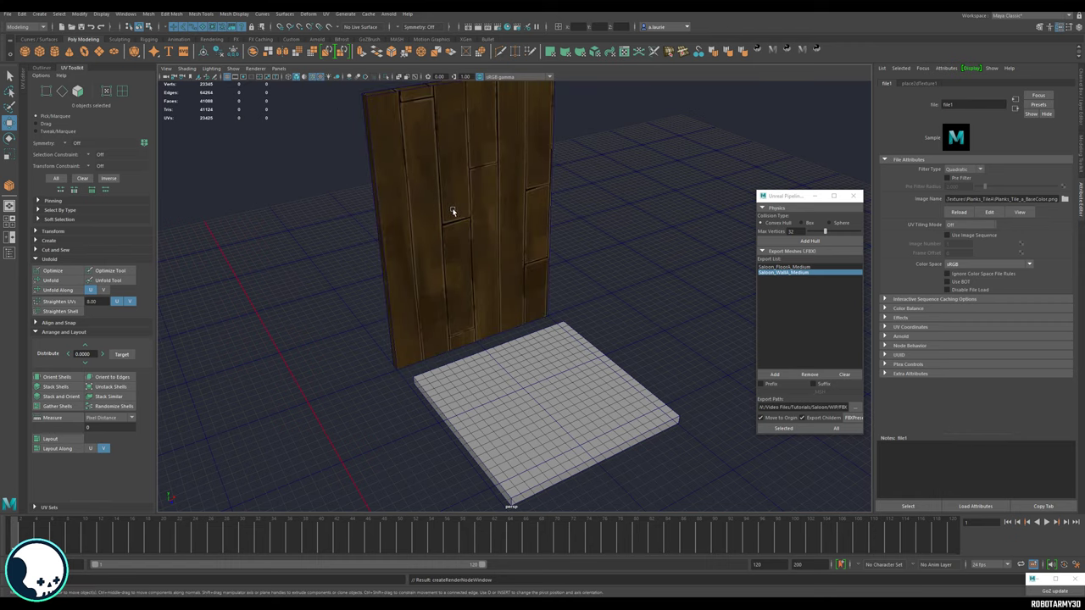
pyautogui.moveTo(451, 208)
pyautogui.keyDown('alt'); pyautogui.mouseDown()
pyautogui.moveTo(446, 184)
pyautogui.moveTo(437, 194)
pyautogui.moveTo(479, 246)
pyautogui.mouseUp(); pyautogui.keyUp('alt')
pyautogui.moveTo(479, 246); pyautogui.dragTo(540, 235, button='right')
pyautogui.keyDown('alt'); pyautogui.moveTo(539, 236); pyautogui.dragTo(503, 252); pyautogui.keyUp('alt')
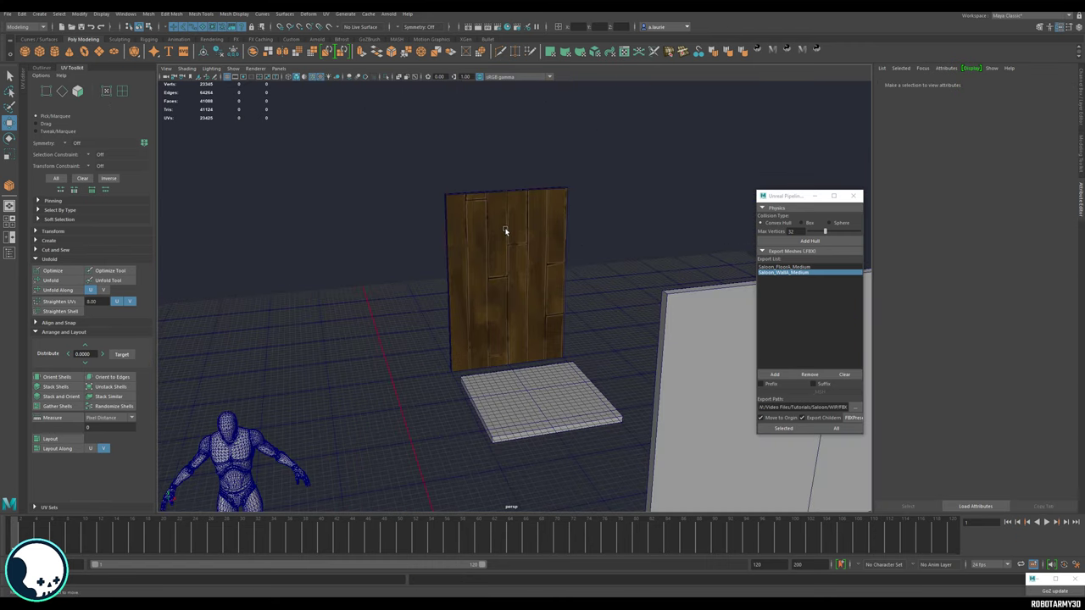
# Select the Saloon_WallA_Medium wall and display its UV shells in the UV Editor.
pyautogui.click(499, 229)
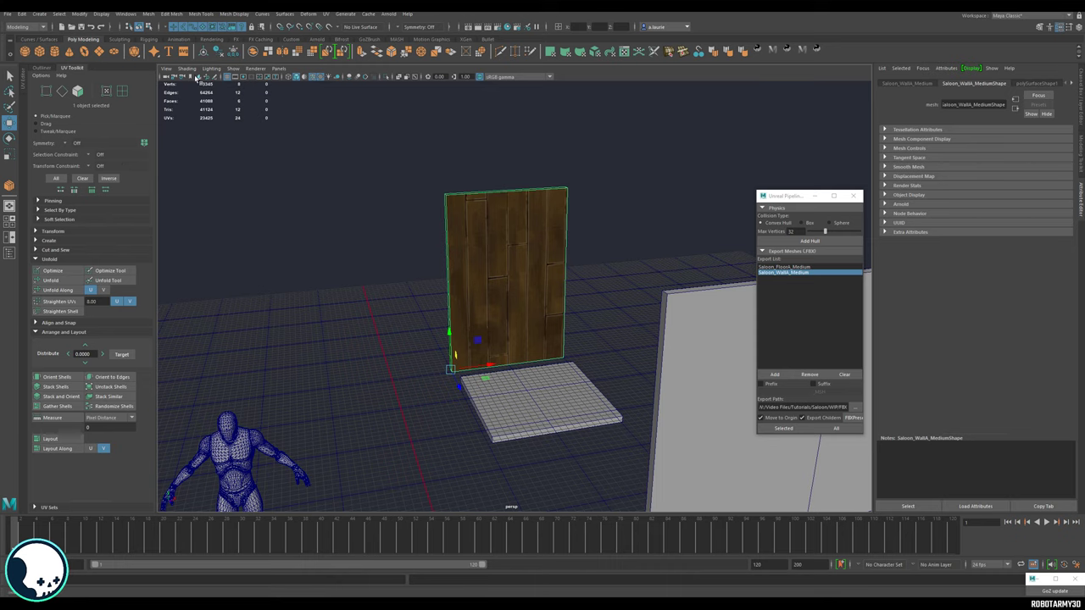
pyautogui.click(625, 51)
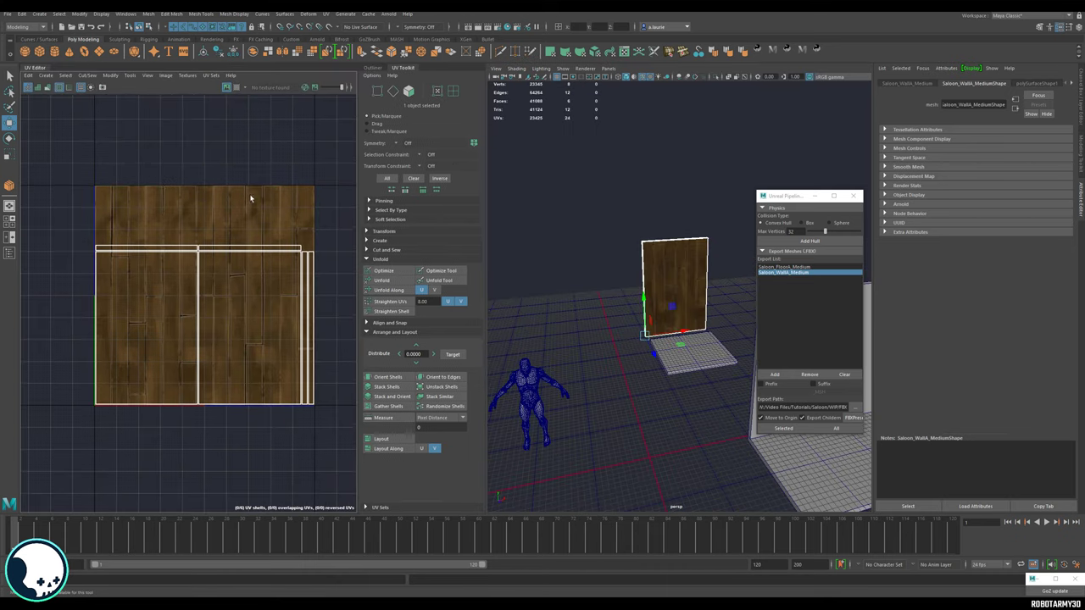
pyautogui.scroll(3, 190, 219)
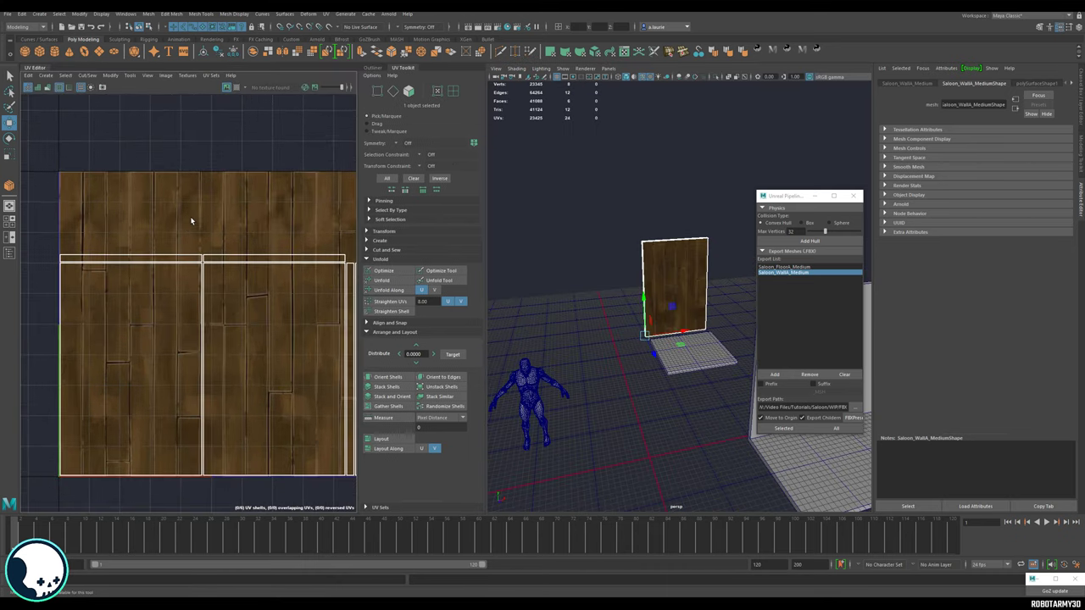
pyautogui.keyDown('alt'); pyautogui.moveTo(174, 206); pyautogui.dragTo(167, 189, button='middle'); pyautogui.keyUp('alt')
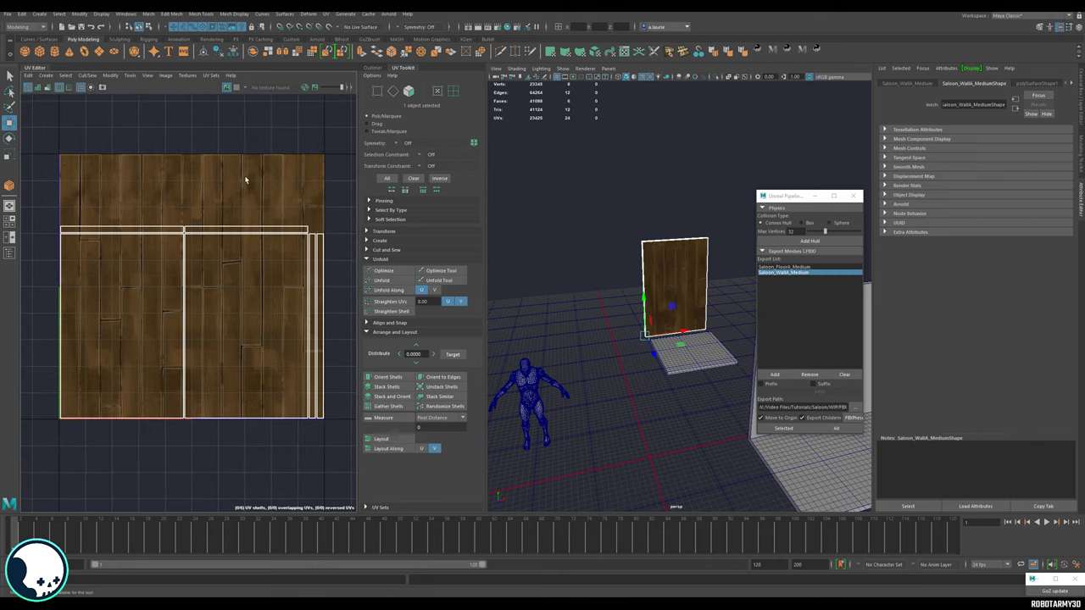
pyautogui.moveTo(101, 260)
pyautogui.keyDown('alt'); pyautogui.mouseDown(button='middle')
pyautogui.moveTo(145, 269)
pyautogui.moveTo(109, 277)
pyautogui.mouseUp(button='middle'); pyautogui.keyUp('alt')
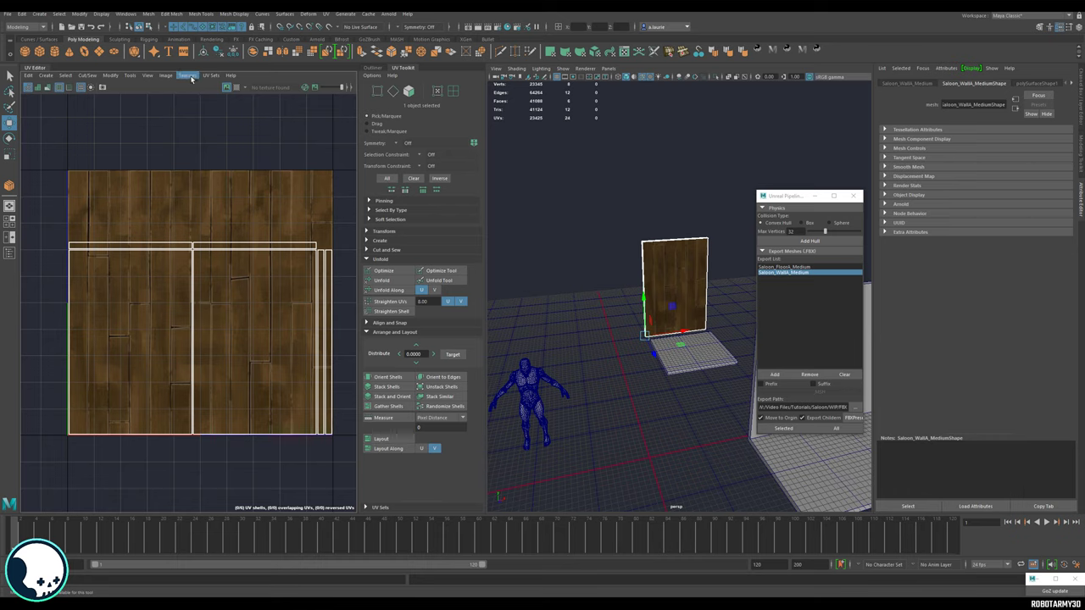
# Compare the wall's UV layout with and without the texture image displayed behind it.
pyautogui.click(227, 87)
pyautogui.click(226, 87)
pyautogui.click(226, 88)
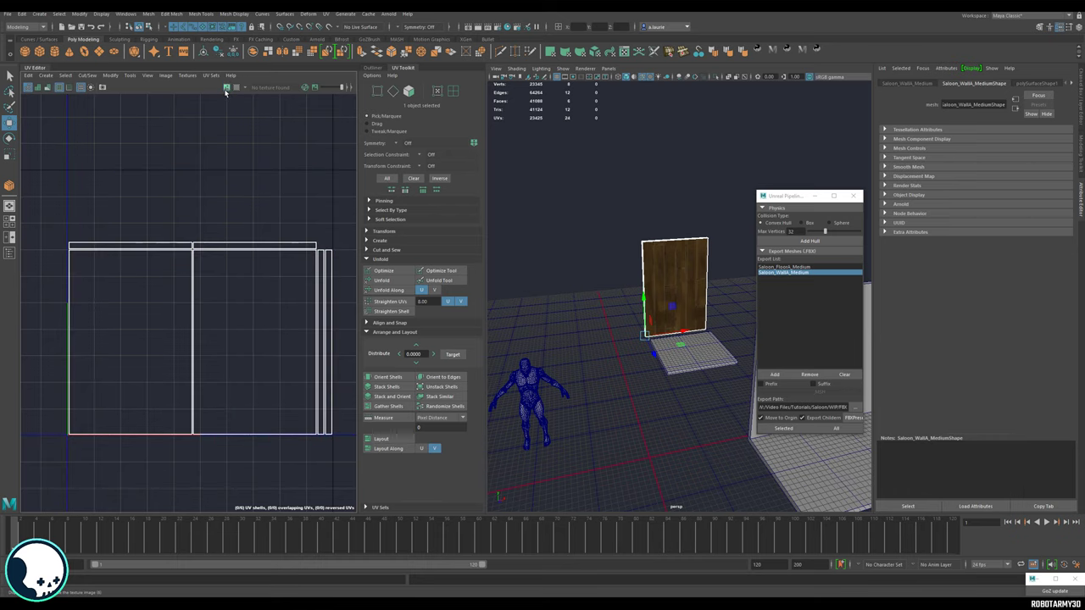
pyautogui.click(226, 87)
pyautogui.click(226, 87)
pyautogui.click(226, 88)
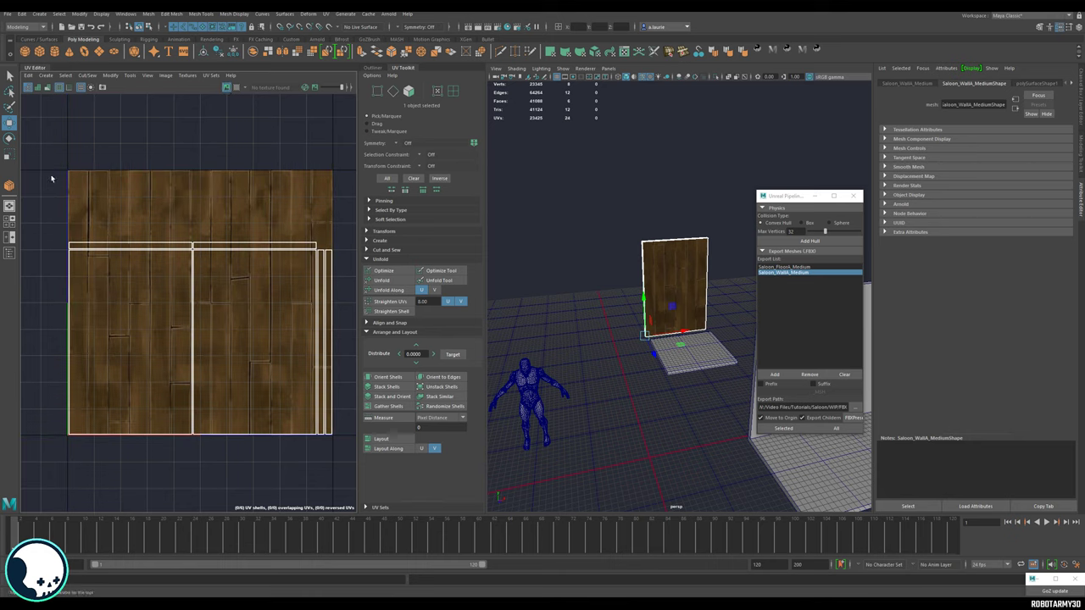
# Set the UV Editor's image range minimum U and minimum V to -1 and apply it.
pyautogui.keyDown('alt'); pyautogui.moveTo(217, 199); pyautogui.dragTo(176, 172, button='middle'); pyautogui.keyUp('alt')
pyautogui.scroll(-4, 176, 172)
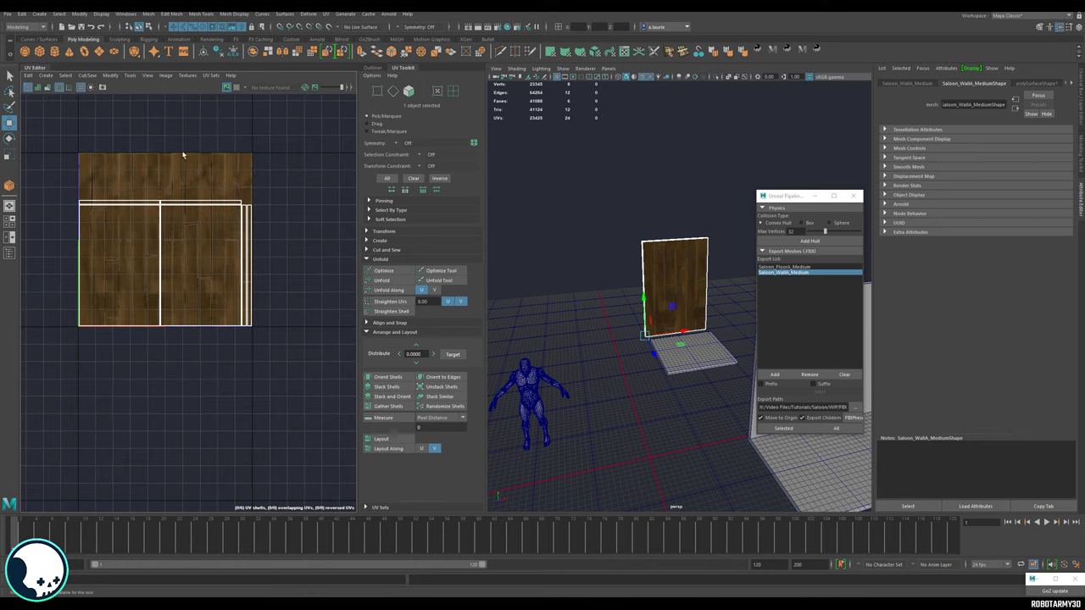
pyautogui.click(166, 77)
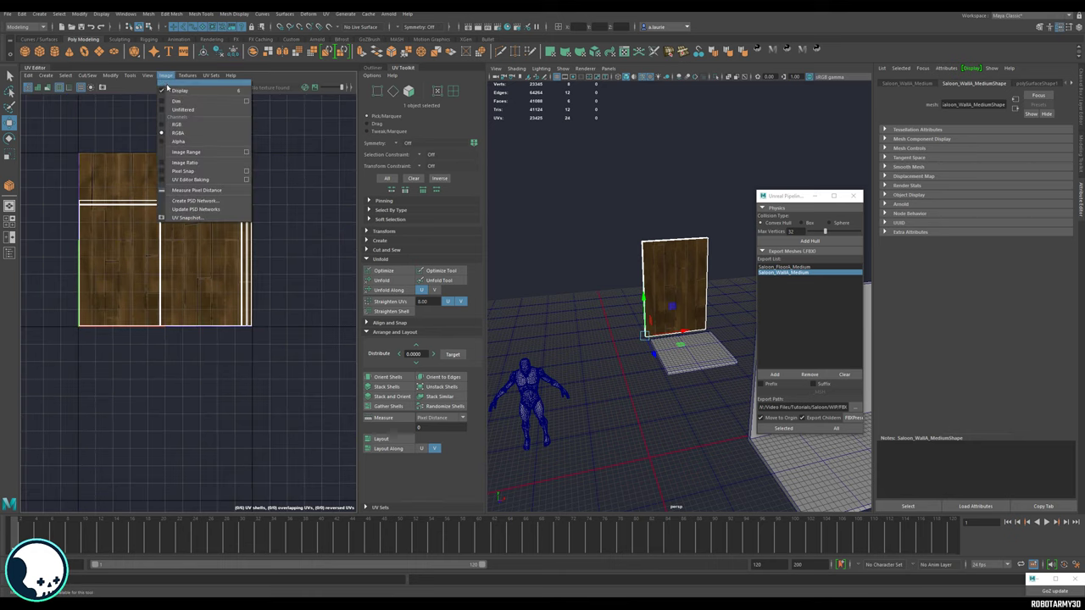
pyautogui.click(245, 152)
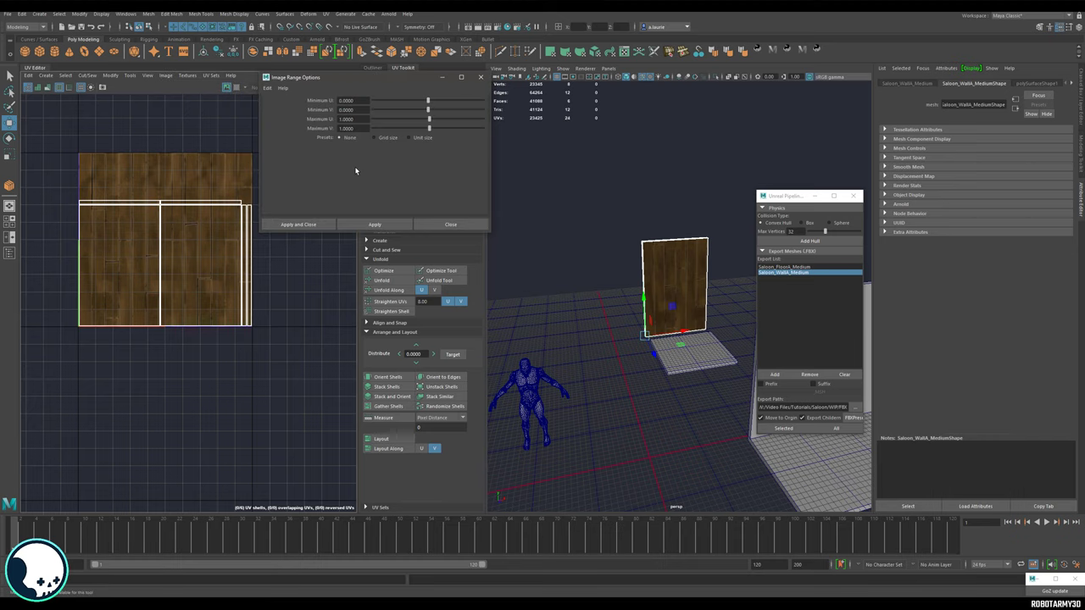
pyautogui.click(347, 100)
pyautogui.write('-1')
pyautogui.press('Tab')
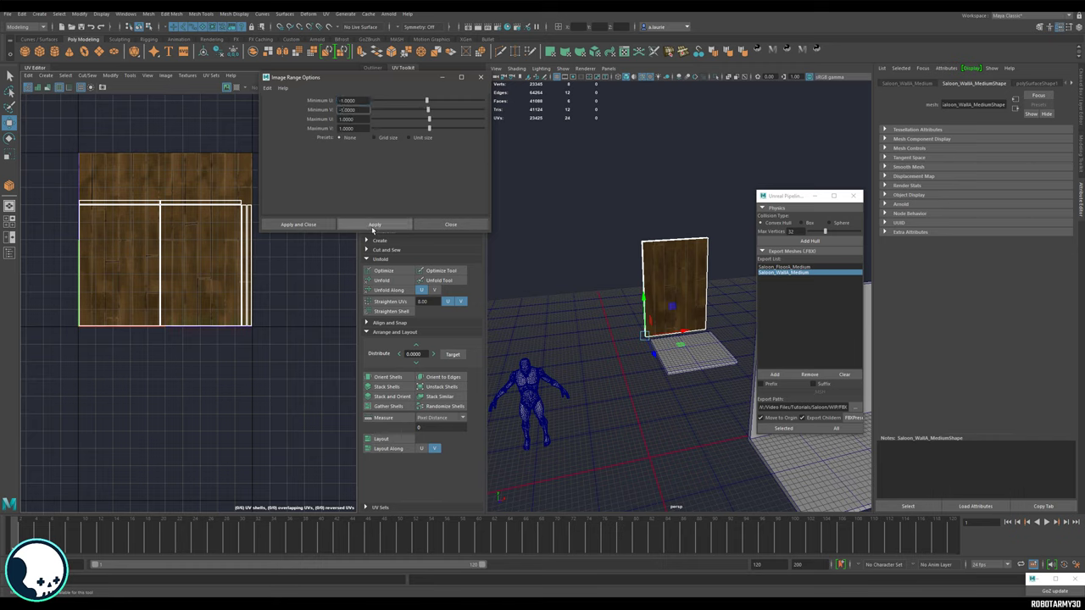
pyautogui.click(375, 223)
pyautogui.scroll(-2, 126, 244)
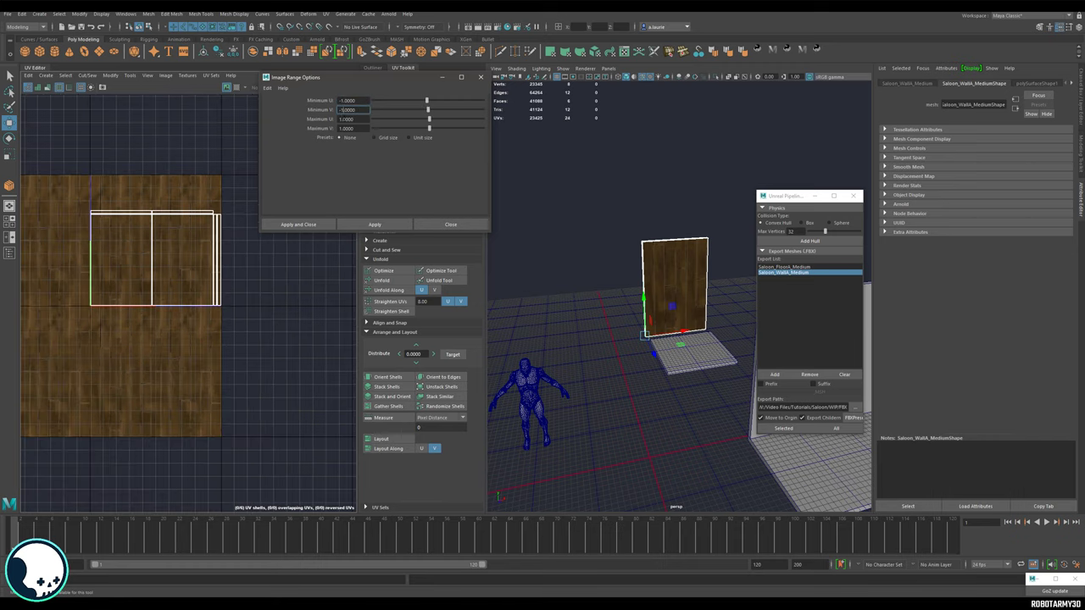
# Set the image range maximum U and maximum V to 2, apply, and close the options.
pyautogui.press('Tab')
pyautogui.write('2')
pyautogui.press('Tab')
pyautogui.write('2')
pyautogui.click(357, 229)
pyautogui.scroll(-3, 216, 241)
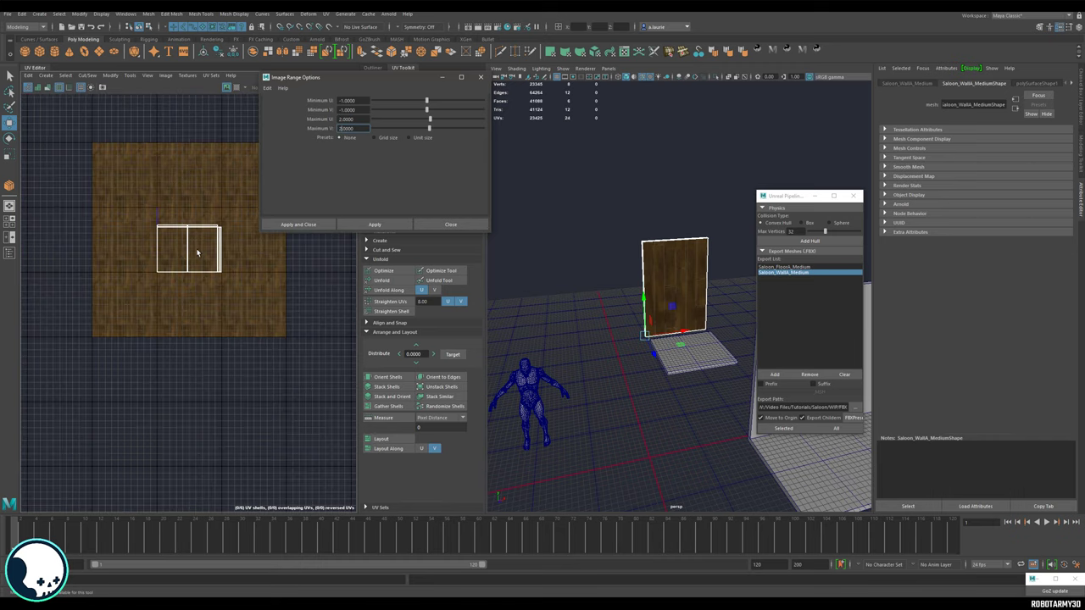
pyautogui.scroll(3, 180, 249)
pyautogui.click(480, 77)
# Select the wall's two large face shells in UV shell mode and stack them.
pyautogui.scroll(1, 212, 203)
pyautogui.moveTo(224, 205); pyautogui.dragTo(188, 194, button='right')
pyautogui.click(218, 207)
pyautogui.click(184, 217)
pyautogui.keyDown('shift'); pyautogui.click(238, 223); pyautogui.keyUp('shift')
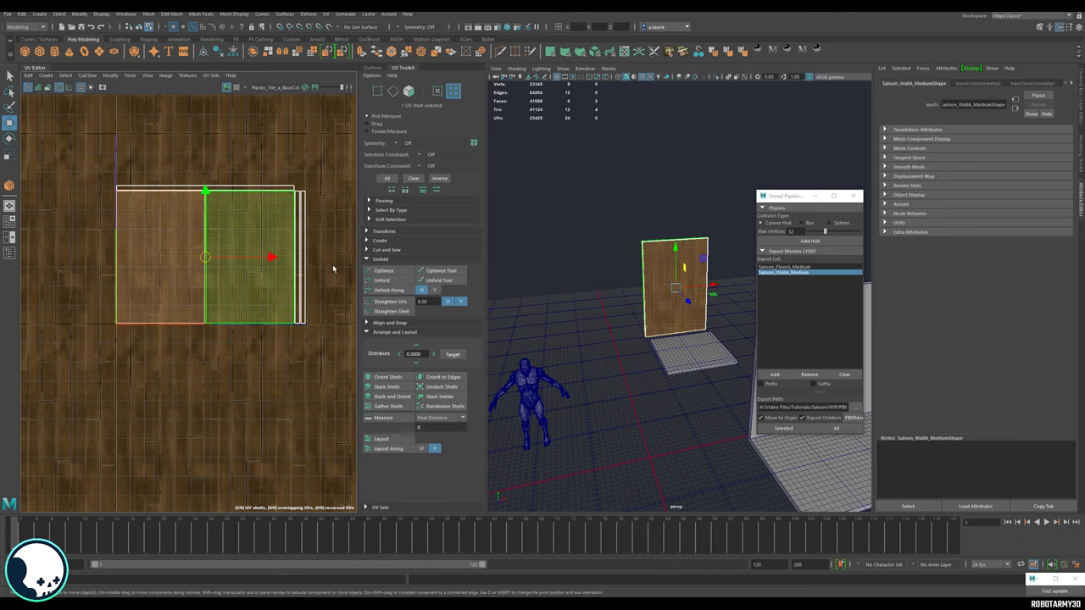
pyautogui.click(388, 387)
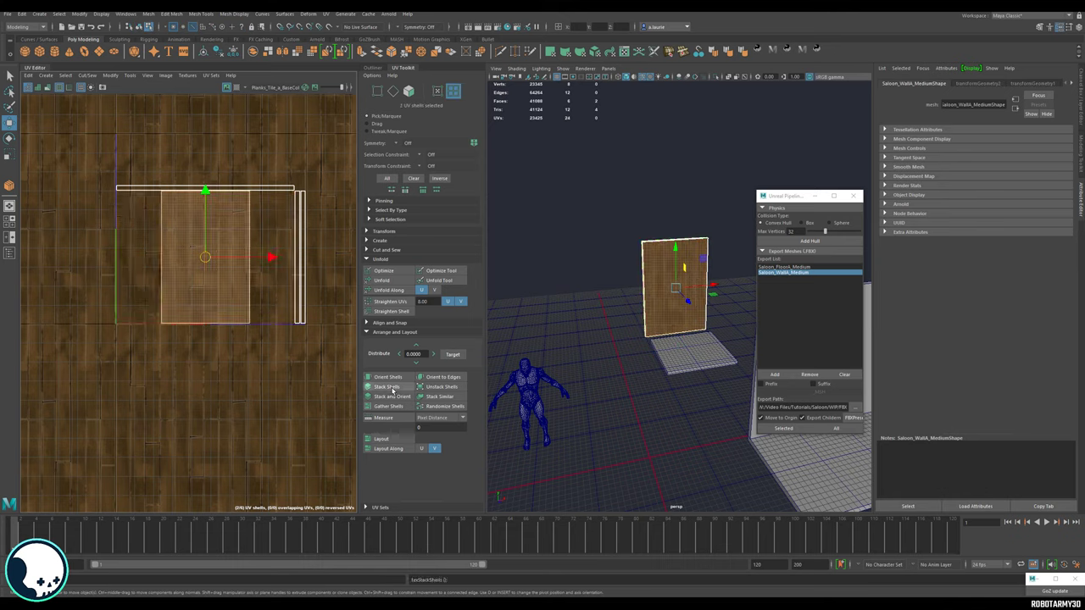
# Stack the two thin horizontal edge shells together and the two thin vertical edge shells together.
pyautogui.scroll(2, 177, 292)
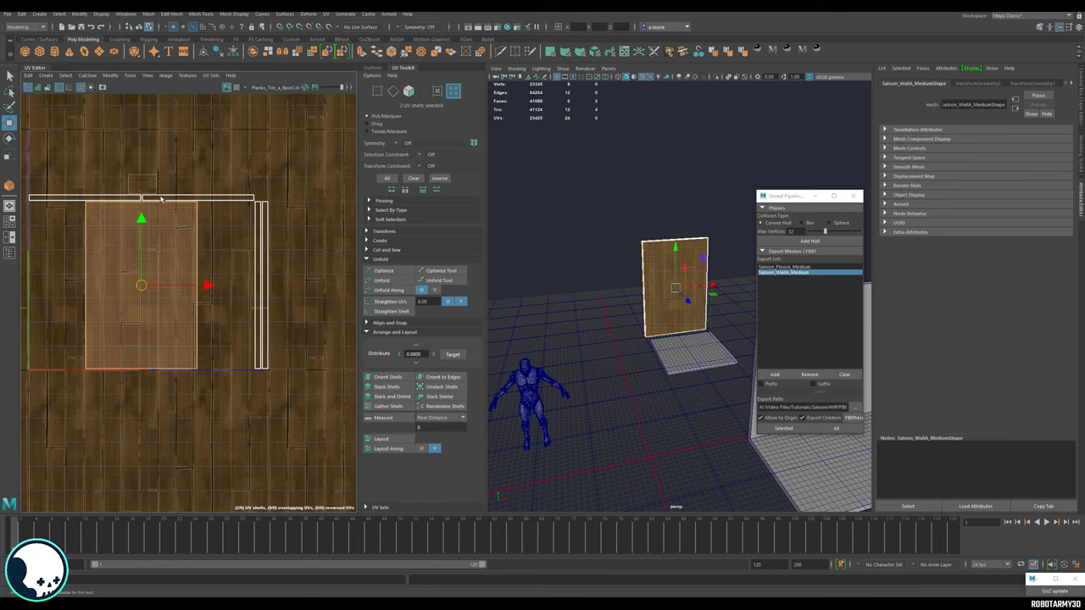
pyautogui.click(194, 197)
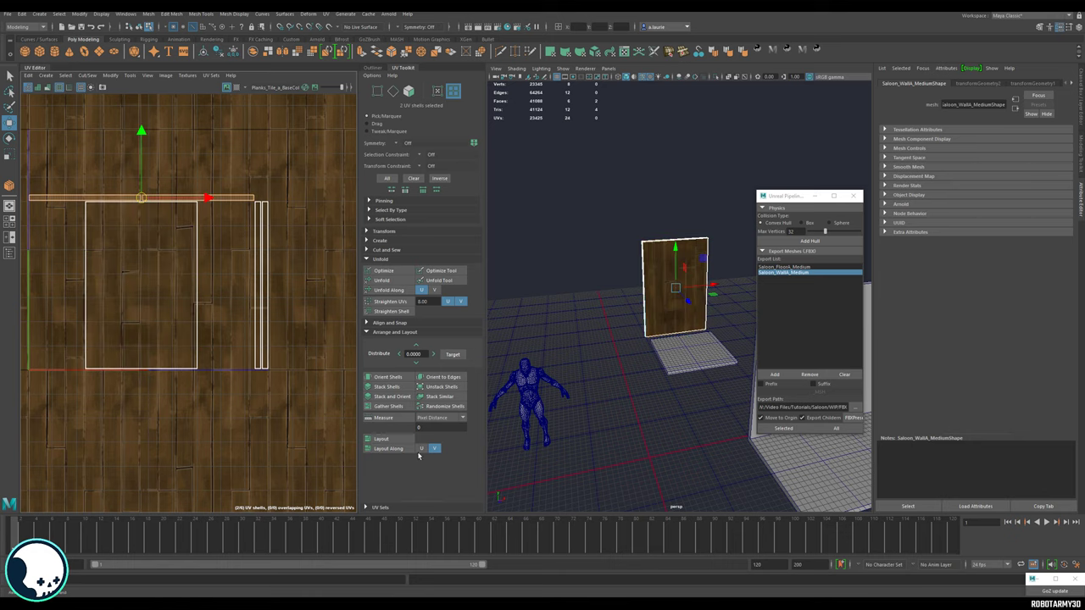
pyautogui.click(391, 396)
pyautogui.click(393, 394)
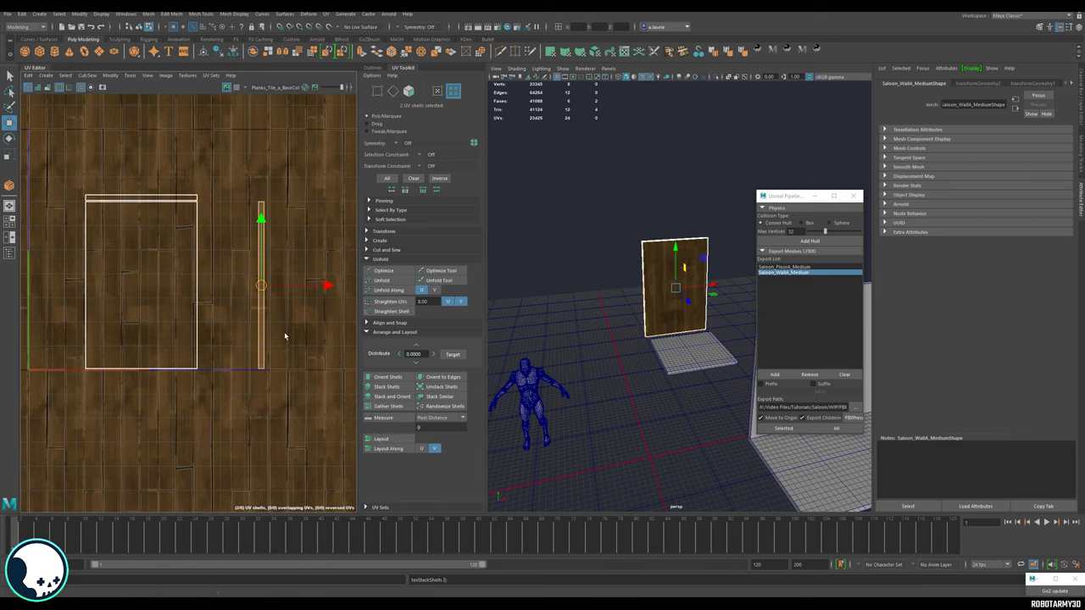
# Move the stacked horizontal edge shells away from the large face shells, to just above the vertical edge shells.
pyautogui.click(184, 199)
pyautogui.moveTo(145, 200); pyautogui.dragTo(319, 190)
pyautogui.keyDown('alt'); pyautogui.moveTo(193, 237); pyautogui.dragTo(293, 257, button='middle'); pyautogui.keyUp('alt')
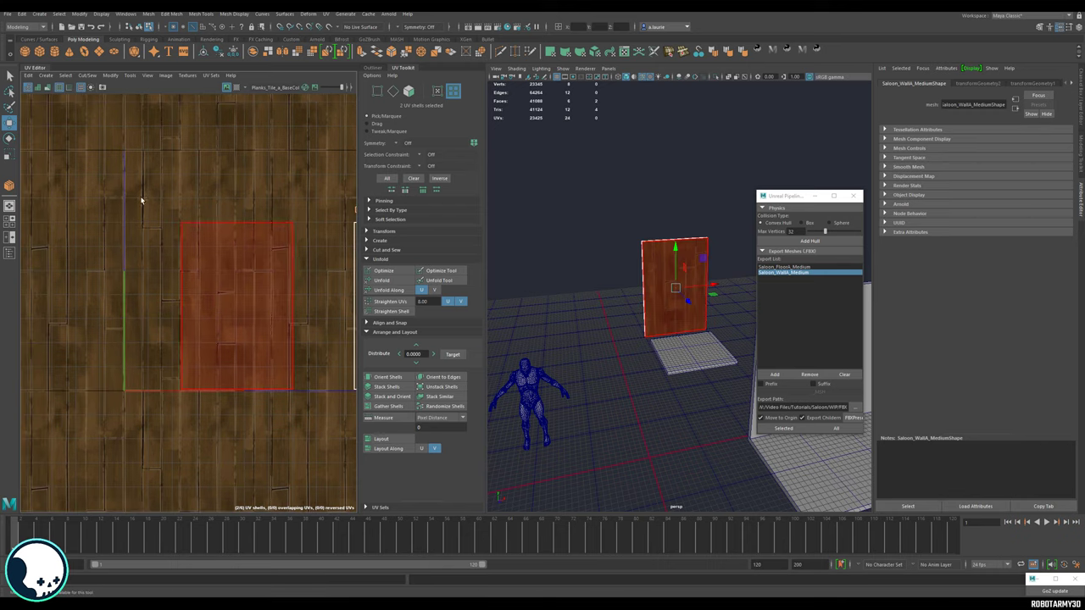
# Move the SK_Mannequin figure next to the textured wall as a scale reference.
pyautogui.keyDown('alt'); pyautogui.moveTo(594, 332); pyautogui.dragTo(627, 223); pyautogui.keyUp('alt')
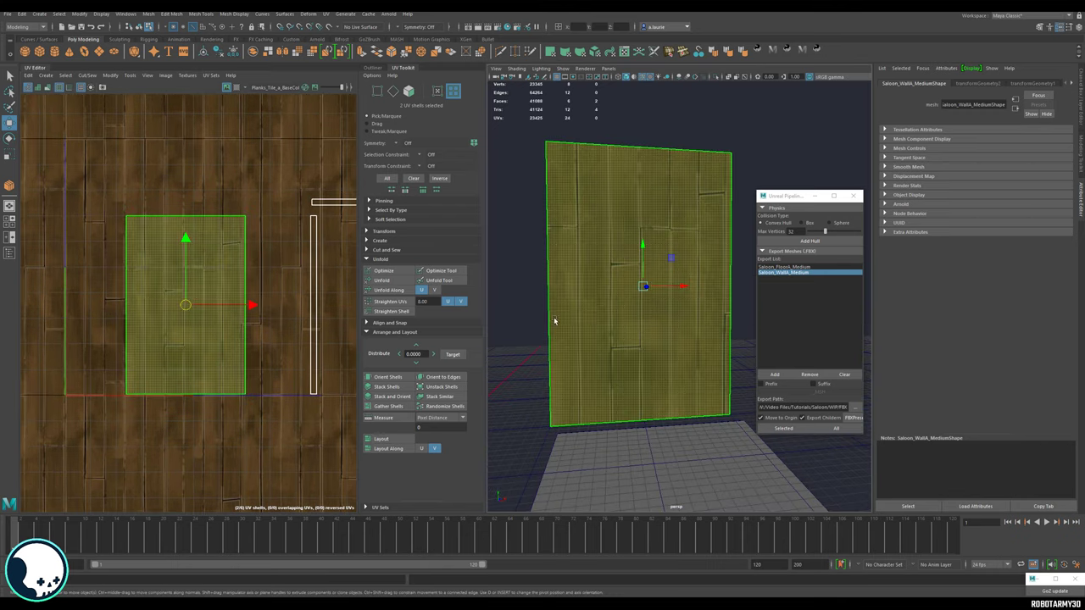
pyautogui.scroll(-8, 609, 353)
pyautogui.click(547, 371)
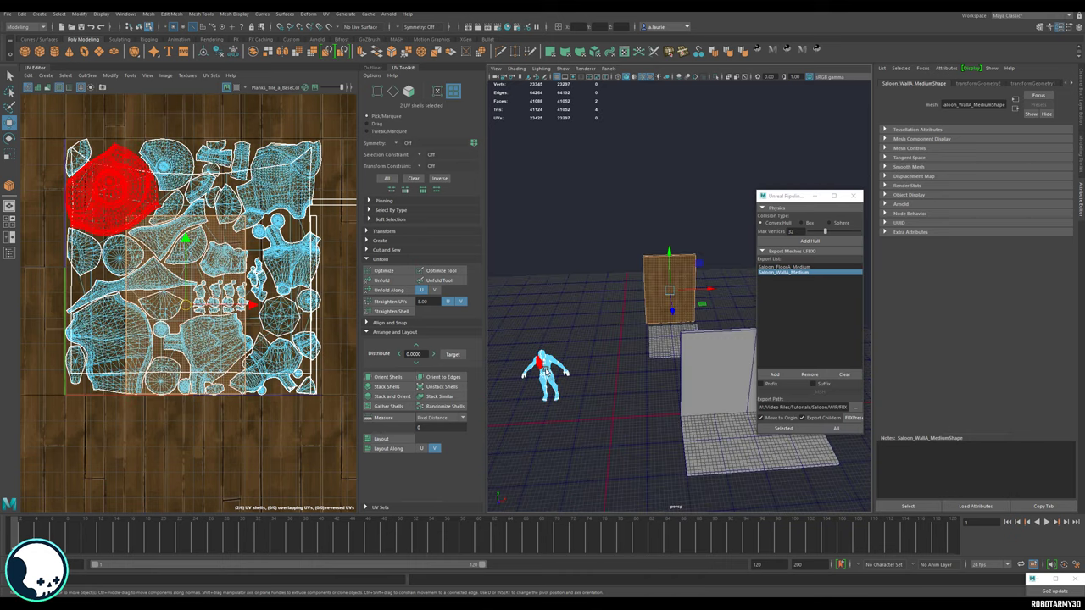
pyautogui.moveTo(559, 373); pyautogui.dragTo(596, 360, button='right')
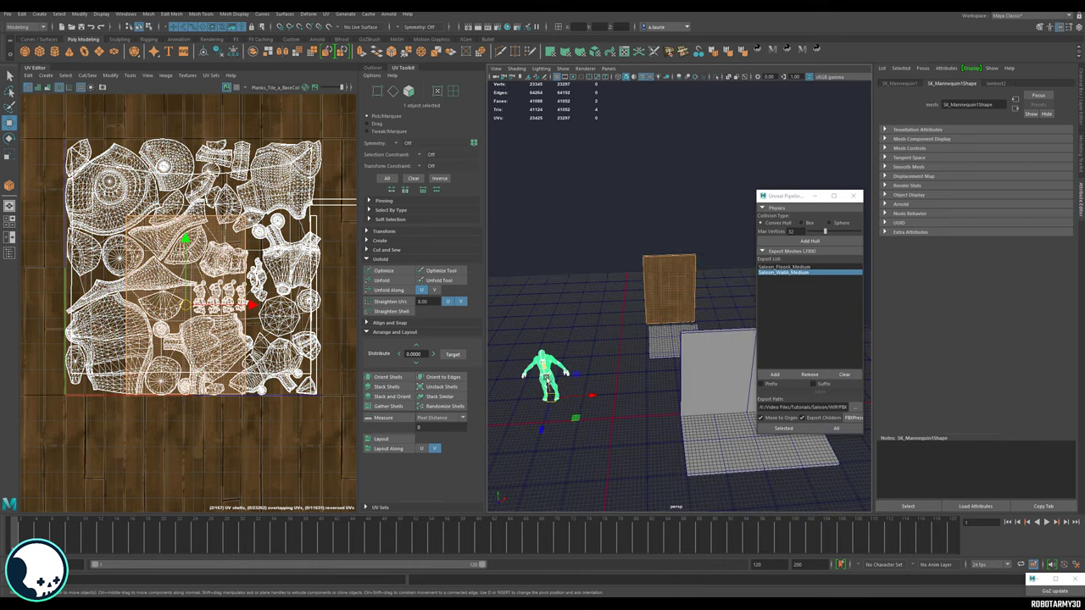
pyautogui.moveTo(575, 418); pyautogui.dragTo(637, 361)
pyautogui.hotkey('ctrl', 'z')
pyautogui.click(595, 383)
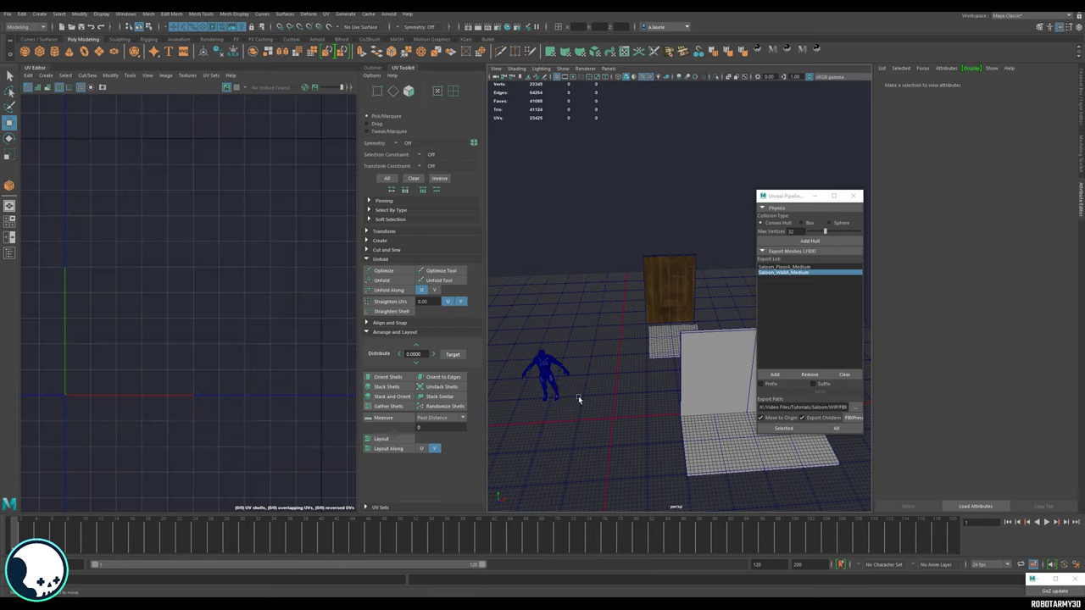
pyautogui.click(555, 384)
pyautogui.moveTo(575, 419); pyautogui.dragTo(638, 297)
pyautogui.scroll(5, 666, 309)
# Select the wall's stacked face shells and scale them up uniformly so the planks look smaller against the mannequin.
pyautogui.click(682, 284)
pyautogui.scroll(3, 642, 326)
pyautogui.scroll(-2, 638, 316)
pyautogui.keyDown('alt'); pyautogui.moveTo(638, 298); pyautogui.dragTo(617, 297, button='middle'); pyautogui.keyUp('alt')
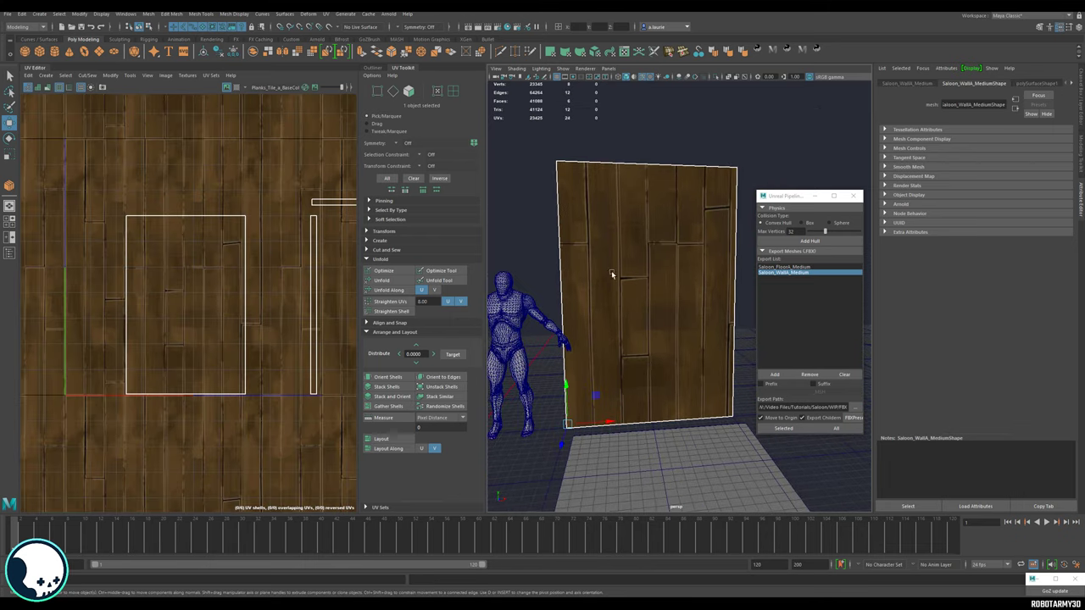
pyautogui.moveTo(206, 272); pyautogui.dragTo(168, 259, button='right')
pyautogui.moveTo(87, 191); pyautogui.dragTo(280, 393)
pyautogui.click(236, 333)
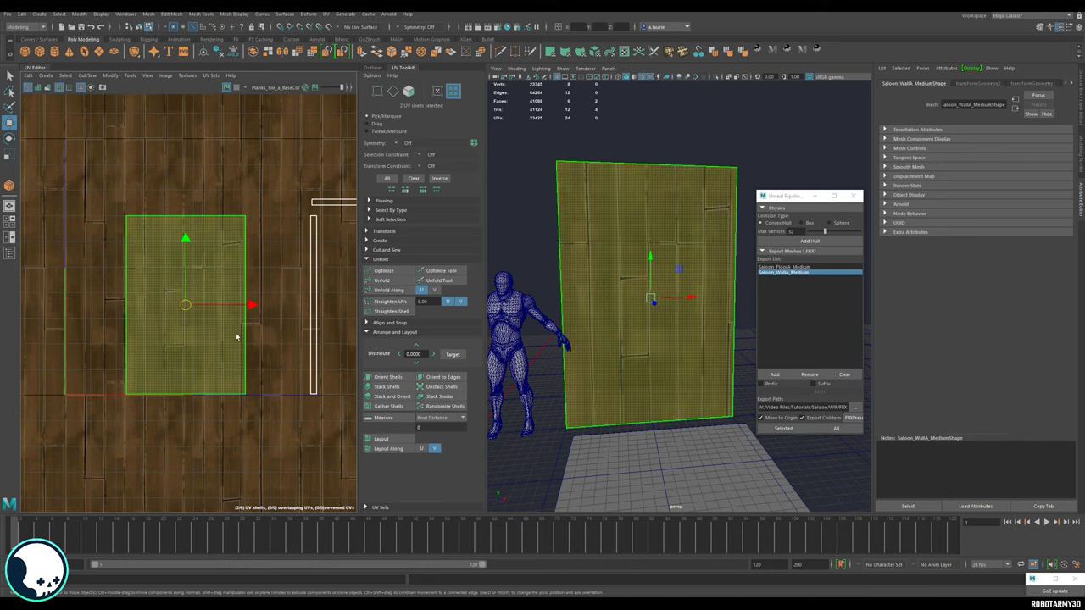
pyautogui.moveTo(202, 316); pyautogui.dragTo(212, 328, button='middle')
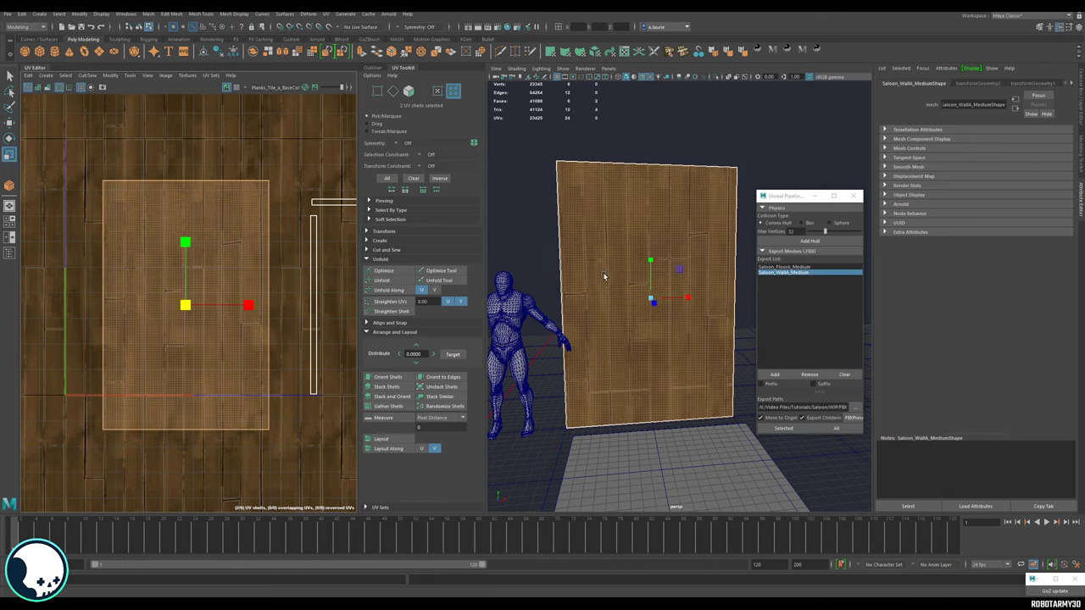
# Move the stacked face shells so their lower-left corner sits at the UV origin.
pyautogui.moveTo(606, 273)
pyautogui.keyDown('alt'); pyautogui.mouseDown()
pyautogui.moveTo(740, 293)
pyautogui.moveTo(619, 275)
pyautogui.mouseUp(); pyautogui.keyUp('alt')
pyautogui.press('w')
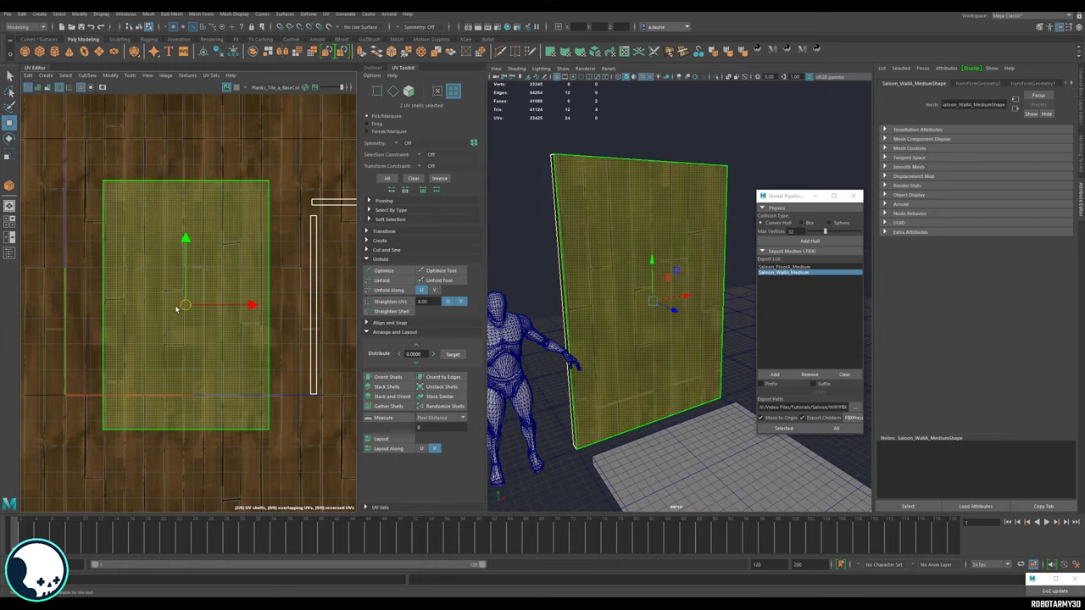
pyautogui.moveTo(178, 309); pyautogui.dragTo(145, 270)
pyautogui.scroll(4, 120, 373)
pyautogui.keyDown('alt'); pyautogui.moveTo(121, 373); pyautogui.dragTo(237, 363, button='middle'); pyautogui.keyUp('alt')
pyautogui.moveTo(290, 169); pyautogui.dragTo(287, 172)
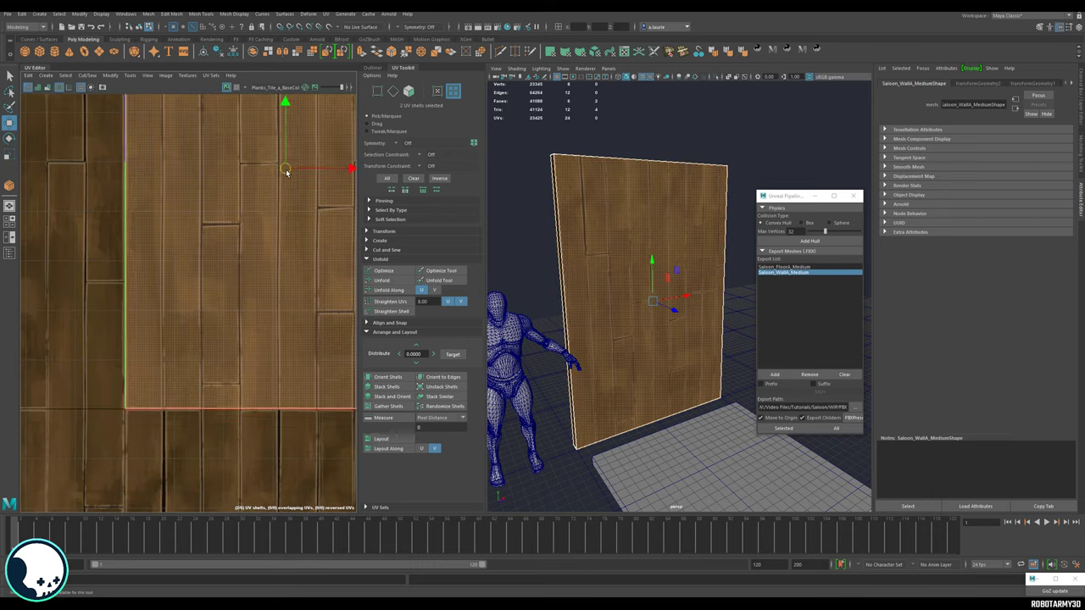
# Select the UVs along the face shells' right edge and move them inward onto the nearest plank seam.
pyautogui.scroll(-2, 251, 204)
pyautogui.keyDown('alt'); pyautogui.moveTo(242, 199); pyautogui.dragTo(153, 339, button='middle'); pyautogui.keyUp('alt')
pyautogui.moveTo(221, 229); pyautogui.dragTo(259, 231, button='right')
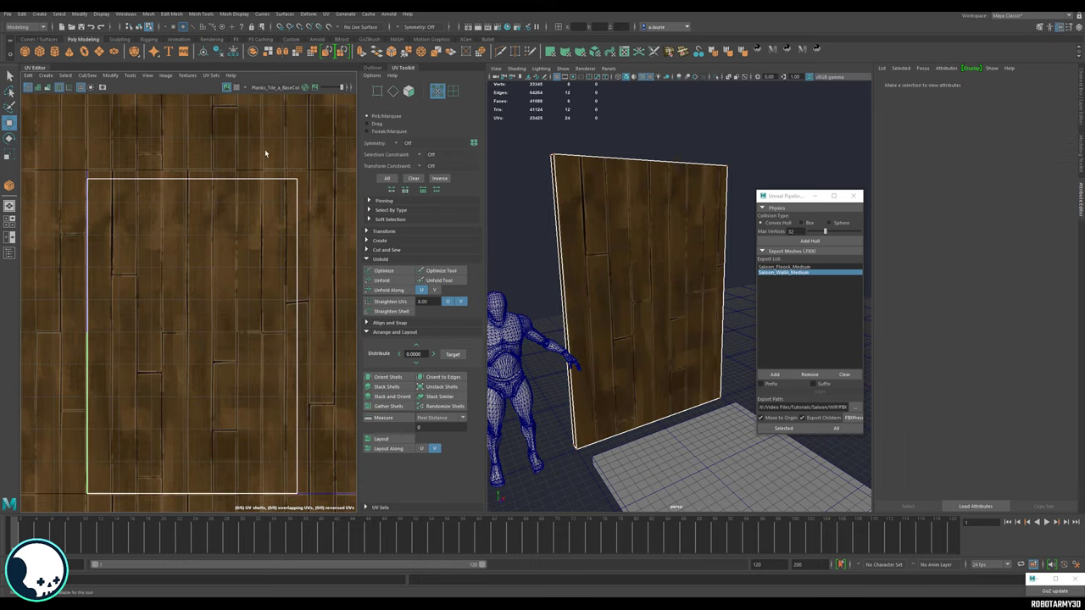
pyautogui.moveTo(264, 149); pyautogui.dragTo(314, 493)
pyautogui.moveTo(313, 336); pyautogui.dragTo(300, 337)
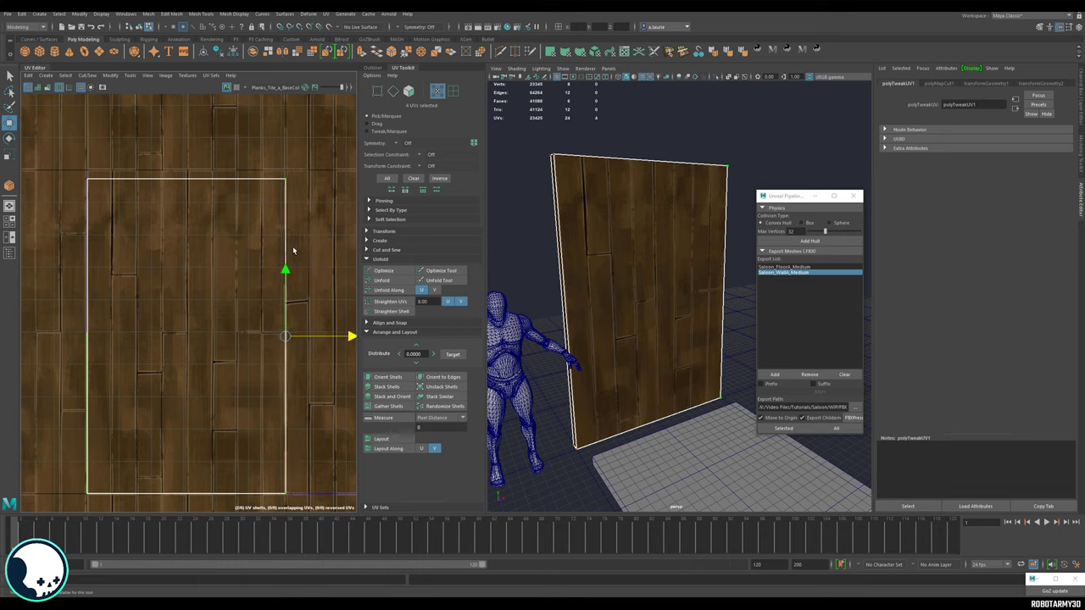
# Select the UVs along the face shells' top edge and move them up to the texture tile's upper boundary.
pyautogui.keyDown('alt'); pyautogui.moveTo(658, 271); pyautogui.dragTo(695, 296); pyautogui.keyUp('alt')
pyautogui.keyDown('alt'); pyautogui.moveTo(612, 335); pyautogui.dragTo(651, 364); pyautogui.keyUp('alt')
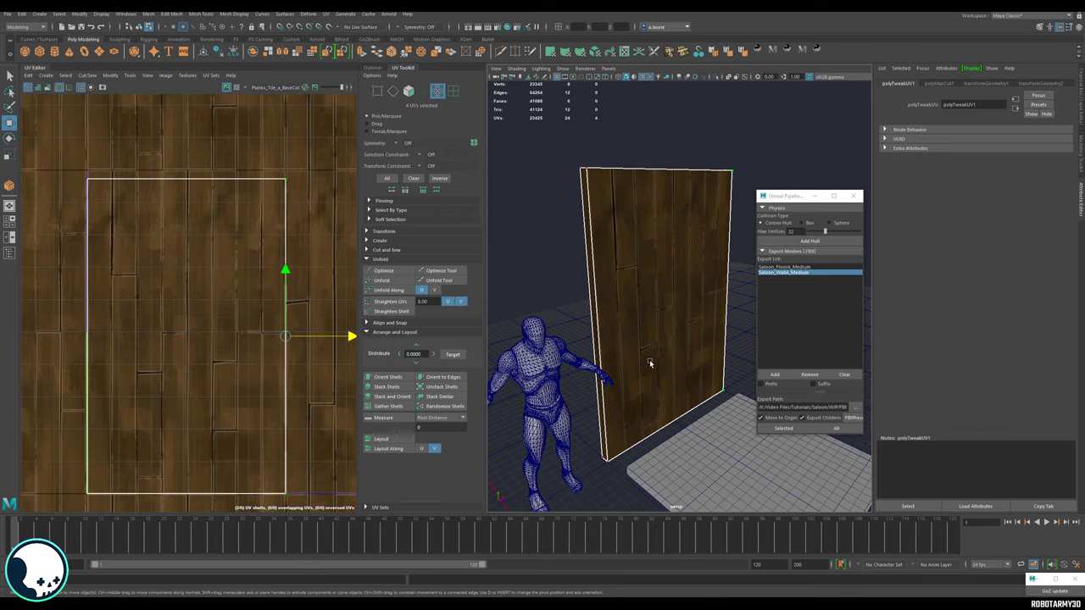
pyautogui.moveTo(76, 163); pyautogui.dragTo(295, 186)
pyautogui.moveTo(187, 166); pyautogui.dragTo(185, 158)
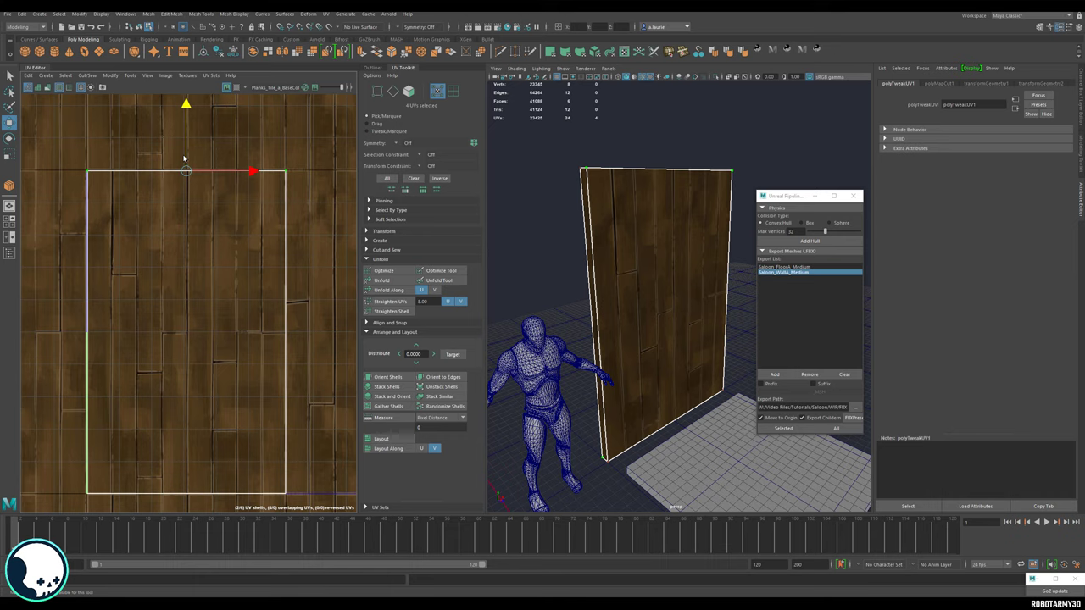
pyautogui.click(310, 185)
pyautogui.keyDown('alt'); pyautogui.moveTo(708, 282); pyautogui.dragTo(673, 293, button='right'); pyautogui.keyUp('alt')
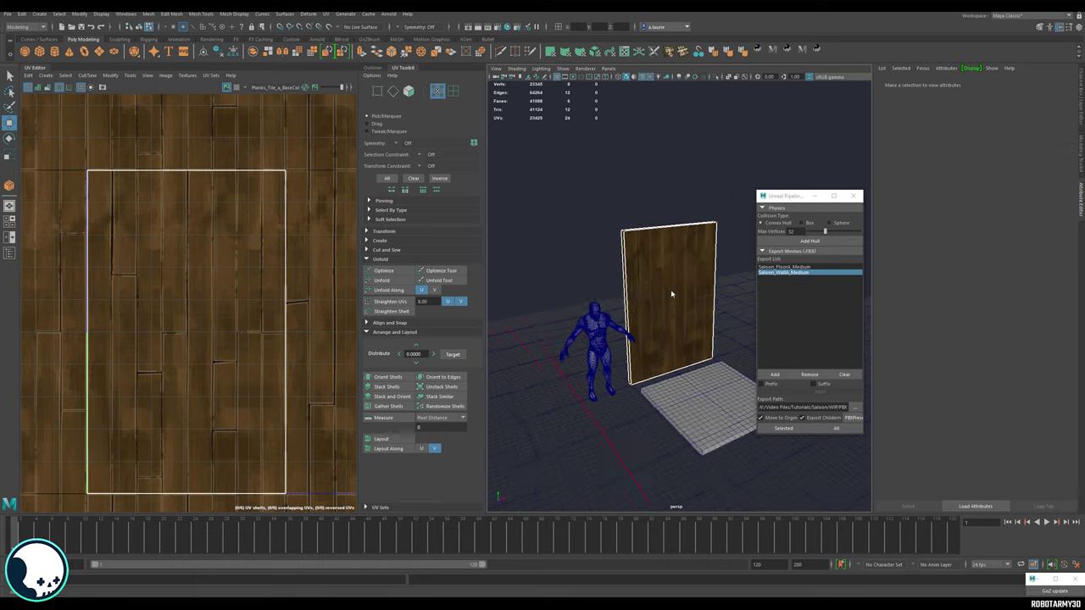
# Copy the wall's stacked face shells' texel density and apply it, 6.5304 px/unit, to the thin edge shells.
pyautogui.keyDown('alt'); pyautogui.moveTo(673, 294); pyautogui.dragTo(649, 289); pyautogui.keyUp('alt')
pyautogui.keyDown('alt'); pyautogui.moveTo(310, 237); pyautogui.dragTo(274, 238, button='right'); pyautogui.keyUp('alt')
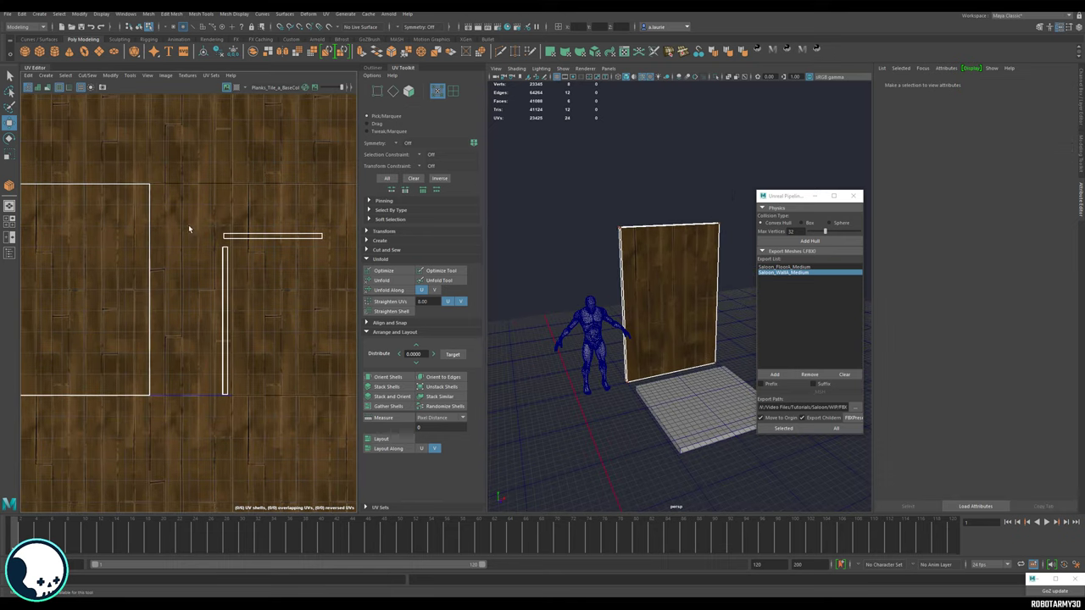
pyautogui.moveTo(188, 225); pyautogui.dragTo(303, 322)
pyautogui.moveTo(198, 241); pyautogui.dragTo(169, 232, button='right')
pyautogui.moveTo(135, 242); pyautogui.dragTo(106, 275)
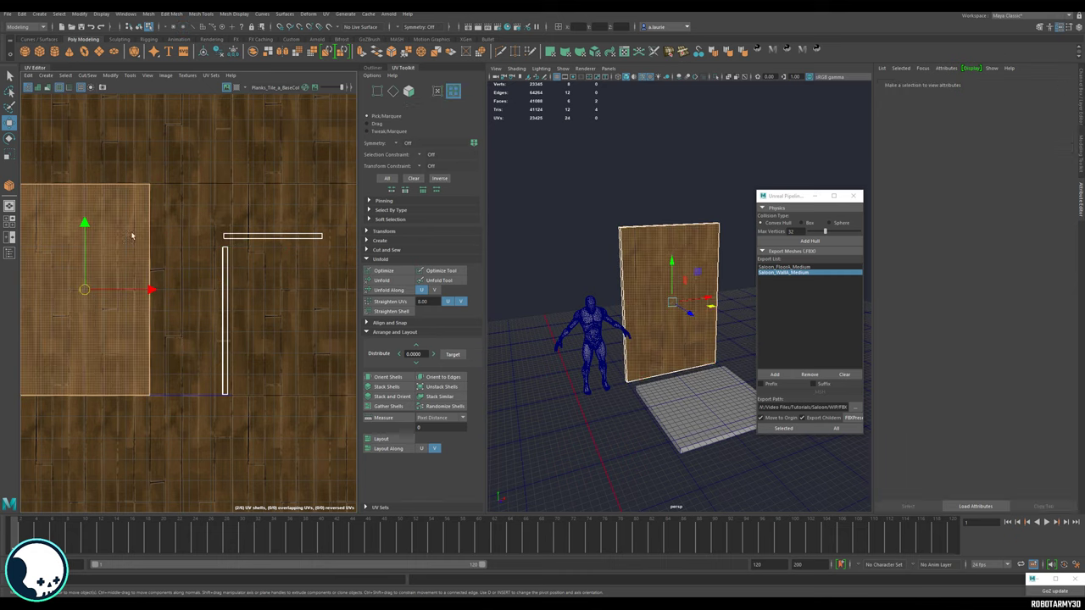
pyautogui.click(373, 233)
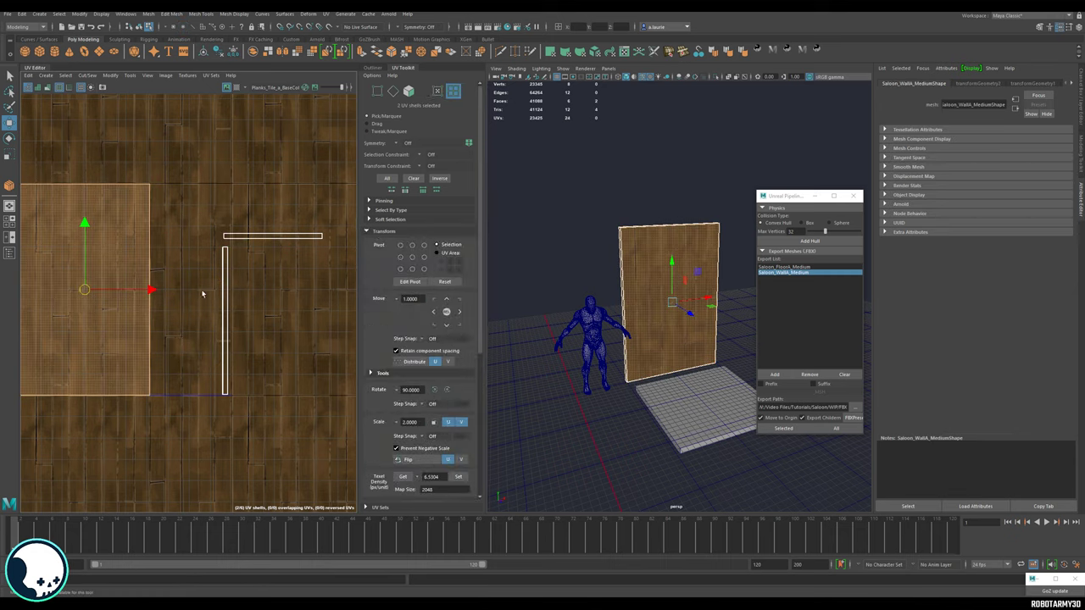
pyautogui.keyDown('alt'); pyautogui.moveTo(209, 249); pyautogui.dragTo(208, 210, button='middle'); pyautogui.keyUp('alt')
pyautogui.moveTo(227, 163); pyautogui.dragTo(326, 326)
pyautogui.click(458, 478)
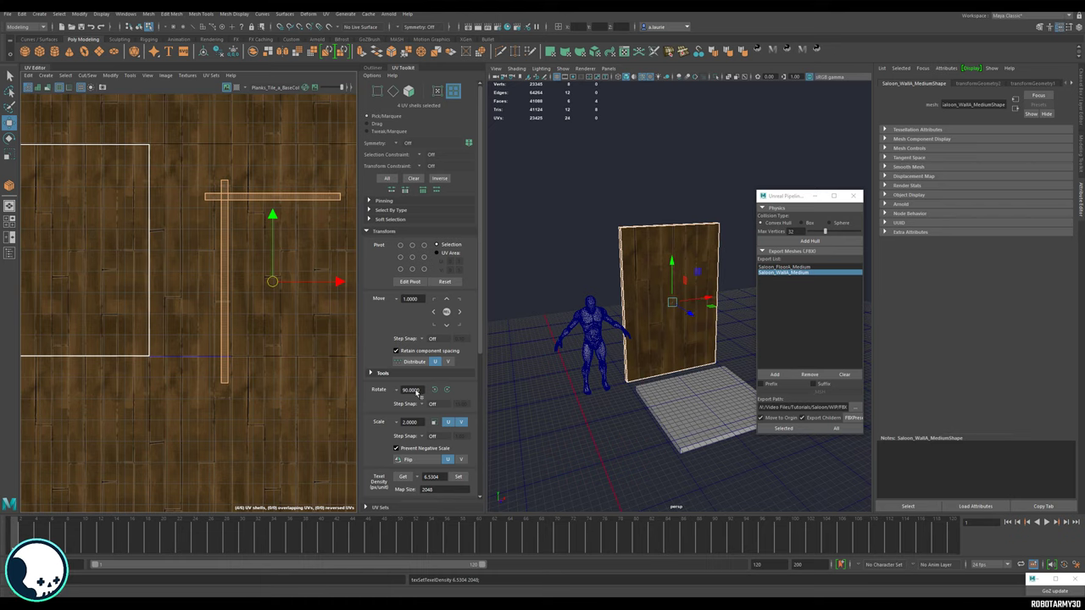
# Move the vertical edge shells beside the wall's face shells and the horizontal edge shells just above them.
pyautogui.click(252, 278)
pyautogui.moveTo(245, 259); pyautogui.dragTo(161, 256)
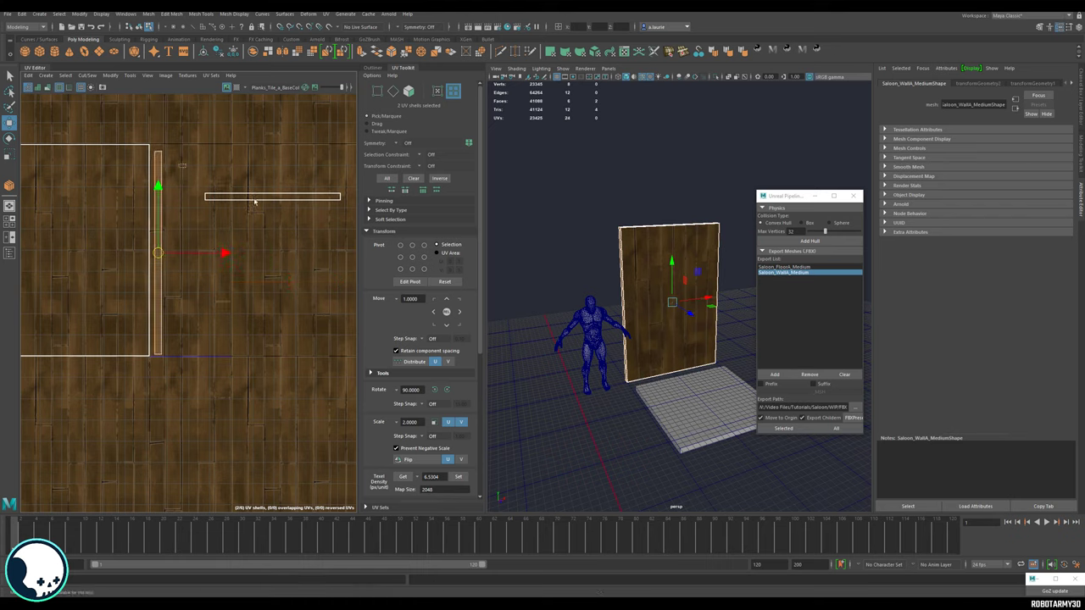
pyautogui.click(271, 197)
pyautogui.moveTo(271, 196); pyautogui.dragTo(245, 184)
pyautogui.moveTo(184, 160); pyautogui.dragTo(111, 134)
pyautogui.keyDown('alt'); pyautogui.moveTo(111, 134); pyautogui.dragTo(268, 175, button='middle'); pyautogui.keyUp('alt')
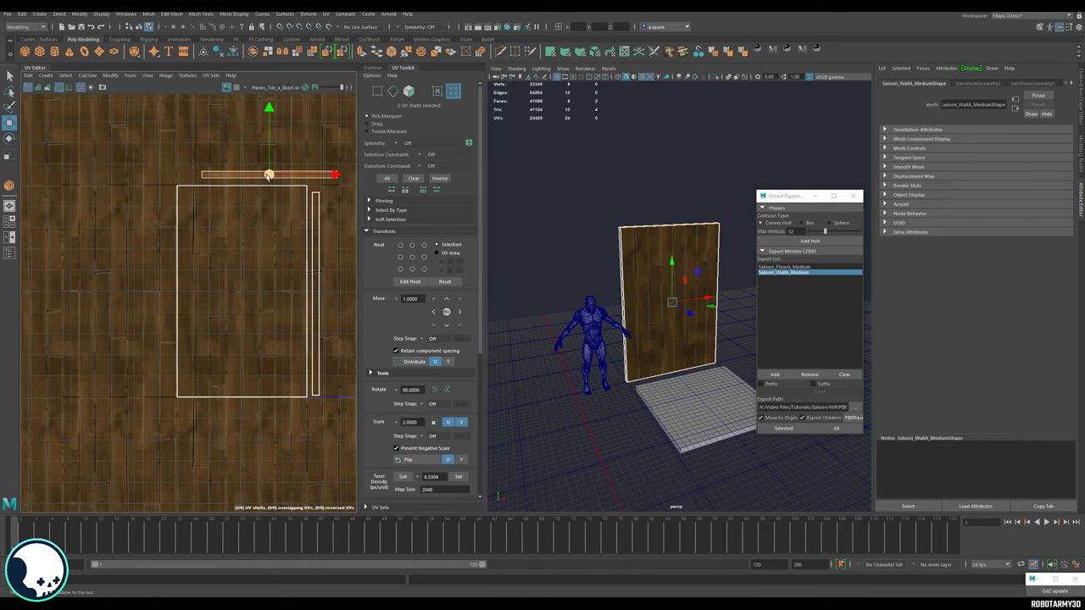
pyautogui.moveTo(268, 174); pyautogui.dragTo(245, 183)
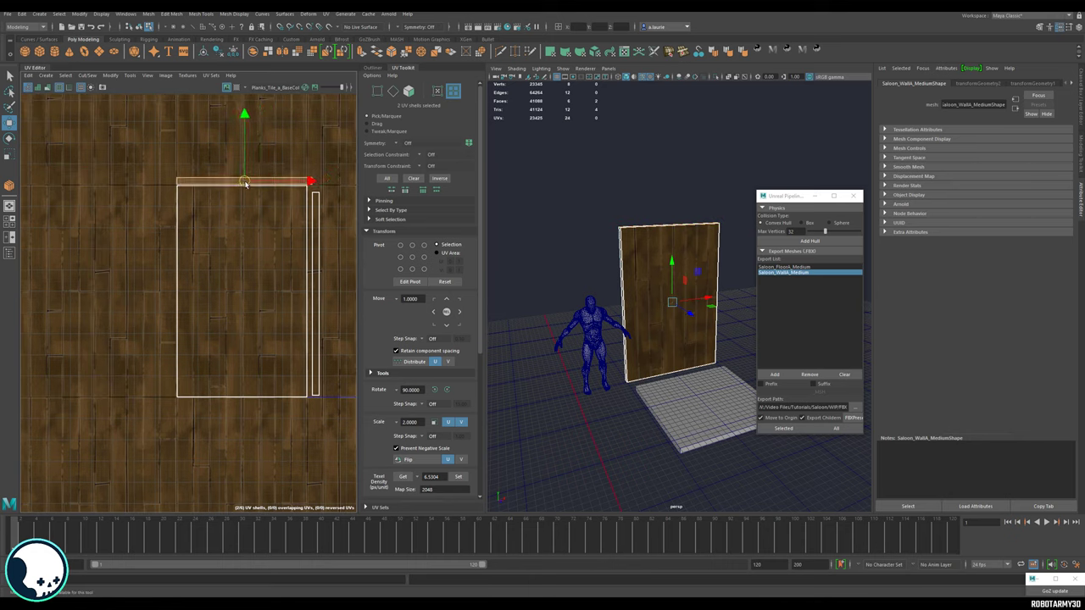
pyautogui.click(263, 213)
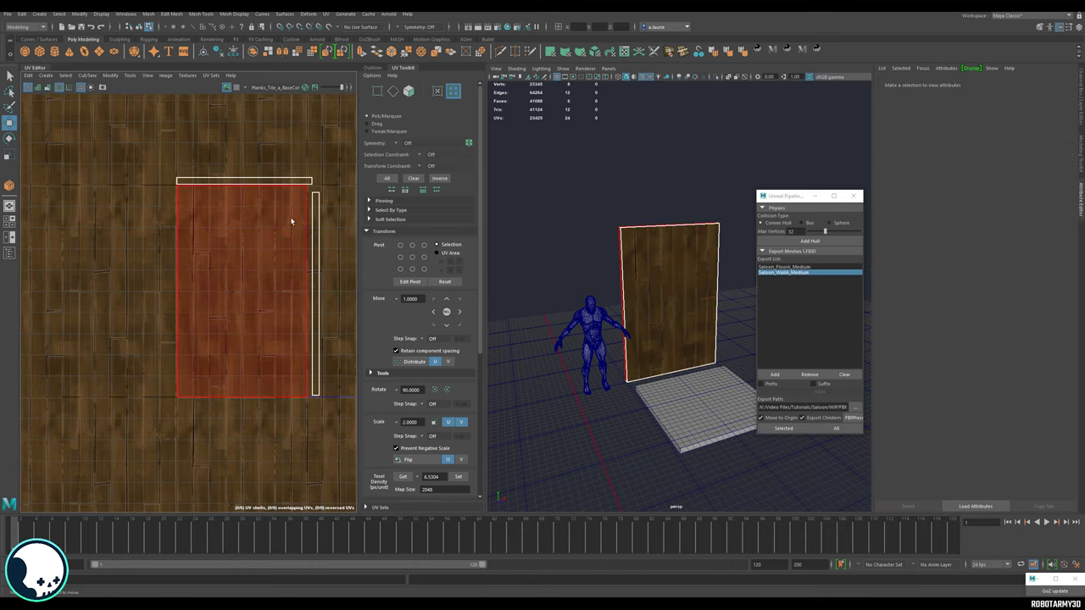
# Rename the wall's wood-plank material Planks_Tile_A.
pyautogui.keyDown('alt'); pyautogui.moveTo(288, 258); pyautogui.dragTo(182, 253, button='middle'); pyautogui.keyUp('alt')
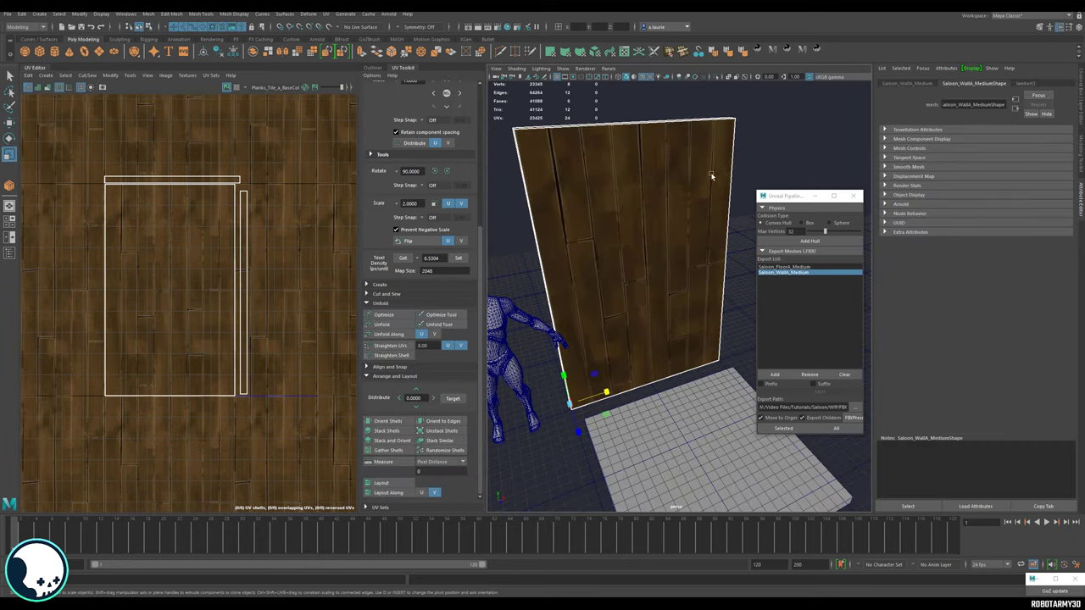
pyautogui.click(1024, 83)
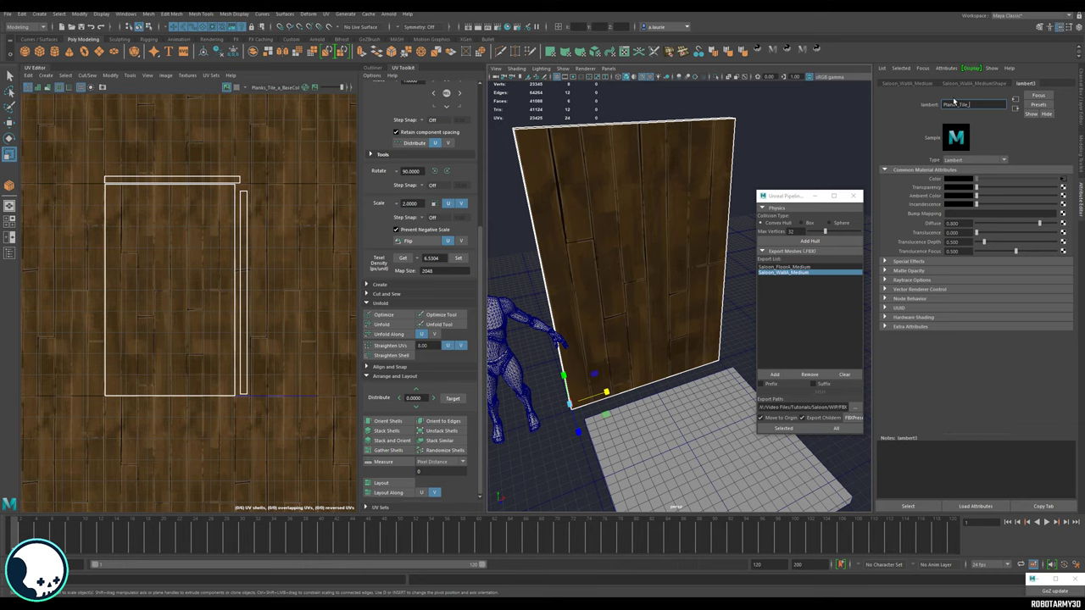
pyautogui.keyDown('alt'); pyautogui.moveTo(741, 339); pyautogui.dragTo(720, 278, button='middle'); pyautogui.keyUp('alt')
pyautogui.click(719, 282)
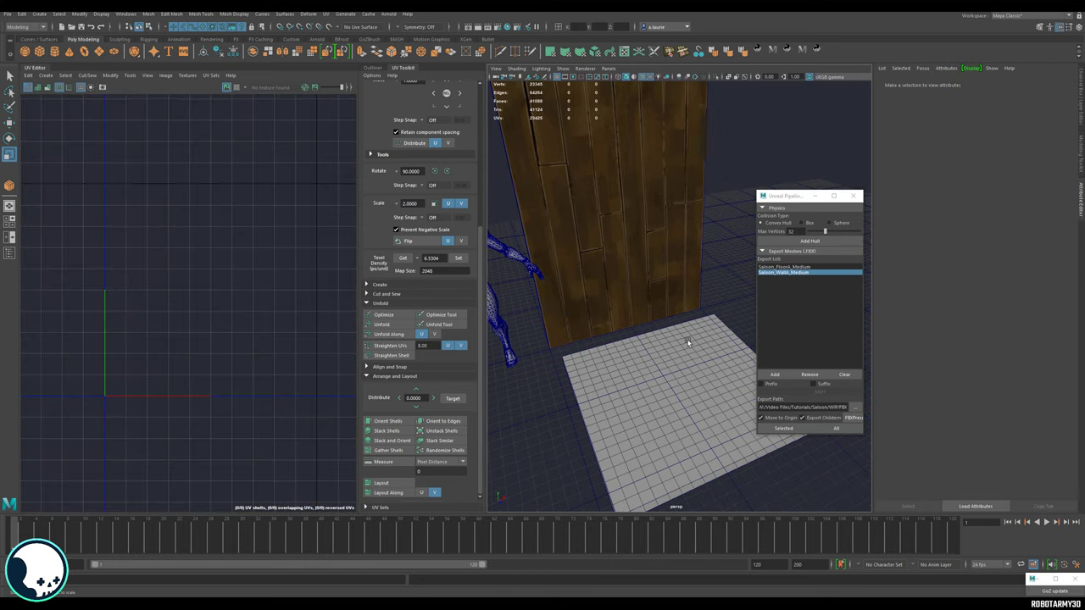
# Assign the existing Planks_Tile_A material to the floor mesh.
pyautogui.click(676, 354)
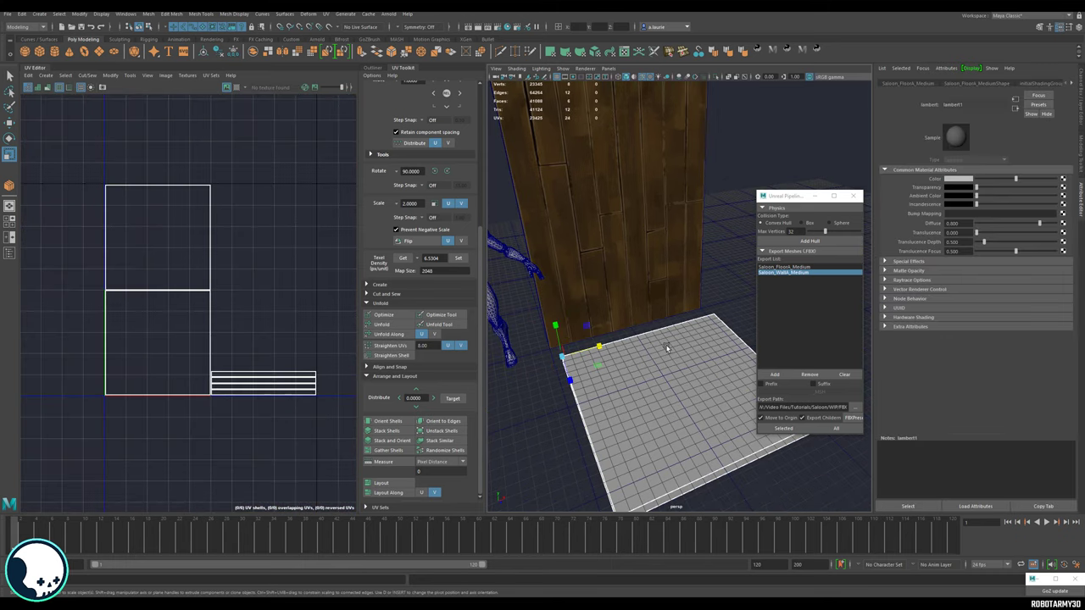
pyautogui.rightClick(668, 348)
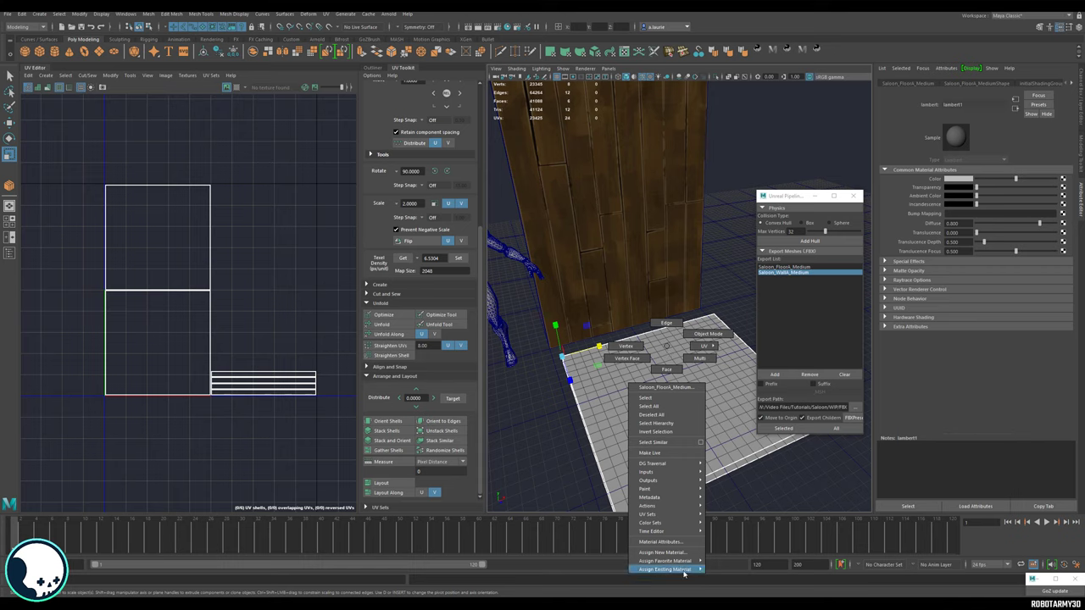
pyautogui.moveTo(688, 574)
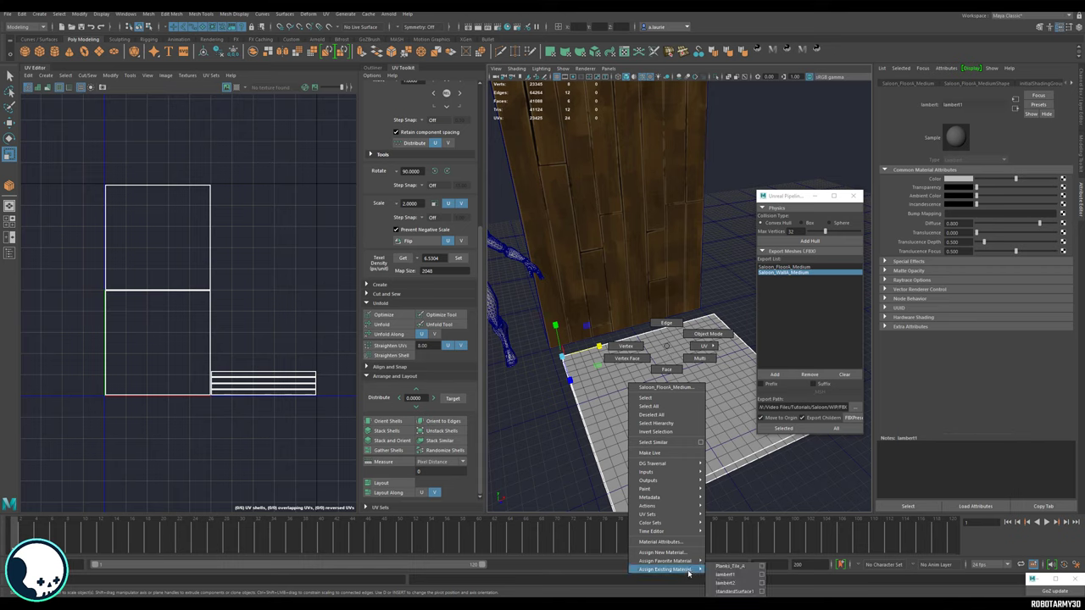
pyautogui.click(731, 566)
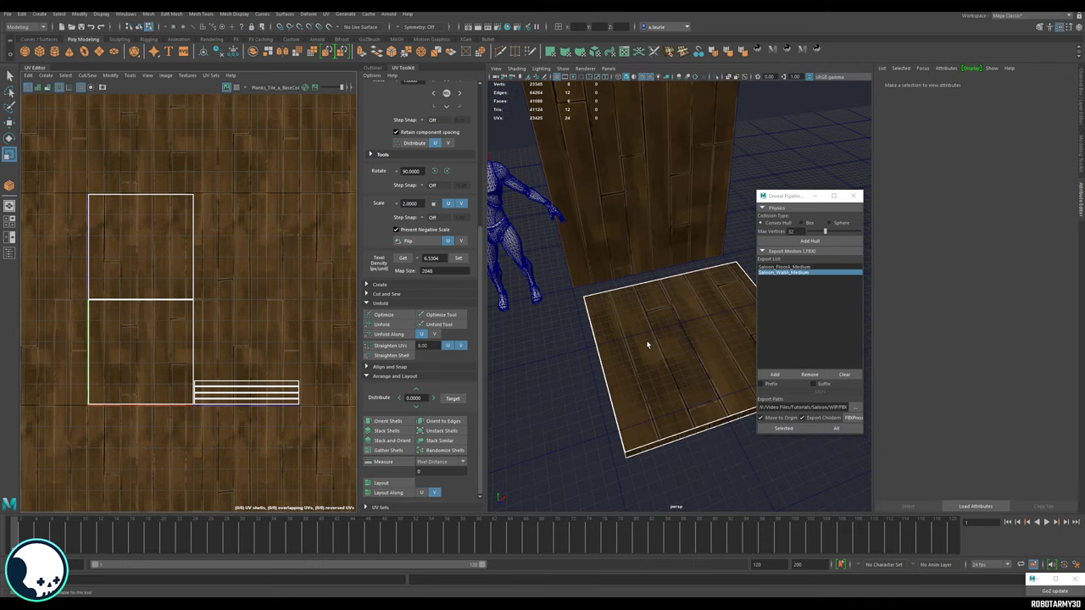
# Select the floor's two large face shells and stack them on top of each other.
pyautogui.click(646, 340)
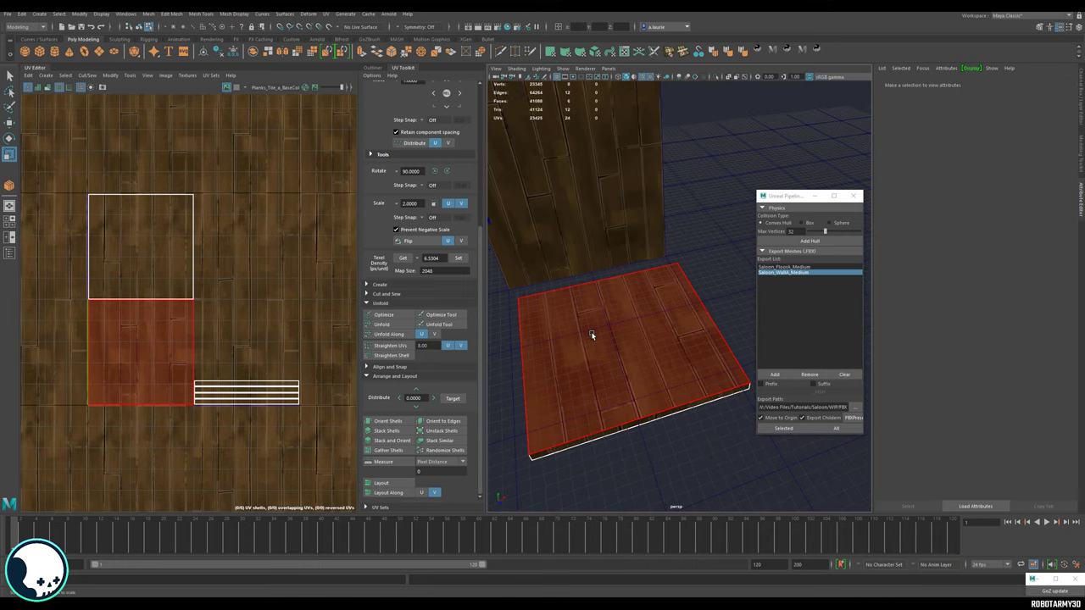
pyautogui.press('F8')
pyautogui.keyDown('alt'); pyautogui.moveTo(503, 363); pyautogui.dragTo(512, 330); pyautogui.keyUp('alt')
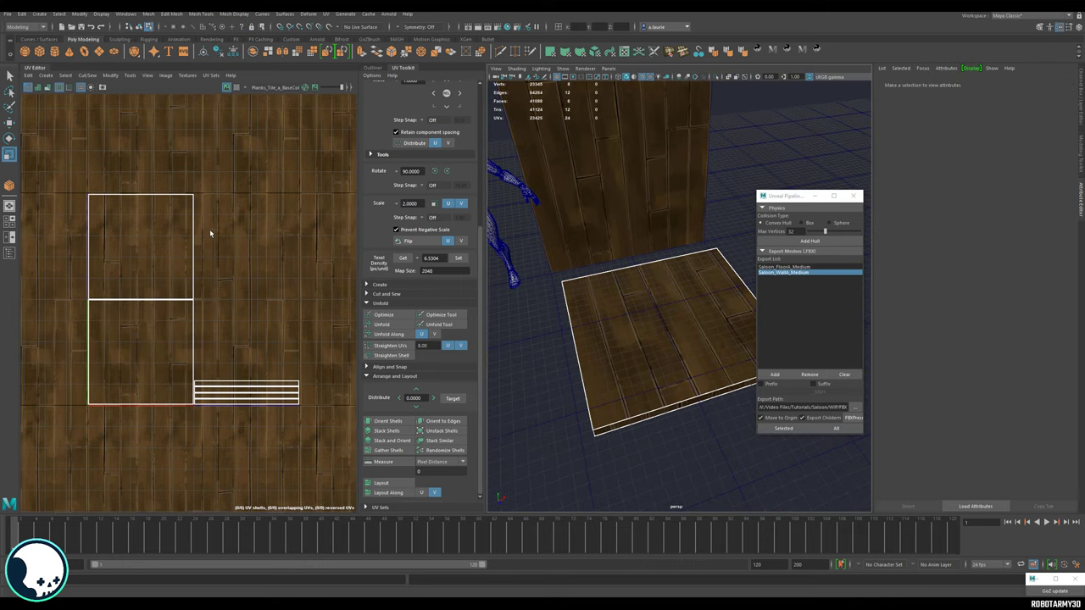
pyautogui.keyDown('alt'); pyautogui.moveTo(210, 233); pyautogui.dragTo(259, 292, button='middle'); pyautogui.keyUp('alt')
pyautogui.click(145, 343)
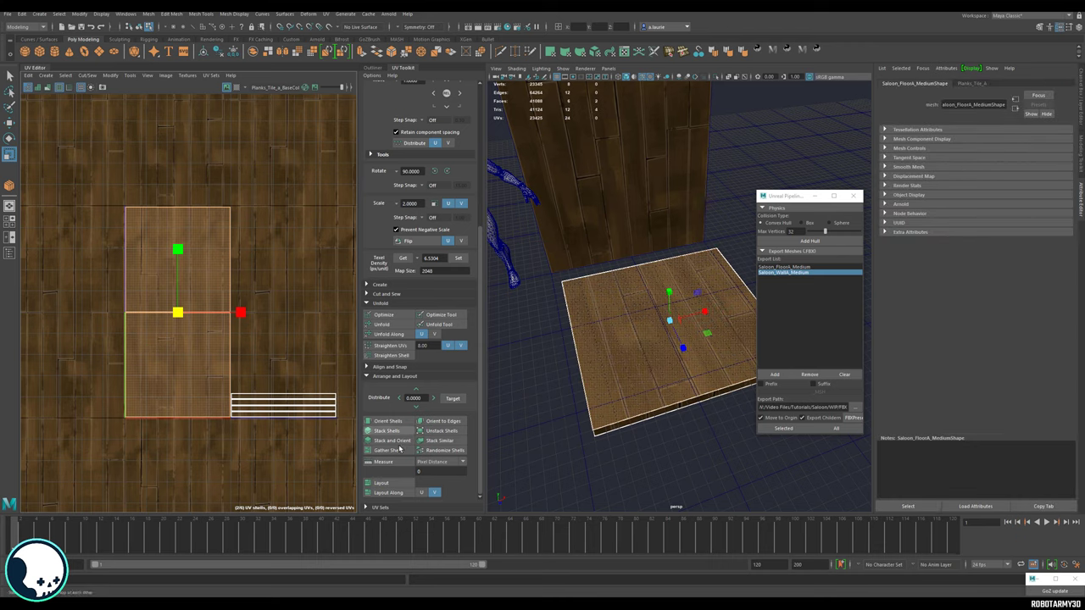
pyautogui.click(401, 434)
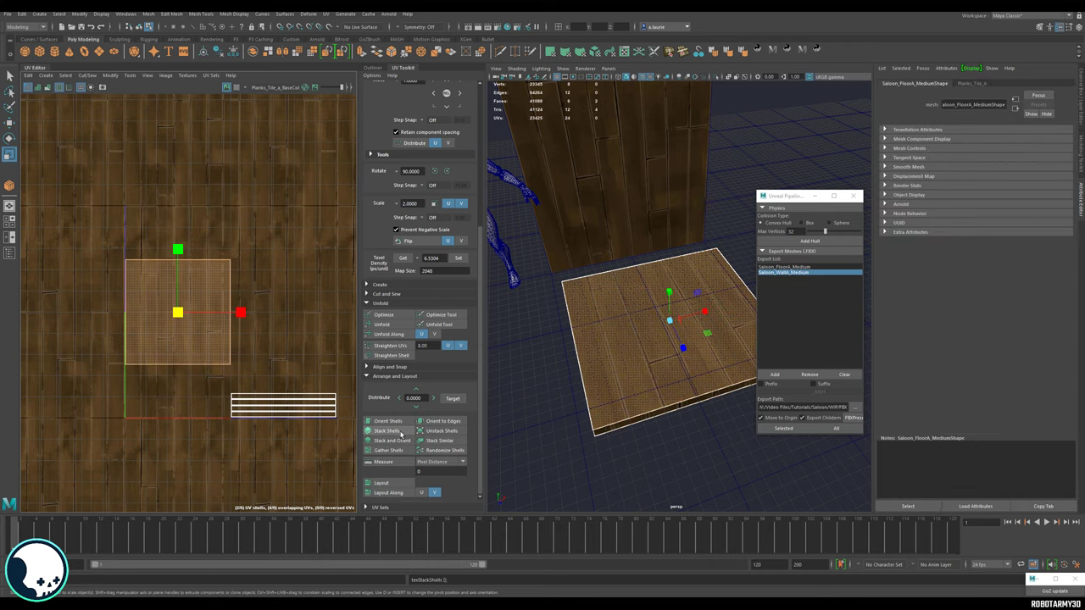
# Select the floor's thin edge shells and move them down, clear of the texture tile.
pyautogui.rightClick(263, 317)
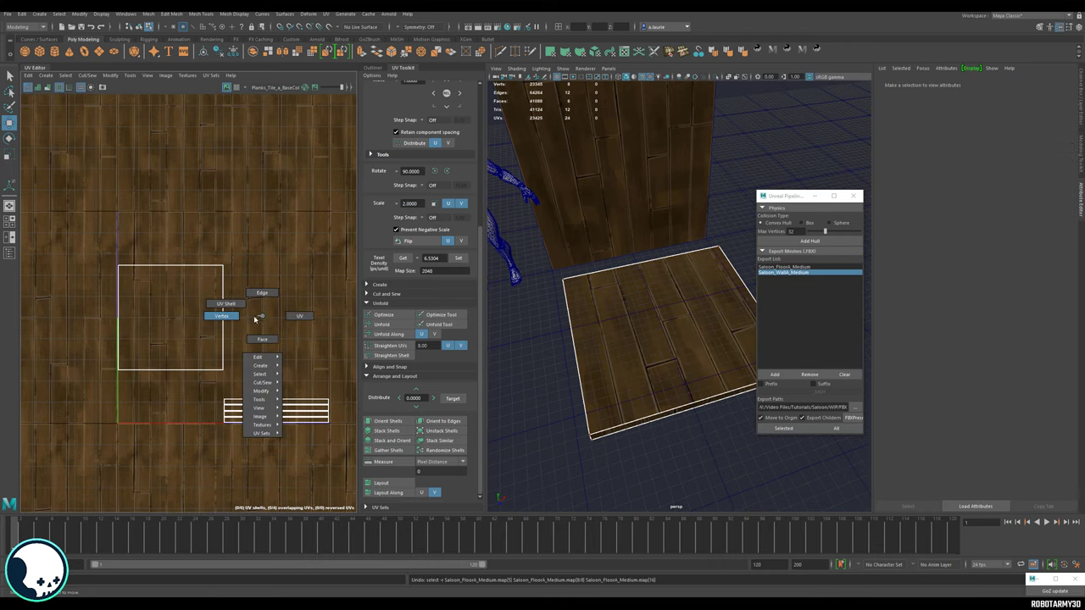
pyautogui.moveTo(254, 319); pyautogui.dragTo(262, 337, button='right')
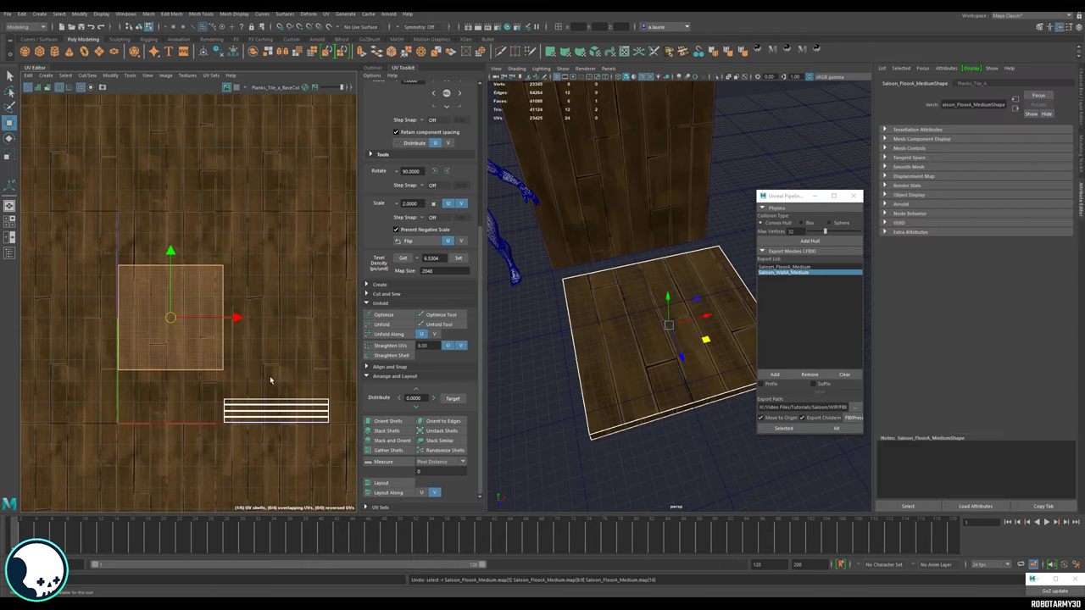
pyautogui.moveTo(271, 377); pyautogui.dragTo(242, 367, button='right')
pyautogui.moveTo(212, 398); pyautogui.dragTo(276, 472)
# Select the UVs along the floor face shells' top edge and move them up to the V = 2 boundary.
pyautogui.rightClick(194, 312)
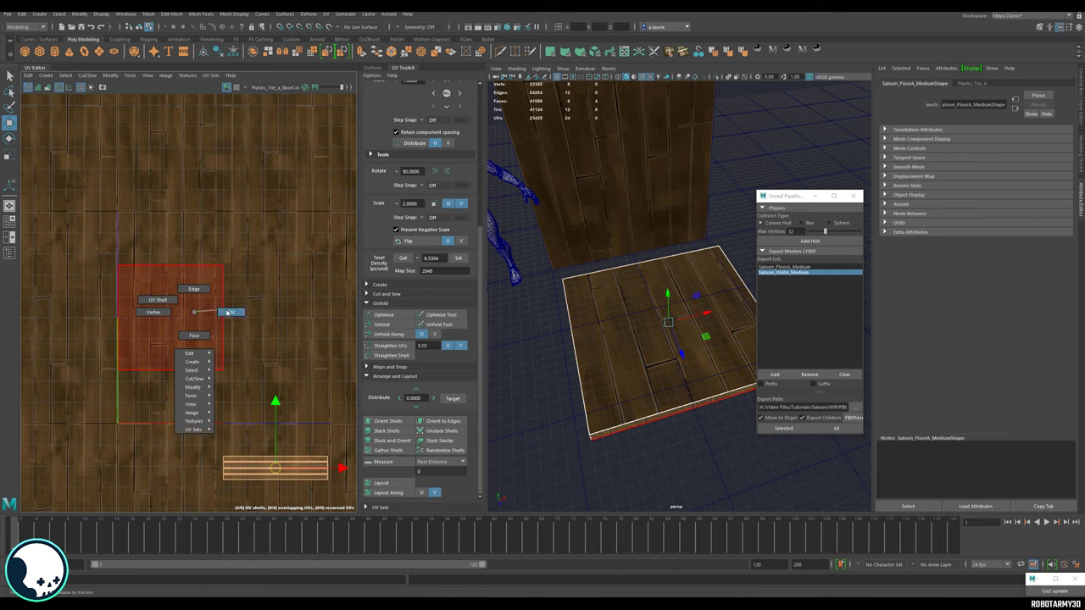
pyautogui.click(231, 312)
pyautogui.moveTo(273, 236); pyautogui.dragTo(107, 295)
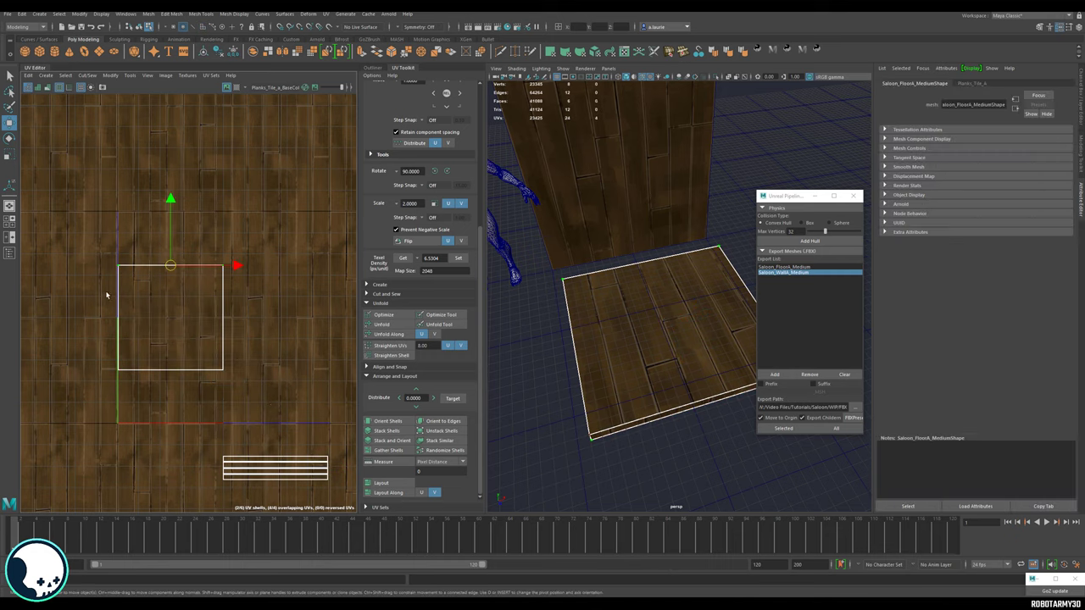
pyautogui.moveTo(170, 245); pyautogui.dragTo(167, 195)
pyautogui.keyDown('alt'); pyautogui.moveTo(262, 249); pyautogui.dragTo(203, 235, button='middle'); pyautogui.keyUp('alt')
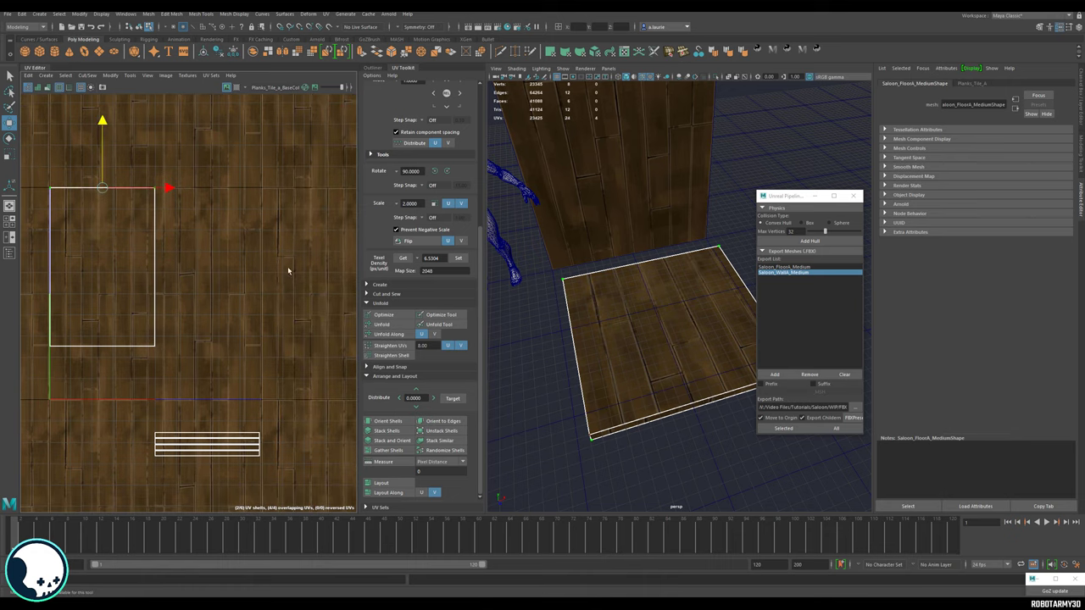
# Hide the texture and snap the floor face shells' right-edge UVs to U = 2 and bottom-edge UVs to V = 0.
pyautogui.moveTo(191, 159); pyautogui.dragTo(141, 372)
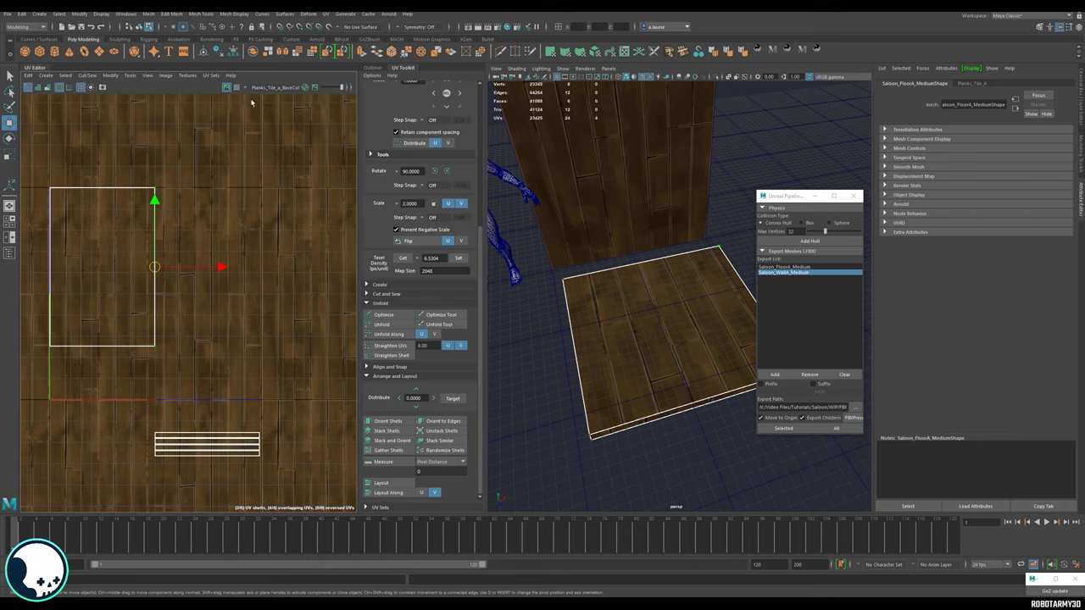
pyautogui.click(226, 87)
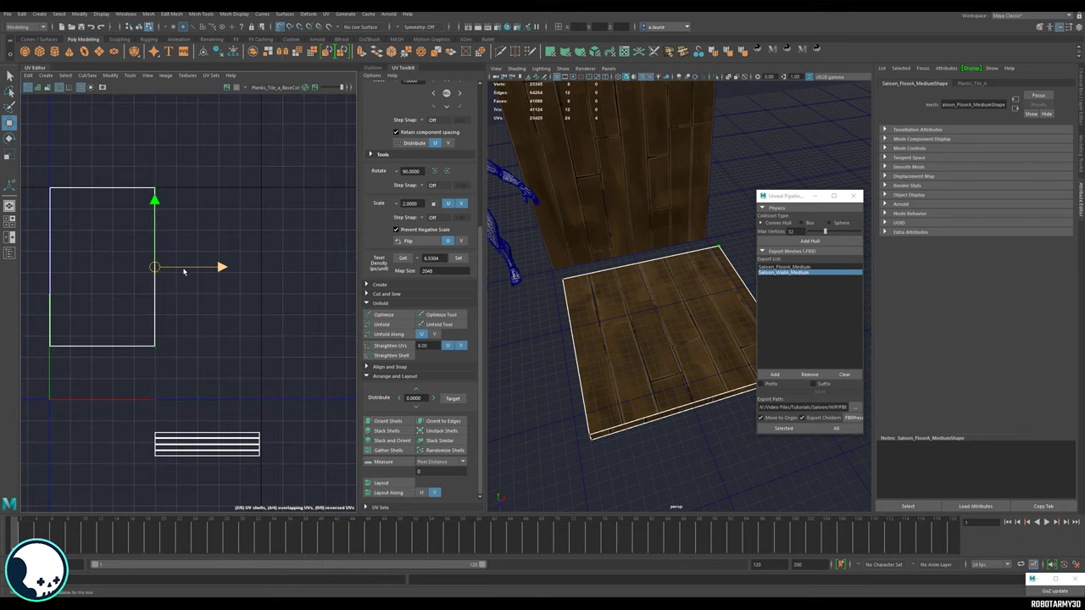
pyautogui.moveTo(184, 271); pyautogui.dragTo(45, 367)
pyautogui.moveTo(160, 322); pyautogui.dragTo(157, 386)
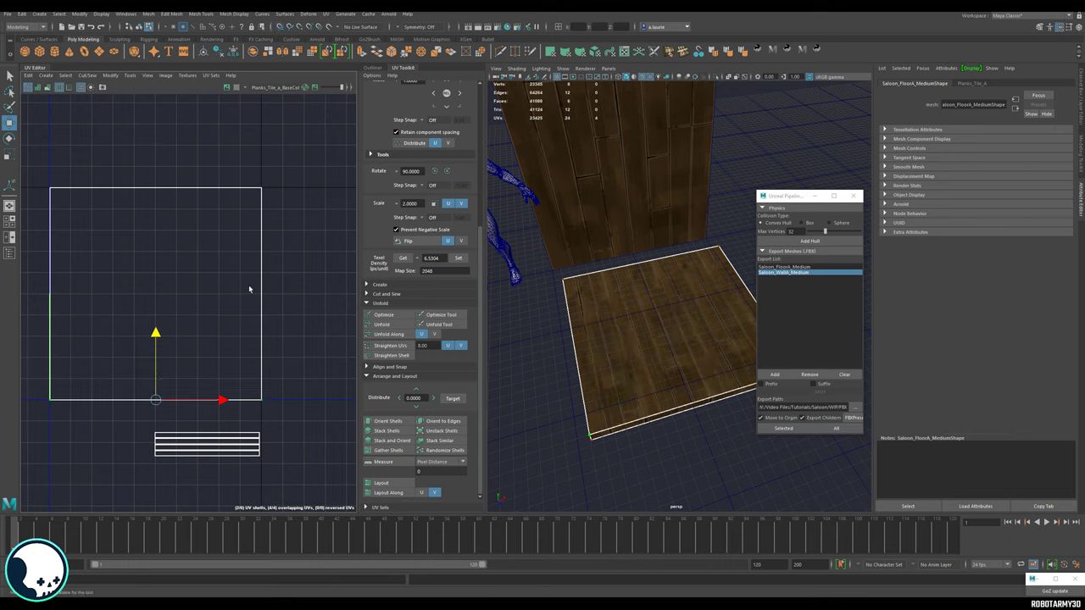
# Select the floor's thin edge shells and stack them on top of each other.
pyautogui.keyDown('alt'); pyautogui.moveTo(596, 305); pyautogui.dragTo(640, 255); pyautogui.keyUp('alt')
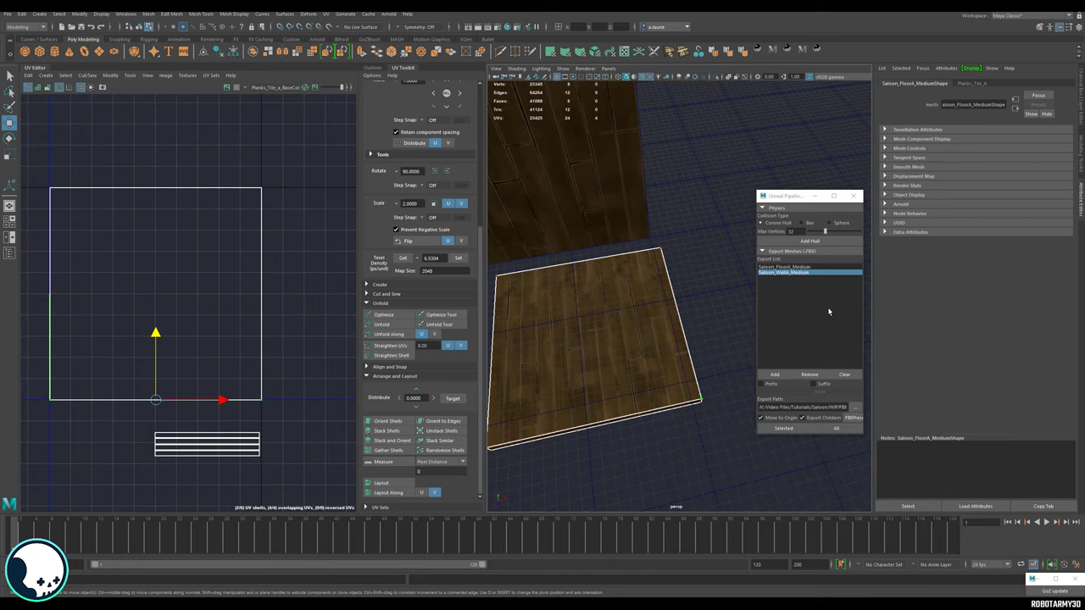
pyautogui.keyDown('alt'); pyautogui.moveTo(507, 402); pyautogui.dragTo(588, 341, button='middle'); pyautogui.keyUp('alt')
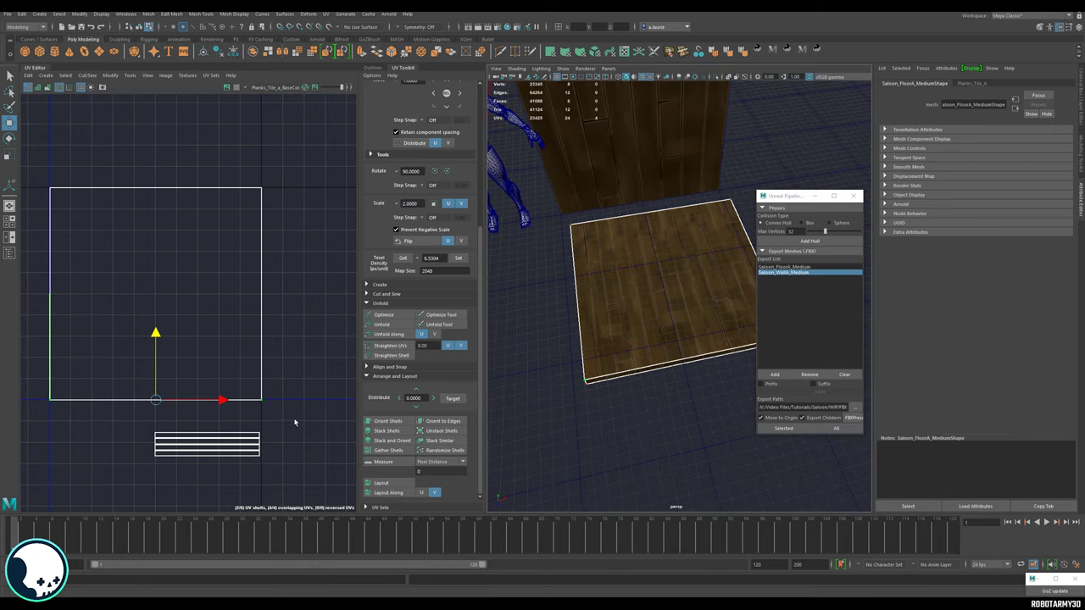
pyautogui.moveTo(285, 414); pyautogui.dragTo(265, 406, button='right')
pyautogui.moveTo(281, 411); pyautogui.dragTo(210, 482)
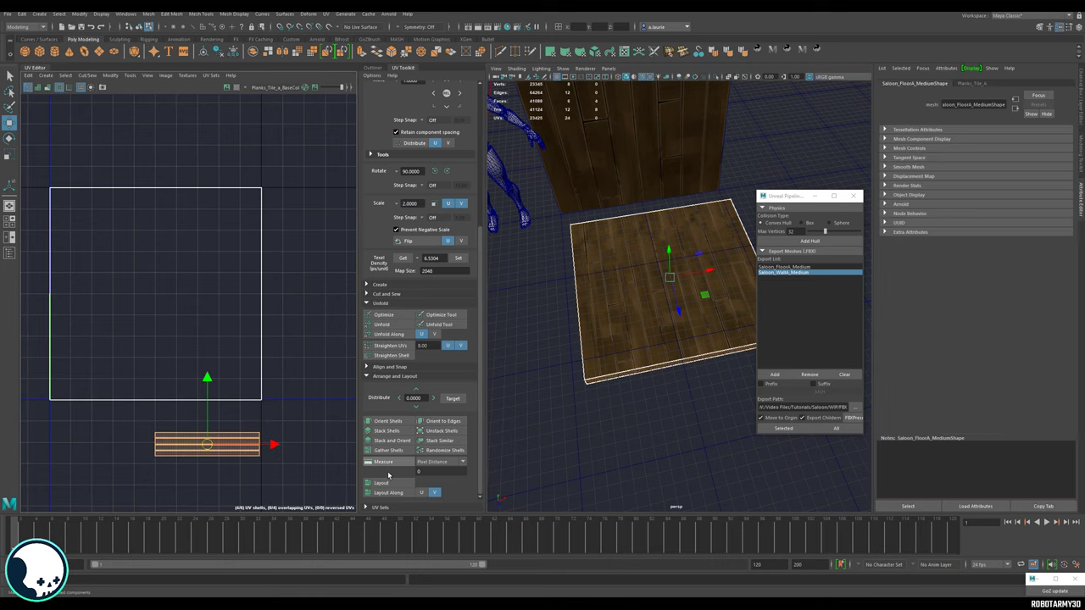
pyautogui.click(386, 431)
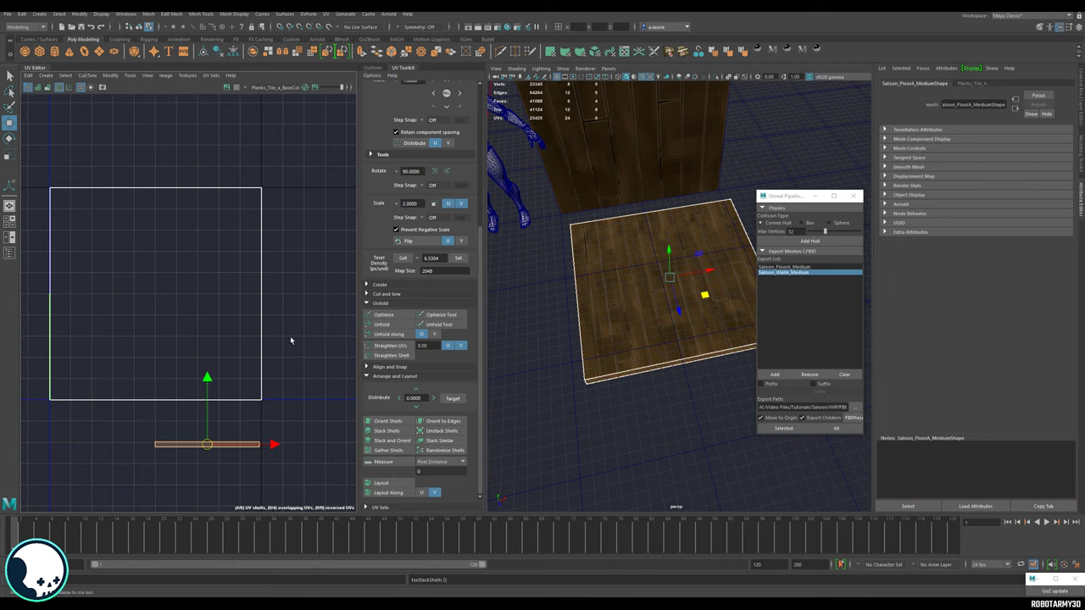
# Copy the floor face shells' texel density and apply it, 10.2150 px/unit, to the stacked edge shells.
pyautogui.moveTo(291, 341); pyautogui.dragTo(241, 315)
pyautogui.moveTo(267, 434); pyautogui.dragTo(244, 458)
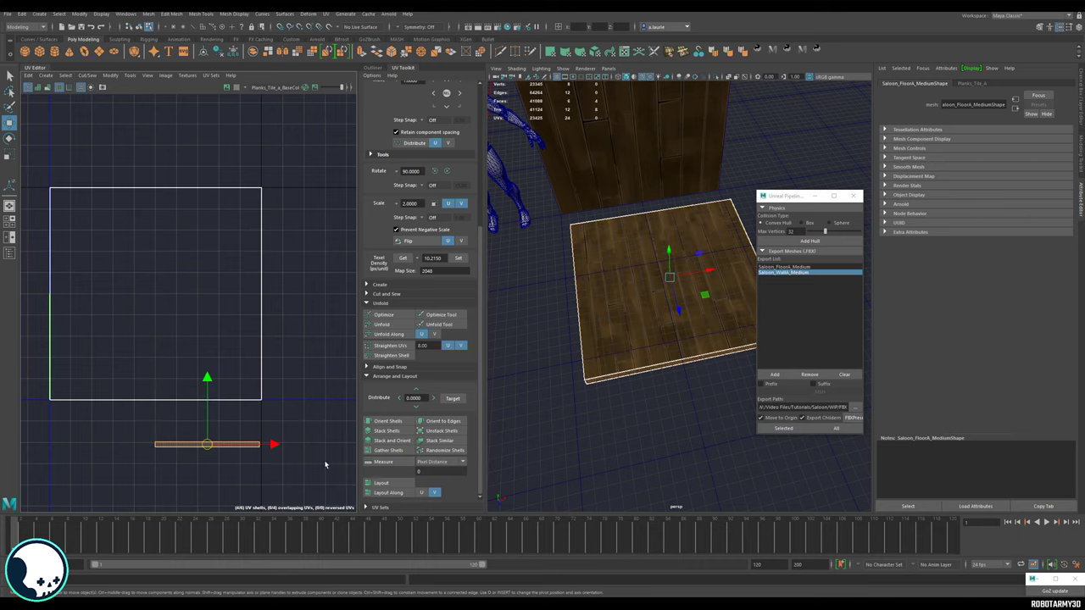
pyautogui.click(463, 258)
# Snap the stacked edge shells' upper-left corner to the floor face shells' lower-left corner at the UV origin.
pyautogui.moveTo(211, 445); pyautogui.dragTo(161, 416)
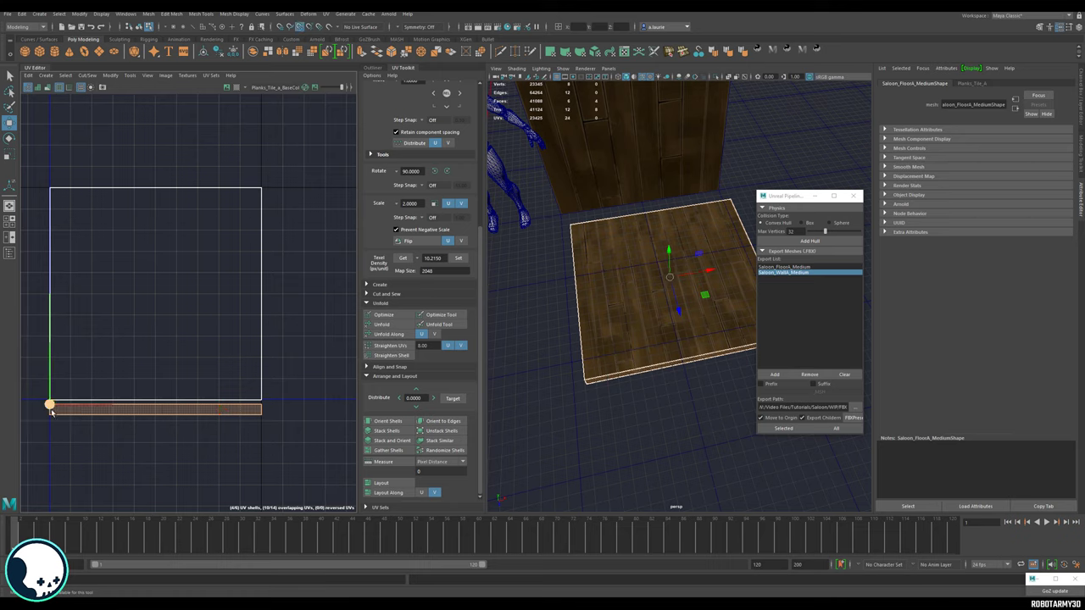
pyautogui.moveTo(50, 410)
pyautogui.mouseDown()
pyautogui.moveTo(60, 411)
pyautogui.moveTo(50, 403)
pyautogui.mouseUp()
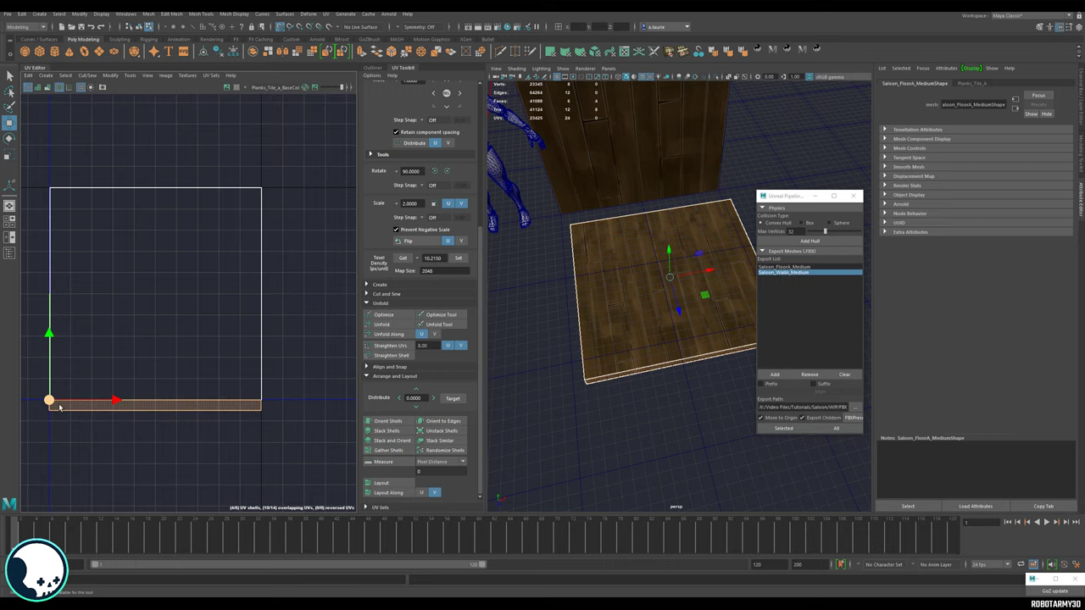
pyautogui.click(165, 452)
# Move the floor's stacked edge shells down and away from the face shells, leaving them slightly offset below.
pyautogui.moveTo(158, 406); pyautogui.dragTo(207, 446)
pyautogui.scroll(-3, 195, 382)
pyautogui.click(114, 358)
pyautogui.click(171, 267)
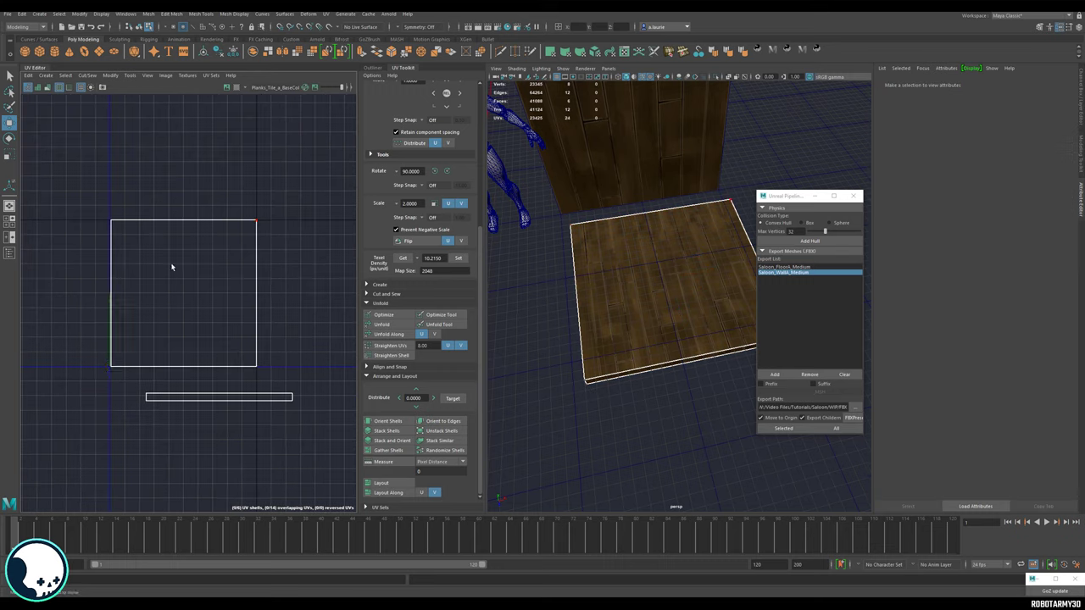
# Select the left border UVs of the floor face shells and snap them horizontally onto the U=0 grid line.
pyautogui.scroll(4, 191, 332)
pyautogui.scroll(3, 140, 358)
pyautogui.scroll(3, 215, 392)
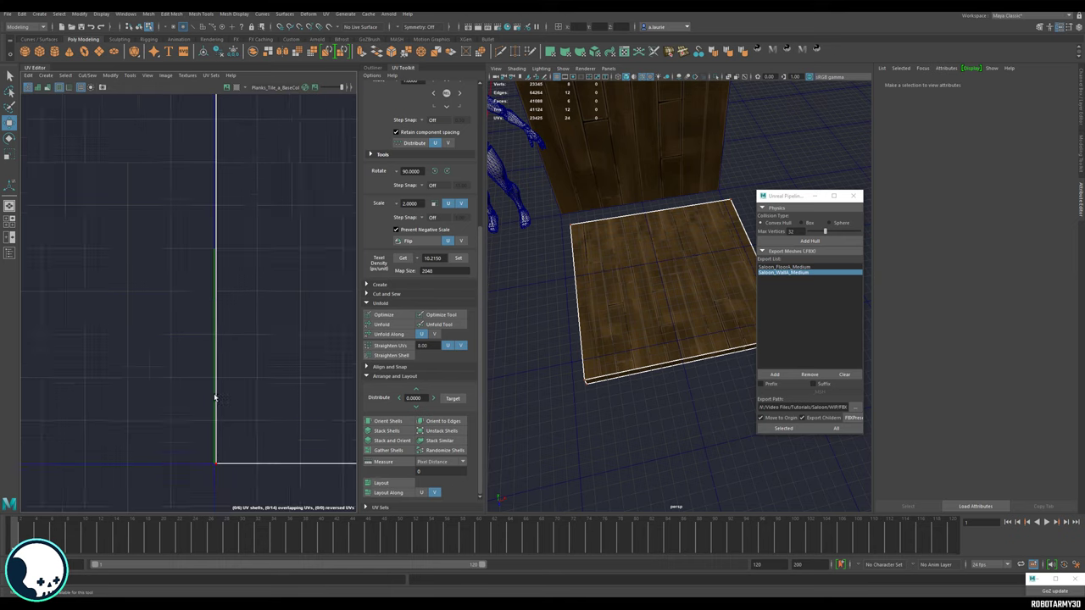
pyautogui.scroll(-3, 214, 398)
pyautogui.click(218, 398)
pyautogui.scroll(3, 224, 397)
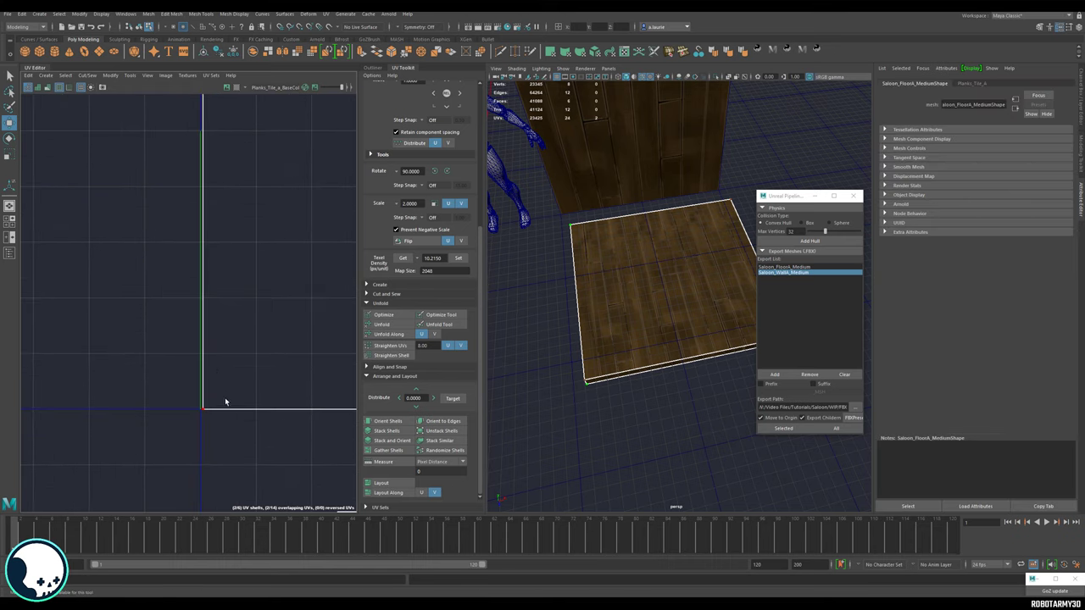
pyautogui.scroll(-3, 226, 402)
pyautogui.click(251, 318)
pyautogui.moveTo(222, 141); pyautogui.dragTo(267, 432)
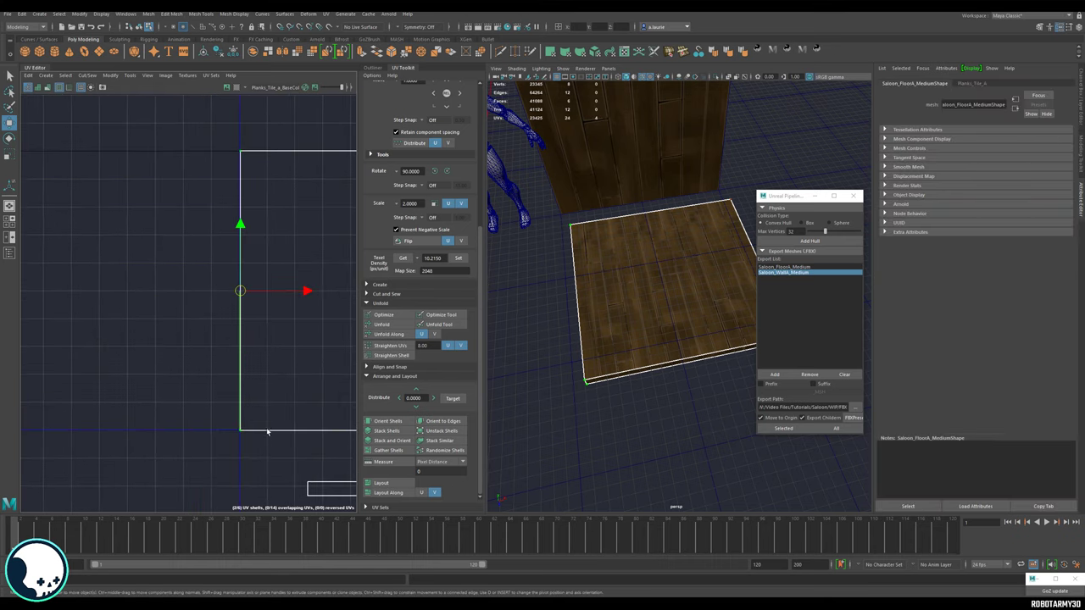
pyautogui.moveTo(265, 292); pyautogui.dragTo(261, 294)
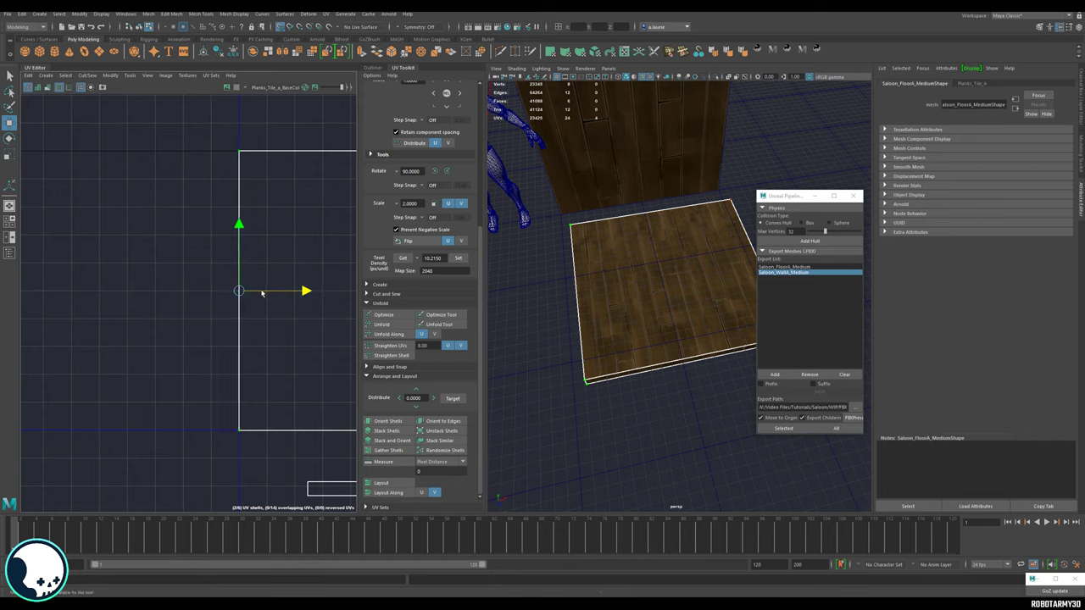
pyautogui.keyDown('alt'); pyautogui.moveTo(262, 292); pyautogui.dragTo(9, 297, button='middle'); pyautogui.keyUp('alt')
pyautogui.click(238, 180)
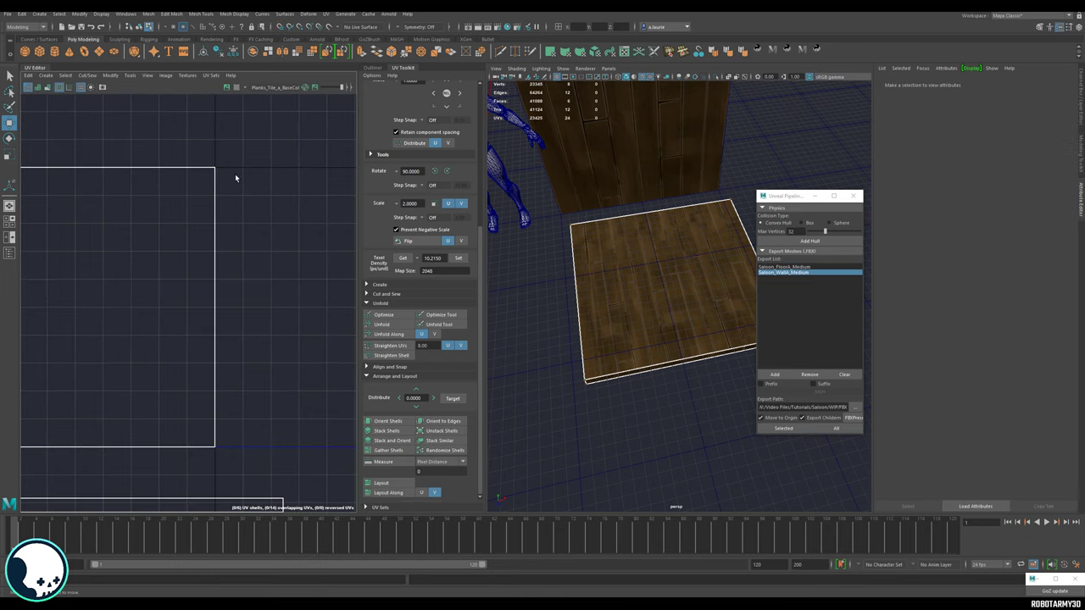
# Move the floor's stacked edge shells up to just below the face shells, lined up with their left and right borders.
pyautogui.scroll(5, 233, 360)
pyautogui.keyDown('alt'); pyautogui.moveTo(226, 482); pyautogui.dragTo(301, 504, button='middle'); pyautogui.keyUp('alt')
pyautogui.keyDown('alt'); pyautogui.moveTo(55, 269); pyautogui.dragTo(214, 299, button='middle'); pyautogui.keyUp('alt')
pyautogui.scroll(-7, 213, 298)
pyautogui.keyDown('alt'); pyautogui.moveTo(164, 491); pyautogui.dragTo(215, 385, button='middle'); pyautogui.keyUp('alt')
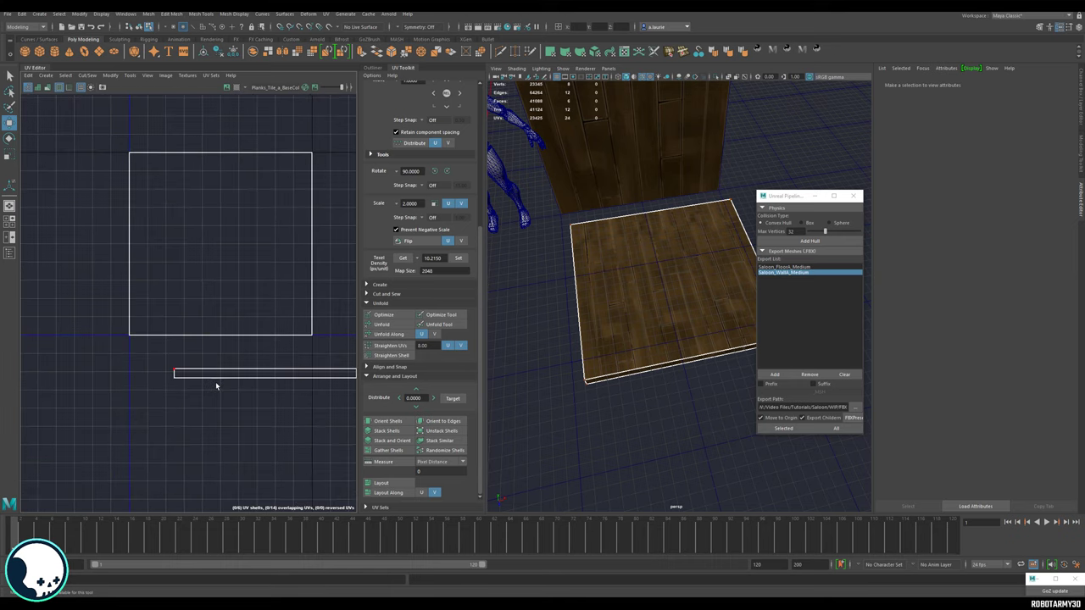
pyautogui.moveTo(217, 385); pyautogui.dragTo(187, 371, button='right')
pyautogui.moveTo(132, 356); pyautogui.dragTo(366, 414)
pyautogui.keyDown('alt'); pyautogui.moveTo(235, 402); pyautogui.dragTo(191, 393, button='middle'); pyautogui.keyUp('alt')
pyautogui.moveTo(220, 363); pyautogui.dragTo(181, 334)
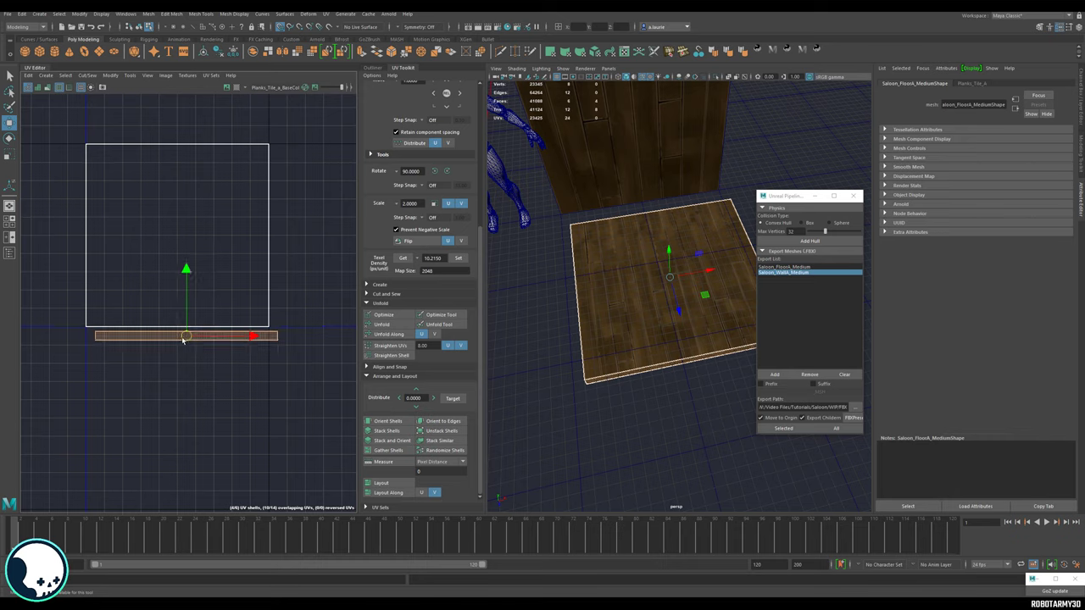
pyautogui.scroll(3, 170, 414)
pyautogui.keyDown('alt'); pyautogui.moveTo(243, 351); pyautogui.dragTo(262, 511, button='middle'); pyautogui.keyUp('alt')
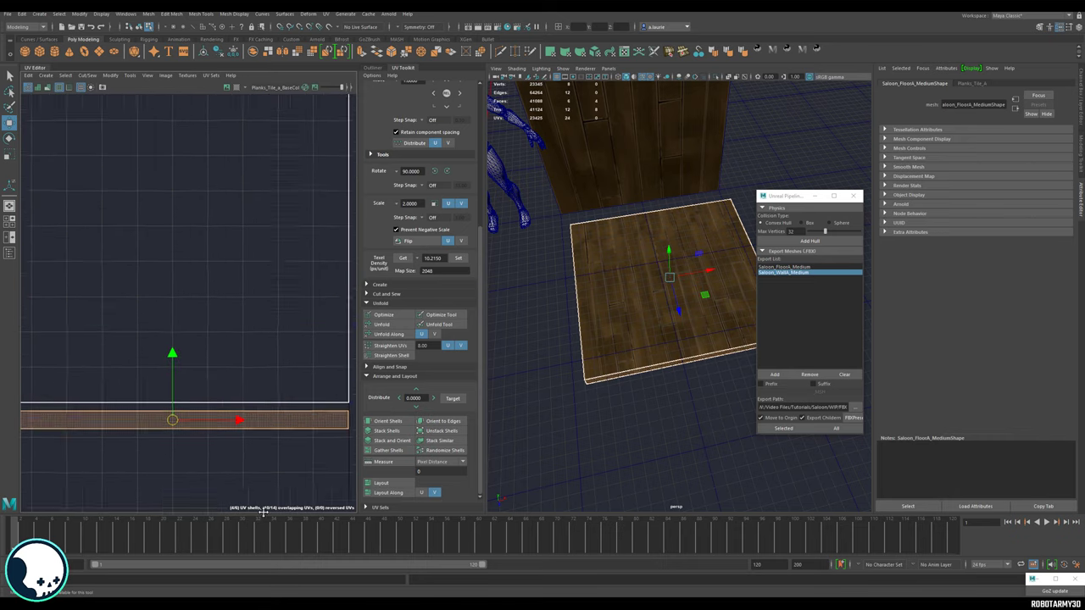
pyautogui.scroll(1, 128, 378)
pyautogui.keyDown('alt'); pyautogui.moveTo(129, 378); pyautogui.dragTo(197, 380, button='middle'); pyautogui.keyUp('alt')
pyautogui.scroll(-4, 184, 391)
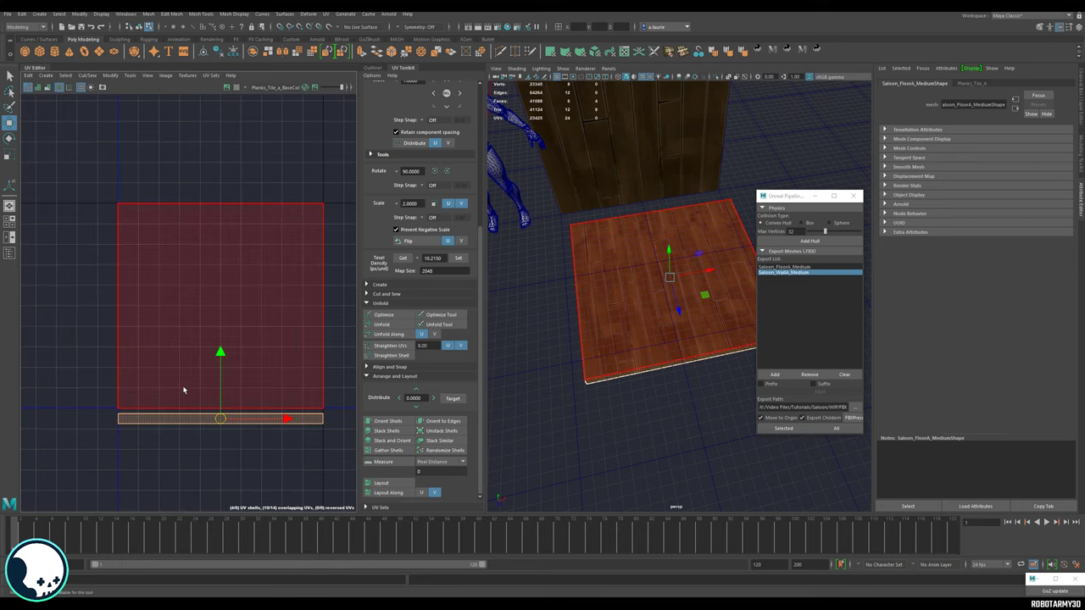
# Leave UV component selection, close the UV Editor and return to object mode with the textured floor in the 3D view.
pyautogui.moveTo(182, 274); pyautogui.dragTo(153, 261, button='right')
pyautogui.click(41, 67)
pyautogui.moveTo(347, 261); pyautogui.dragTo(383, 247, button='right')
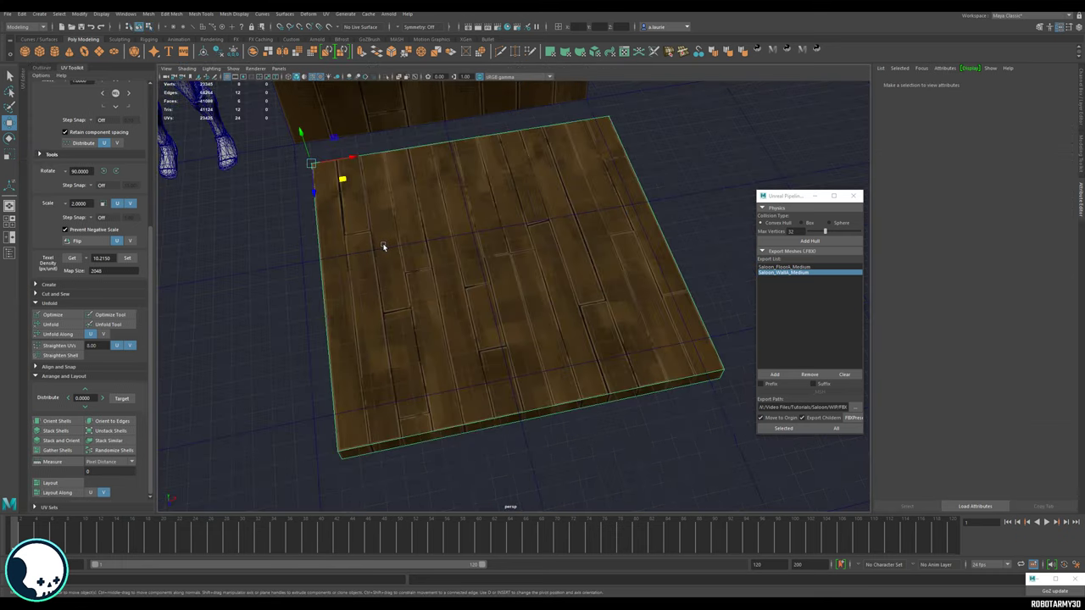
pyautogui.scroll(-4, 390, 242)
pyautogui.moveTo(582, 165); pyautogui.dragTo(509, 266)
pyautogui.keyDown('alt'); pyautogui.moveTo(490, 264); pyautogui.dragTo(455, 303, button='middle'); pyautogui.keyUp('alt')
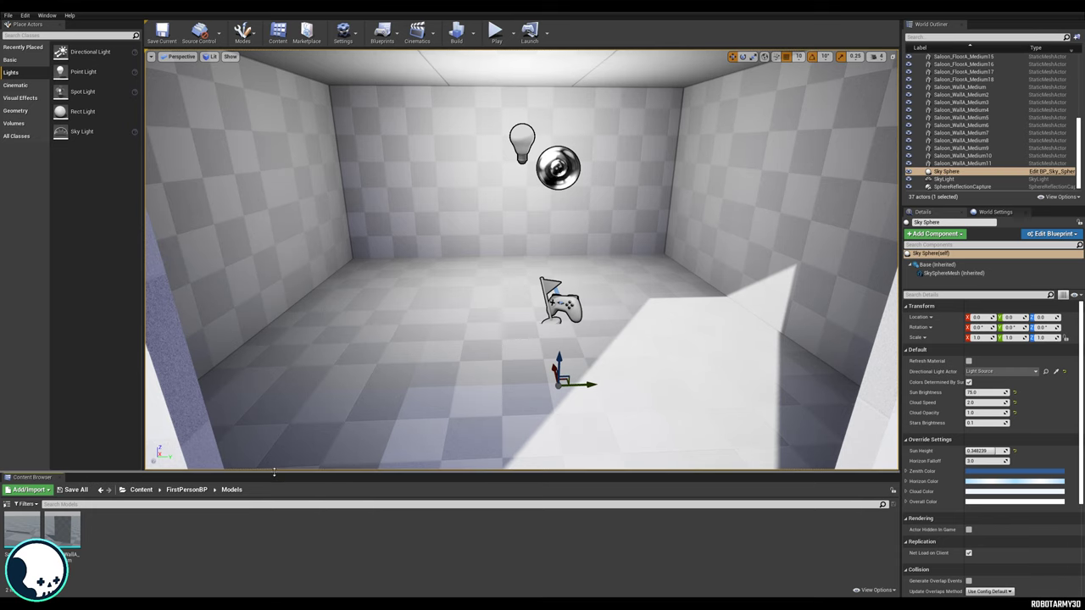
# Switch to Unreal Engine and reimport Saloon_FloorA_Medium and Saloon_WallA_Medium, accepting the Planks_Tile_A material conflict resolution.
pyautogui.moveTo(273, 471); pyautogui.dragTo(274, 403)
pyautogui.rightClick(63, 462)
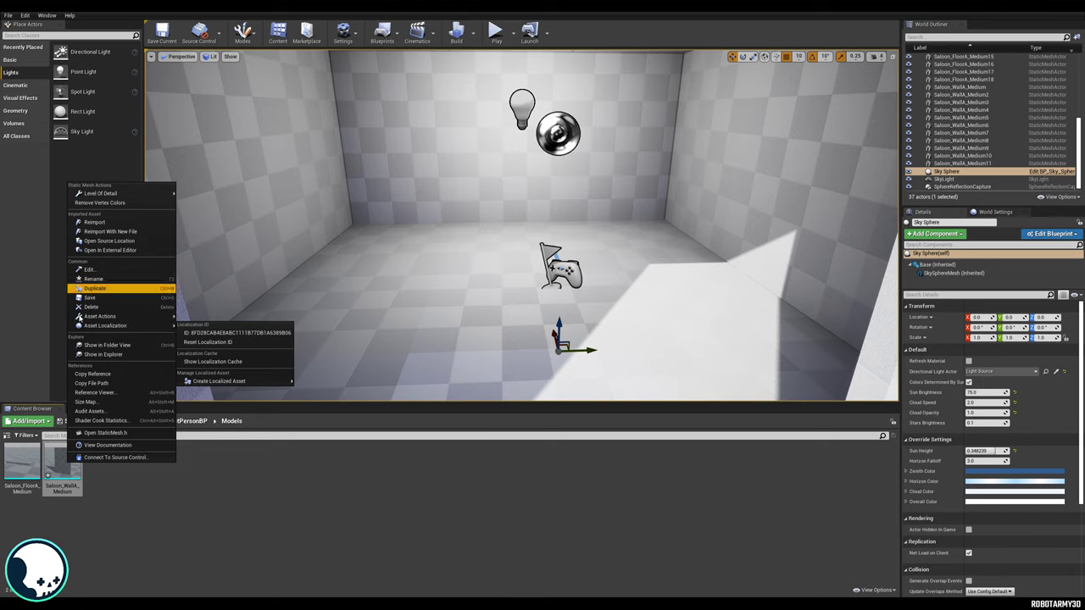
pyautogui.keyDown('ctrl'); pyautogui.click(21, 462); pyautogui.keyUp('ctrl')
pyautogui.rightClick(66, 462)
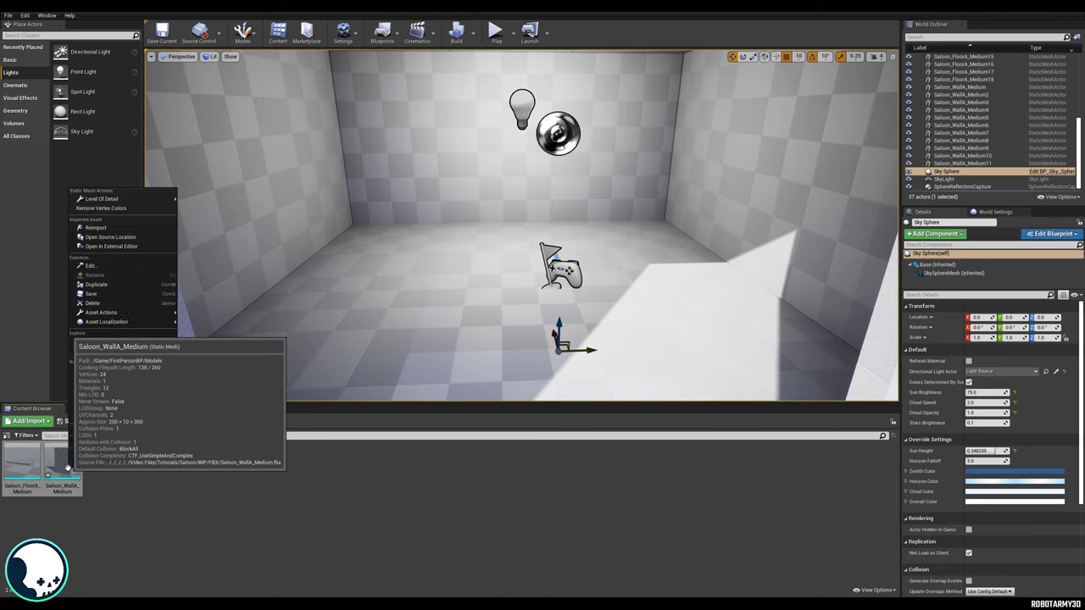
pyautogui.click(96, 229)
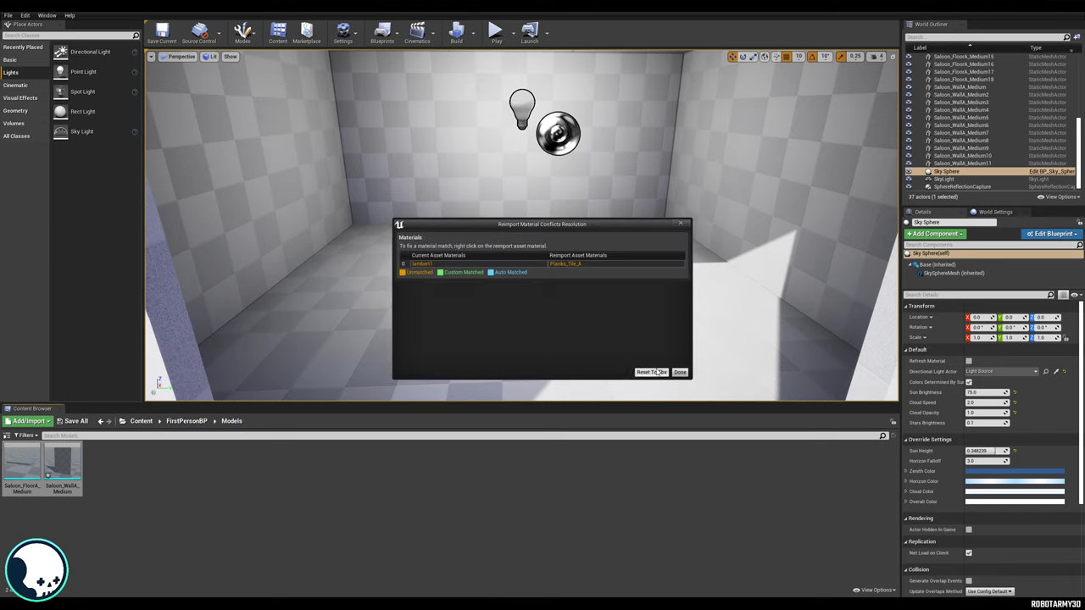
pyautogui.click(680, 372)
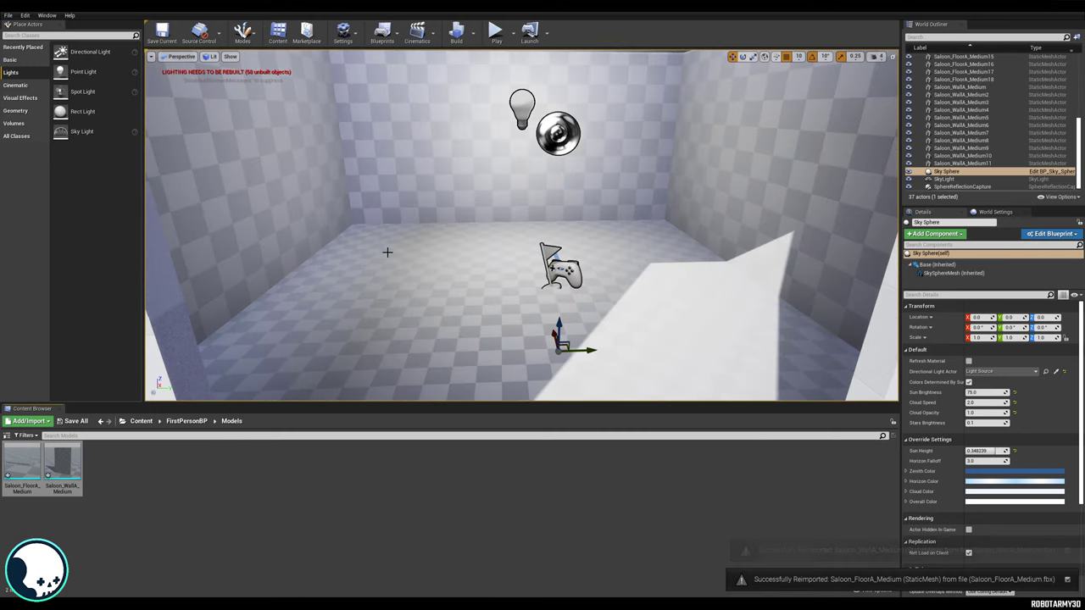
pyautogui.moveTo(388, 249)
pyautogui.mouseDown(button='right')
pyautogui.moveTo(441, 251)
pyautogui.moveTo(387, 255)
pyautogui.mouseUp(button='right')
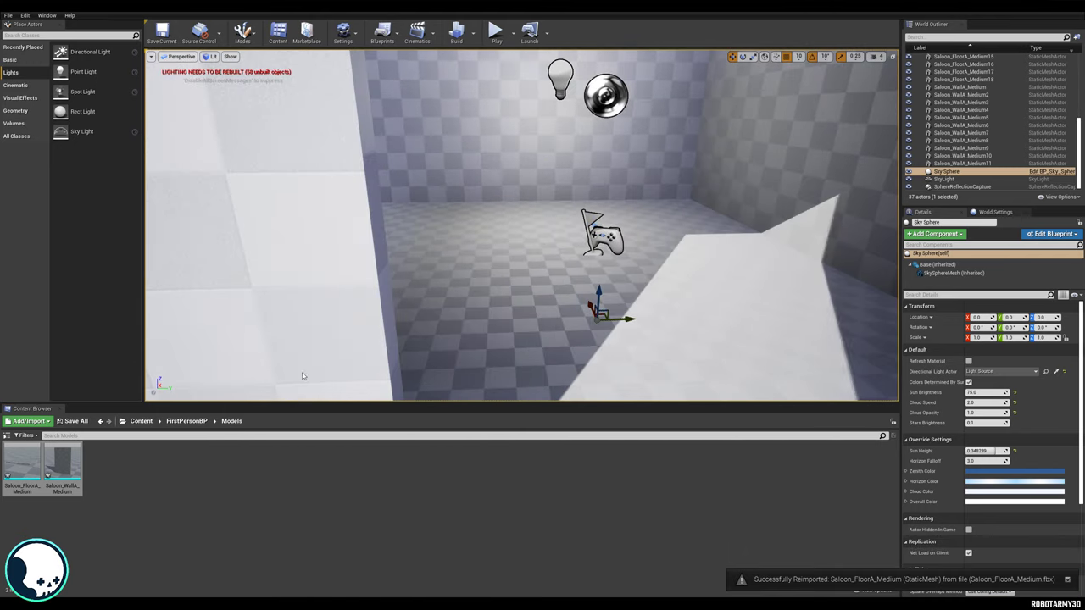
# Open the Textures folder inside FirstPersonBP's Materials folder.
pyautogui.click(195, 425)
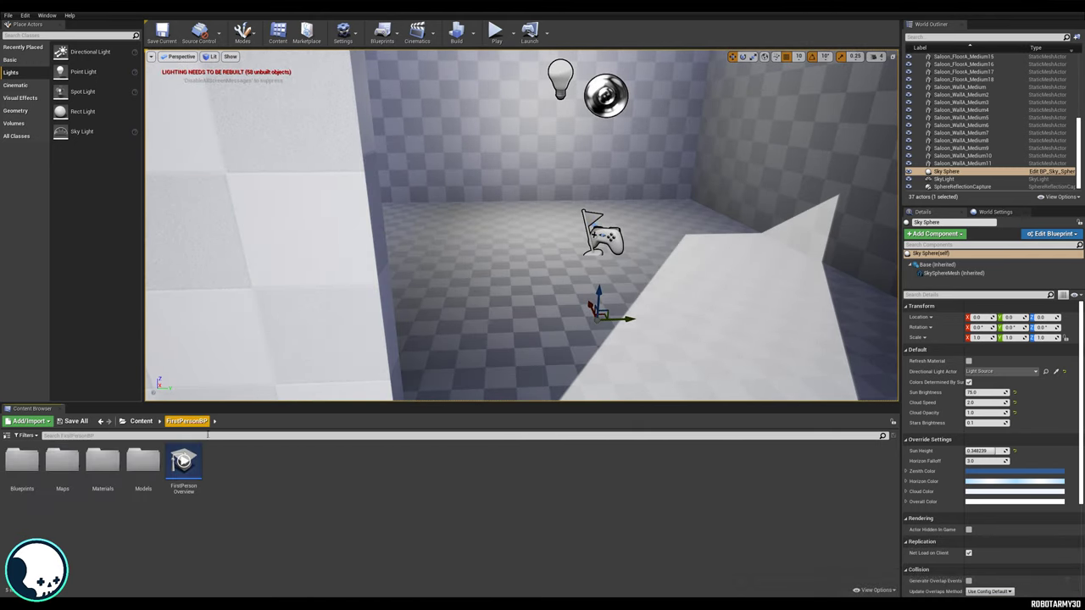
pyautogui.click(93, 463)
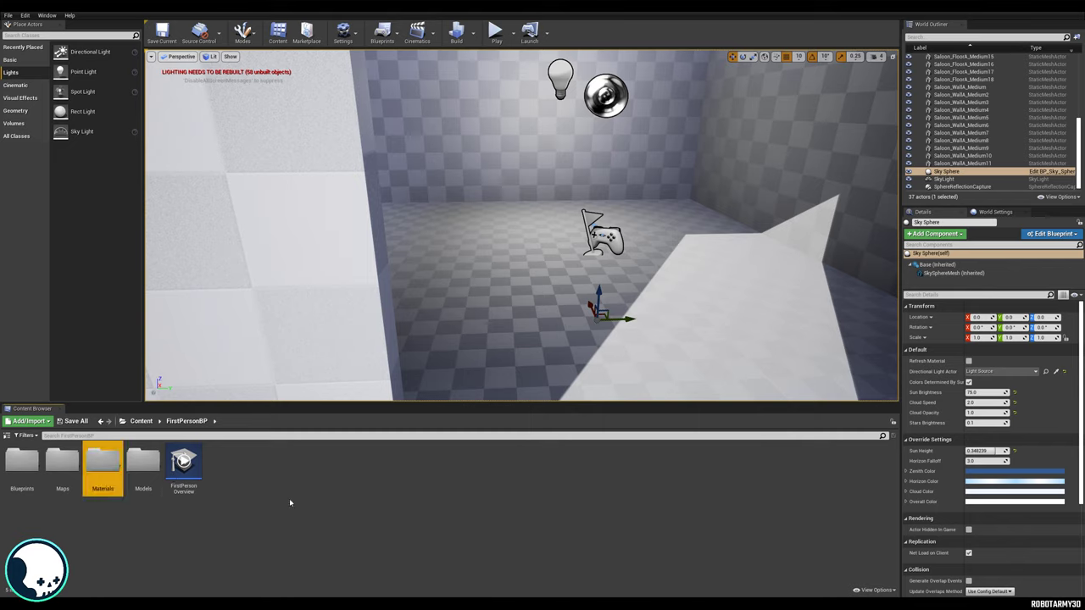
pyautogui.doubleClick(96, 463)
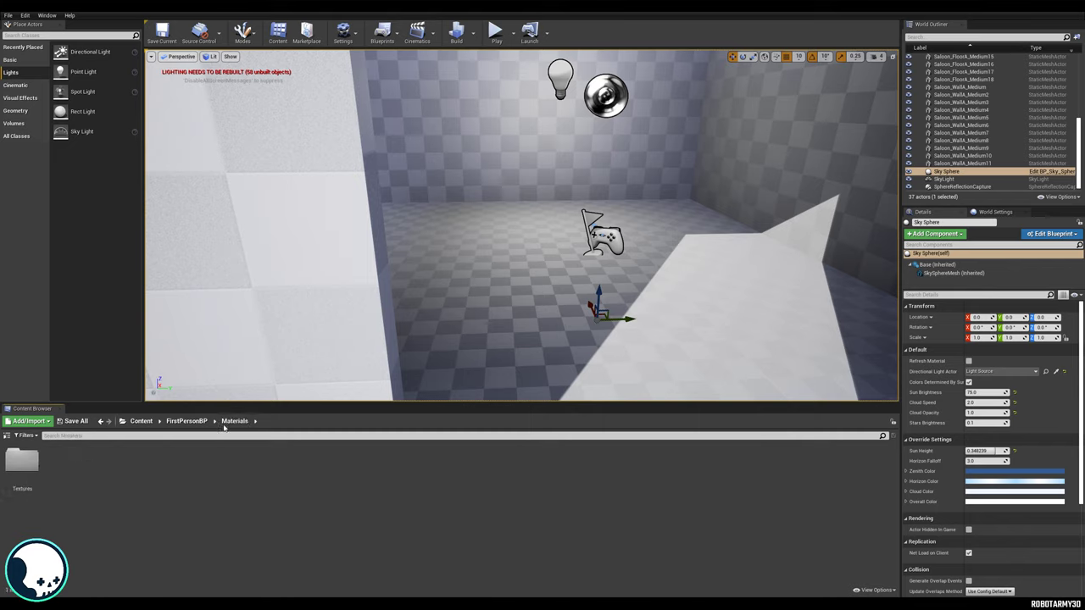
pyautogui.click(186, 422)
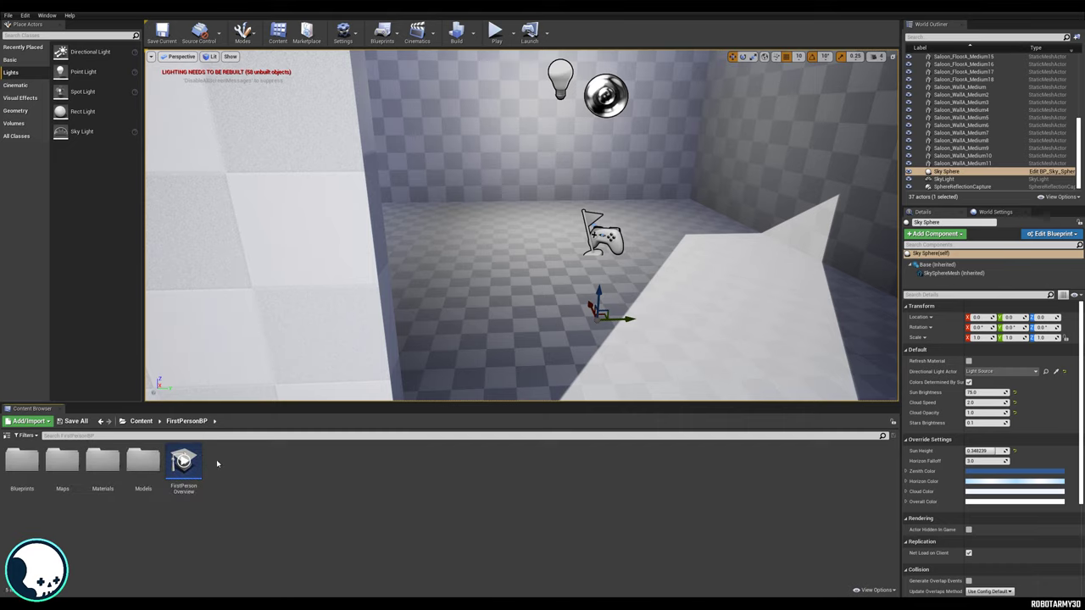
pyautogui.doubleClick(100, 464)
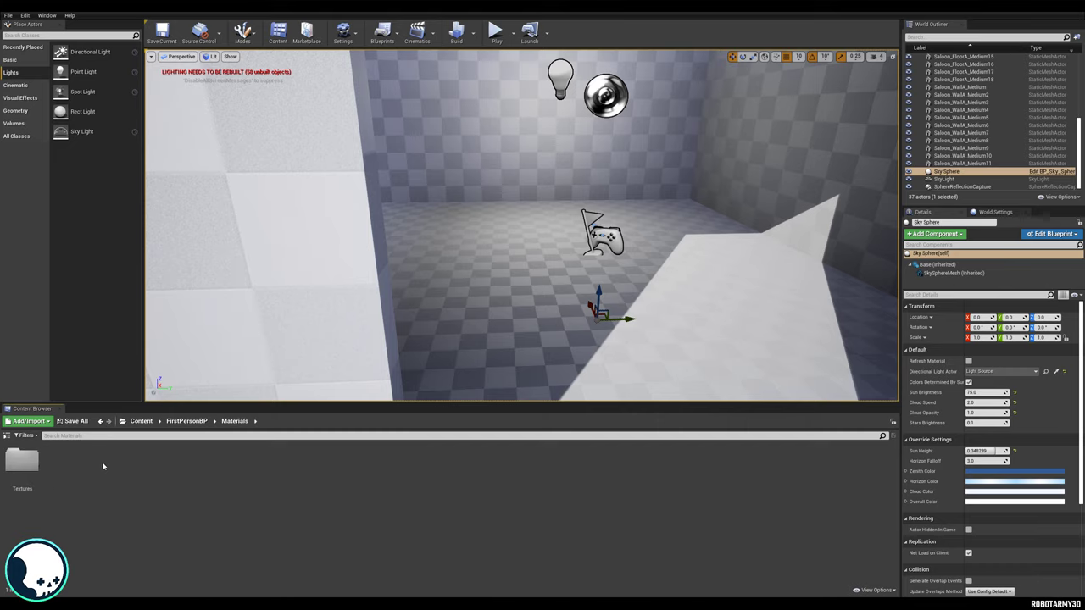
pyautogui.doubleClick(20, 463)
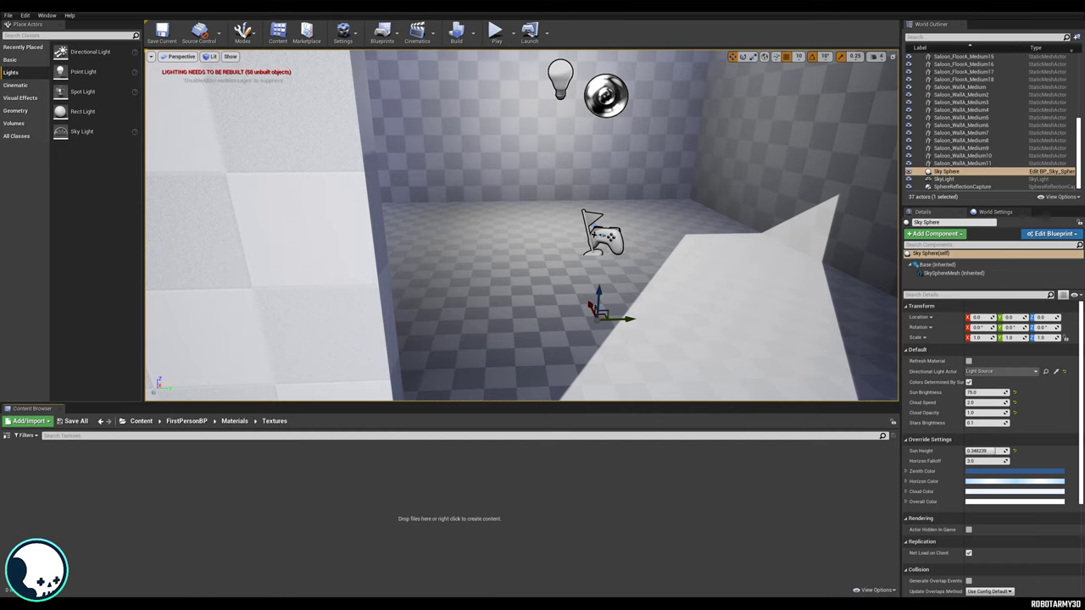
# Import the Planks_Tile_a BaseColor, Normal and OcclusionRoughnessMetallic PNG files from the Planks_TileA folder into the project's Textures folder.
pyautogui.hotkey('alt', 'Tab')
pyautogui.click(632, 192)
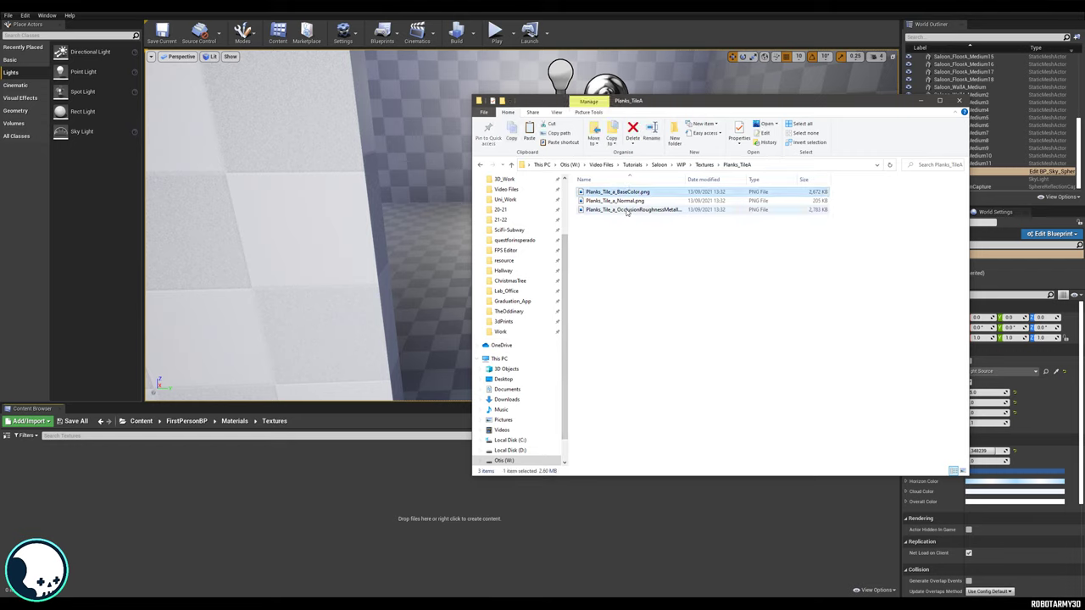
pyautogui.keyDown('shift'); pyautogui.click(627, 212); pyautogui.keyUp('shift')
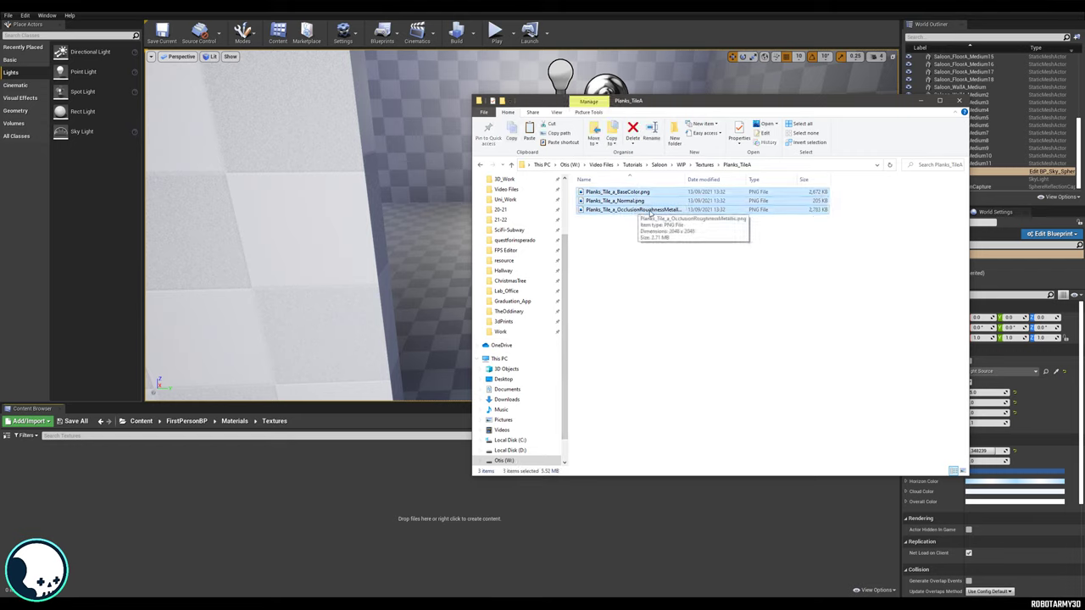
pyautogui.moveTo(311, 453); pyautogui.dragTo(251, 510)
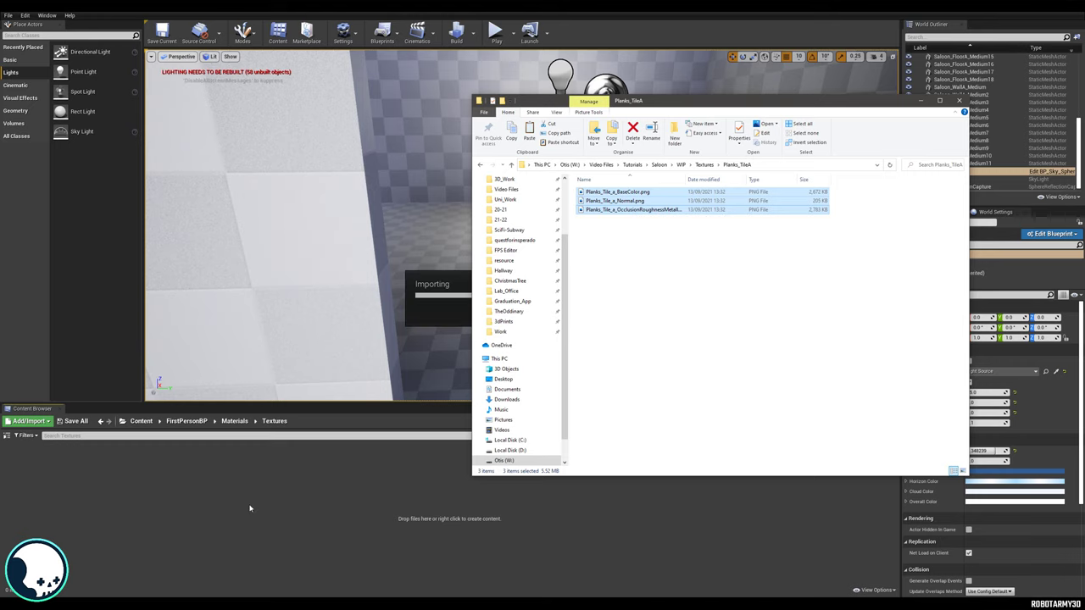
pyautogui.click(251, 508)
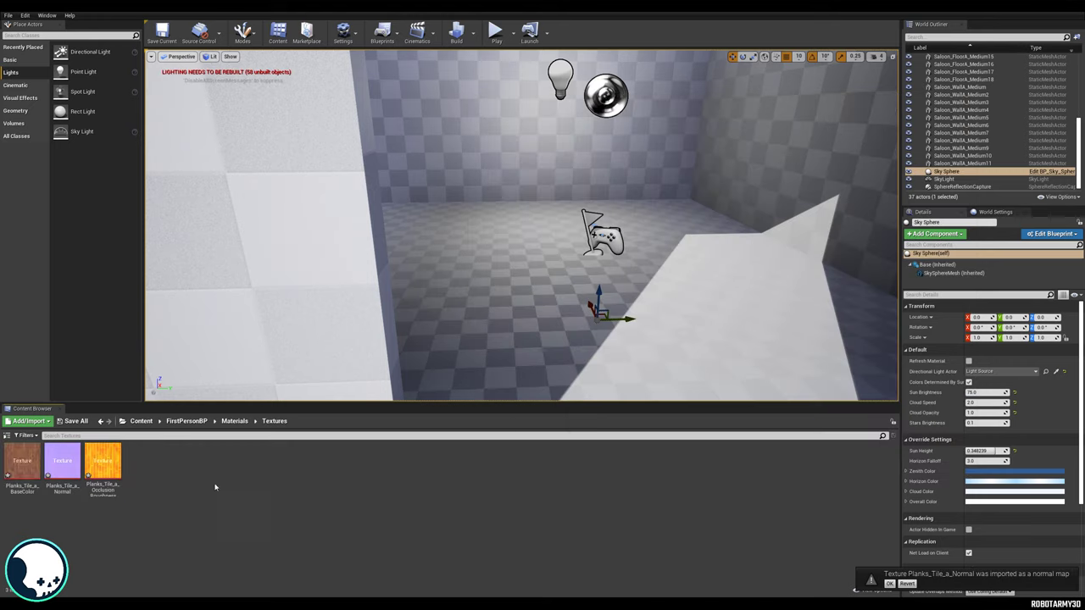
# Turn off sRGB for the Planks_Tile_a OcclusionRoughnessMetallic texture and close its texture editor.
pyautogui.moveTo(108, 465)
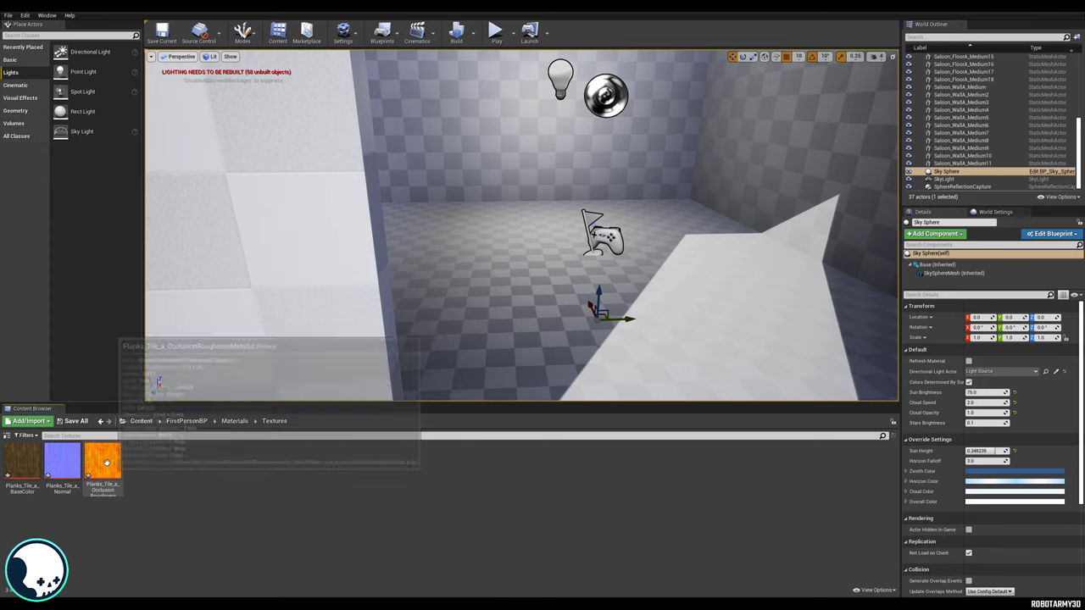
pyautogui.doubleClick(104, 462)
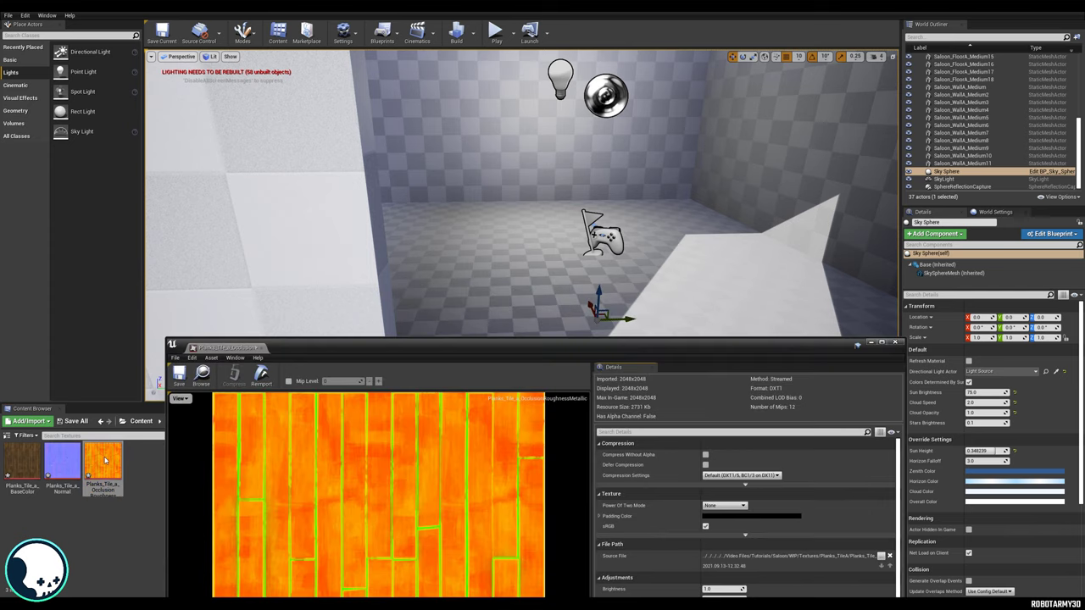
pyautogui.moveTo(357, 345); pyautogui.dragTo(352, 106)
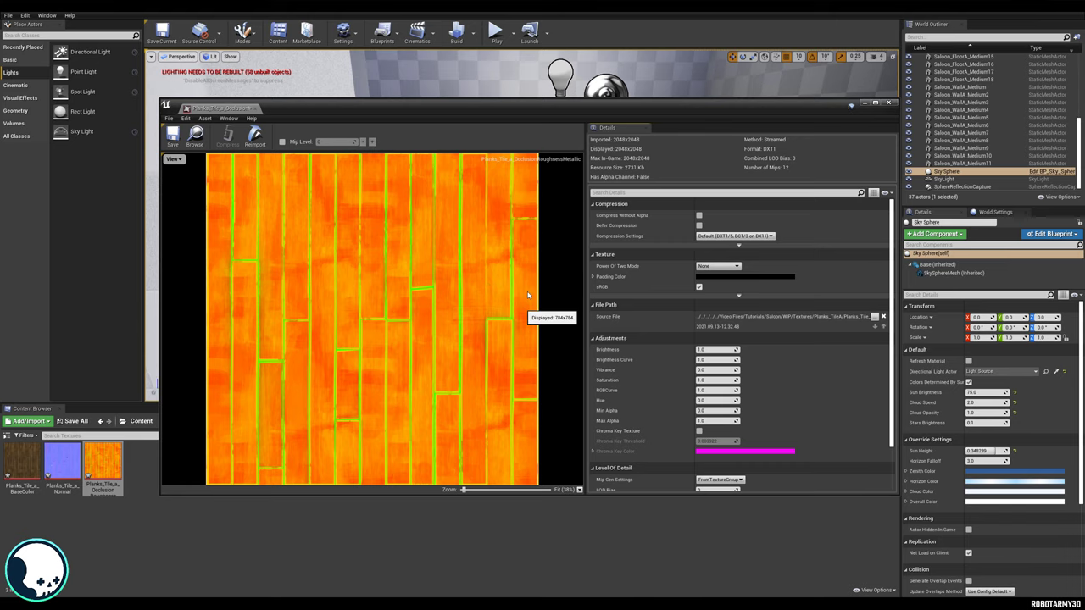
pyautogui.click(699, 288)
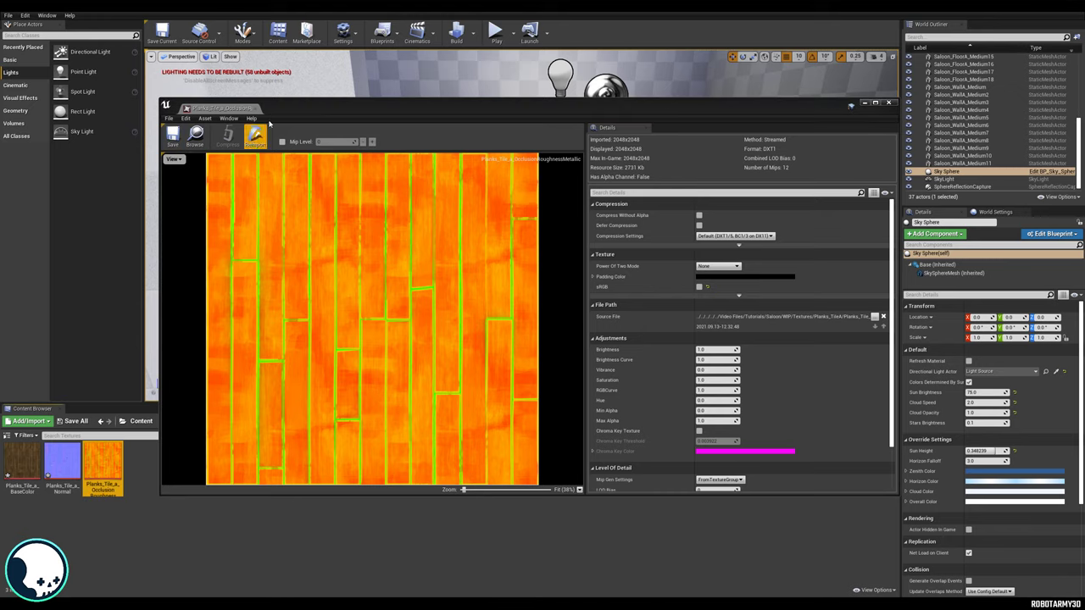
pyautogui.click(254, 109)
# Create a material named Planks_Tile_A in the Materials folder and open it in the Material Editor.
pyautogui.click(235, 421)
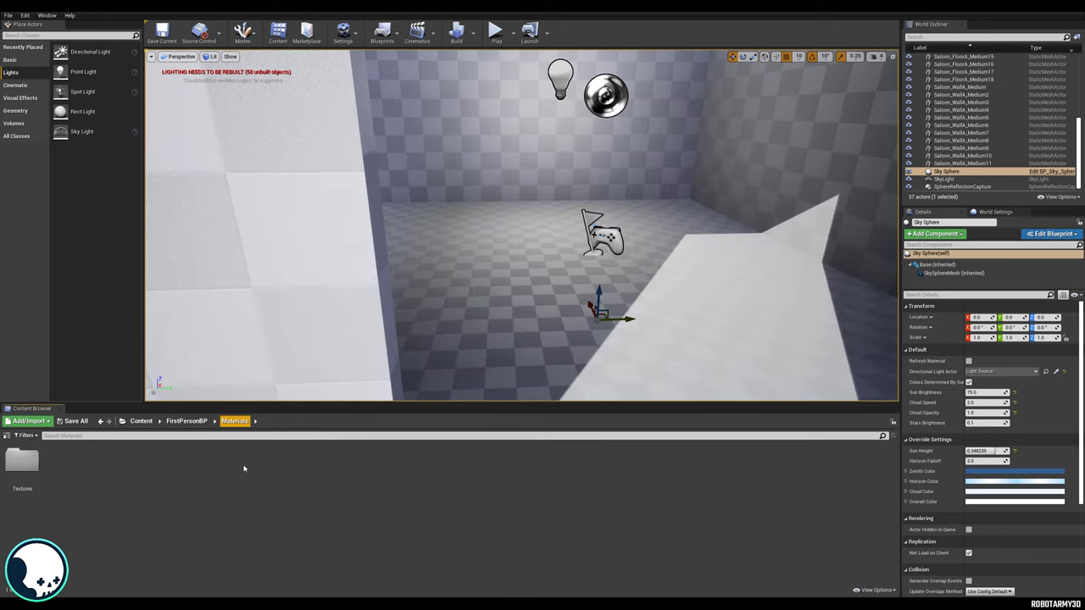
pyautogui.rightClick(184, 494)
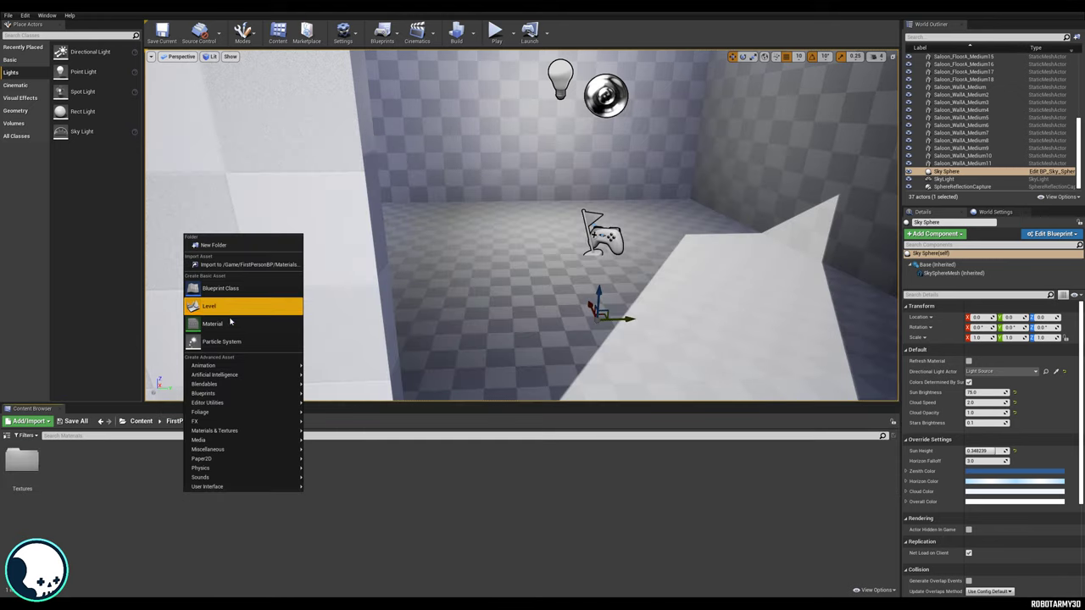
pyautogui.click(214, 323)
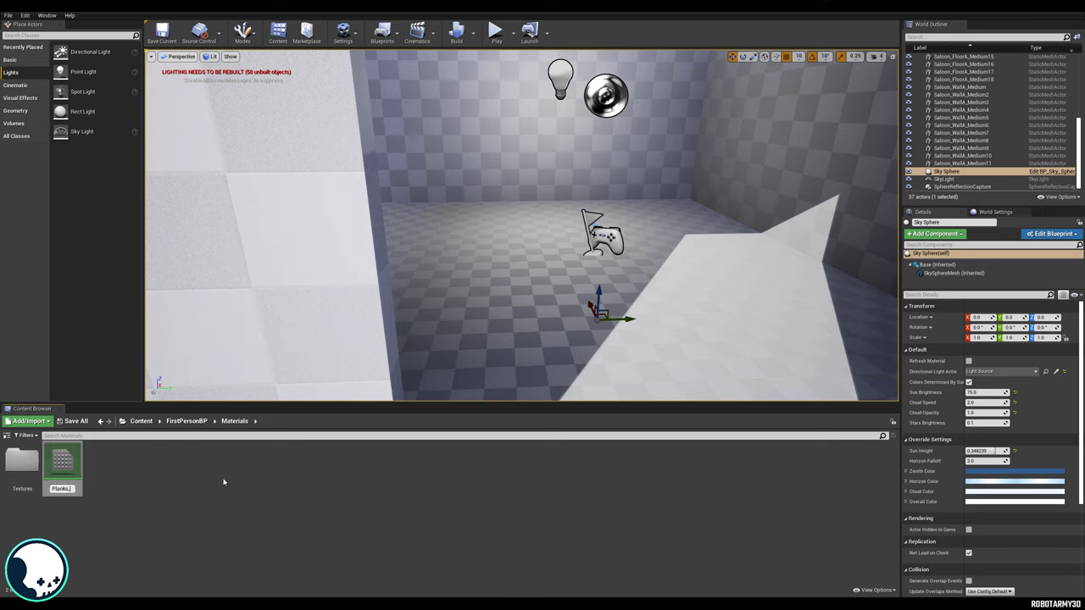
pyautogui.write('_A')
pyautogui.press('Return')
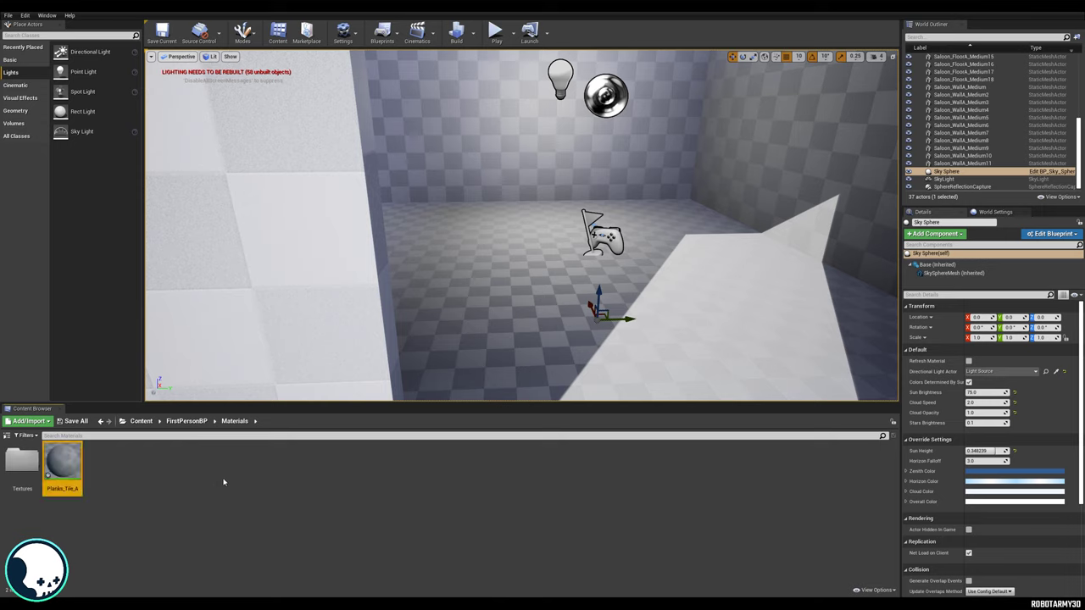
pyautogui.doubleClick(65, 468)
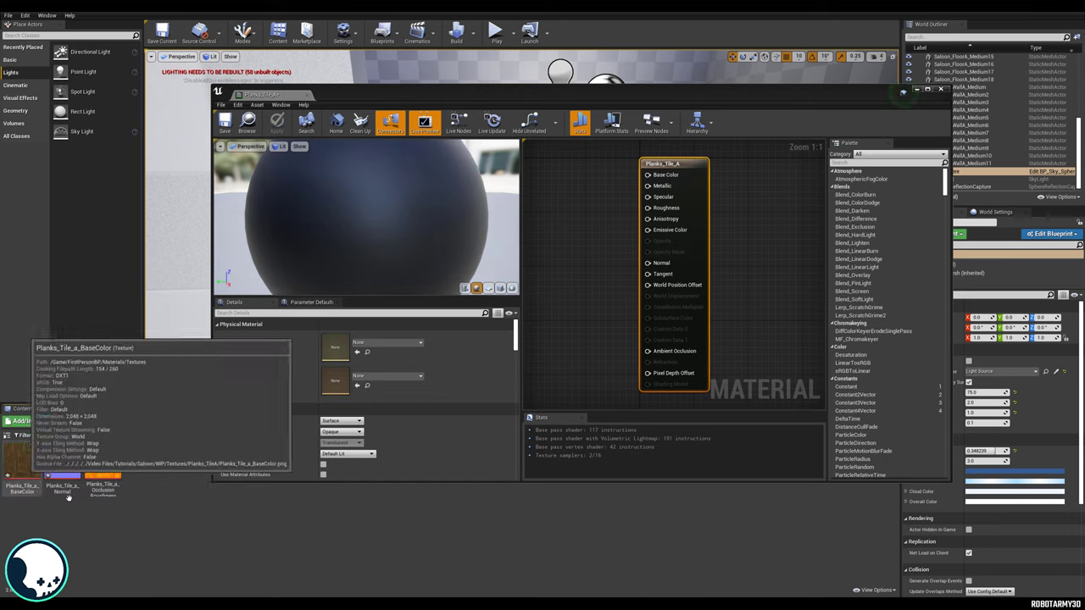
# Add the Planks_Tile_a BaseColor, Normal and OcclusionRoughnessMetallic textures to the material graph and spread the samples out vertically beside the material node.
pyautogui.doubleClick(23, 460)
pyautogui.keyDown('shift'); pyautogui.click(30, 462); pyautogui.keyUp('shift')
pyautogui.moveTo(30, 462); pyautogui.dragTo(563, 241)
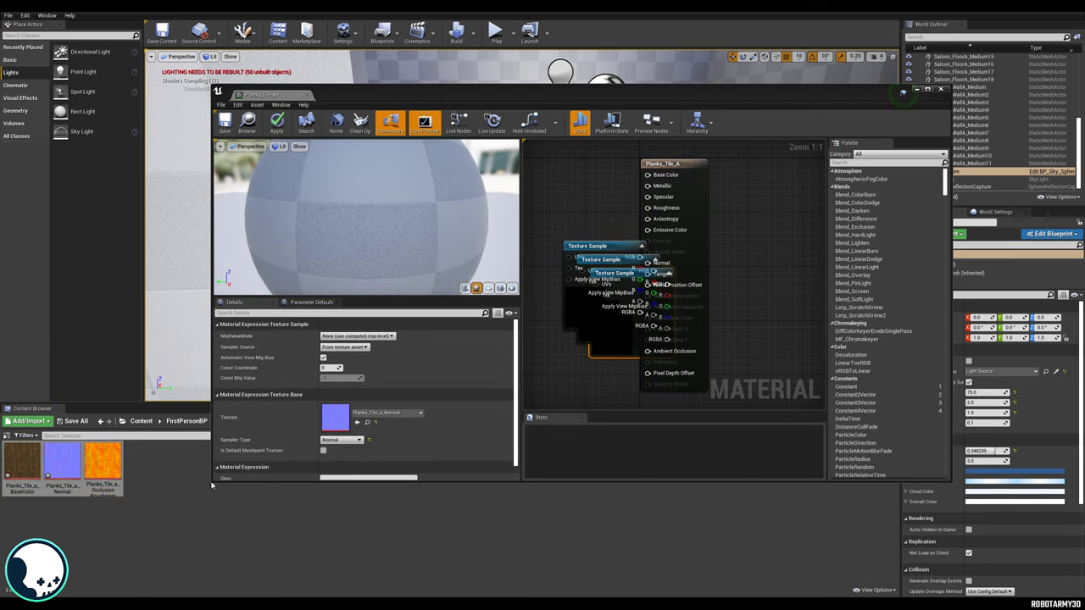
pyautogui.moveTo(212, 483); pyautogui.dragTo(133, 568)
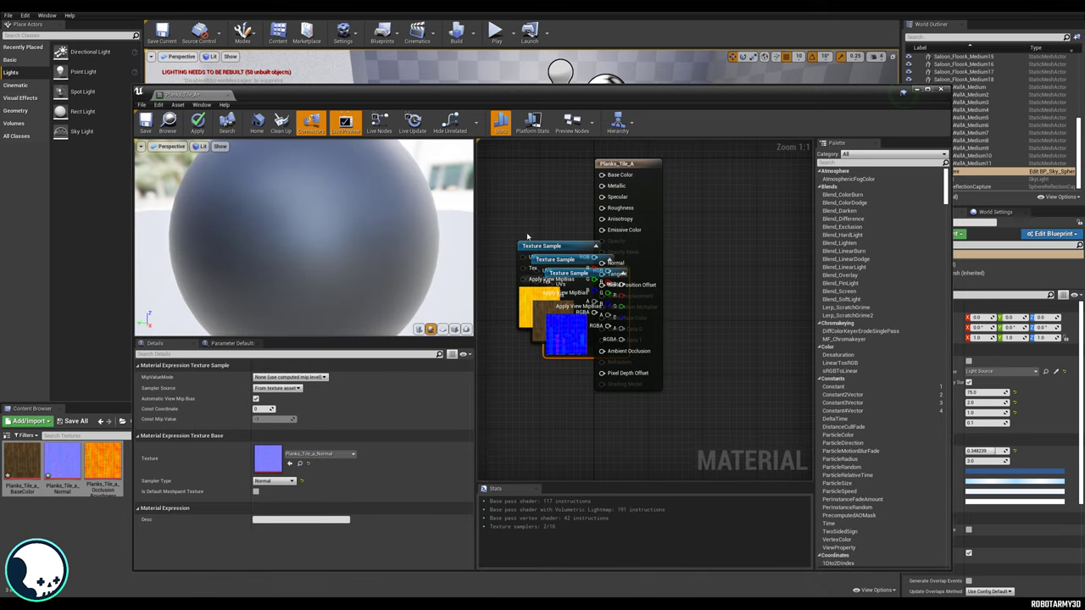
pyautogui.moveTo(529, 247); pyautogui.dragTo(511, 348)
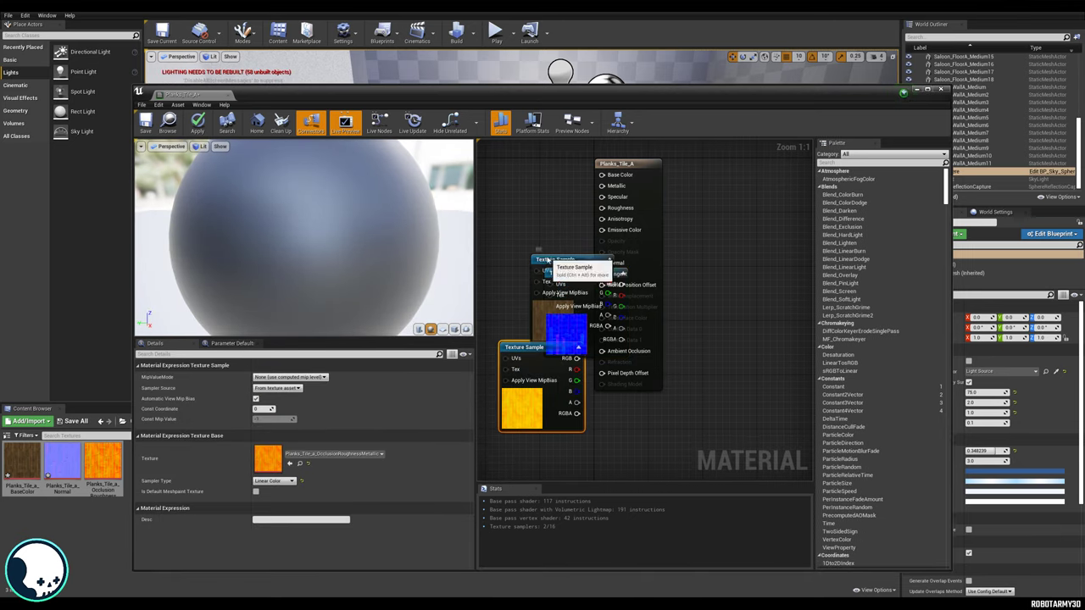
pyautogui.moveTo(548, 260); pyautogui.dragTo(517, 158)
pyautogui.moveTo(576, 276); pyautogui.dragTo(512, 249)
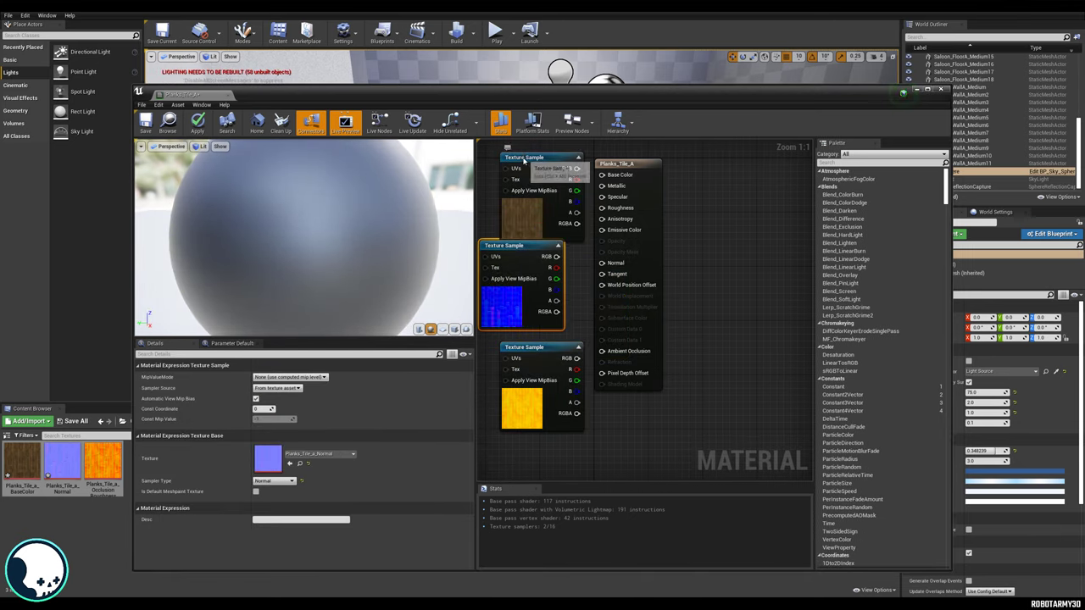
pyautogui.moveTo(525, 159); pyautogui.dragTo(504, 160)
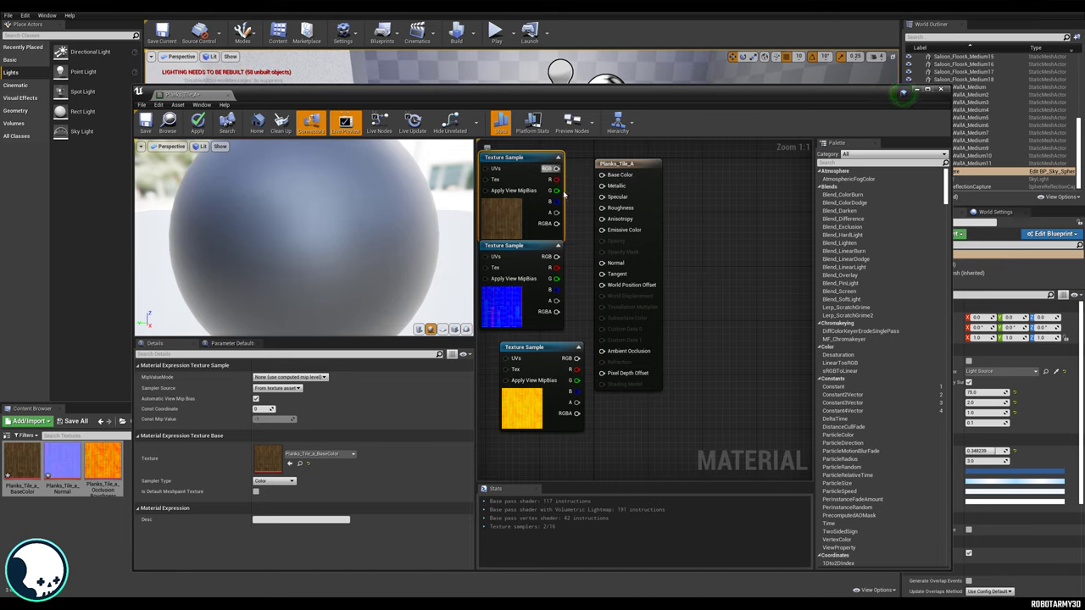
# Connect the BaseColor sample's RGB to Base Color and the Normal sample's RGB to Normal, and align the OcclusionRoughnessMetallic sample below them.
pyautogui.moveTo(564, 195); pyautogui.dragTo(735, 175)
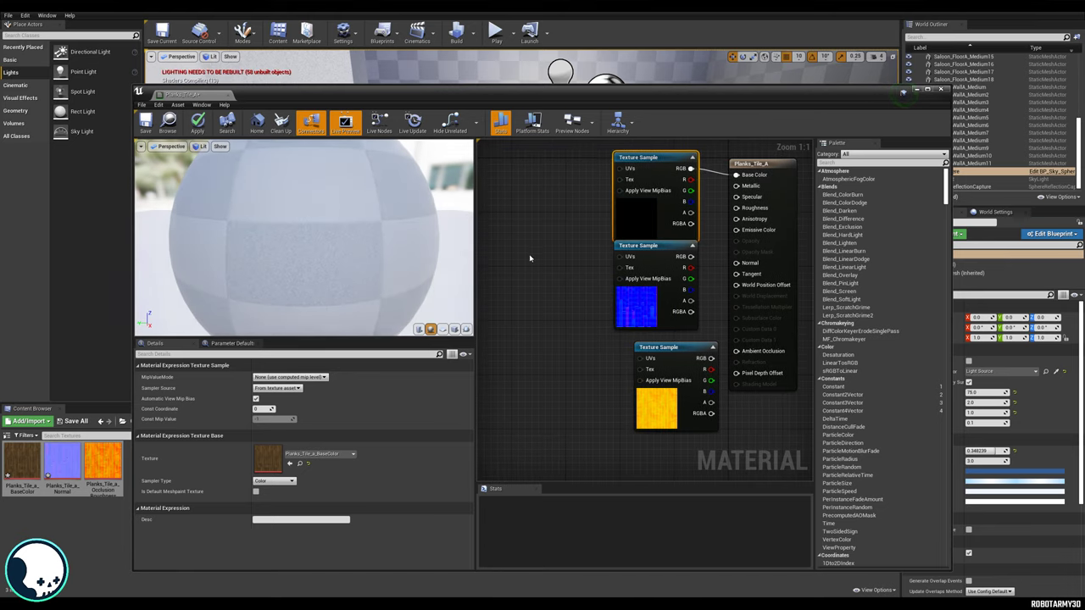
pyautogui.moveTo(505, 264); pyautogui.dragTo(480, 255, button='right')
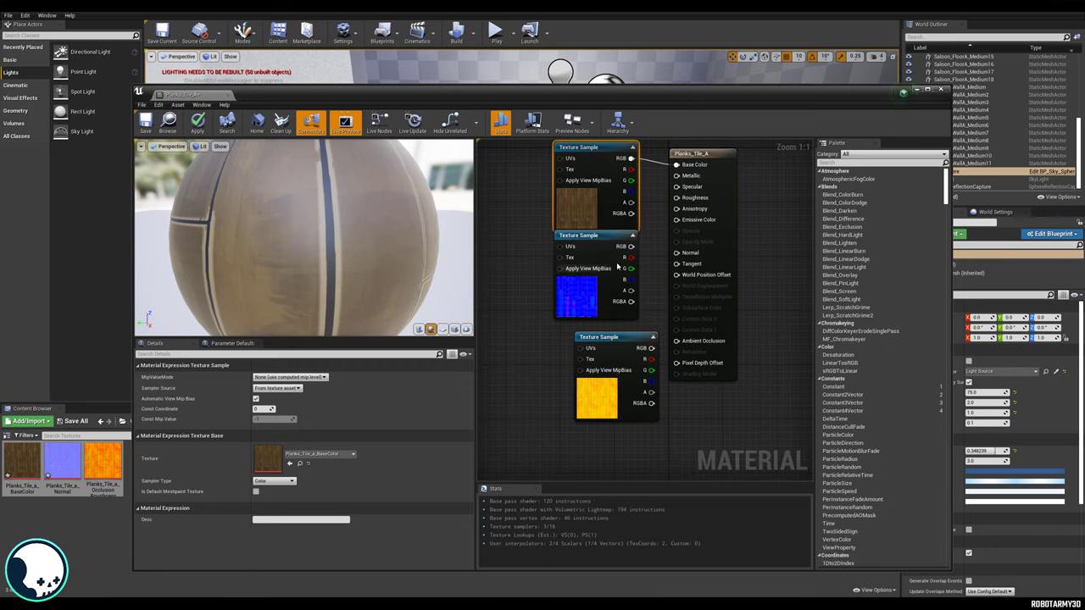
pyautogui.moveTo(630, 247); pyautogui.dragTo(676, 253)
pyautogui.click(625, 343)
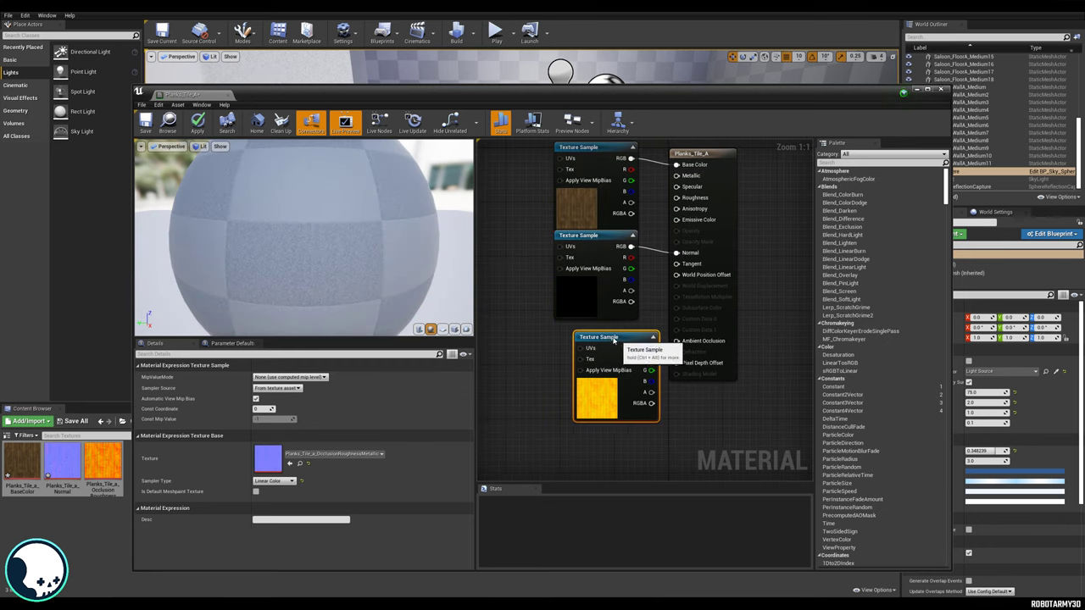
pyautogui.moveTo(625, 344); pyautogui.dragTo(607, 338)
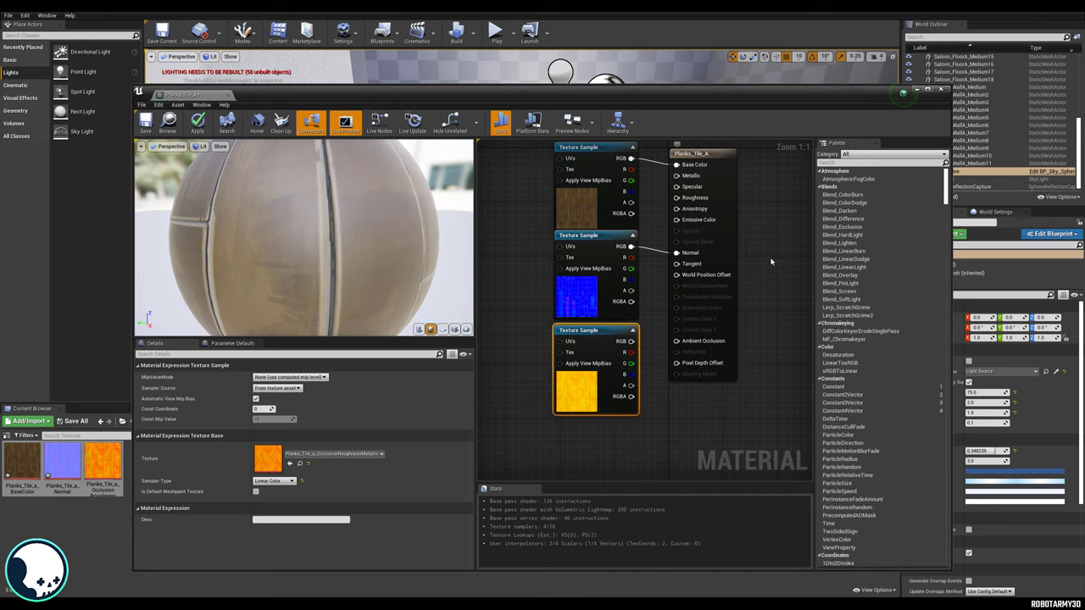
pyautogui.moveTo(709, 249); pyautogui.dragTo(676, 235, button='right')
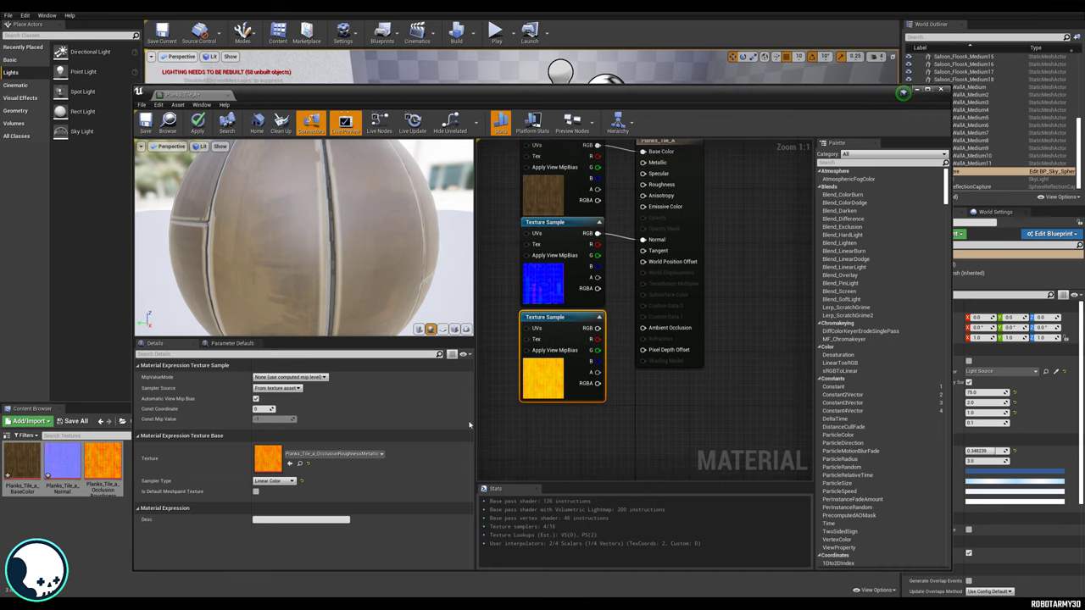
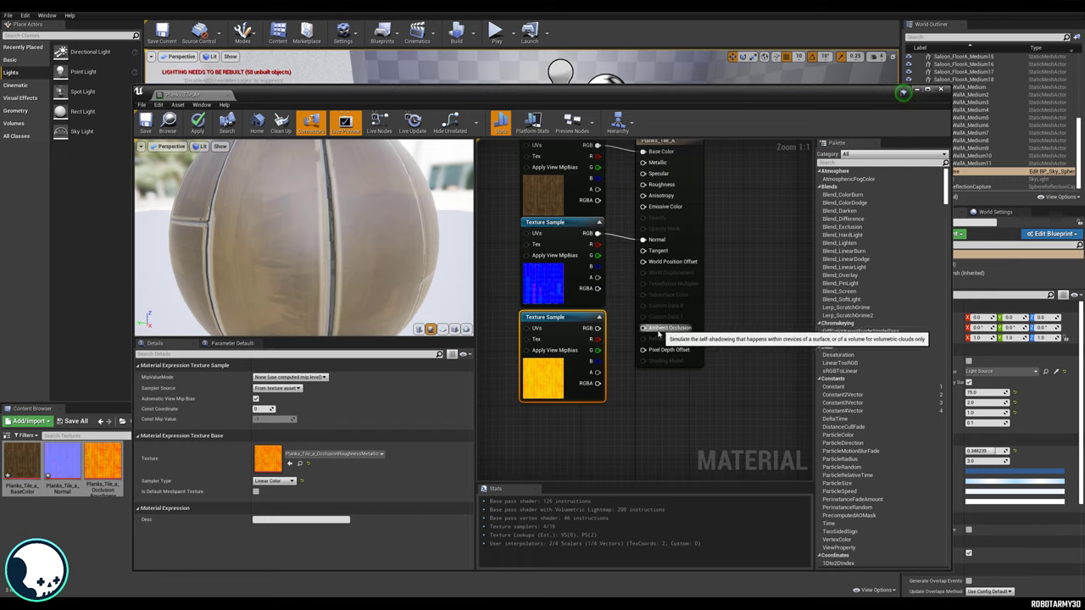
# Connect the OcclusionRoughnessMetallic sample's R output to Ambient Occlusion, G to Roughness and B to Metallic.
pyautogui.moveTo(594, 339); pyautogui.dragTo(655, 277)
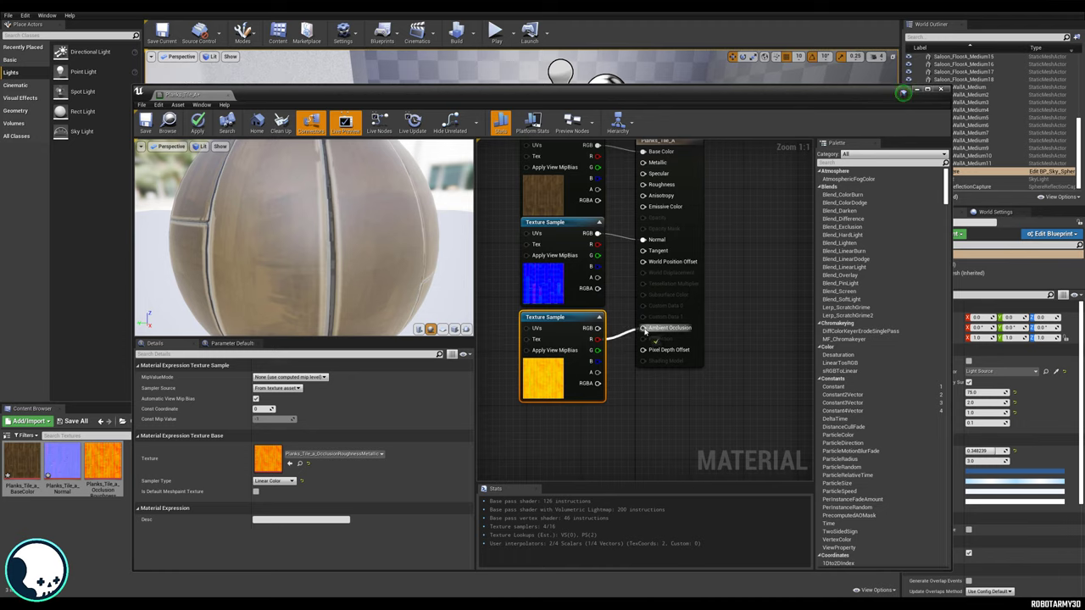
pyautogui.moveTo(645, 331); pyautogui.dragTo(642, 184)
pyautogui.moveTo(598, 362); pyautogui.dragTo(649, 326)
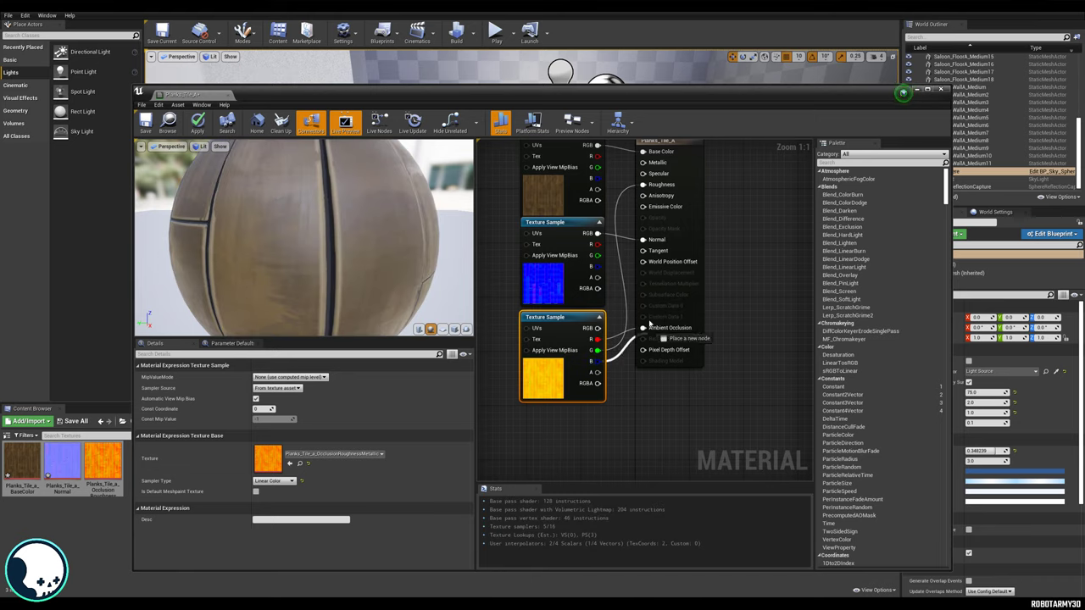
pyautogui.moveTo(641, 220); pyautogui.dragTo(642, 162)
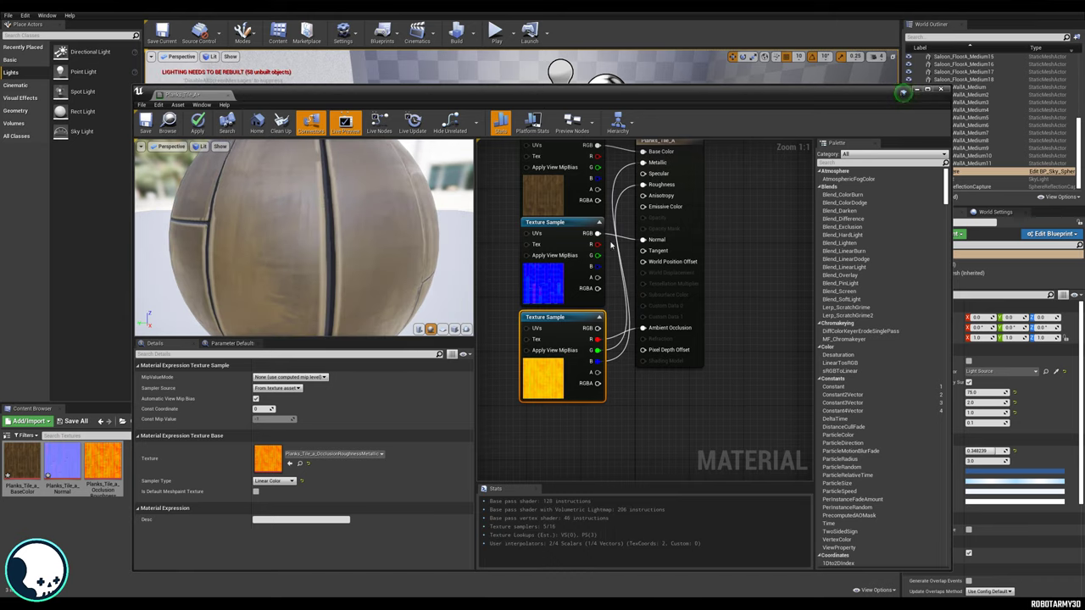
# Nudge the Planks_Tile_A material node into place, save the material and close the Material Editor.
pyautogui.moveTo(742, 295); pyautogui.dragTo(739, 347, button='right')
pyautogui.moveTo(663, 197); pyautogui.dragTo(670, 203)
pyautogui.scroll(-5, 431, 260)
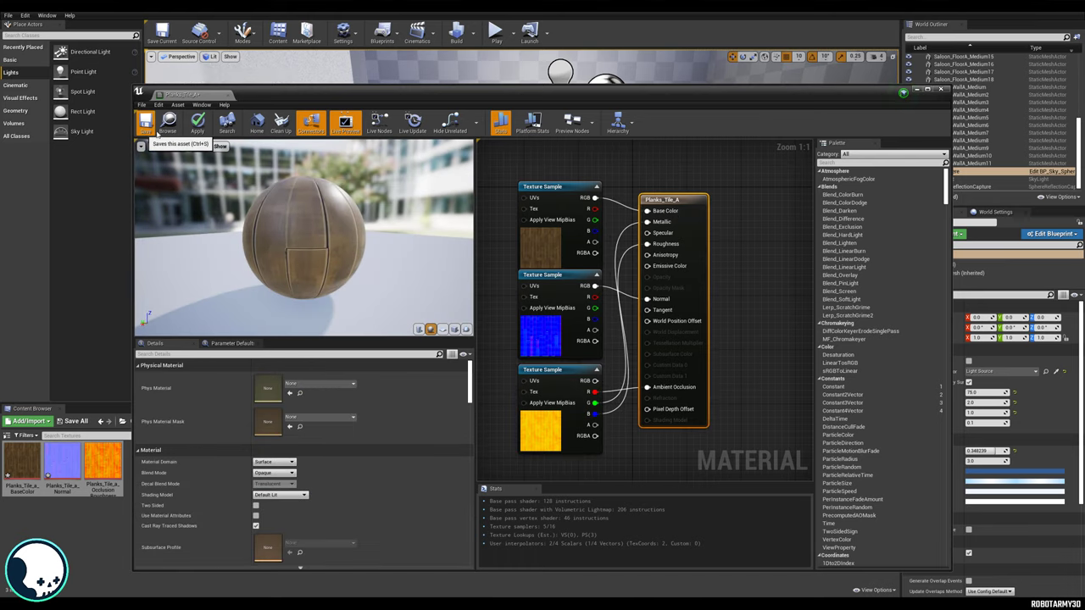
pyautogui.click(229, 96)
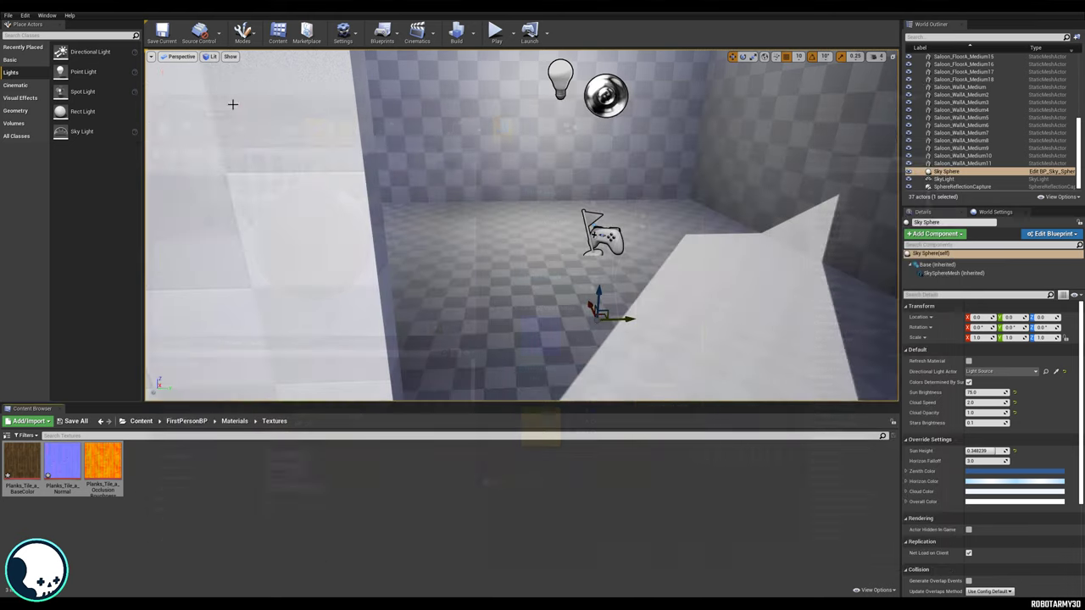
# Open the Saloon_FloorA_Medium and Saloon_WallA_Medium meshes from FirstPersonBP's Models folder for editing, keeping the Content Browser uncovered.
pyautogui.click(264, 480)
pyautogui.moveTo(522, 280); pyautogui.dragTo(593, 297, button='middle')
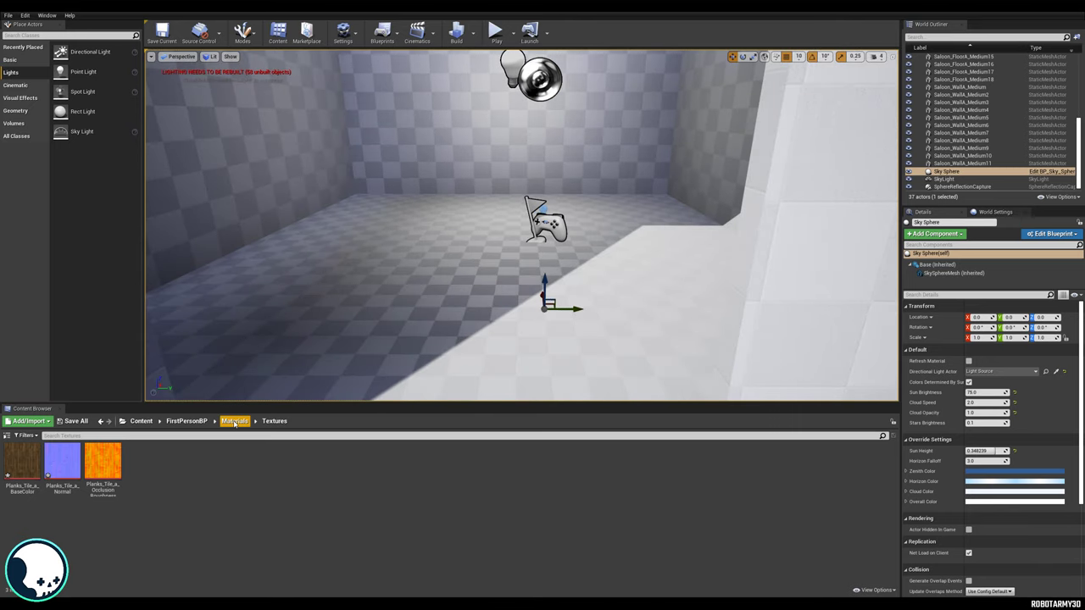
pyautogui.click(186, 422)
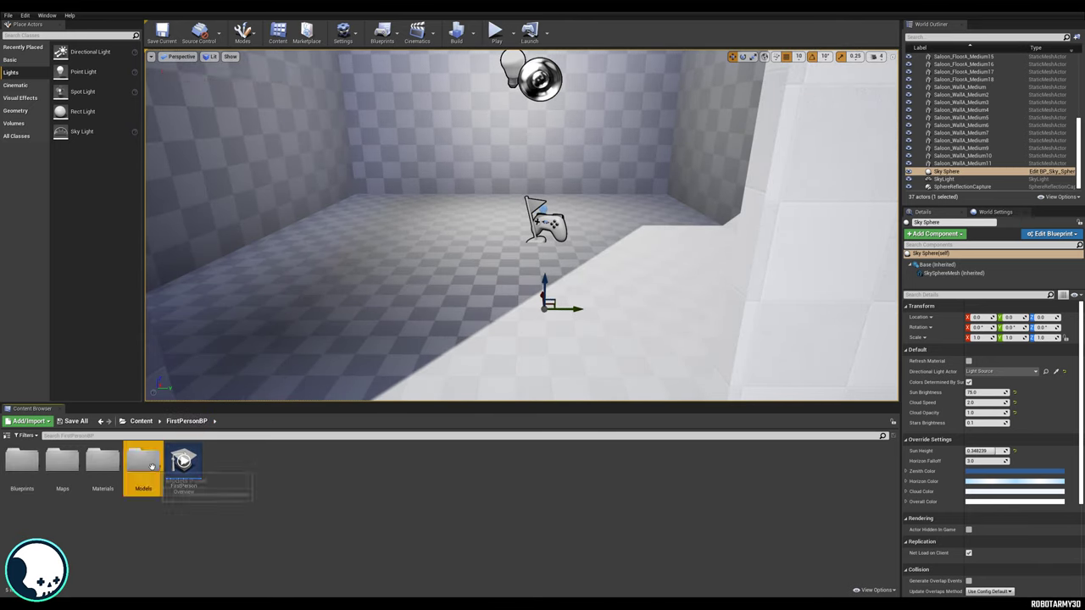
pyautogui.doubleClick(141, 468)
pyautogui.click(65, 464)
pyautogui.keyDown('shift'); pyautogui.click(34, 467); pyautogui.keyUp('shift')
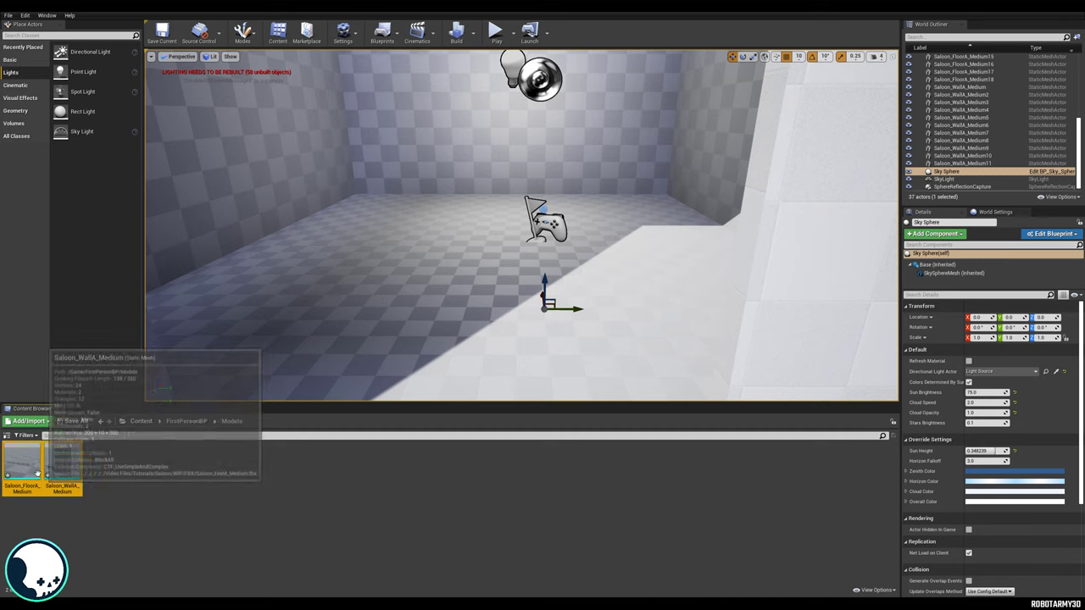
pyautogui.rightClick(32, 466)
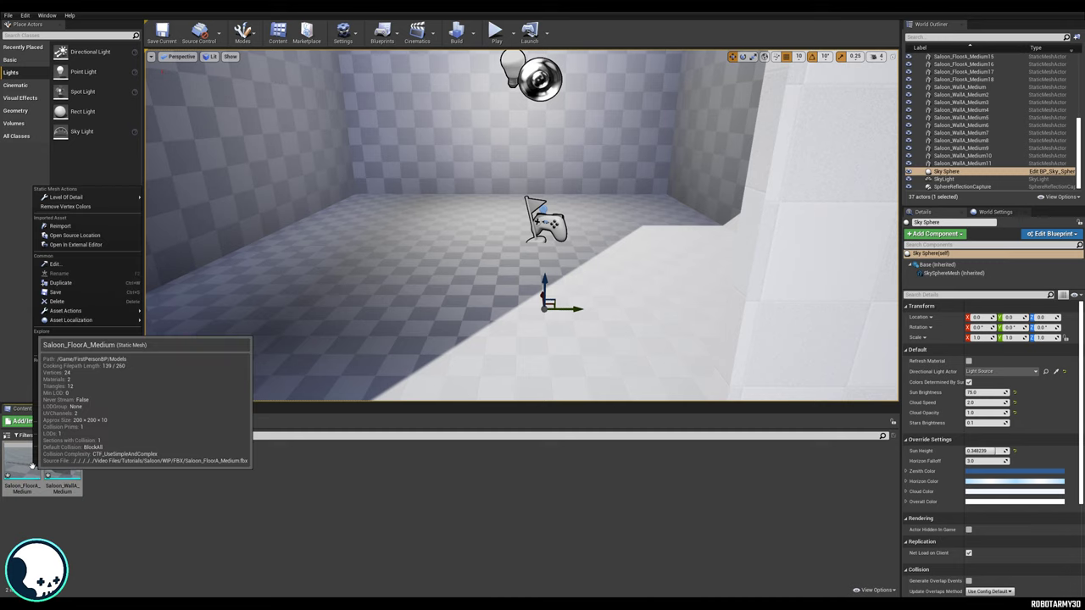
pyautogui.click(59, 265)
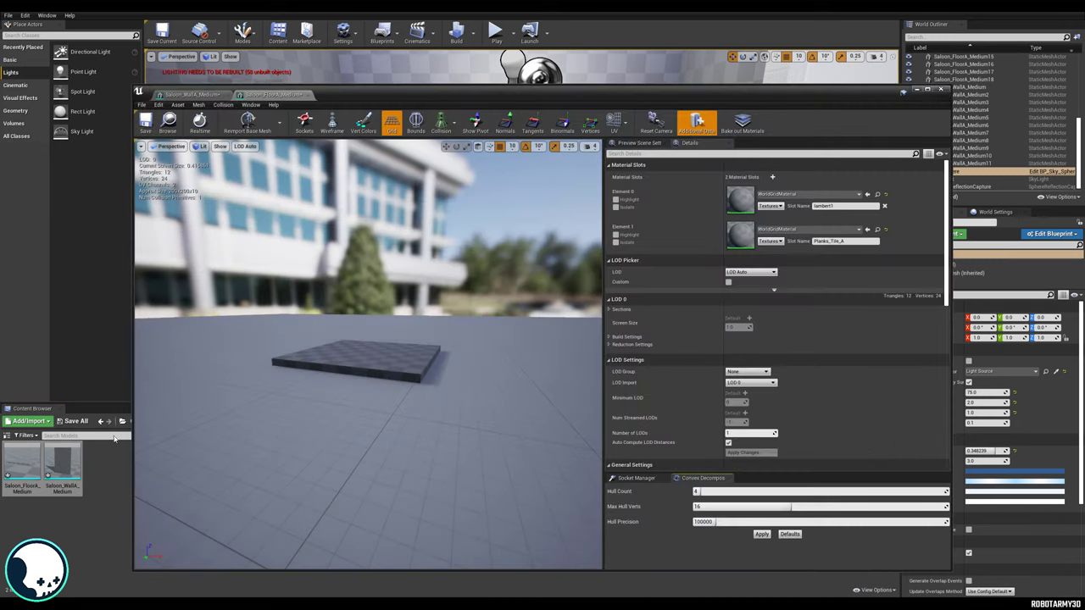
pyautogui.moveTo(395, 99); pyautogui.dragTo(555, 62)
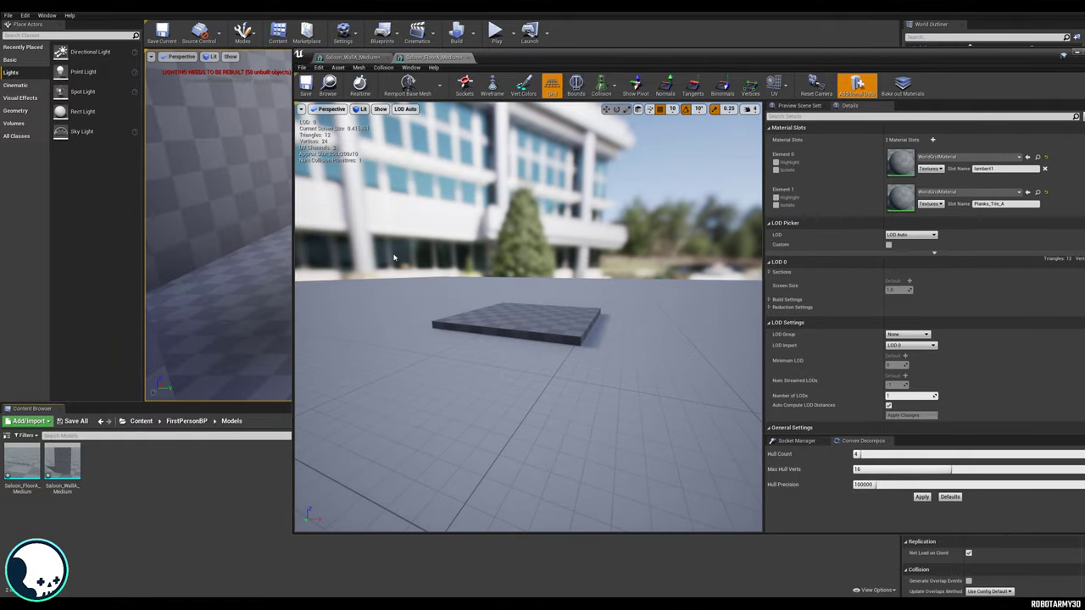
# Delete the lambert1 slot from Saloon_FloorA_Medium, assign the Planks_Tile_A material from the Materials folder, then save and close the mesh.
pyautogui.click(188, 421)
pyautogui.doubleClick(112, 466)
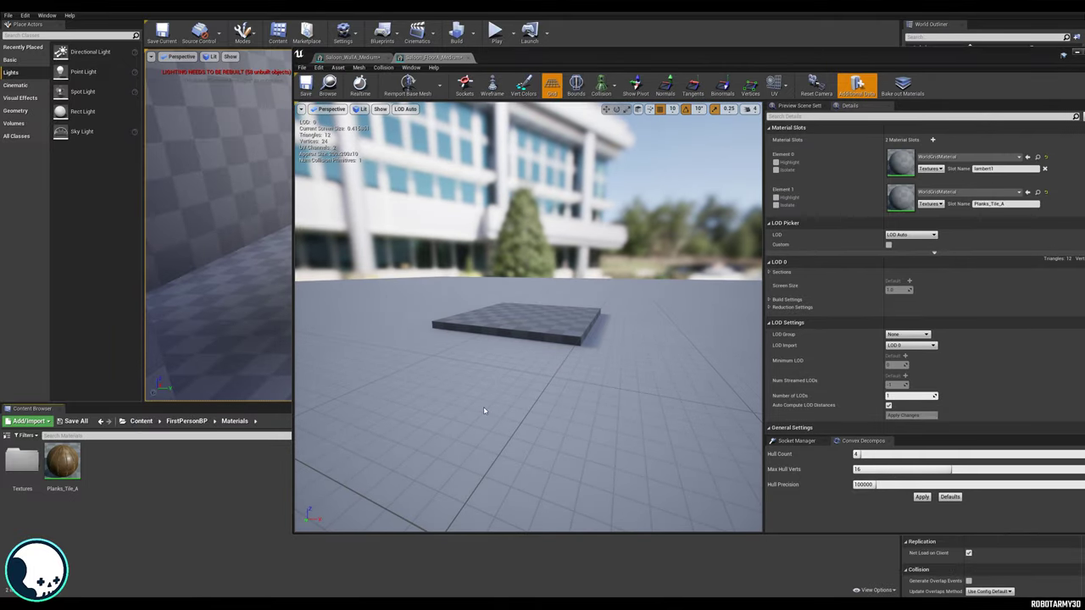
pyautogui.moveTo(824, 57); pyautogui.dragTo(744, 55)
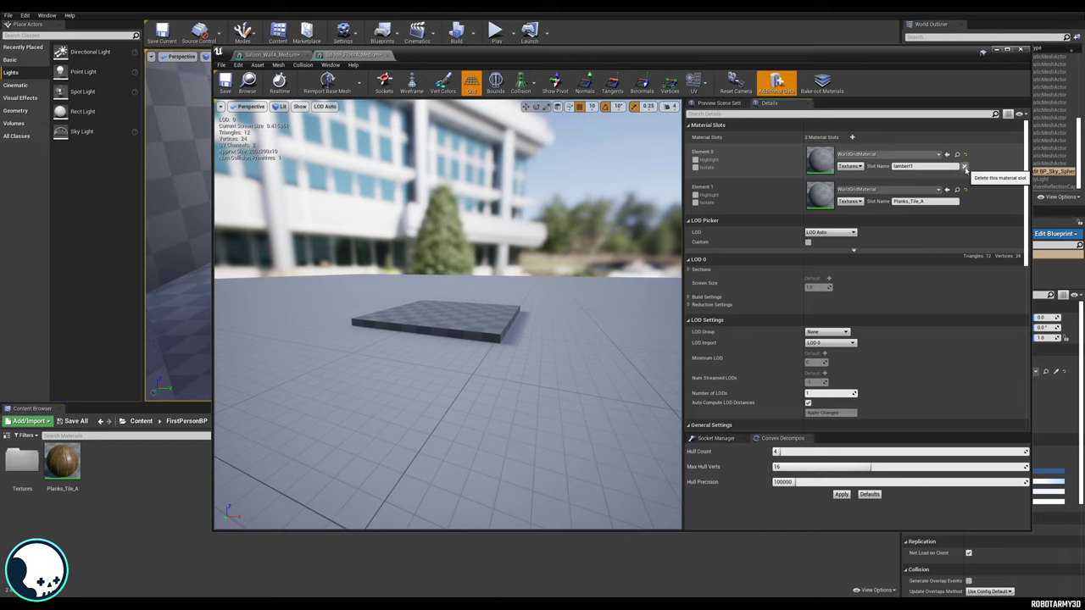
pyautogui.click(965, 167)
pyautogui.click(603, 326)
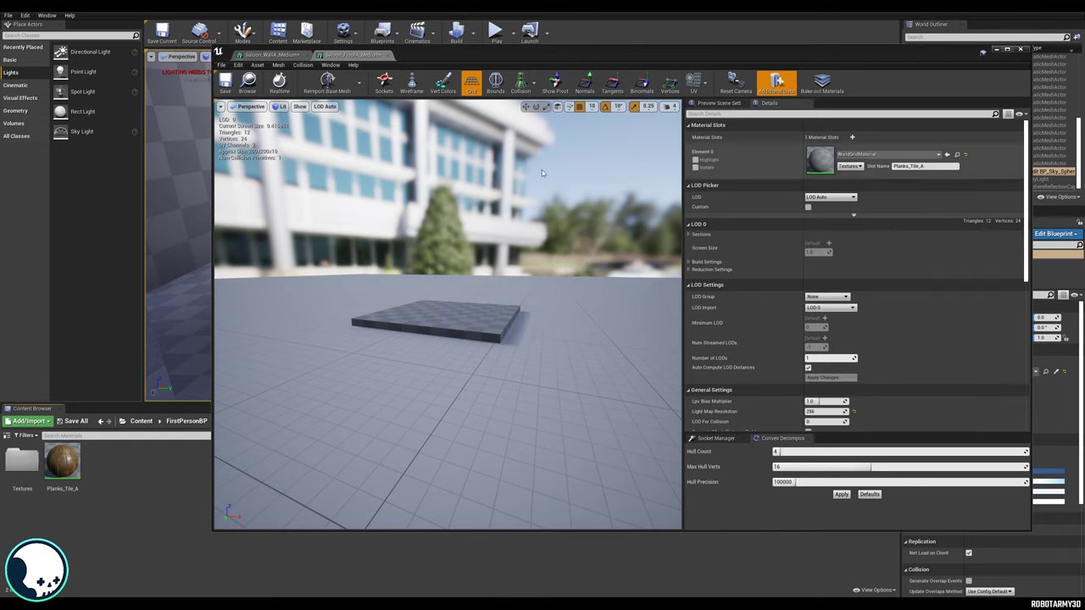
pyautogui.moveTo(59, 471); pyautogui.dragTo(823, 161)
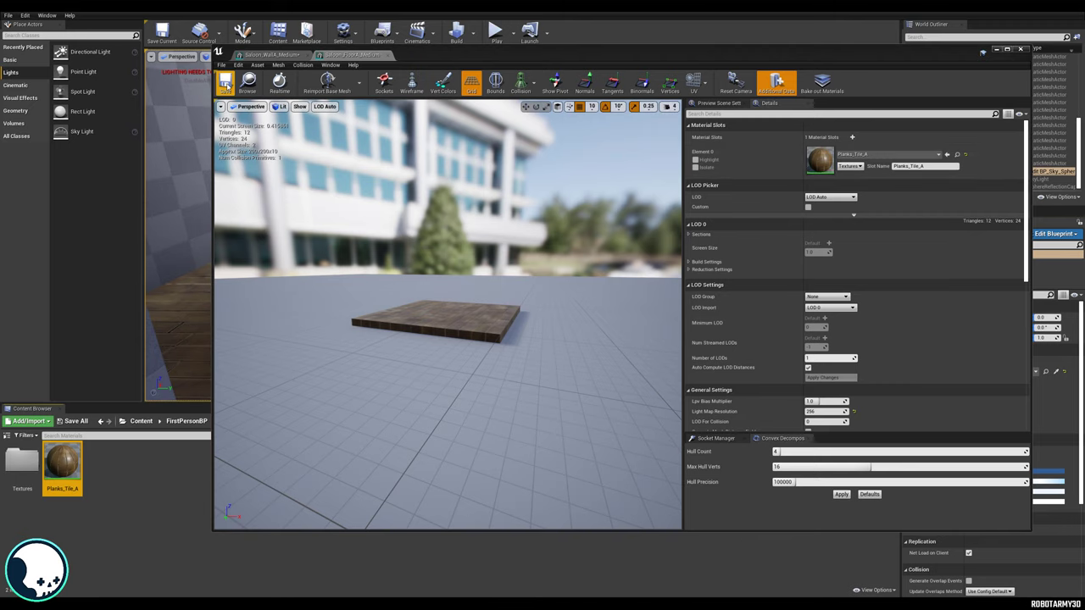
pyautogui.click(387, 55)
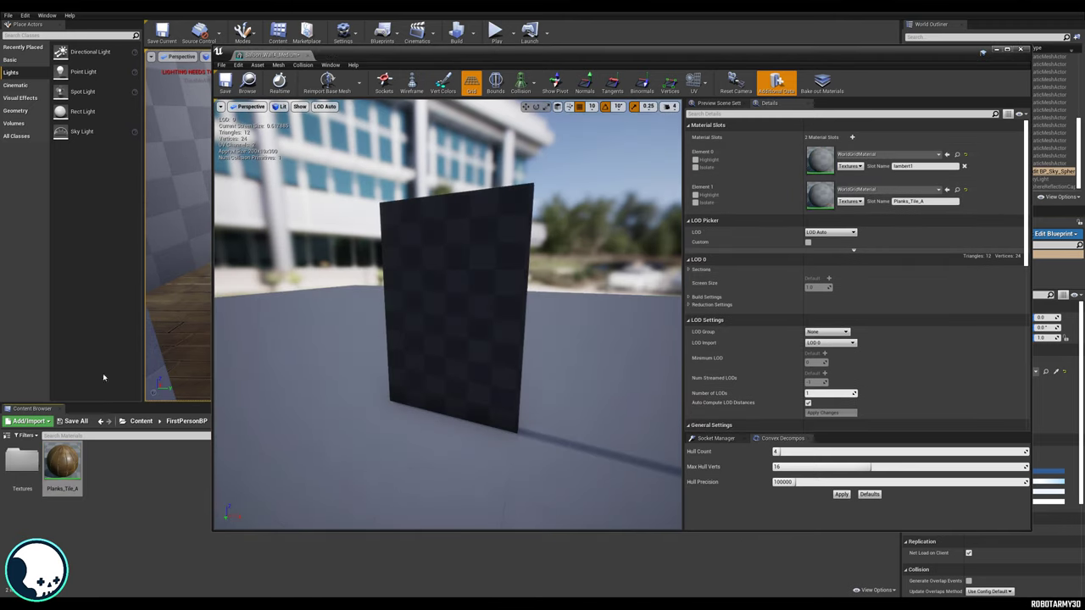
# Delete the lambert1 slot from Saloon_WallA_Medium, assign the Planks_Tile_A material to its remaining slot, then save and close the mesh.
pyautogui.click(963, 167)
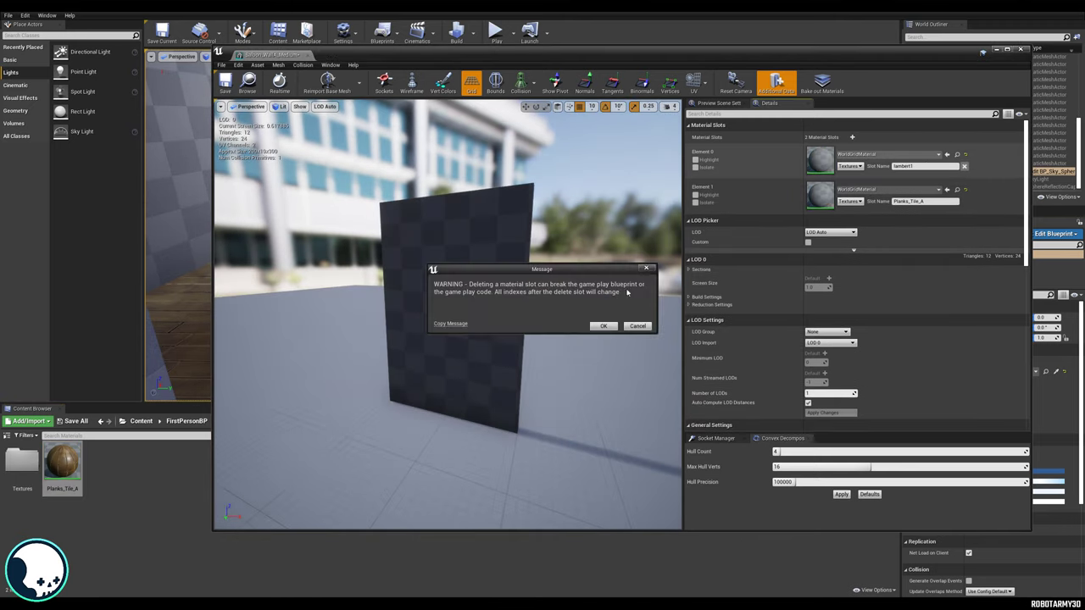
pyautogui.click(604, 330)
pyautogui.moveTo(64, 466); pyautogui.dragTo(847, 161)
pyautogui.click(226, 83)
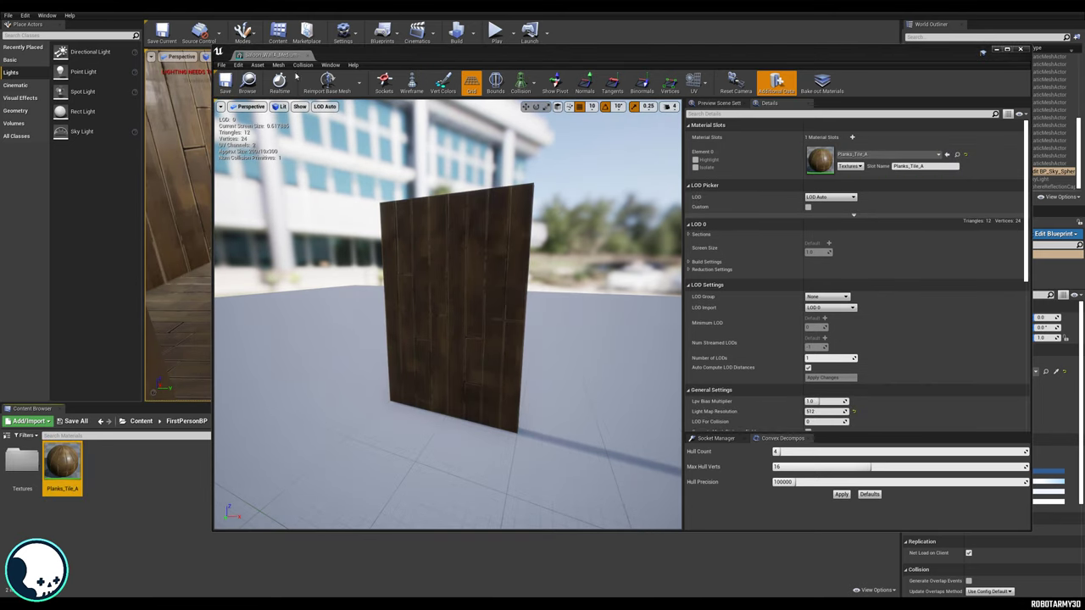
pyautogui.click(308, 56)
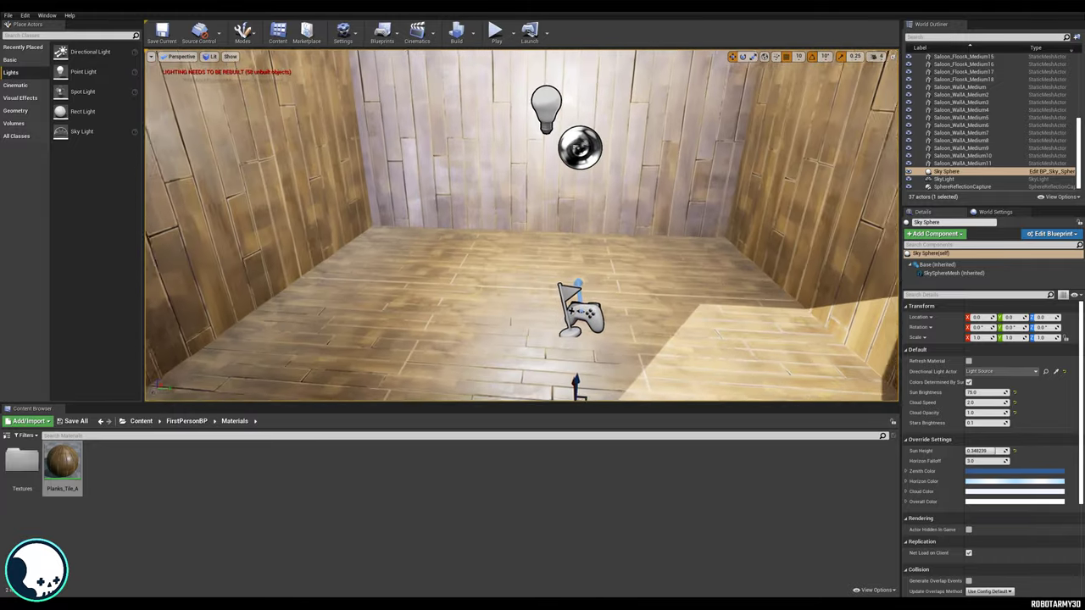
pyautogui.hotkey('ctrl', 'w')
pyautogui.press('s')
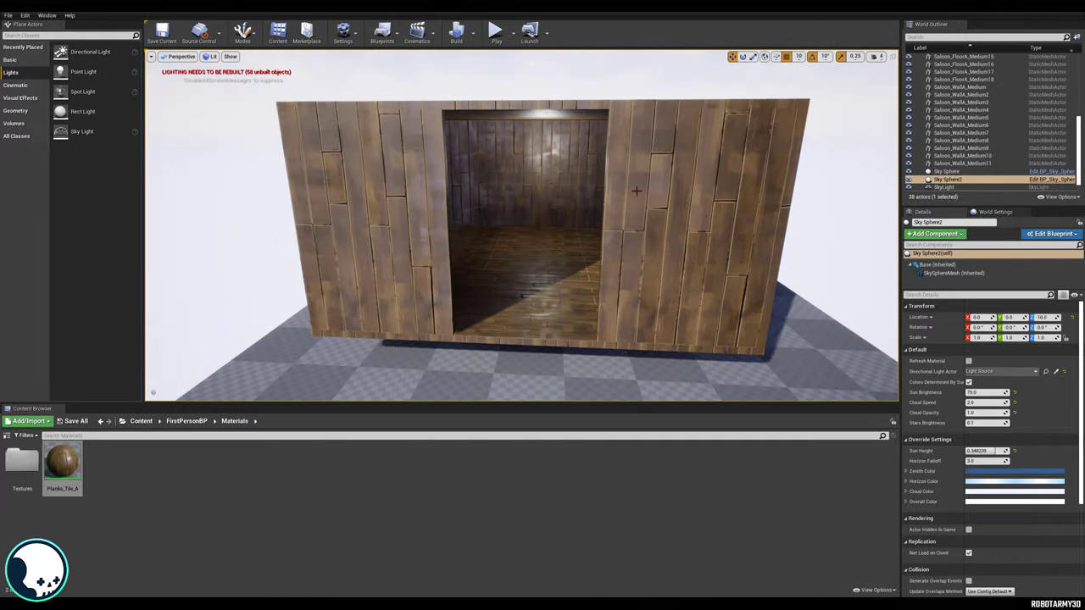
pyautogui.click(651, 227)
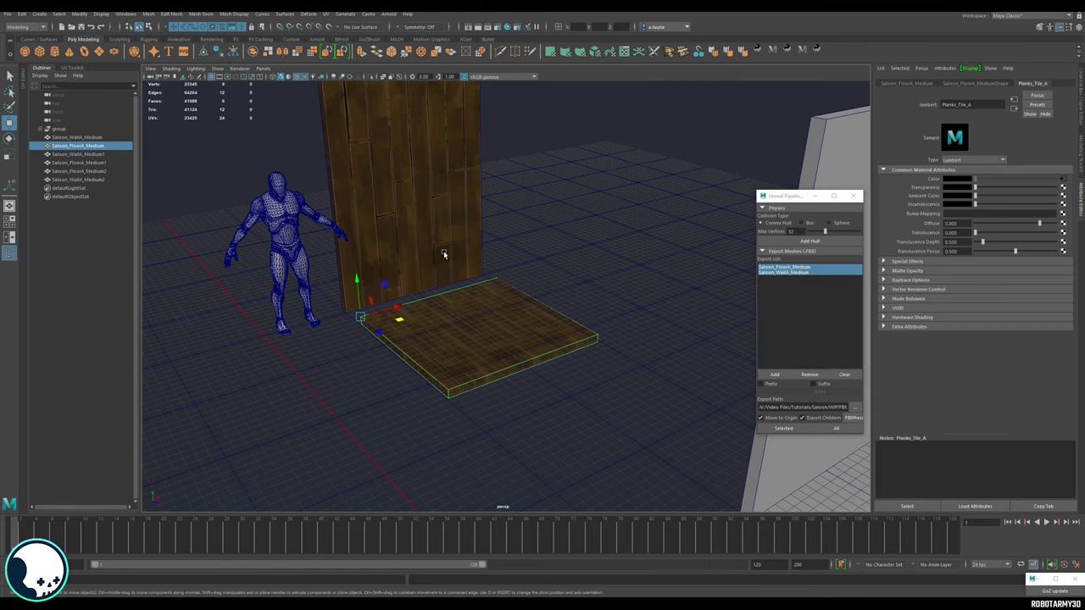
# In Maya, duplicate the textured Saloon_WallA_Medium wall and place the copy end to end beside the original.
pyautogui.keyDown('alt'); pyautogui.moveTo(605, 275); pyautogui.dragTo(586, 294); pyautogui.keyUp('alt')
pyautogui.keyDown('alt'); pyautogui.moveTo(583, 284); pyautogui.dragTo(607, 344, button='middle'); pyautogui.keyUp('alt')
pyautogui.scroll(-5, 642, 346)
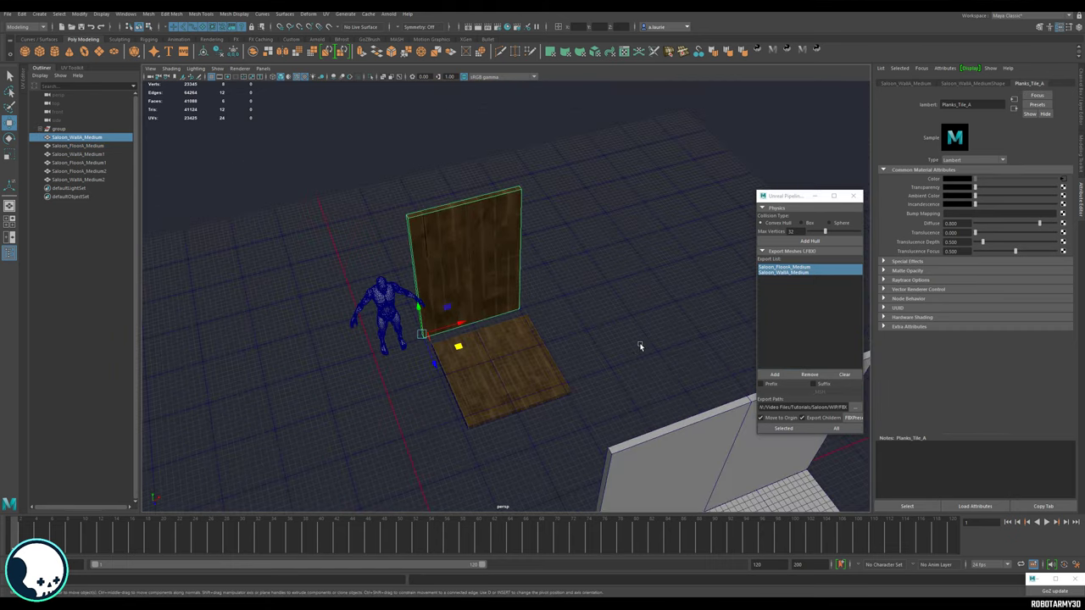
pyautogui.hotkey('ctrl', 'd')
pyautogui.moveTo(445, 330); pyautogui.dragTo(519, 312)
# Delete the untextured grey wall and floor pieces, keeping the plank-textured walls and floor.
pyautogui.moveTo(588, 329)
pyautogui.keyDown('alt'); pyautogui.mouseDown()
pyautogui.moveTo(607, 312)
pyautogui.moveTo(603, 334)
pyautogui.mouseUp(); pyautogui.keyUp('alt')
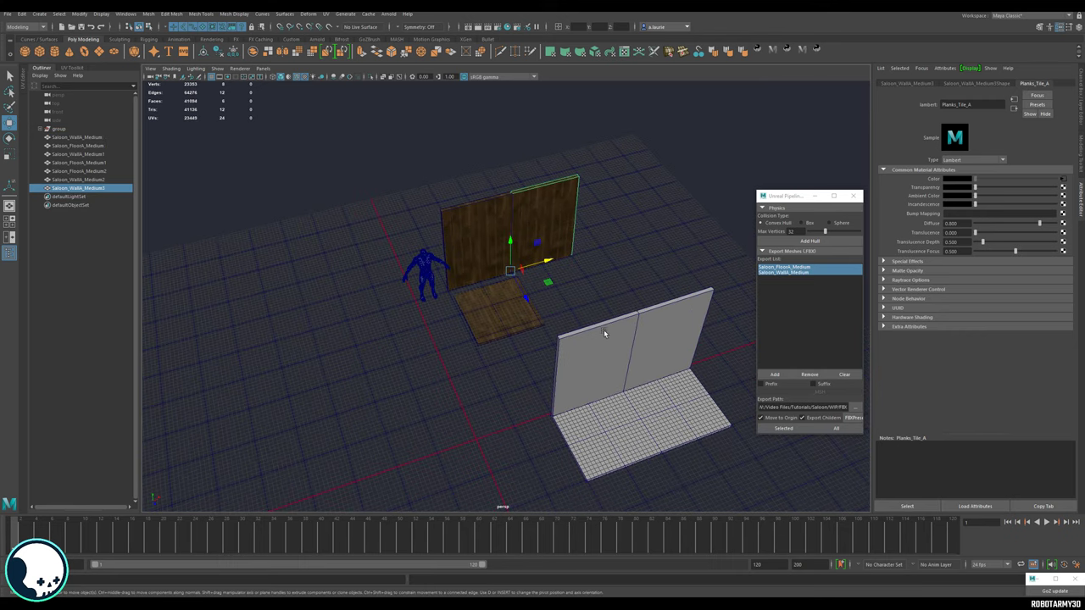
pyautogui.moveTo(692, 462); pyautogui.dragTo(688, 466)
pyautogui.press('Delete')
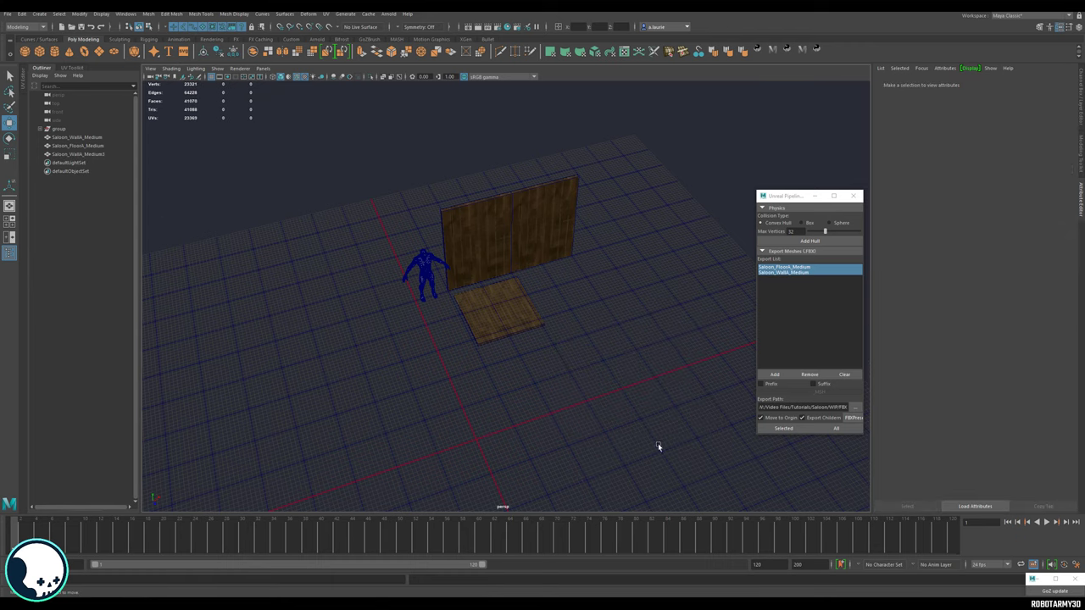
# Duplicate the plank floor and wall pieces, placing the copies end to end to form a run three walls and three floors long.
pyautogui.click(515, 273)
pyautogui.keyDown('alt'); pyautogui.moveTo(514, 272); pyautogui.dragTo(475, 298); pyautogui.keyUp('alt')
pyautogui.click(475, 299)
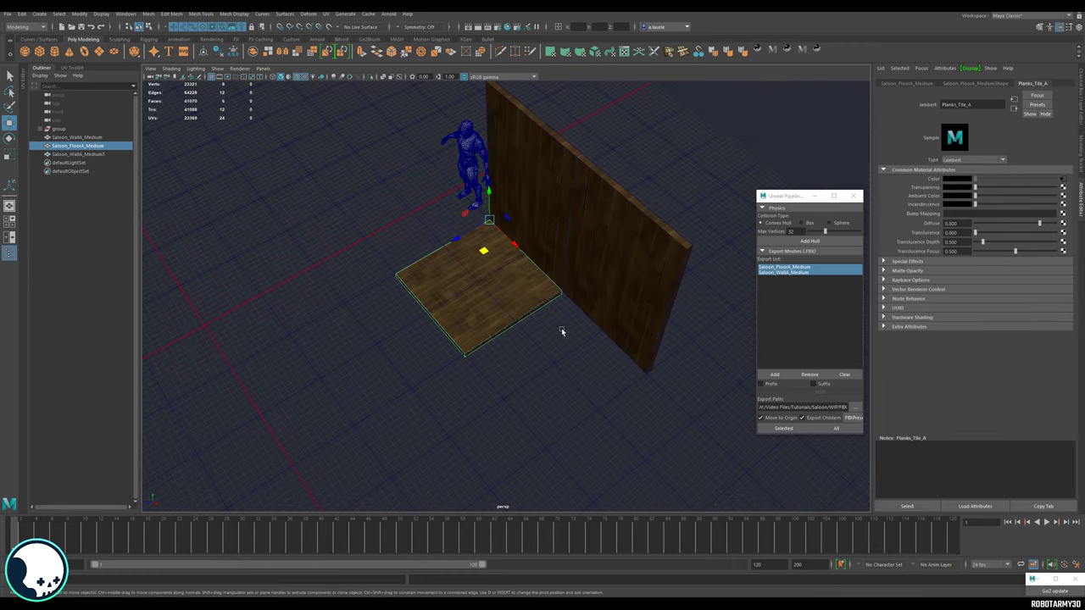
pyautogui.hotkey('ctrl', 'd')
pyautogui.moveTo(513, 249); pyautogui.dragTo(642, 346)
pyautogui.click(495, 219)
pyautogui.hotkey('ctrl', 'd')
pyautogui.moveTo(461, 256); pyautogui.dragTo(653, 269)
pyautogui.click(613, 315)
pyautogui.hotkey('ctrl', 'd')
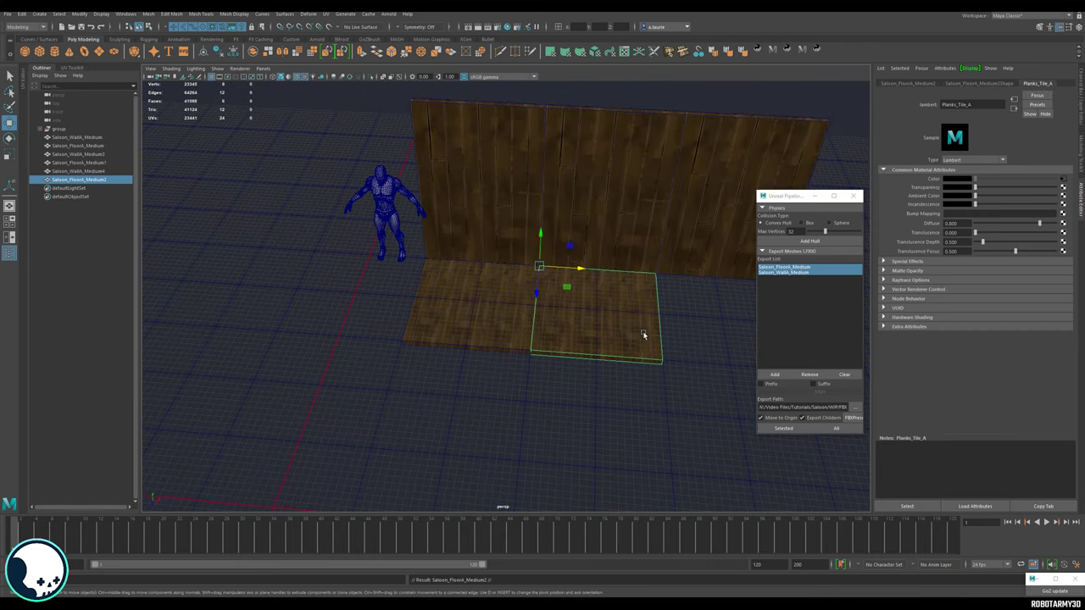
pyautogui.moveTo(540, 268); pyautogui.dragTo(508, 269)
# Connect the horizontal edges of the middle wall using 2 segments to add two vertical edge loops.
pyautogui.click(551, 307)
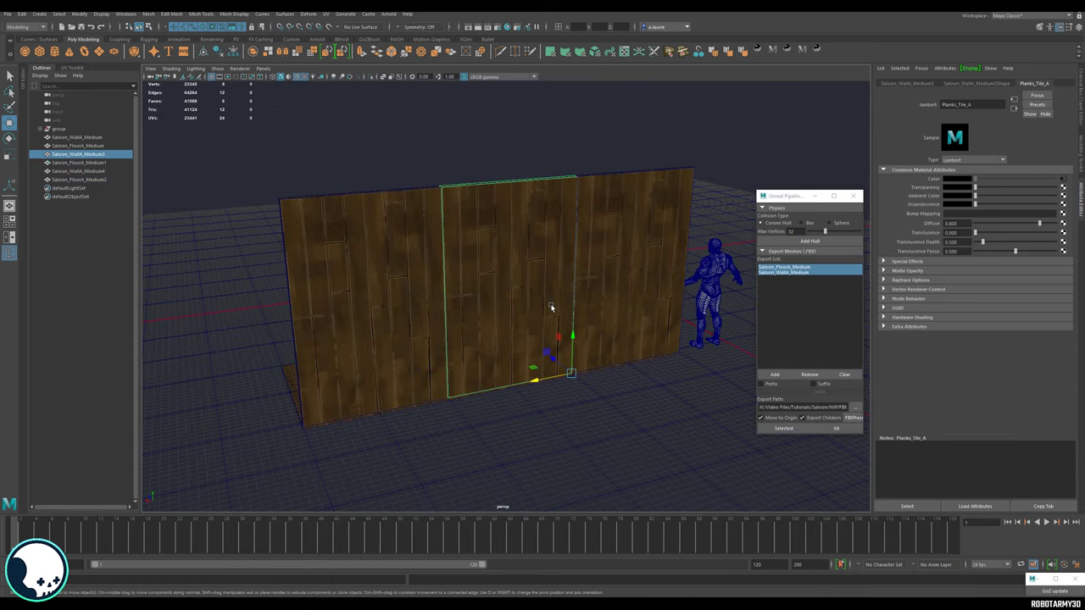
pyautogui.press('f')
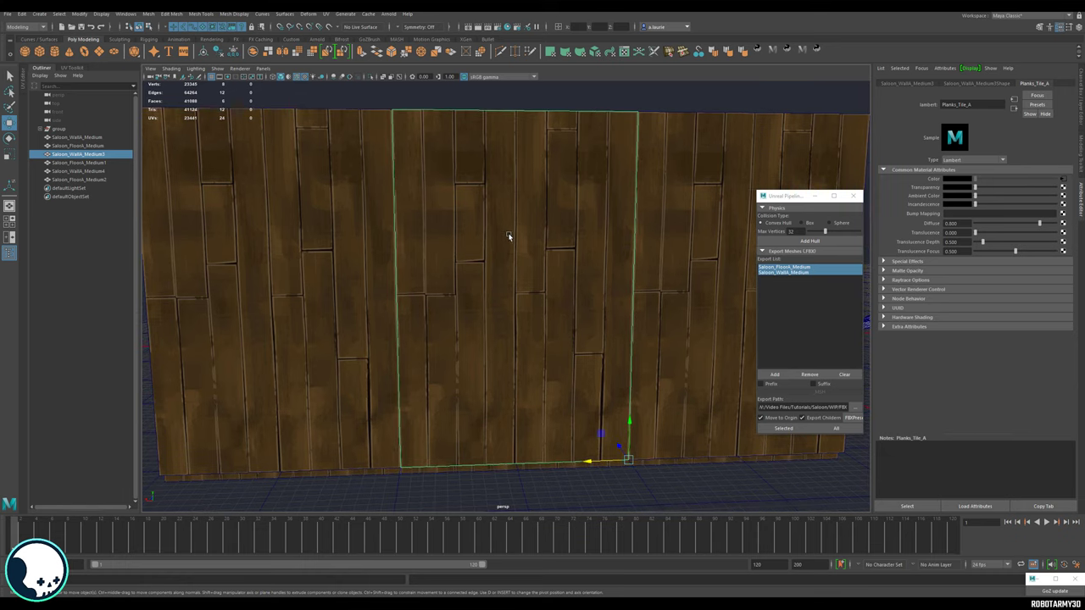
pyautogui.moveTo(513, 245); pyautogui.dragTo(516, 224, button='right')
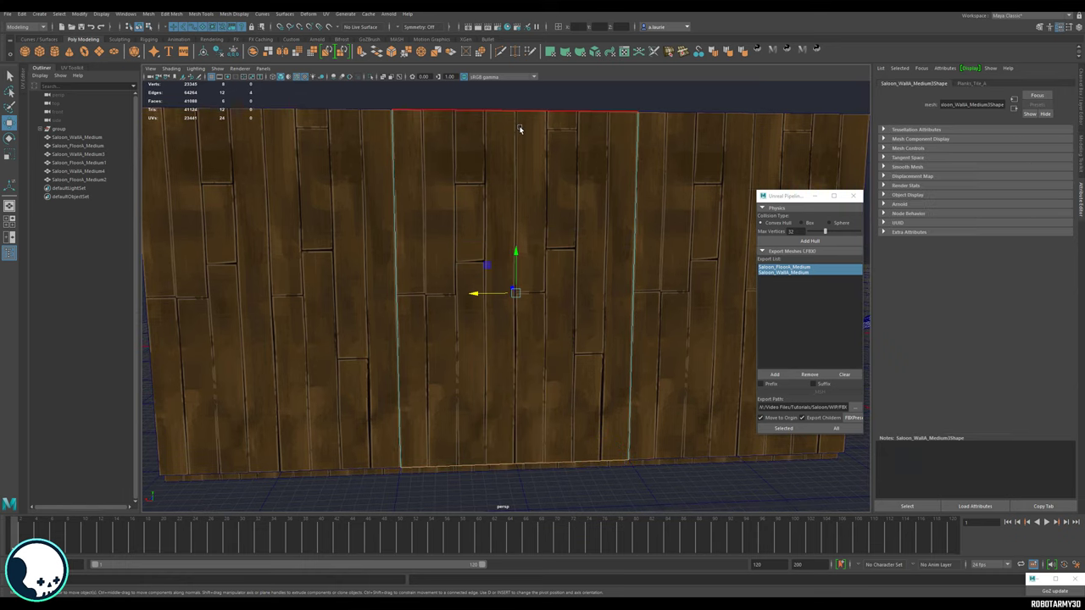
pyautogui.moveTo(481, 120); pyautogui.dragTo(531, 286)
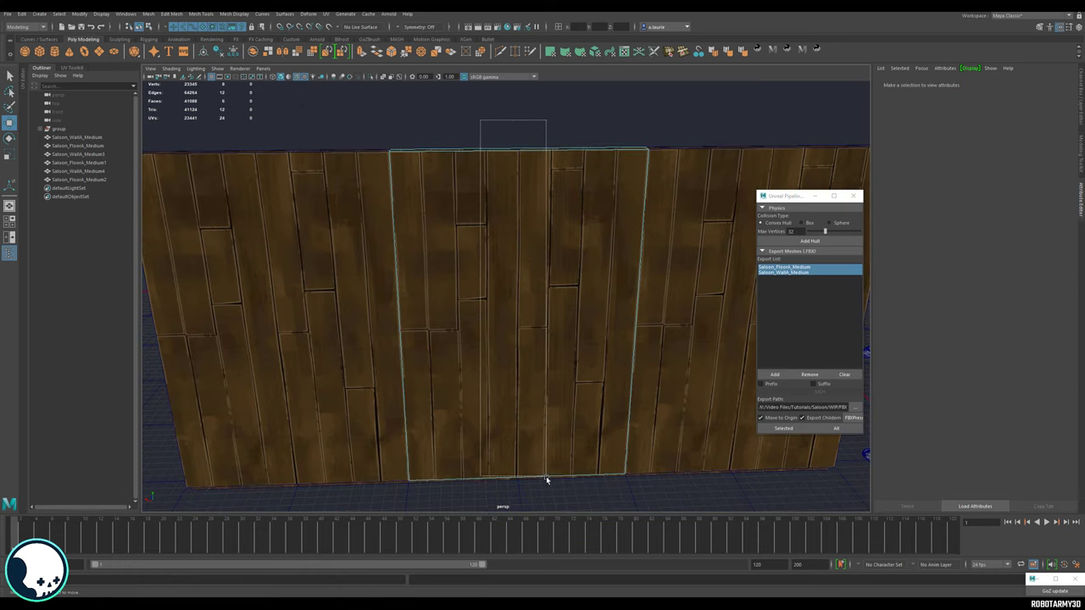
pyautogui.click(552, 490)
pyautogui.keyDown('alt'); pyautogui.moveTo(551, 490); pyautogui.dragTo(525, 270); pyautogui.keyUp('alt')
pyautogui.keyDown('shift'); pyautogui.rightClick(516, 234); pyautogui.keyUp('shift')
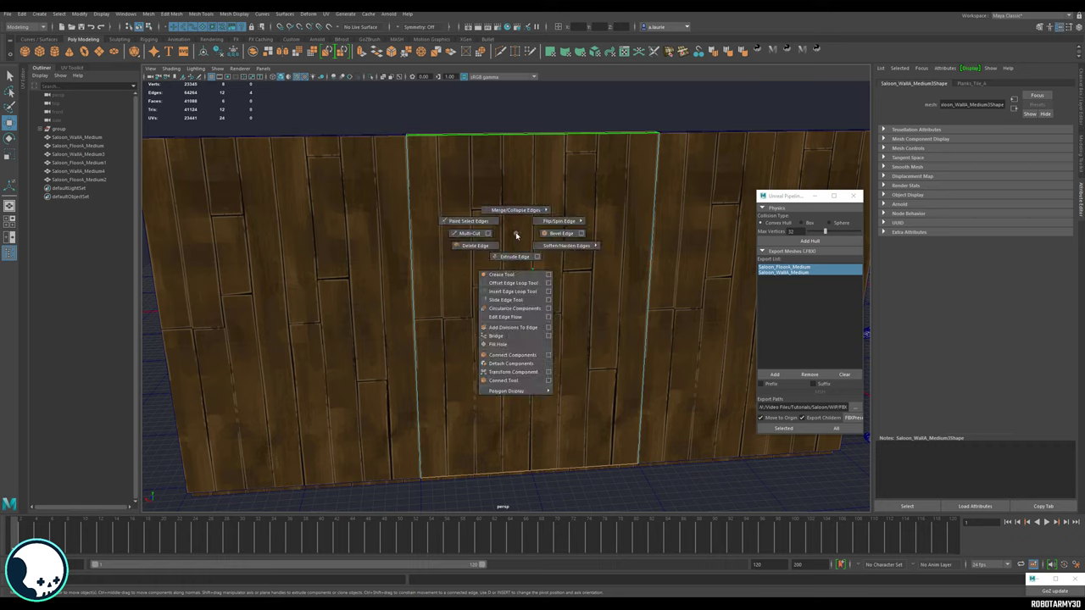
pyautogui.click(516, 355)
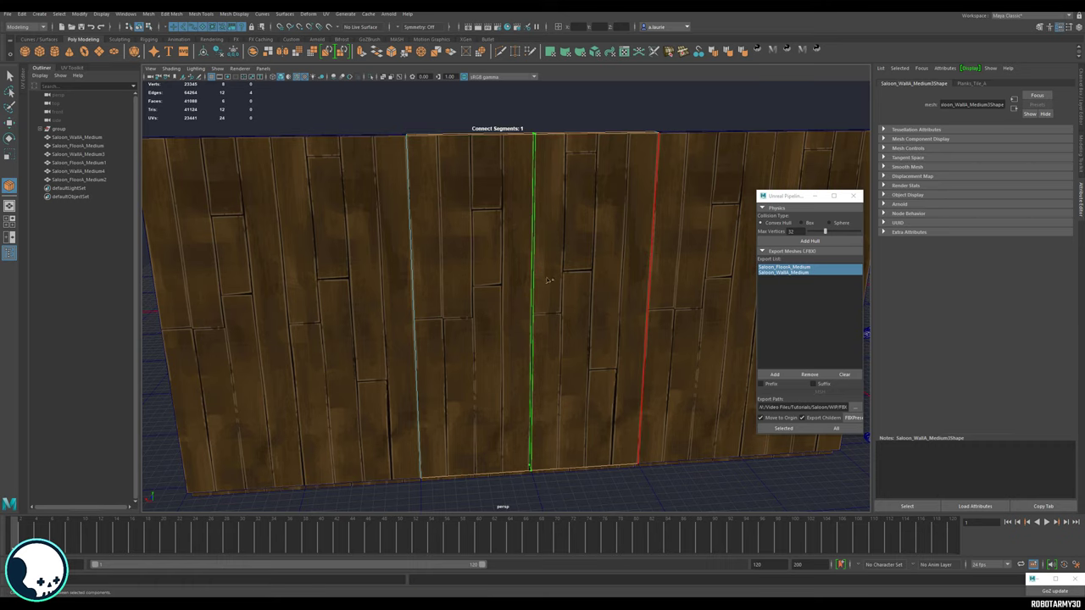
pyautogui.moveTo(548, 280); pyautogui.dragTo(554, 281, button='middle')
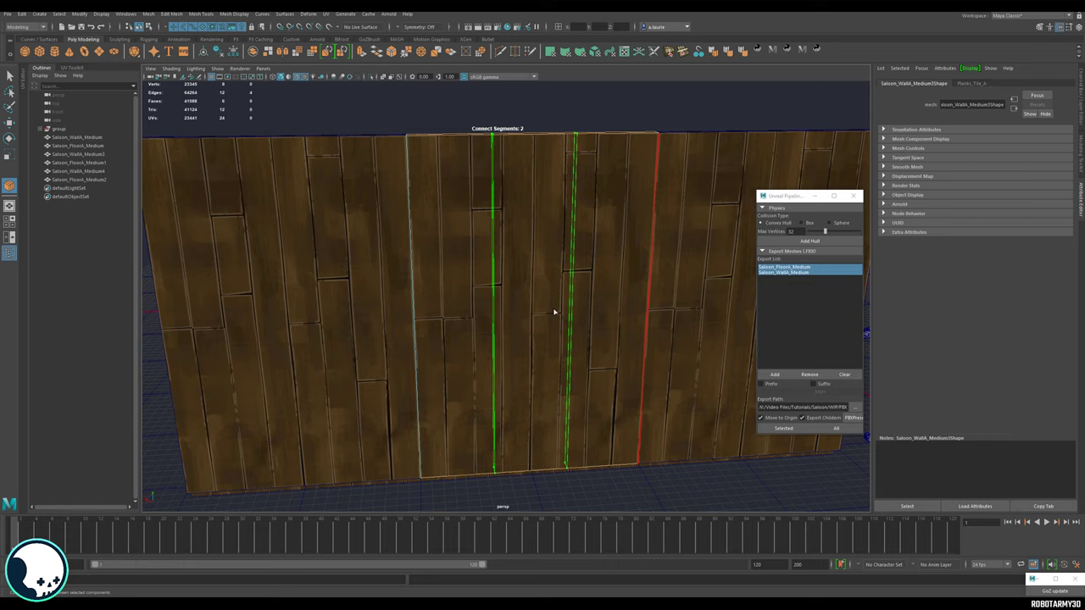
pyautogui.press('w')
# Try to scale the two vertical edge loops apart across the middle wall's width.
pyautogui.keyDown('alt'); pyautogui.moveTo(547, 333); pyautogui.dragTo(538, 337, button='middle'); pyautogui.keyUp('alt')
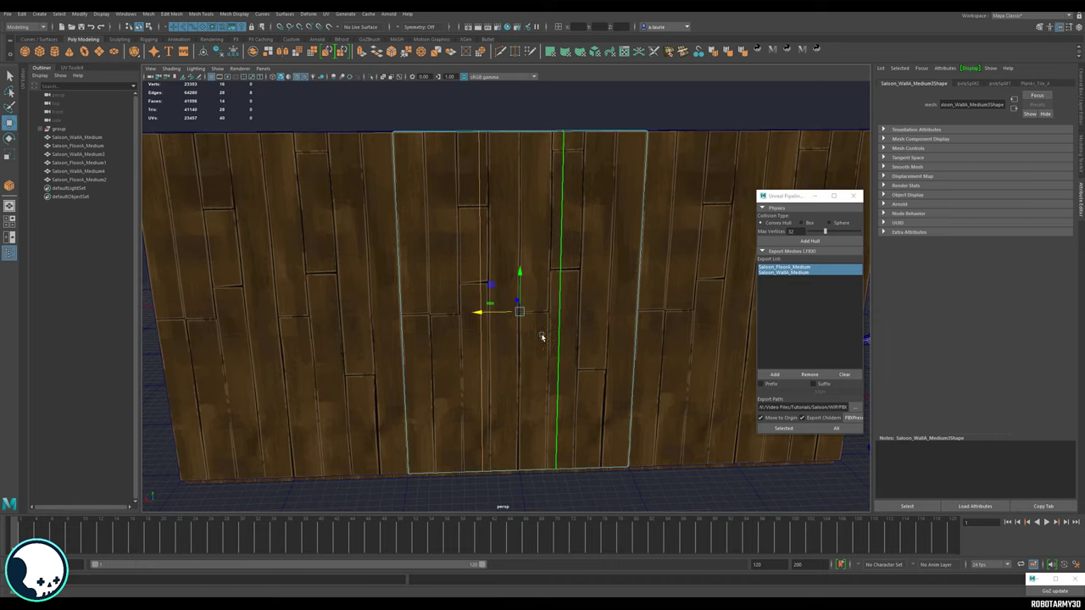
pyautogui.press('e')
pyautogui.press('r')
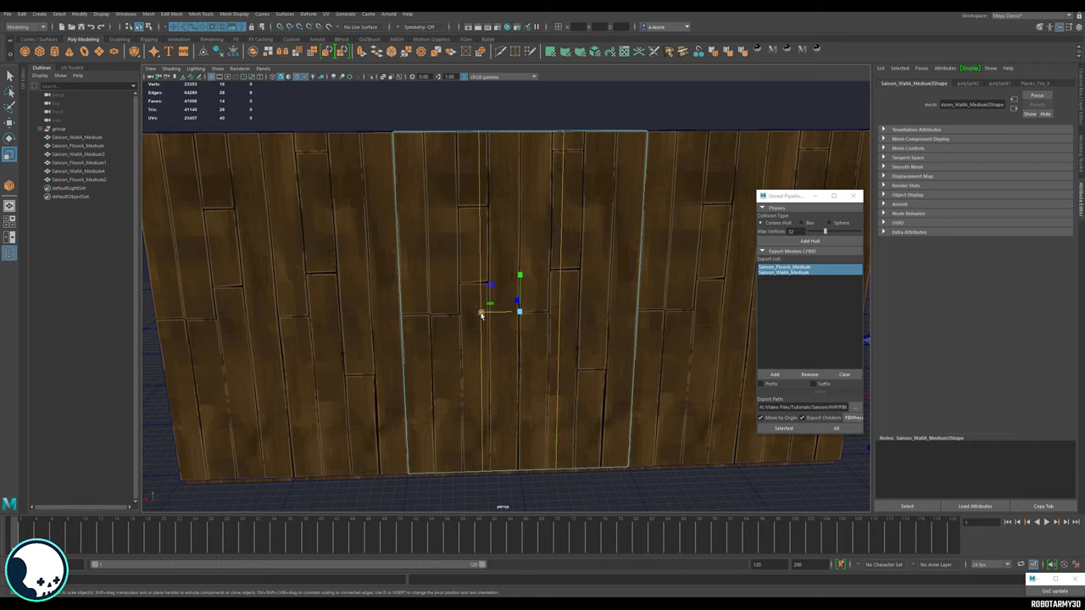
pyautogui.moveTo(481, 313)
pyautogui.mouseDown()
pyautogui.moveTo(455, 312)
pyautogui.moveTo(479, 313)
pyautogui.mouseUp()
pyautogui.hotkey('ctrl', 'z')
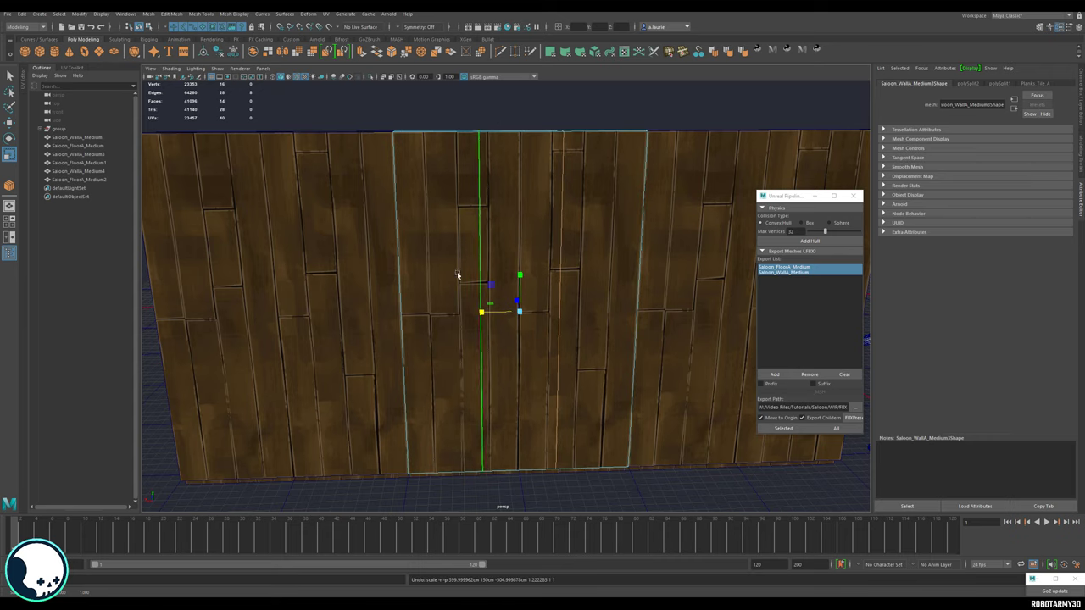
# Open the Scale tool settings and scale the middle wall's two vertical edge loops farther apart for a doorway.
pyautogui.doubleClick(11, 157)
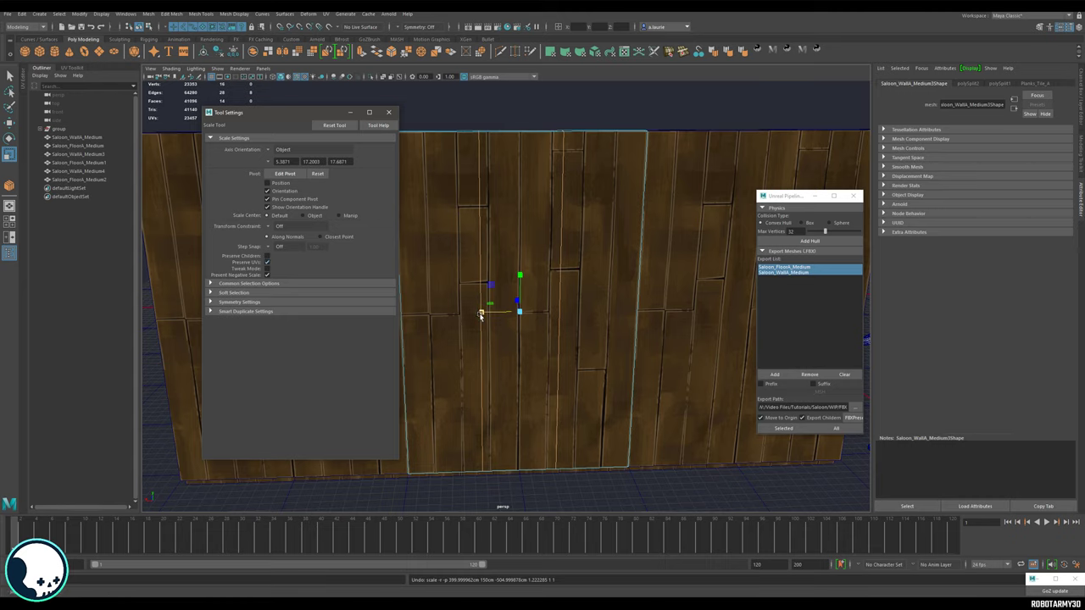
pyautogui.moveTo(481, 315); pyautogui.dragTo(706, 336)
pyautogui.keyDown('alt'); pyautogui.moveTo(706, 336); pyautogui.dragTo(712, 341, button='middle'); pyautogui.keyUp('alt')
pyautogui.press('w')
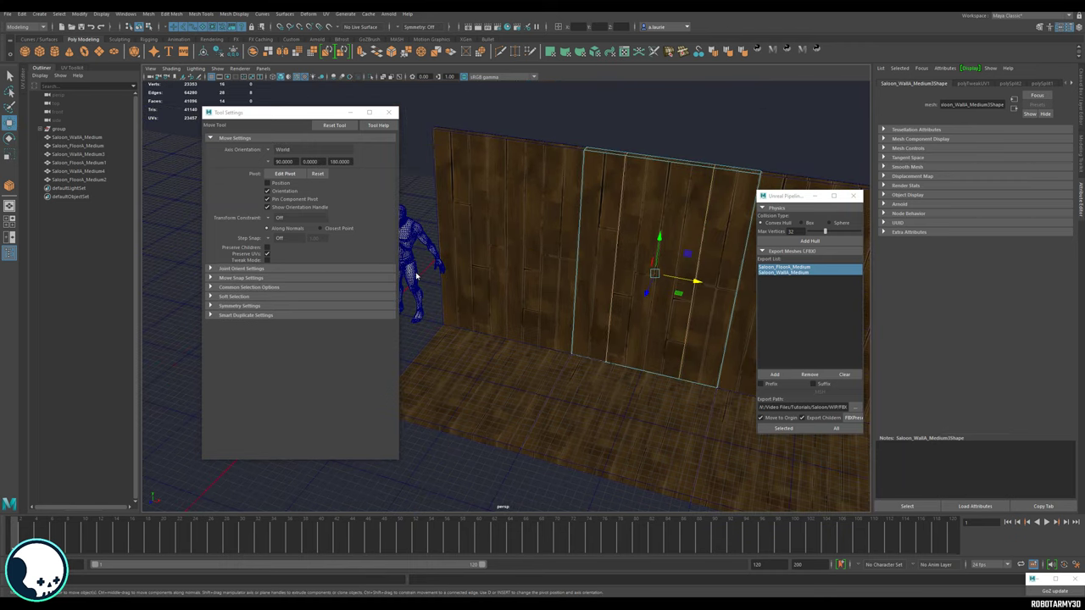
# Move the mannequin in front of the middle wall, between its two vertical edge loops, as a doorway scale reference.
pyautogui.moveTo(416, 273); pyautogui.dragTo(421, 258, button='right')
pyautogui.click(418, 256)
pyautogui.click(407, 246)
pyautogui.moveTo(440, 325); pyautogui.dragTo(703, 344)
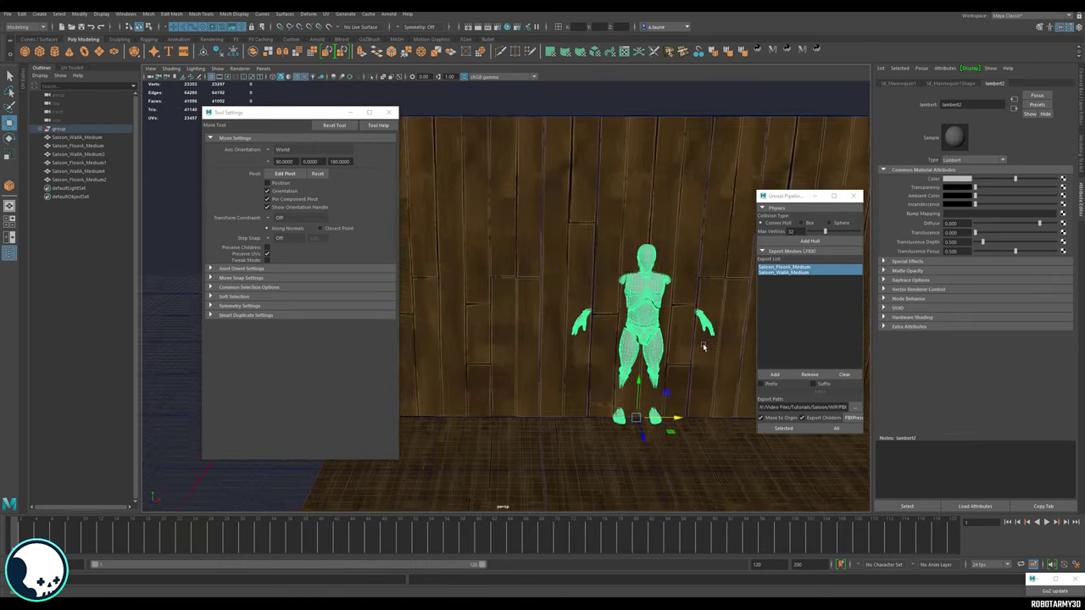
pyautogui.keyDown('alt'); pyautogui.moveTo(702, 344); pyautogui.dragTo(597, 307, button='middle'); pyautogui.keyUp('alt')
# Select the middle wall's two vertical edge loops, turn off Preserve UVs for scaling, and spread them slightly wider.
pyautogui.click(600, 241)
pyautogui.keyDown('alt'); pyautogui.moveTo(600, 240); pyautogui.dragTo(603, 285); pyautogui.keyUp('alt')
pyautogui.scroll(2, 604, 284)
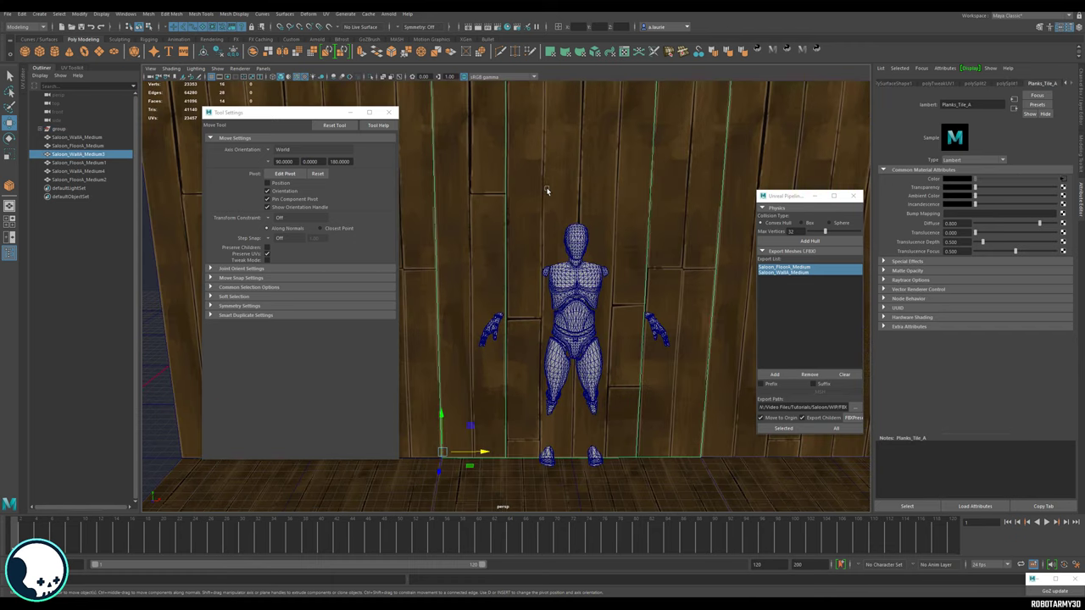
pyautogui.moveTo(548, 188); pyautogui.dragTo(544, 166, button='right')
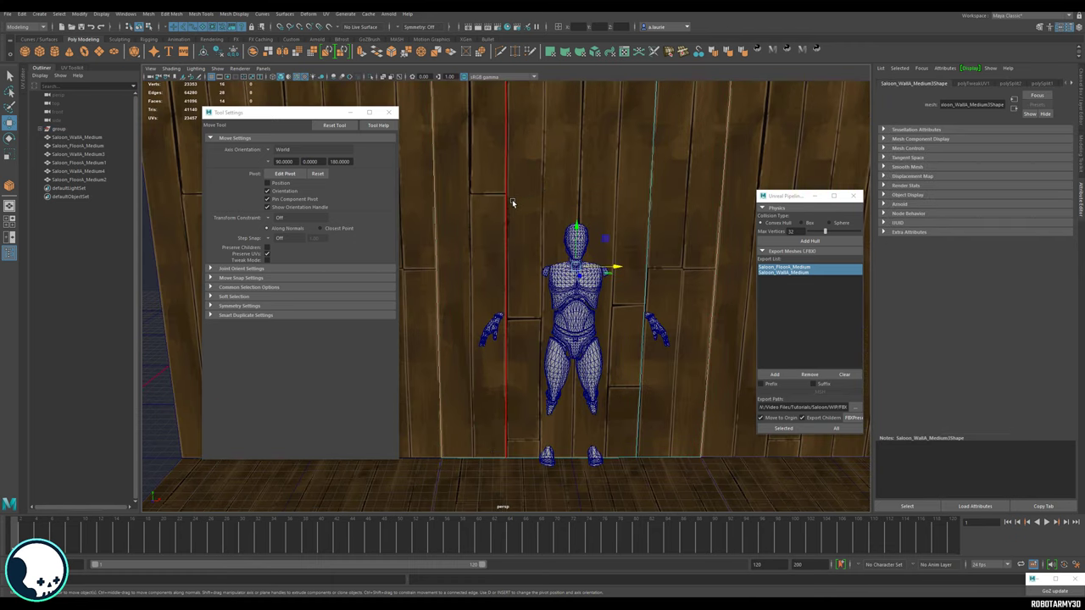
pyautogui.keyDown('alt'); pyautogui.moveTo(506, 195); pyautogui.dragTo(493, 235, button='middle'); pyautogui.keyUp('alt')
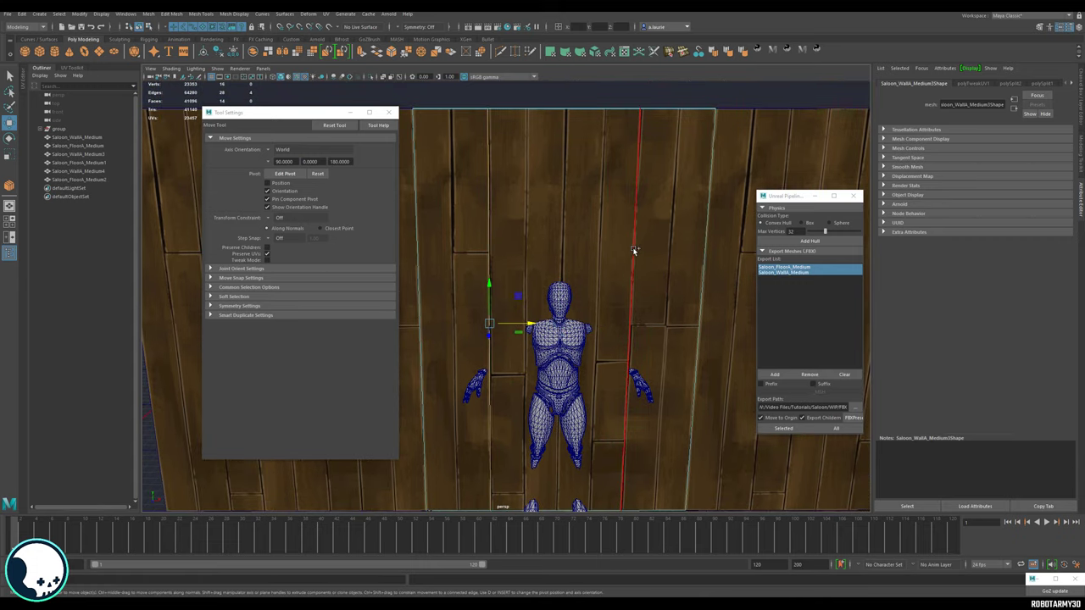
pyautogui.keyDown('alt'); pyautogui.moveTo(598, 240); pyautogui.dragTo(583, 273); pyautogui.keyUp('alt')
pyautogui.press('r')
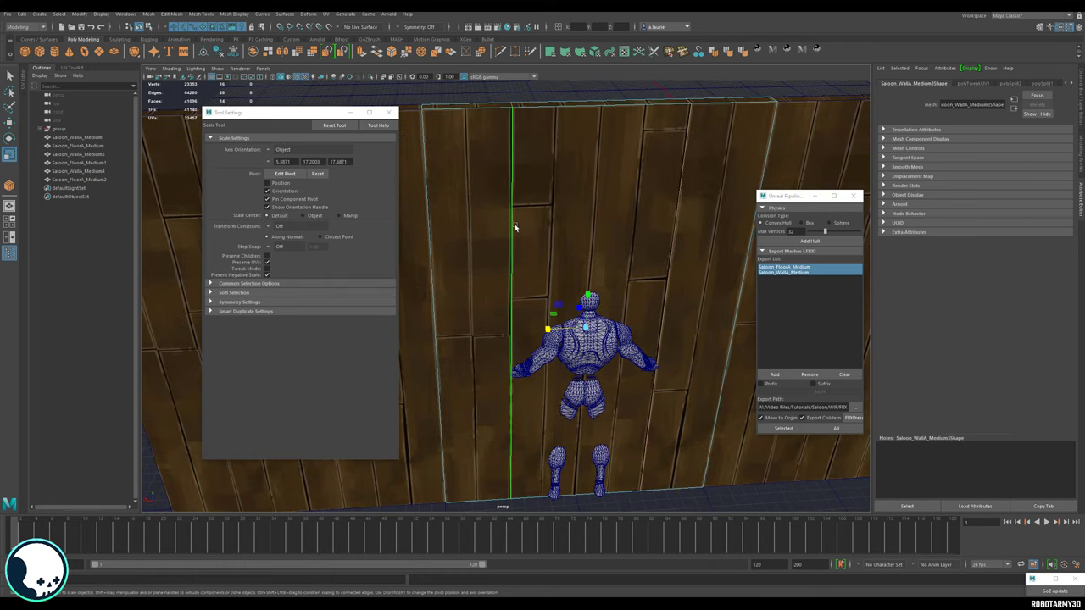
pyautogui.click(266, 263)
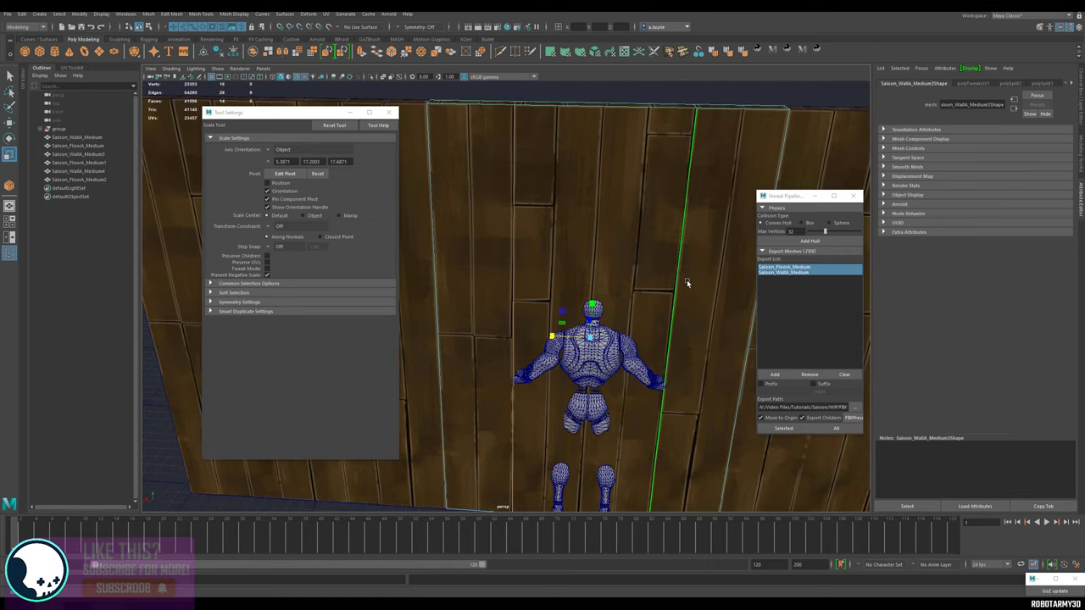
pyautogui.keyDown('alt'); pyautogui.moveTo(687, 279); pyautogui.dragTo(657, 206); pyautogui.keyUp('alt')
pyautogui.moveTo(534, 280); pyautogui.dragTo(525, 282)
pyautogui.click(446, 277)
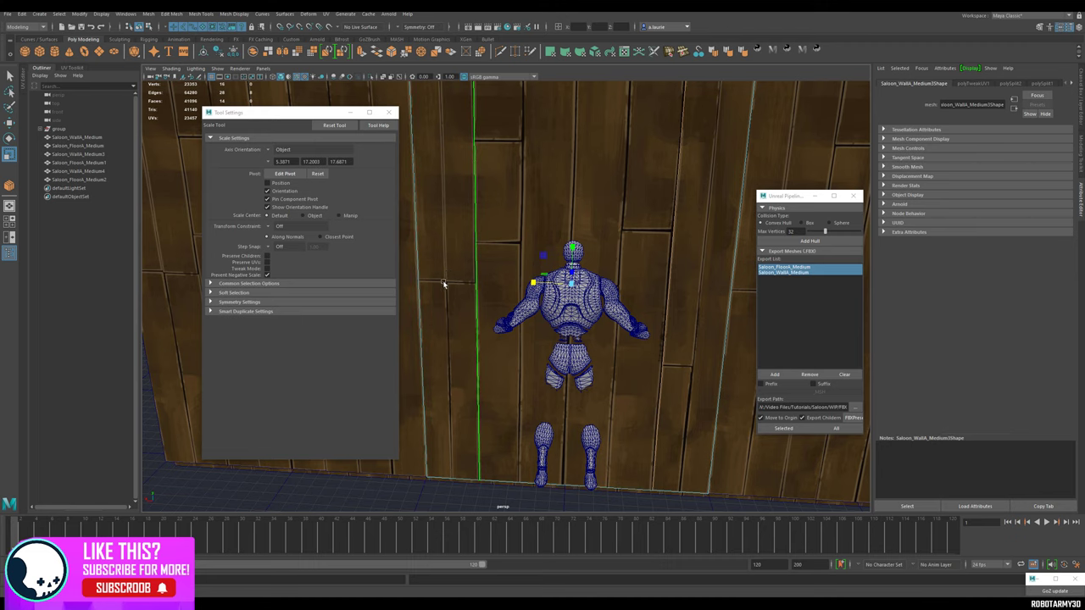
pyautogui.keyDown('alt'); pyautogui.moveTo(468, 298); pyautogui.dragTo(501, 277); pyautogui.keyUp('alt')
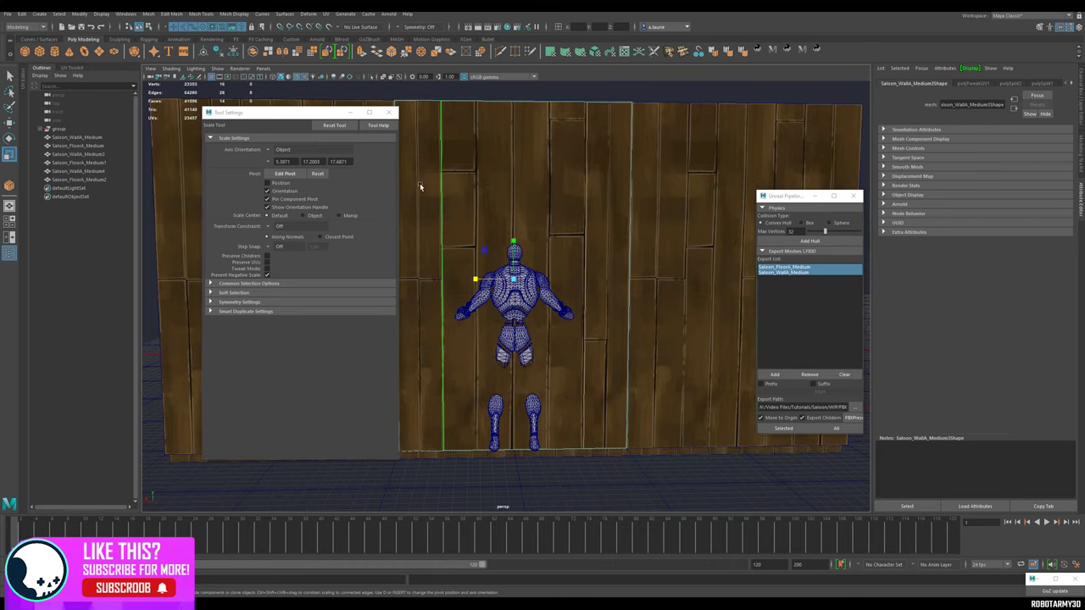
# Use Multi-Cut to insert a horizontal edge loop around the middle wall just above the mannequin's head.
pyautogui.click(501, 51)
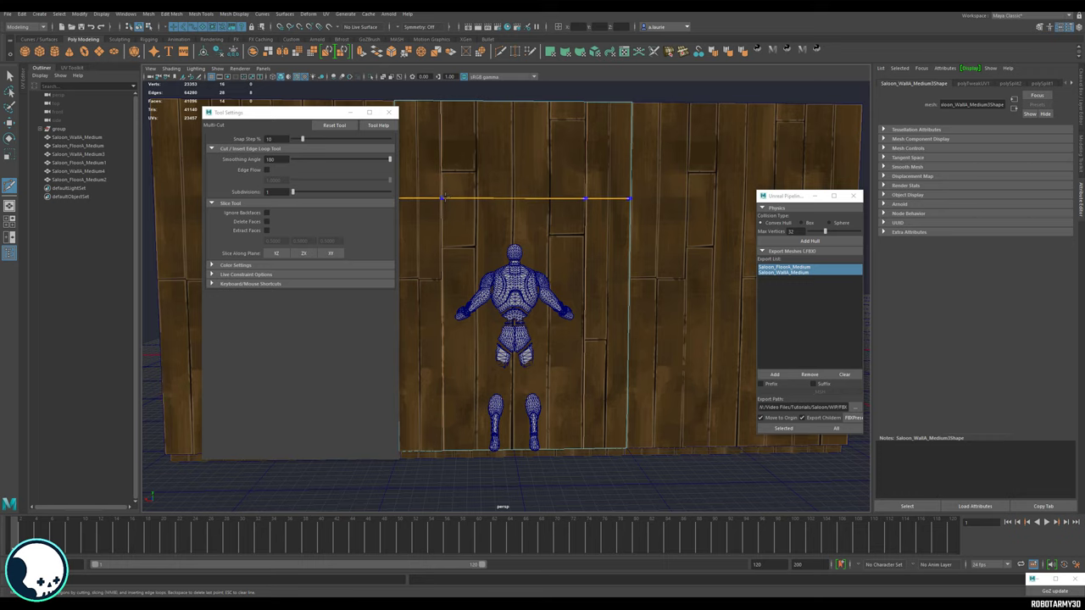
pyautogui.keyDown('ctrl'); pyautogui.click(443, 196); pyautogui.keyUp('ctrl')
pyautogui.keyDown('alt'); pyautogui.moveTo(593, 169); pyautogui.dragTo(636, 165, button='middle'); pyautogui.keyUp('alt')
# Select the middle wall's faces enclosed by the inserted loops around the mannequin and delete them to open a doorway.
pyautogui.click(10, 76)
pyautogui.rightClick(597, 189)
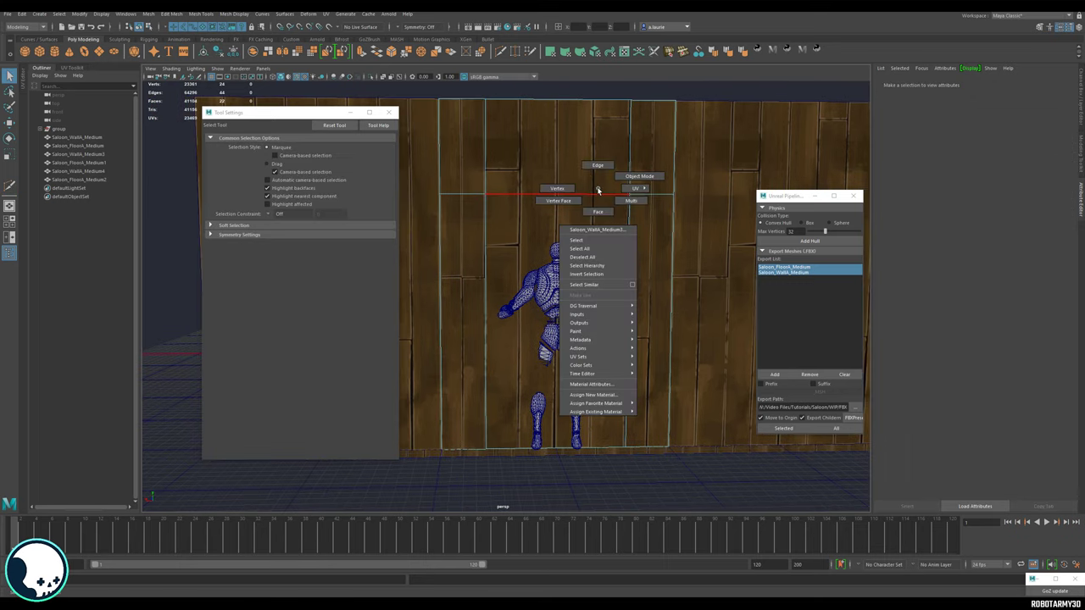
pyautogui.moveTo(597, 189); pyautogui.dragTo(625, 180, button='right')
pyautogui.keyDown('alt'); pyautogui.moveTo(641, 213); pyautogui.dragTo(616, 176, button='middle'); pyautogui.keyUp('alt')
pyautogui.rightClick(592, 152)
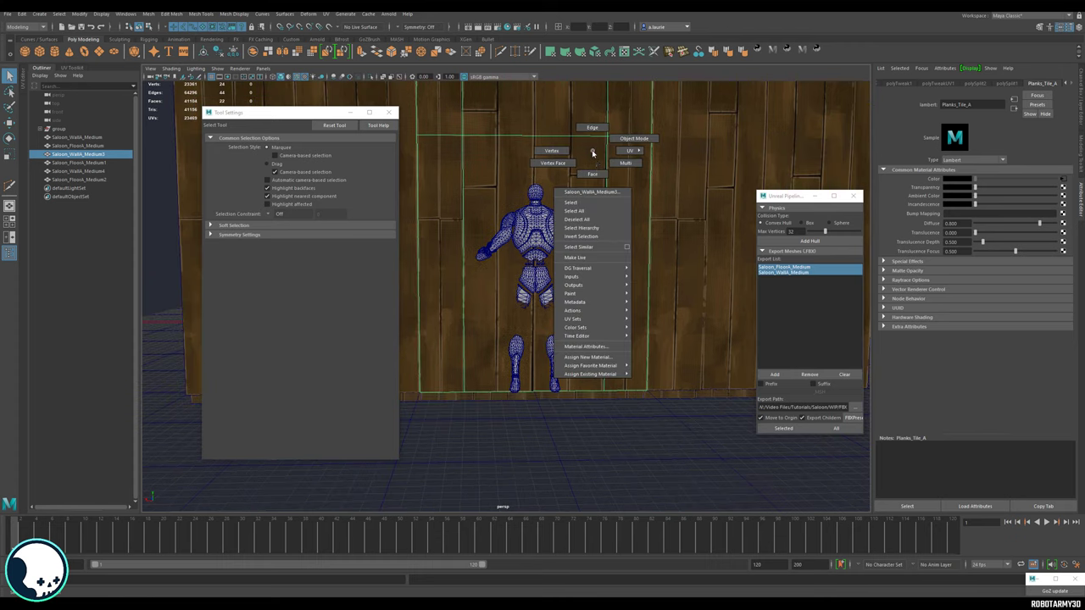
pyautogui.click(596, 172)
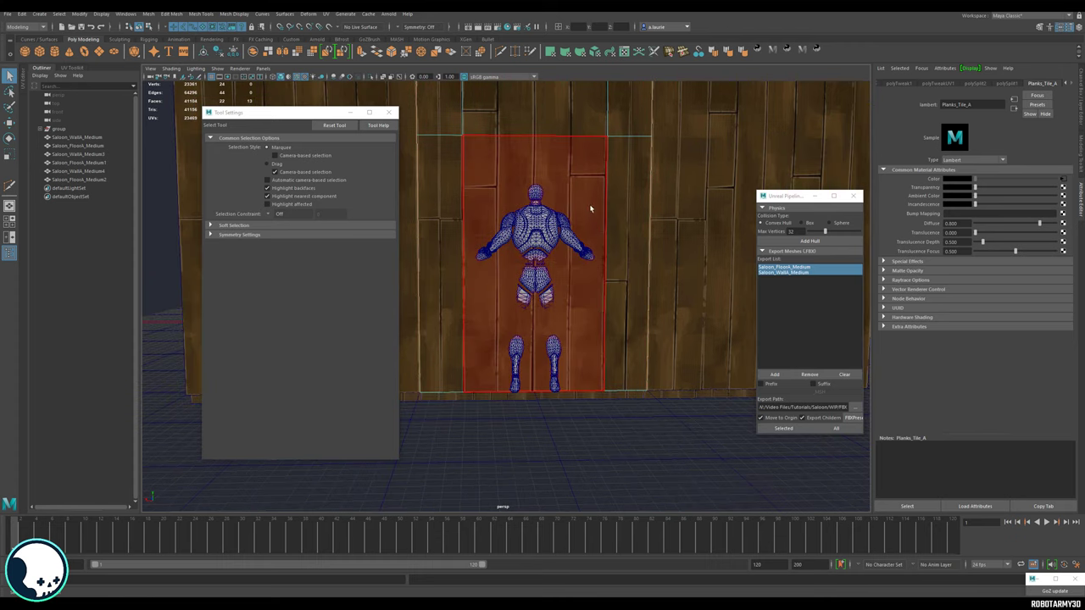
pyautogui.moveTo(520, 304); pyautogui.dragTo(640, 180)
pyautogui.press('Delete')
pyautogui.scroll(4, 627, 181)
pyautogui.keyDown('alt'); pyautogui.moveTo(609, 181); pyautogui.dragTo(610, 195, button='middle'); pyautogui.keyUp('alt')
pyautogui.keyDown('alt'); pyautogui.moveTo(609, 195); pyautogui.dragTo(519, 180); pyautogui.keyUp('alt')
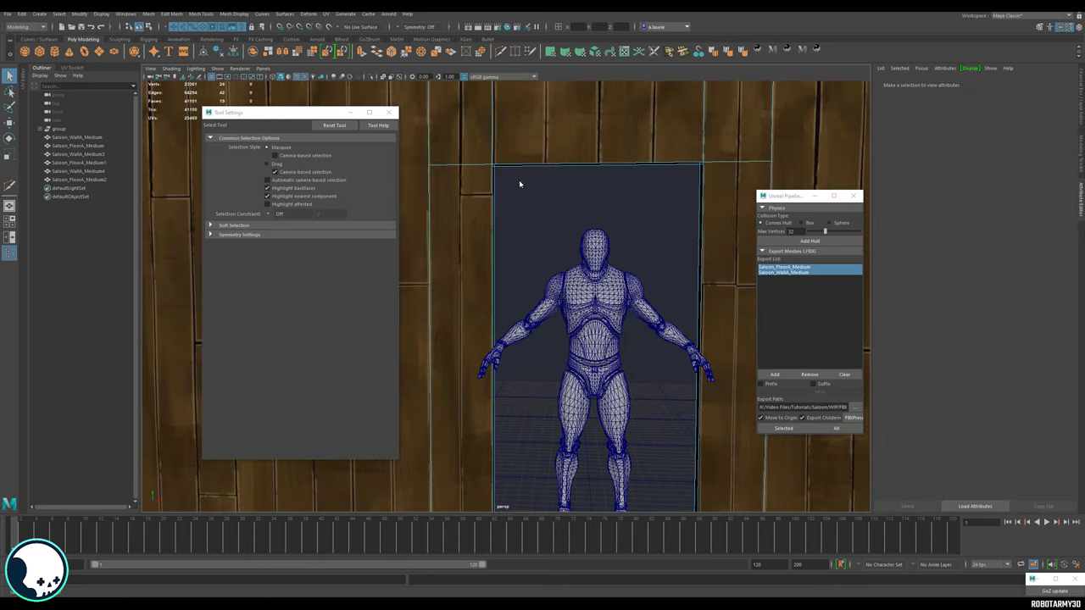
# Move the upper and lower corner vertices on the doorway's left side sideways so that the opening's side edge slants.
pyautogui.moveTo(519, 179); pyautogui.dragTo(498, 179, button='right')
pyautogui.scroll(-3, 576, 215)
pyautogui.keyDown('alt'); pyautogui.moveTo(576, 216); pyautogui.dragTo(557, 150, button='middle'); pyautogui.keyUp('alt')
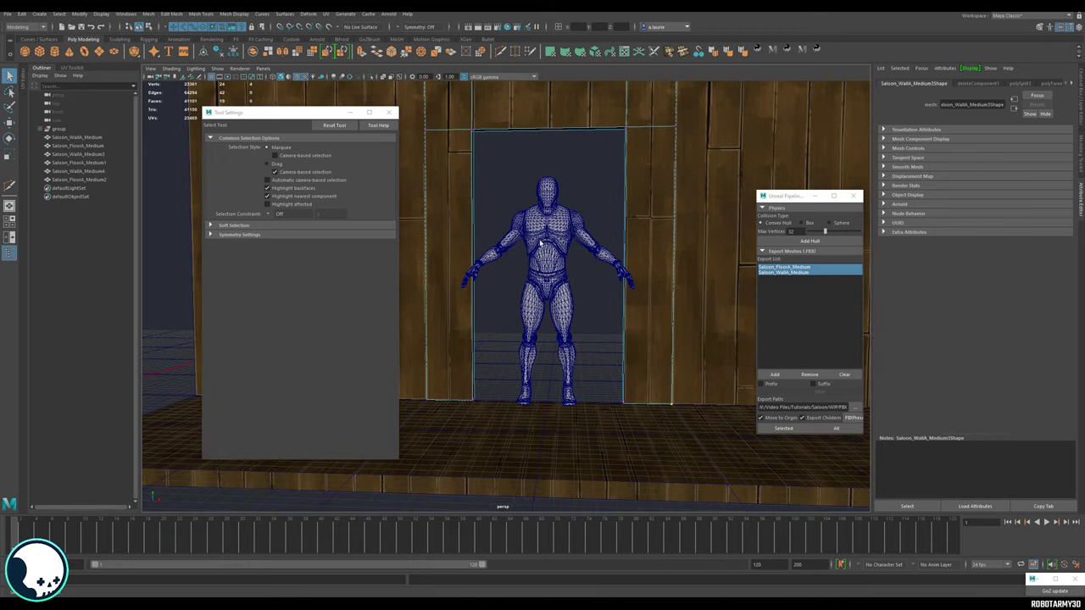
pyautogui.keyDown('alt'); pyautogui.moveTo(542, 242); pyautogui.dragTo(546, 248); pyautogui.keyUp('alt')
pyautogui.moveTo(463, 124); pyautogui.dragTo(462, 124)
pyautogui.keyDown('alt'); pyautogui.moveTo(506, 176); pyautogui.dragTo(506, 161); pyautogui.keyUp('alt')
pyautogui.keyDown('alt'); pyautogui.moveTo(506, 161); pyautogui.dragTo(535, 215, button='middle'); pyautogui.keyUp('alt')
pyautogui.moveTo(516, 220); pyautogui.dragTo(513, 184)
pyautogui.press('w')
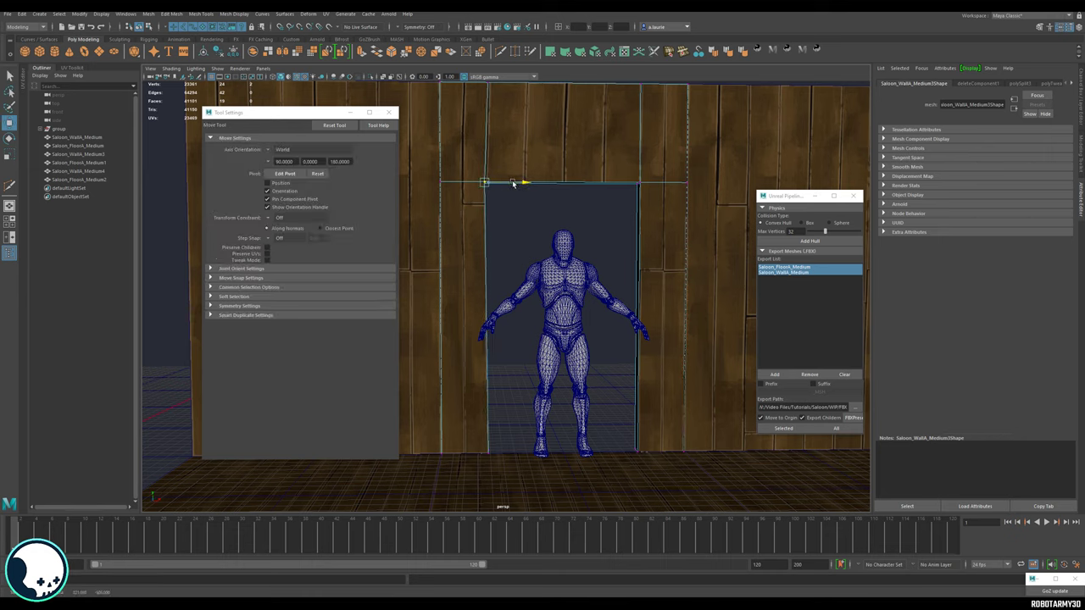
pyautogui.moveTo(509, 404); pyautogui.dragTo(484, 462)
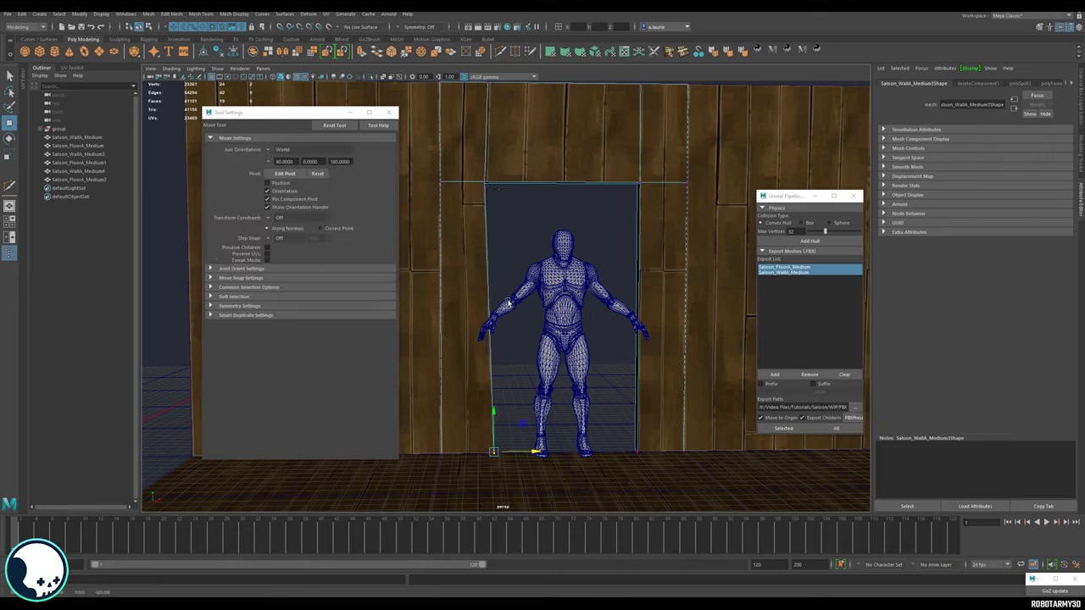
# Try to lower only the vertices at the doorway's upper right corner.
pyautogui.keyDown('alt'); pyautogui.moveTo(542, 223); pyautogui.dragTo(539, 227, button='middle'); pyautogui.keyUp('alt')
pyautogui.moveTo(607, 181); pyautogui.dragTo(603, 187)
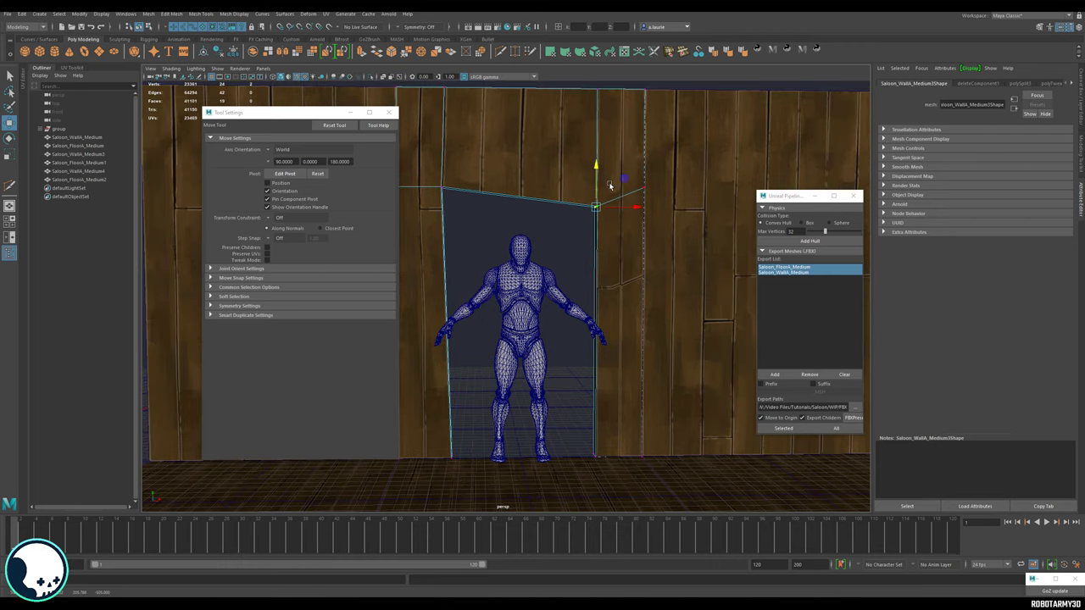
pyautogui.hotkey('ctrl', 'z')
# Lower the doorway's upper right corner together with the adjoining wall-edge vertices, and nudge the left loop's vertices sideways at the wall's top edge.
pyautogui.click(617, 170)
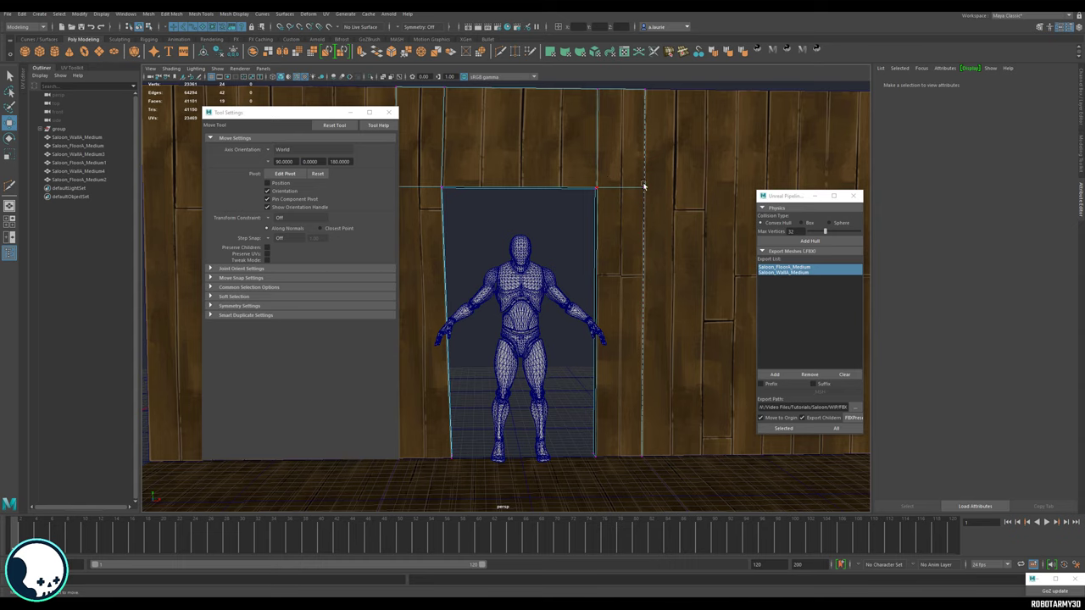
pyautogui.moveTo(667, 169); pyautogui.dragTo(588, 203)
pyautogui.moveTo(621, 168); pyautogui.dragTo(627, 183)
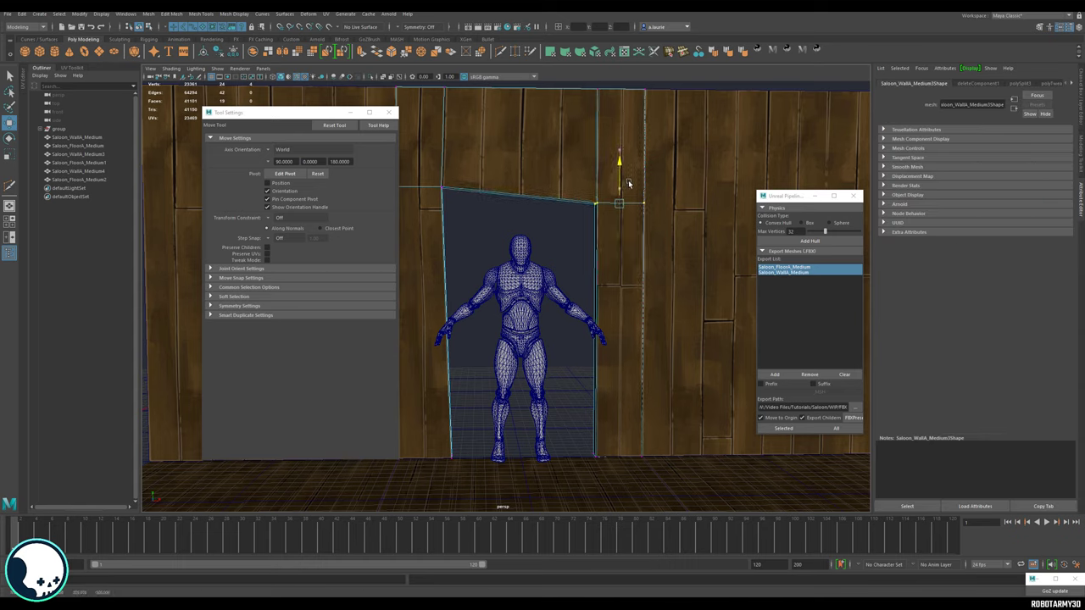
pyautogui.keyDown('alt'); pyautogui.moveTo(501, 163); pyautogui.dragTo(549, 178, button='middle'); pyautogui.keyUp('alt')
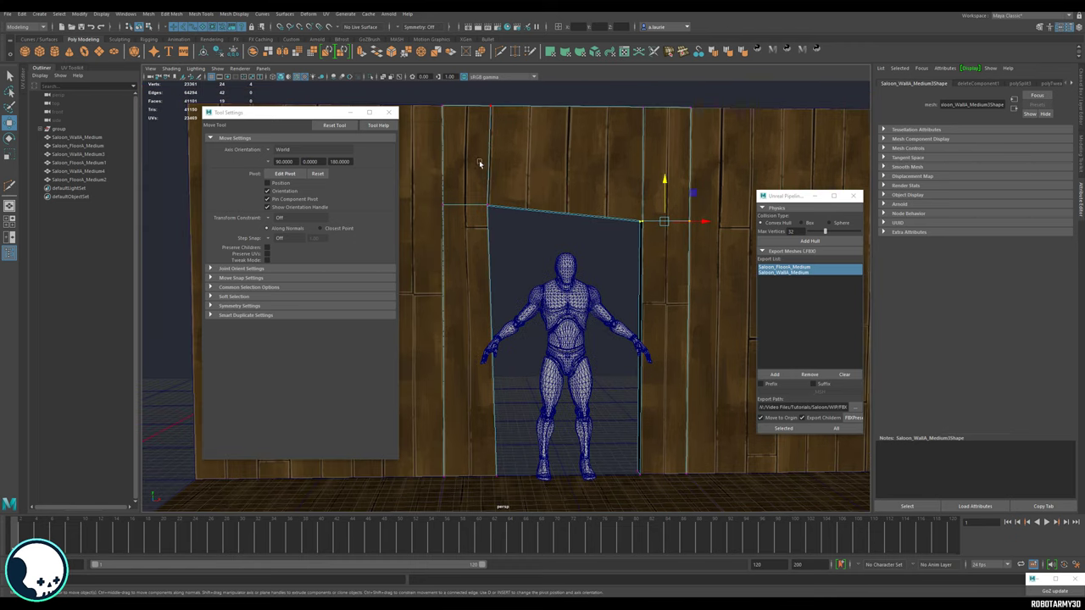
pyautogui.moveTo(514, 110); pyautogui.dragTo(510, 110)
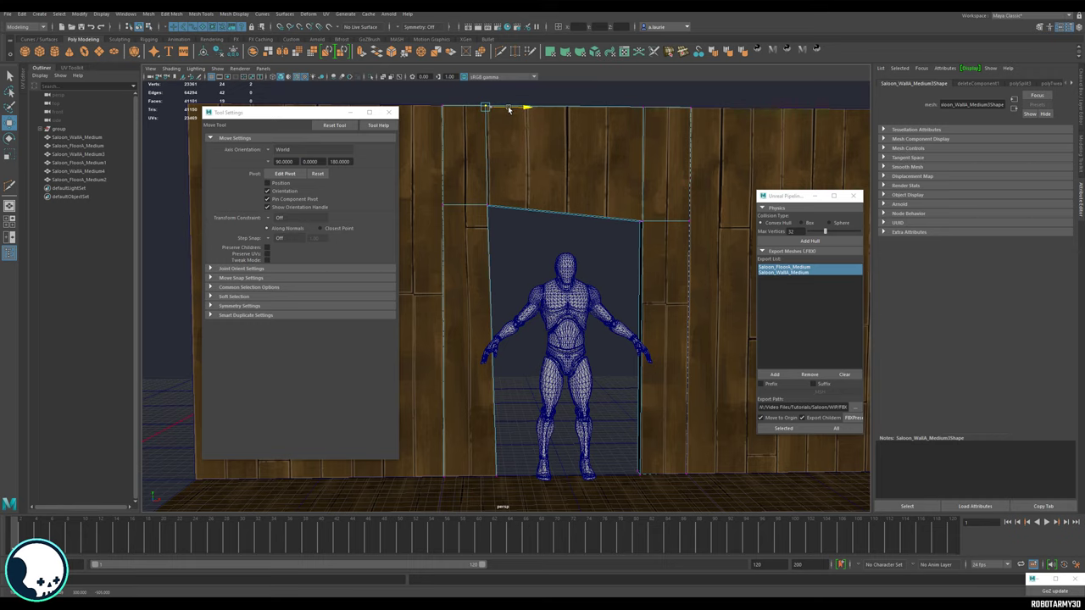
# Nudge the right loop's vertices at the wall's top edge and the doorway's lower right corner vertices sideways.
pyautogui.keyDown('alt'); pyautogui.moveTo(593, 125); pyautogui.dragTo(526, 131, button='middle'); pyautogui.keyUp('alt')
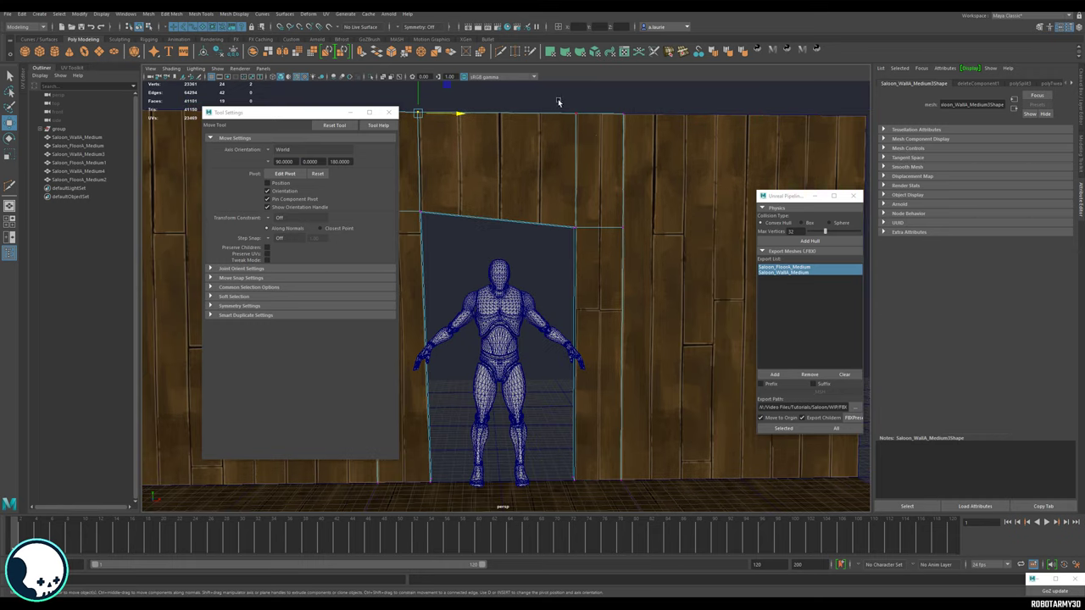
pyautogui.moveTo(597, 115); pyautogui.dragTo(598, 117)
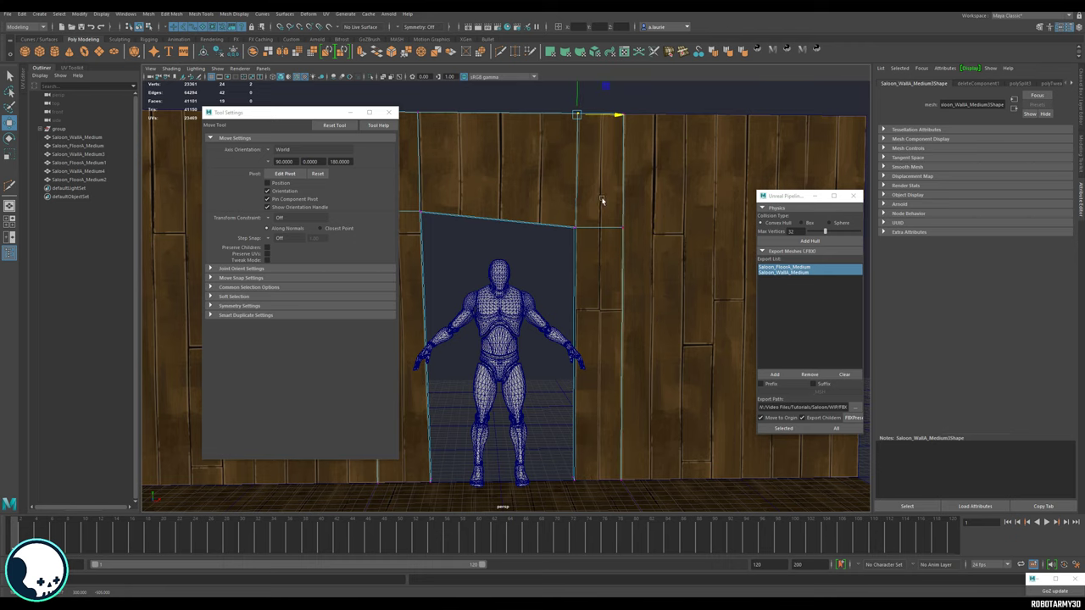
pyautogui.keyDown('alt'); pyautogui.moveTo(602, 201); pyautogui.dragTo(592, 368); pyautogui.keyUp('alt')
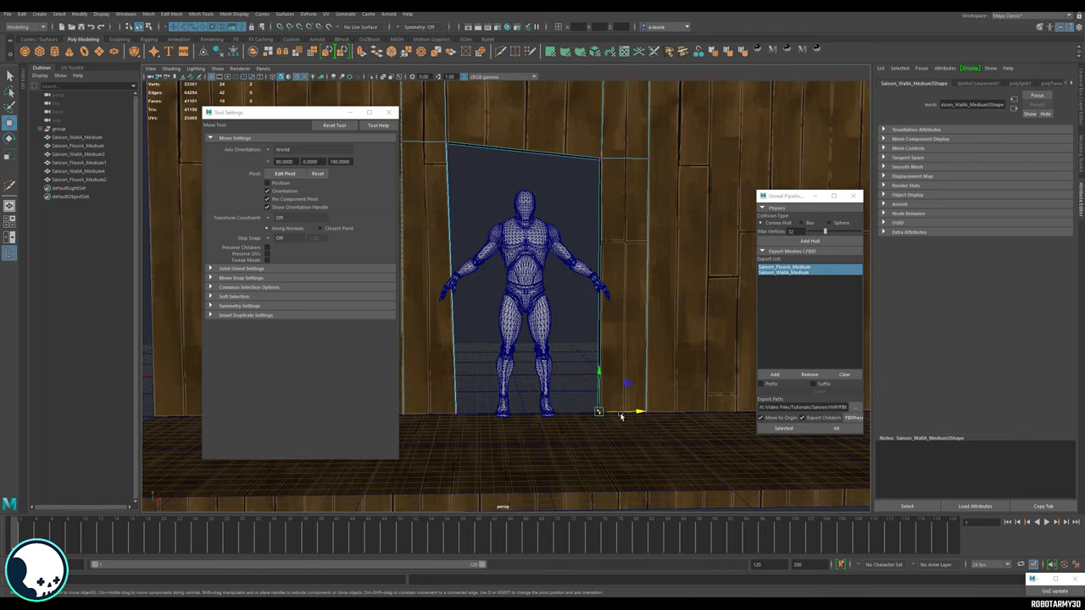
pyautogui.moveTo(621, 416); pyautogui.dragTo(615, 411)
pyautogui.click(555, 308)
# Raise the doorway's upper right corner vertices slightly, and select the upper left corner vertices to check the opening's slant.
pyautogui.scroll(-3, 555, 307)
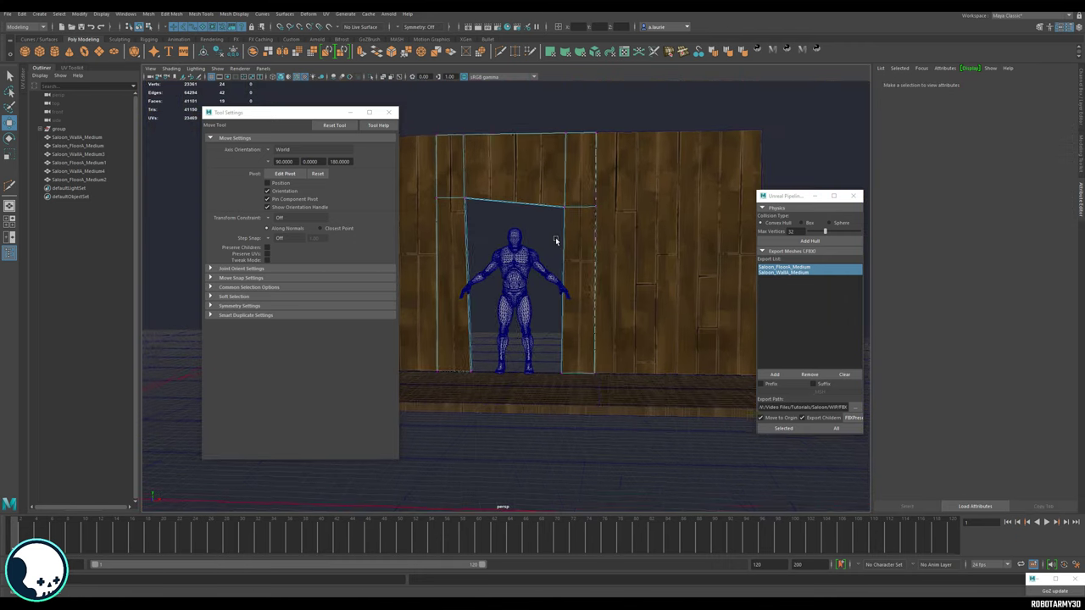
pyautogui.moveTo(556, 220); pyautogui.dragTo(561, 190)
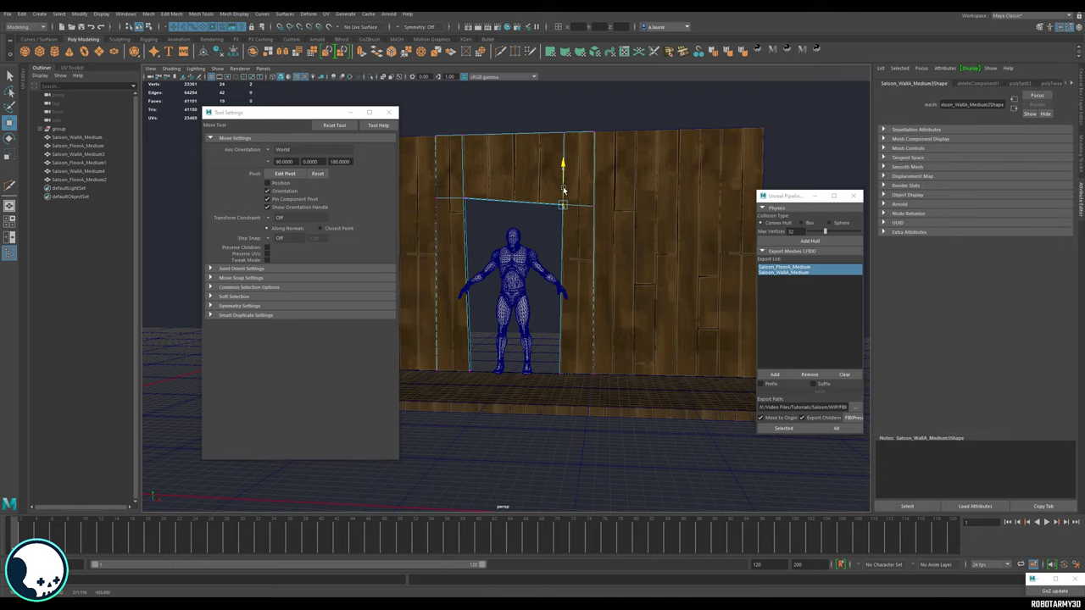
pyautogui.moveTo(469, 199); pyautogui.dragTo(528, 186)
pyautogui.keyDown('alt'); pyautogui.moveTo(528, 186); pyautogui.dragTo(550, 210, button='middle'); pyautogui.keyUp('alt')
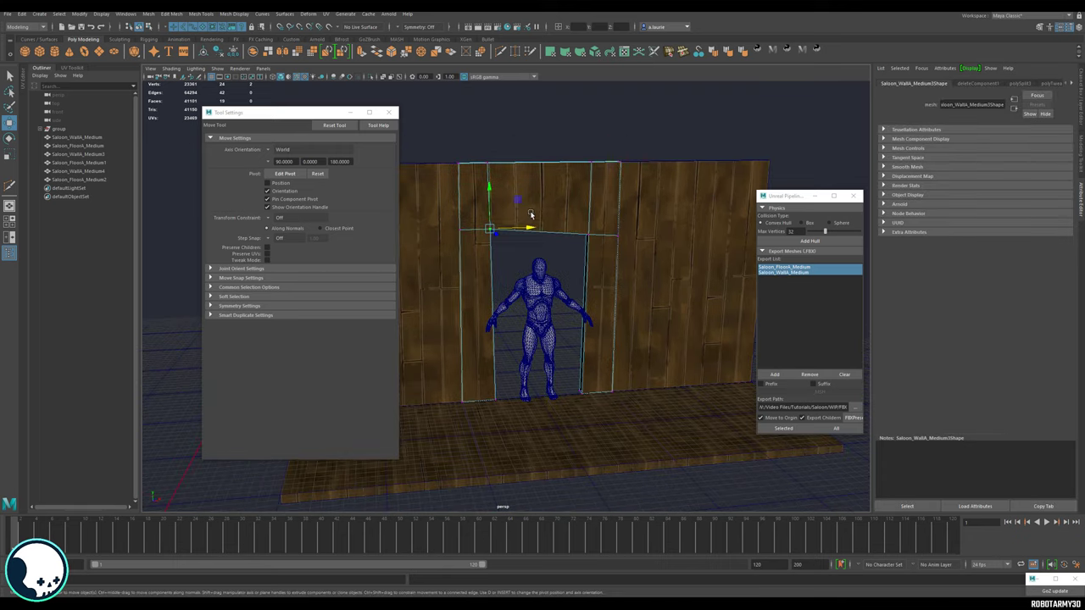
pyautogui.keyDown('alt'); pyautogui.moveTo(531, 214); pyautogui.dragTo(561, 118); pyautogui.keyUp('alt')
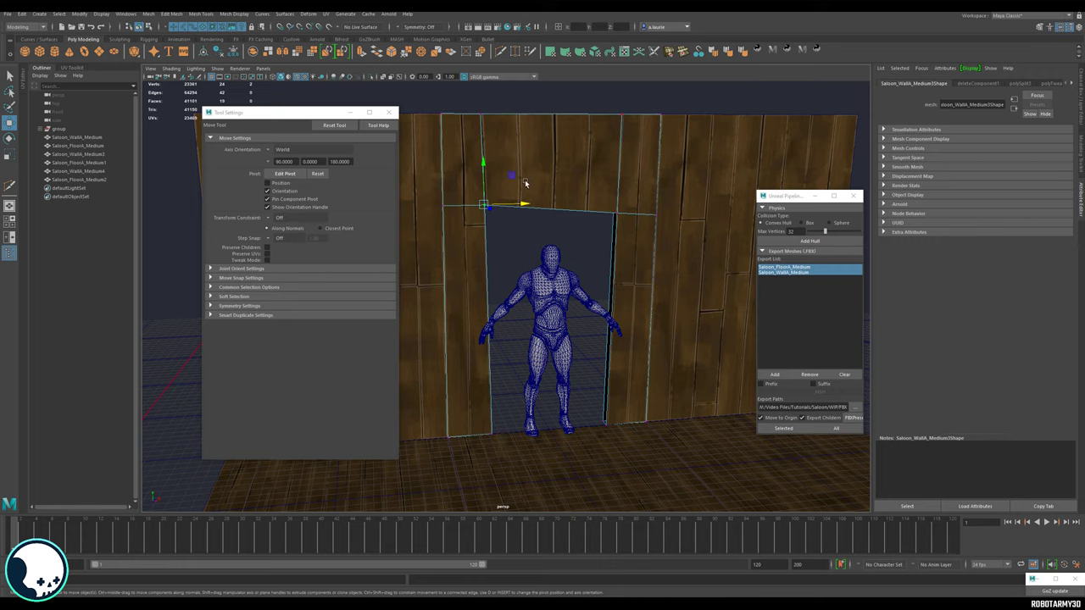
pyautogui.keyDown('alt'); pyautogui.moveTo(525, 183); pyautogui.dragTo(465, 143); pyautogui.keyUp('alt')
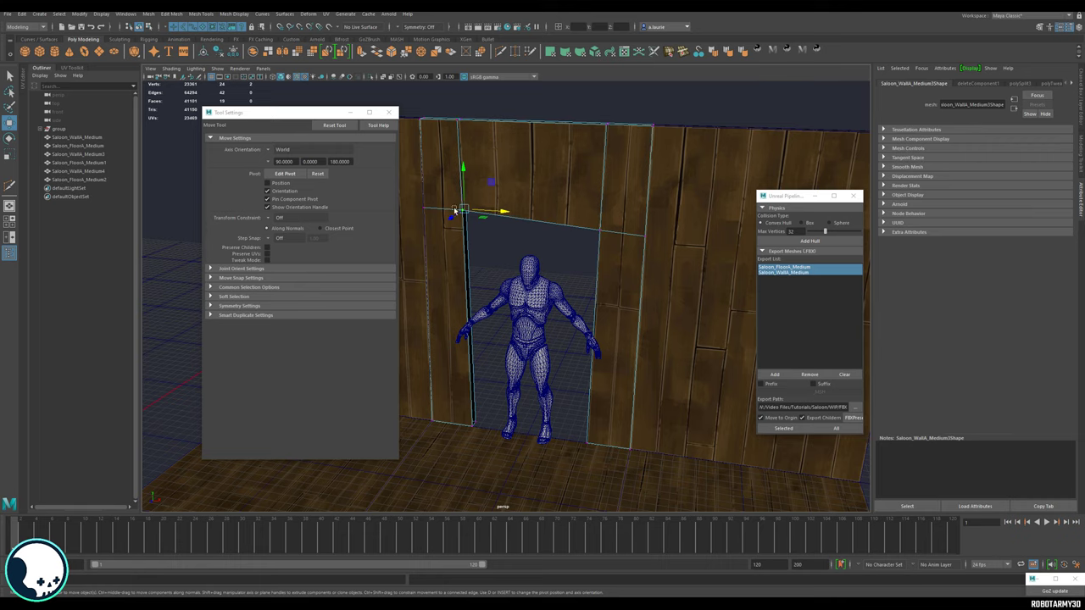
pyautogui.keyDown('alt'); pyautogui.moveTo(551, 196); pyautogui.dragTo(534, 153); pyautogui.keyUp('alt')
pyautogui.keyDown('alt'); pyautogui.moveTo(590, 174); pyautogui.dragTo(450, 213); pyautogui.keyUp('alt')
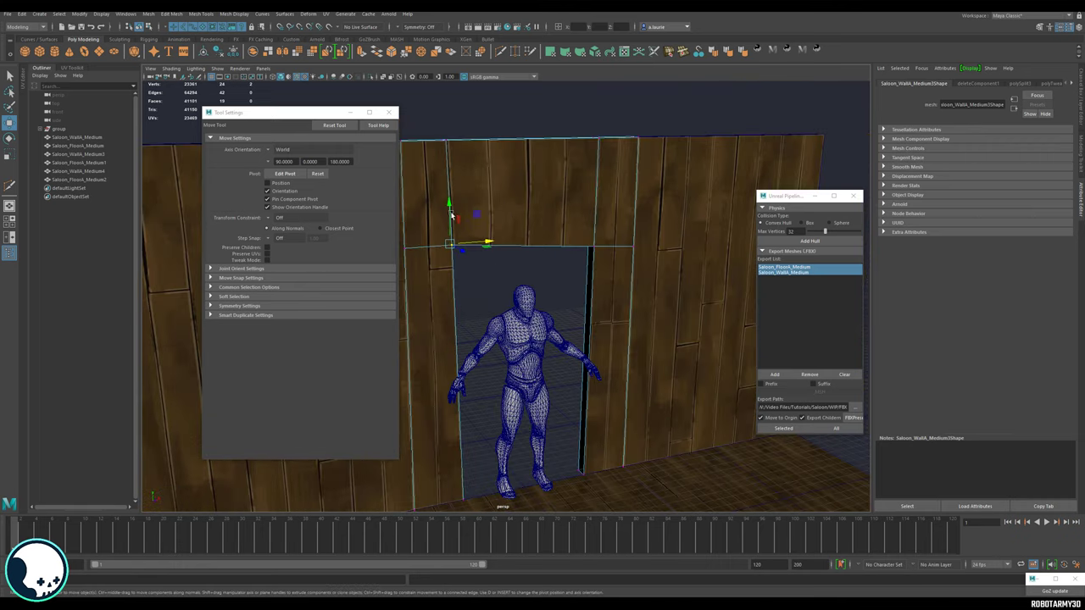
pyautogui.keyDown('alt'); pyautogui.moveTo(547, 194); pyautogui.dragTo(561, 240); pyautogui.keyUp('alt')
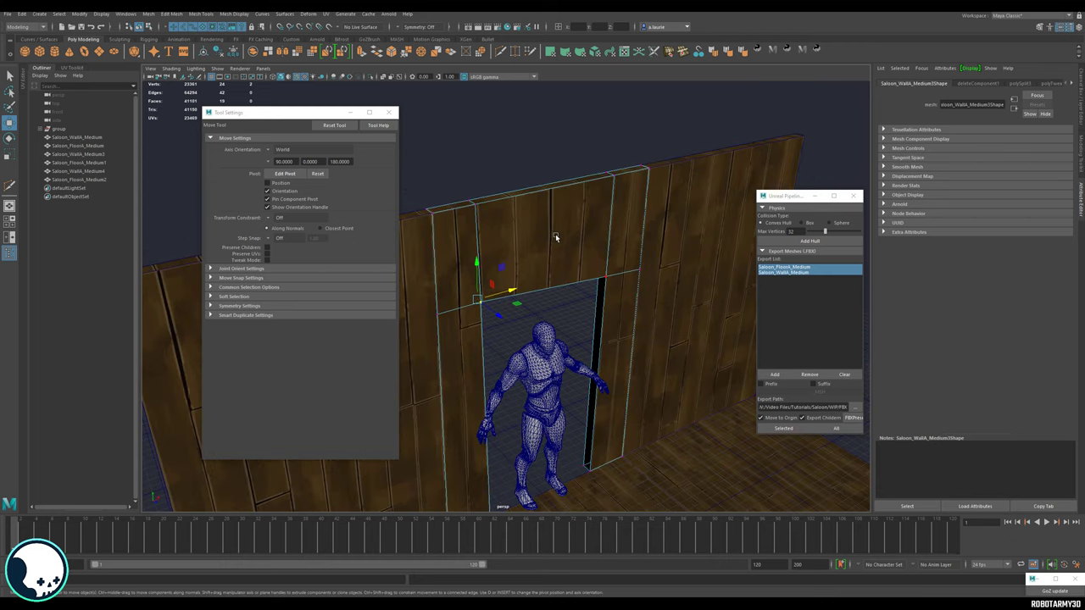
# Insert a vertical edge loop with the Multi-Cut tool through the middle of the wall section above the doorway.
pyautogui.moveTo(555, 237); pyautogui.dragTo(539, 244, button='right')
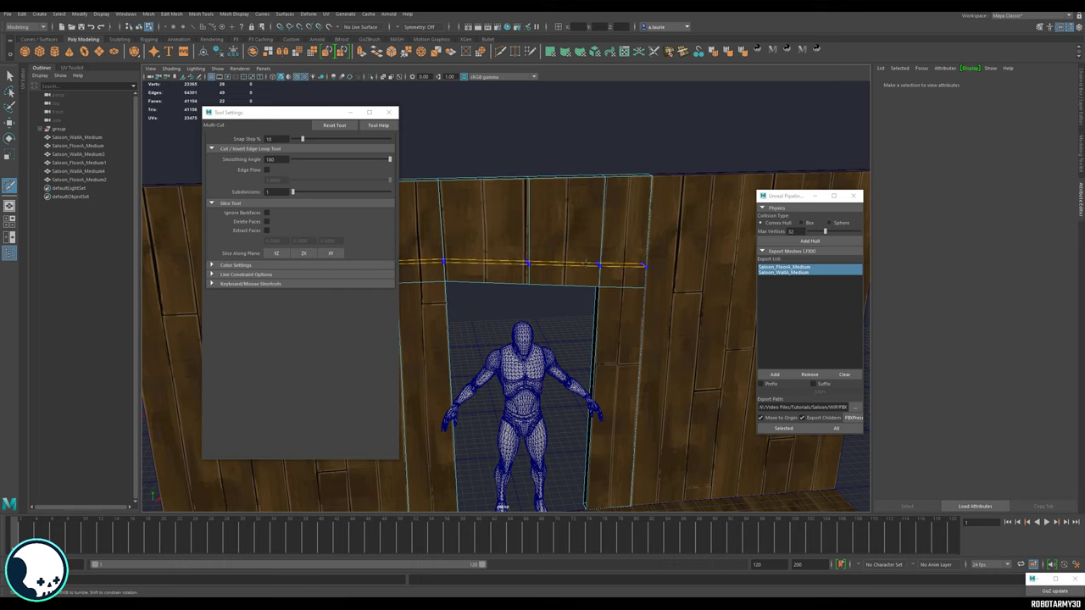
pyautogui.hotkey('ctrl', 'z')
pyautogui.scroll(3, 560, 267)
pyautogui.keyDown('alt'); pyautogui.moveTo(551, 265); pyautogui.dragTo(529, 273); pyautogui.keyUp('alt')
pyautogui.click(412, 263)
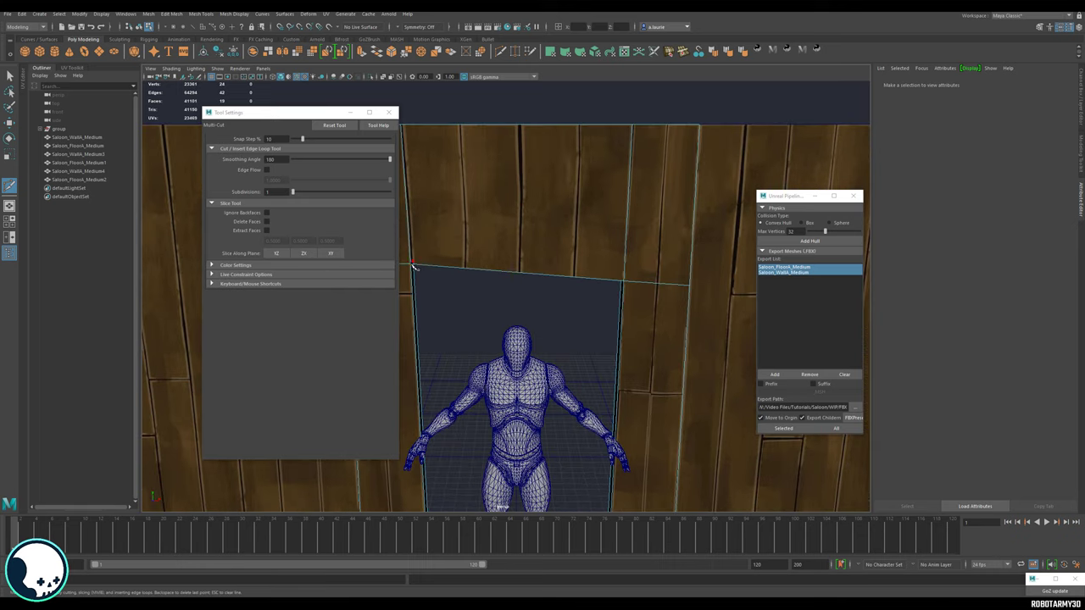
pyautogui.moveTo(554, 187)
pyautogui.keyDown('alt'); pyautogui.mouseDown()
pyautogui.moveTo(506, 220)
pyautogui.moveTo(588, 225)
pyautogui.moveTo(555, 203)
pyautogui.mouseUp(); pyautogui.keyUp('alt')
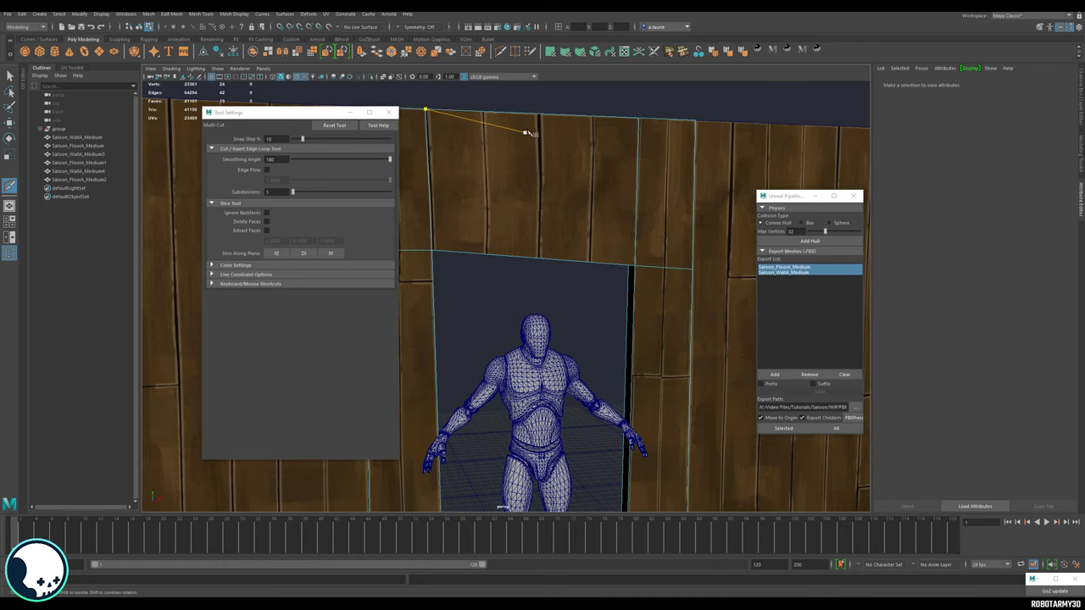
pyautogui.keyDown('ctrl'); pyautogui.click(538, 257); pyautogui.keyUp('ctrl')
pyautogui.keyDown('alt'); pyautogui.moveTo(602, 237); pyautogui.dragTo(589, 251); pyautogui.keyUp('alt')
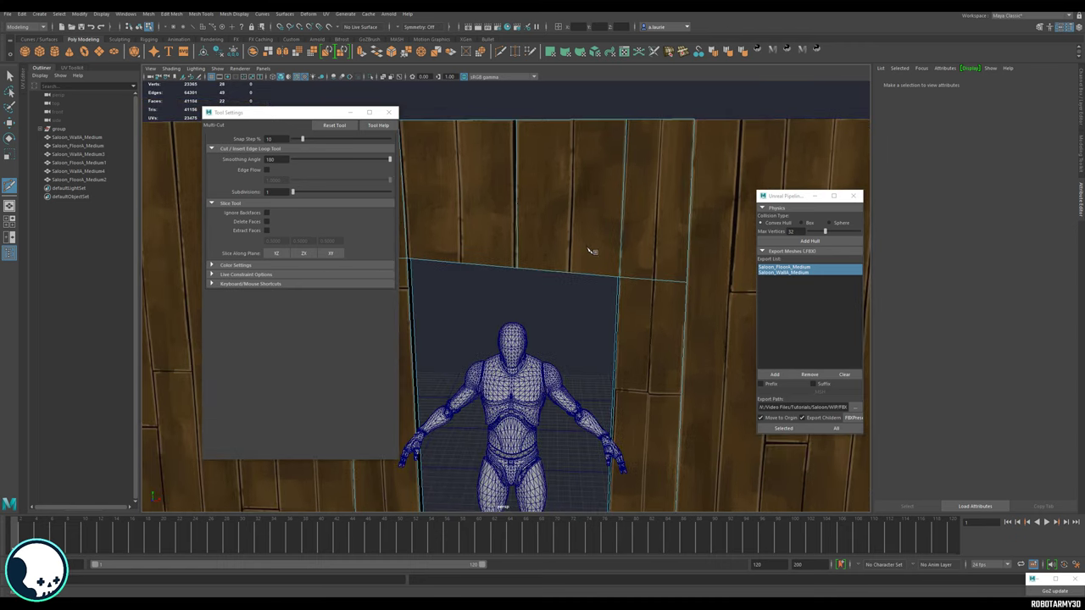
pyautogui.keyDown('ctrl'); pyautogui.click(463, 188); pyautogui.keyUp('ctrl')
pyautogui.keyDown('alt'); pyautogui.moveTo(535, 217); pyautogui.dragTo(531, 171); pyautogui.keyUp('alt')
pyautogui.keyDown('alt'); pyautogui.moveTo(665, 217); pyautogui.dragTo(556, 253); pyautogui.keyUp('alt')
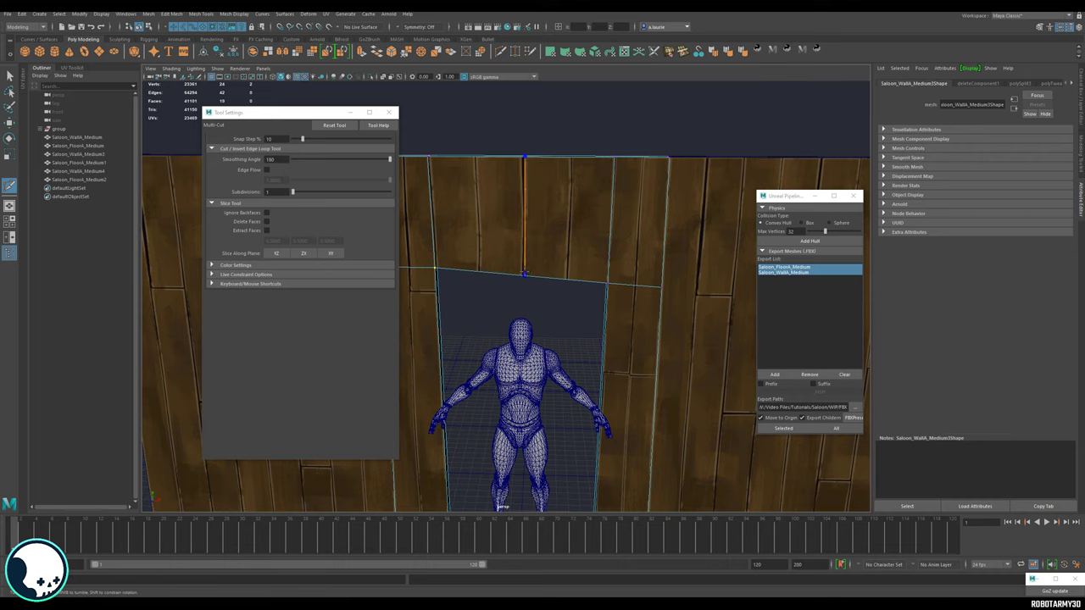
# Examine the doorway's open inner edges along its top and sides from several angles.
pyautogui.keyDown('alt'); pyautogui.moveTo(562, 310); pyautogui.dragTo(585, 222); pyautogui.keyUp('alt')
pyautogui.press('q')
pyautogui.scroll(3, 555, 217)
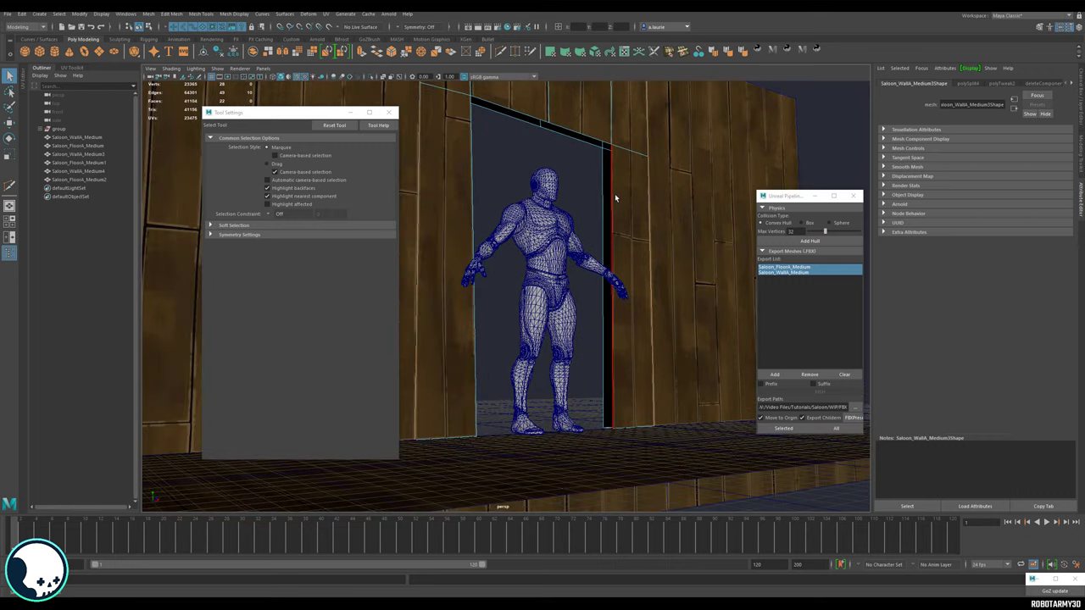
pyautogui.keyDown('alt'); pyautogui.moveTo(542, 213); pyautogui.dragTo(524, 259, button='middle'); pyautogui.keyUp('alt')
pyautogui.click(556, 208)
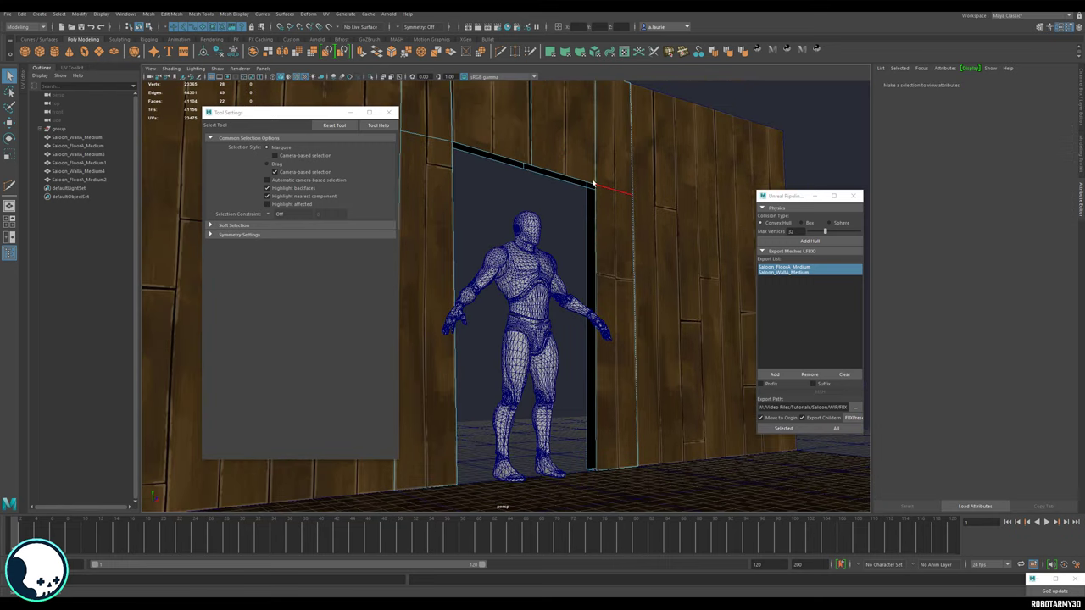
pyautogui.keyDown('alt'); pyautogui.moveTo(591, 307); pyautogui.dragTo(595, 332); pyautogui.keyUp('alt')
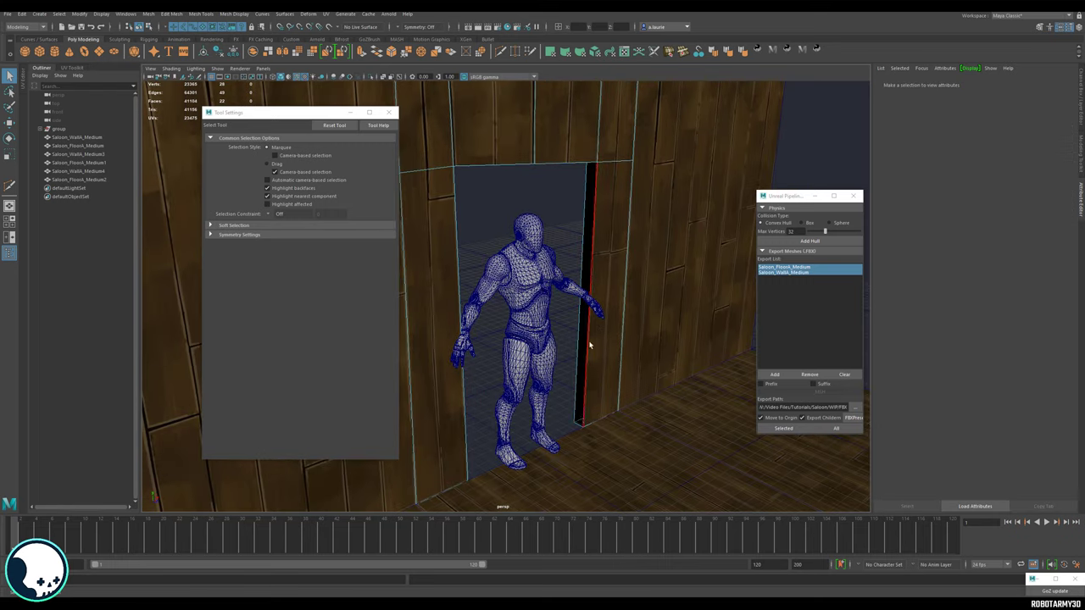
pyautogui.keyDown('alt'); pyautogui.moveTo(592, 164); pyautogui.dragTo(599, 218); pyautogui.keyUp('alt')
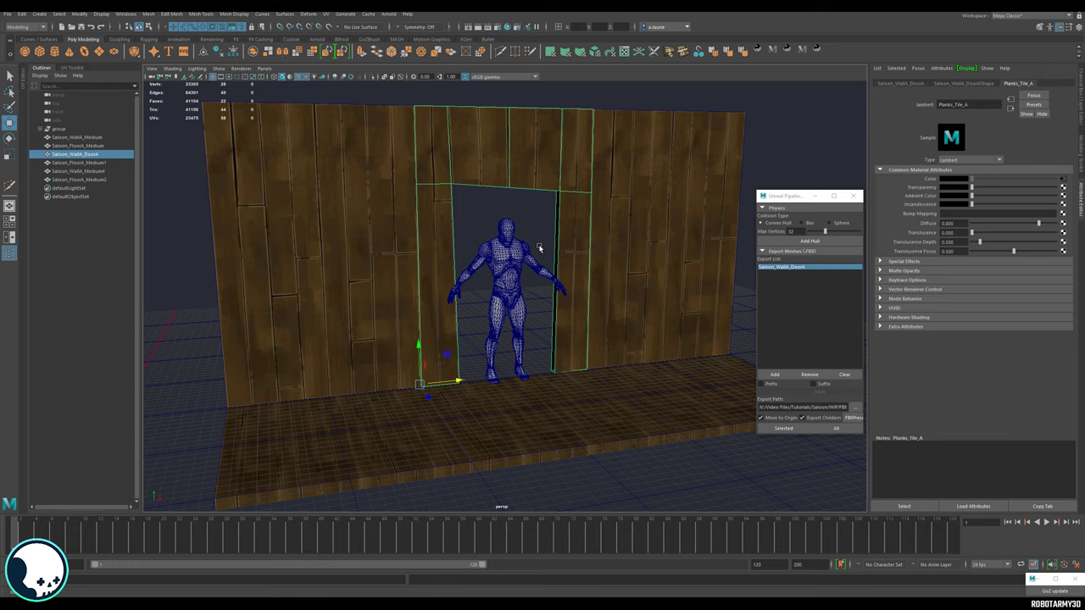
# Show the UV layout of Saloon_WallA_DoorA and compare its shells with the wall's front, back and opening.
pyautogui.keyDown('alt'); pyautogui.moveTo(539, 248); pyautogui.dragTo(563, 278, button='middle'); pyautogui.keyUp('alt')
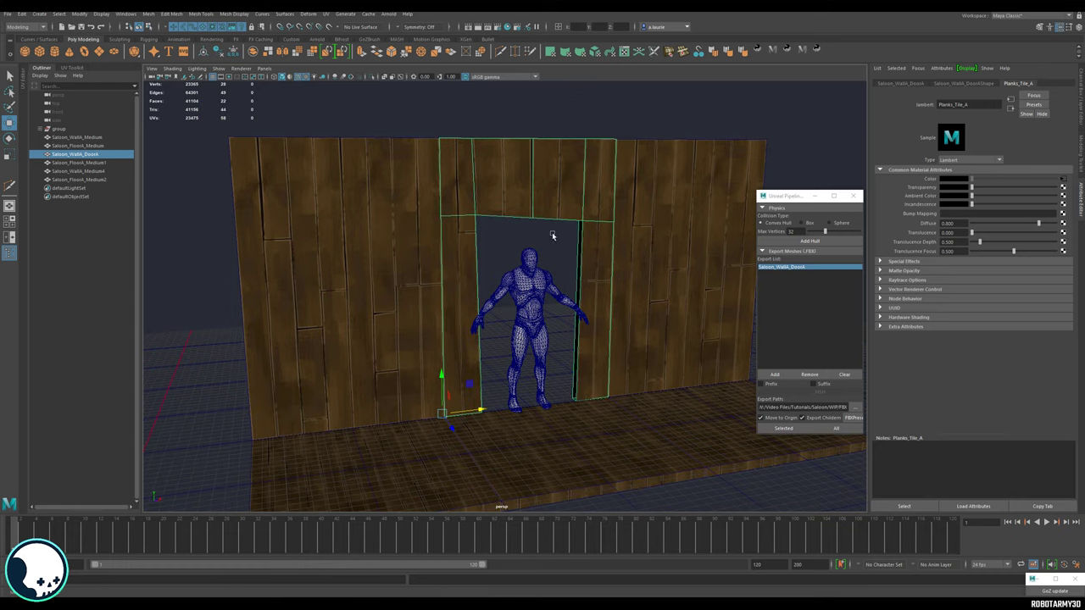
pyautogui.click(624, 52)
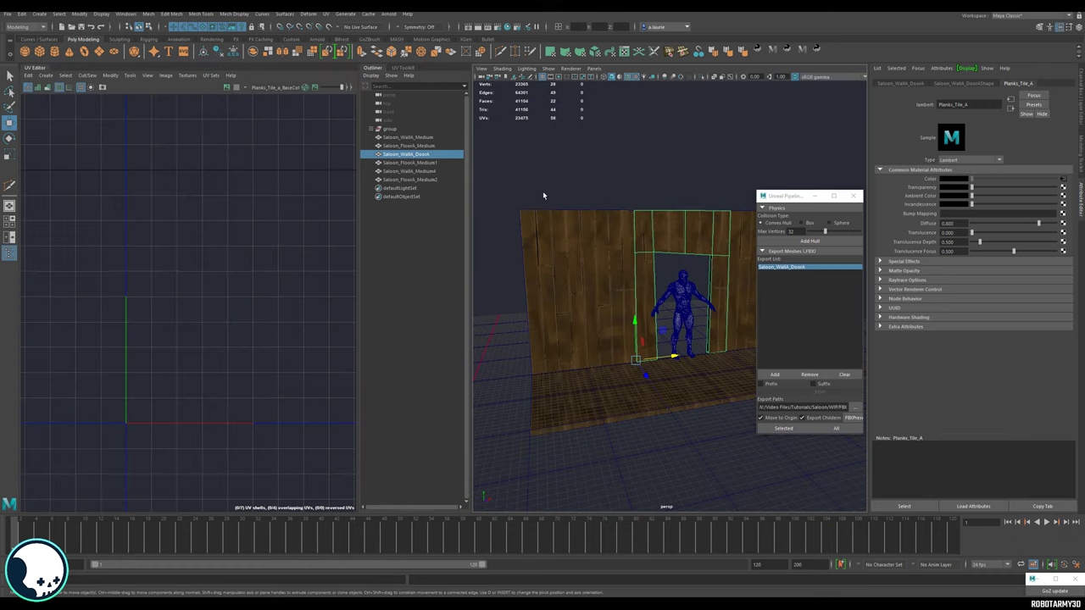
pyautogui.moveTo(543, 196); pyautogui.dragTo(623, 181, button='right')
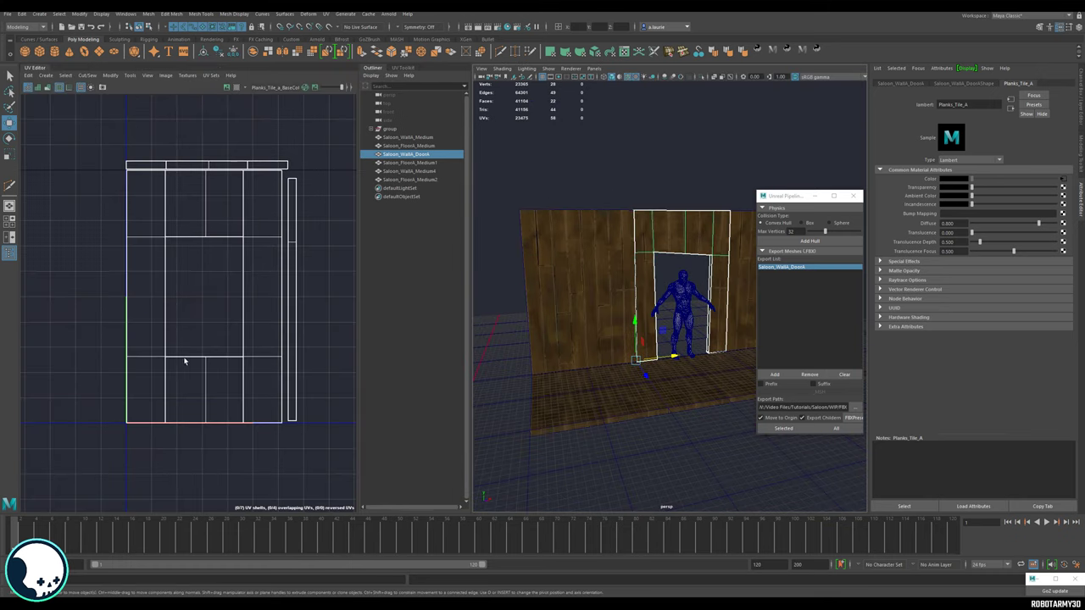
pyautogui.keyDown('alt'); pyautogui.moveTo(639, 297); pyautogui.dragTo(775, 293); pyautogui.keyUp('alt')
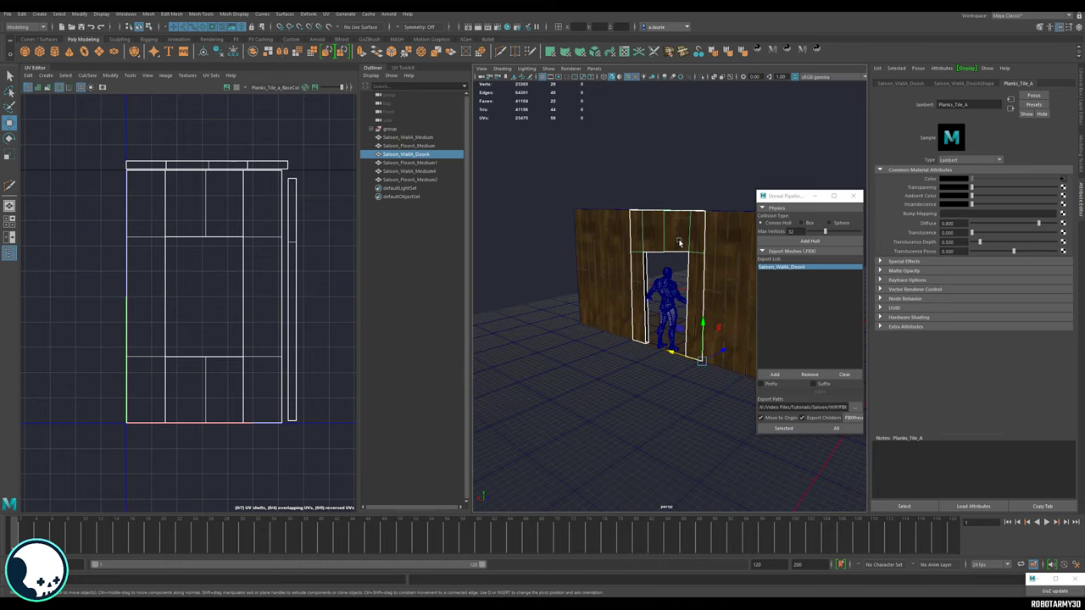
pyautogui.keyDown('alt'); pyautogui.moveTo(687, 254); pyautogui.dragTo(607, 257); pyautogui.keyUp('alt')
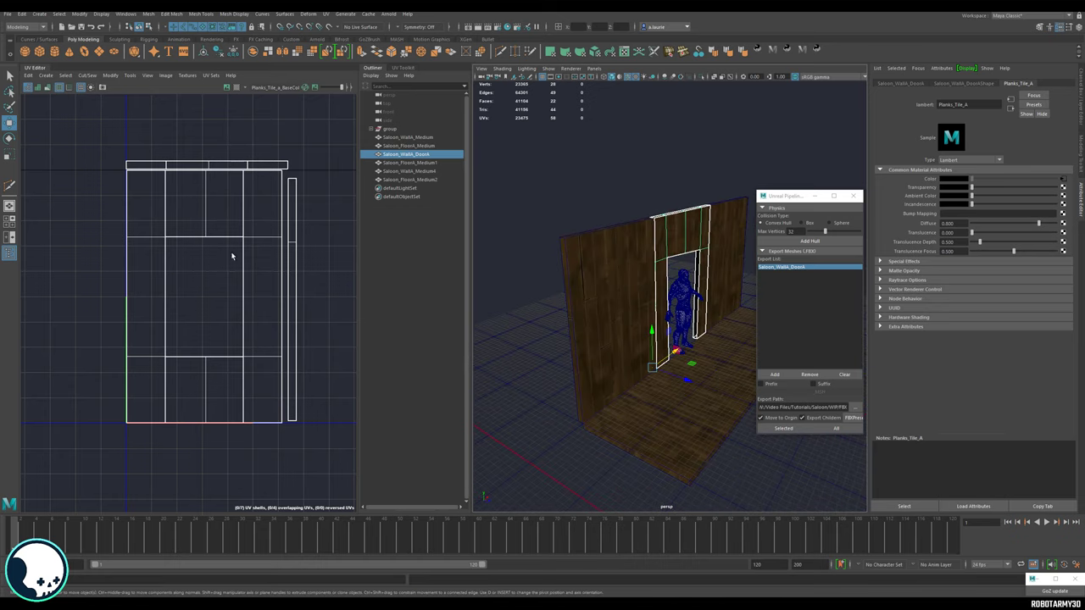
pyautogui.keyDown('alt'); pyautogui.moveTo(498, 258); pyautogui.dragTo(354, 224); pyautogui.keyUp('alt')
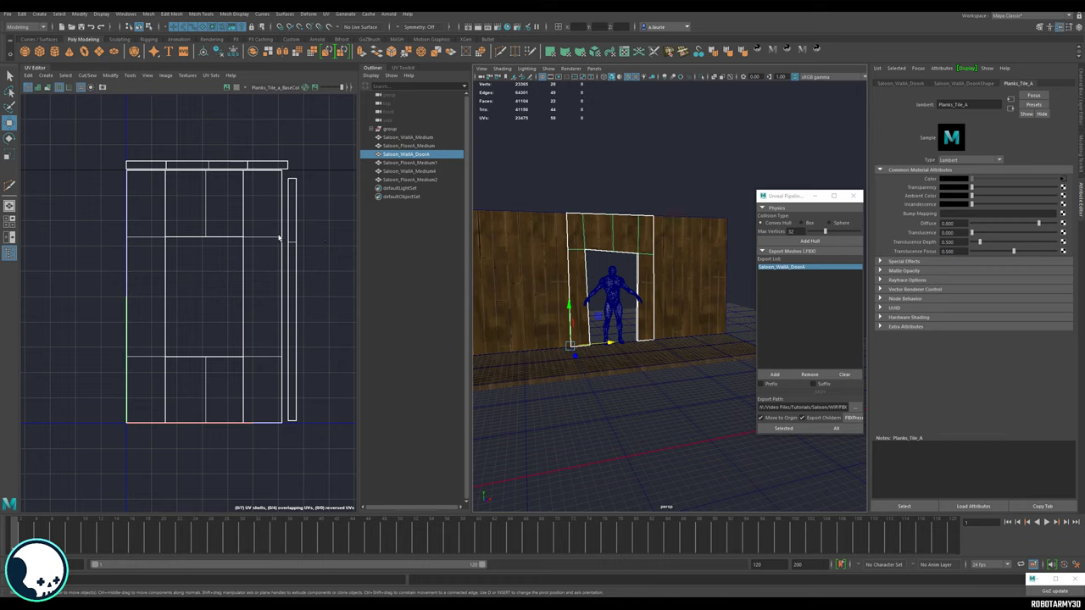
pyautogui.moveTo(613, 163); pyautogui.dragTo(651, 150, button='right')
pyautogui.click(632, 179)
pyautogui.click(620, 229)
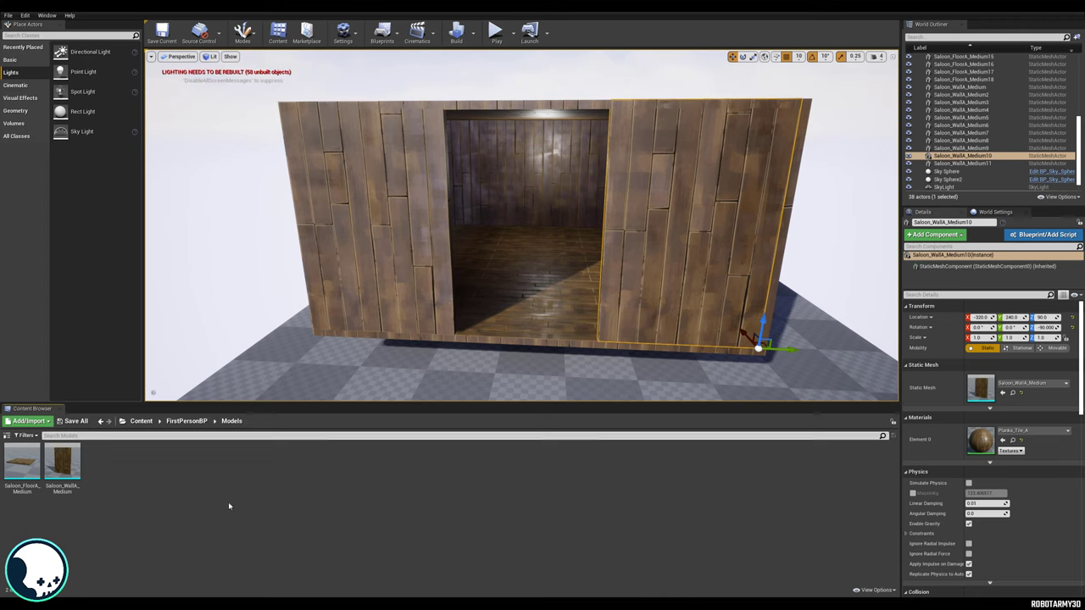
# Switch to the FBX export folder and import Saloon_WallA_DoorA.fbx into Unreal's Models folder as a static mesh.
pyautogui.hotkey('alt', 'Tab')
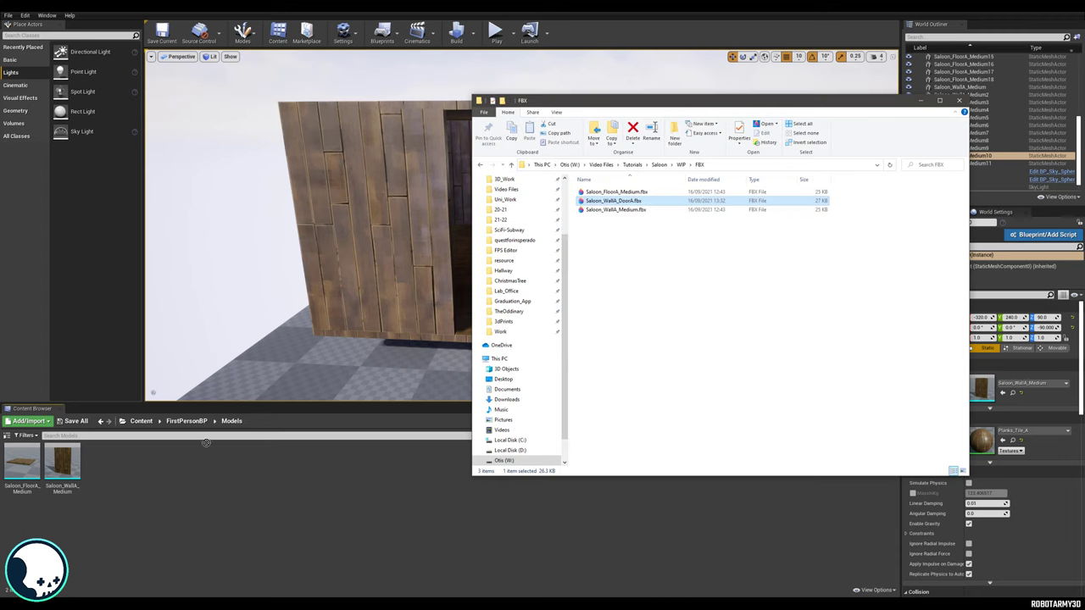
pyautogui.moveTo(206, 442); pyautogui.dragTo(158, 516)
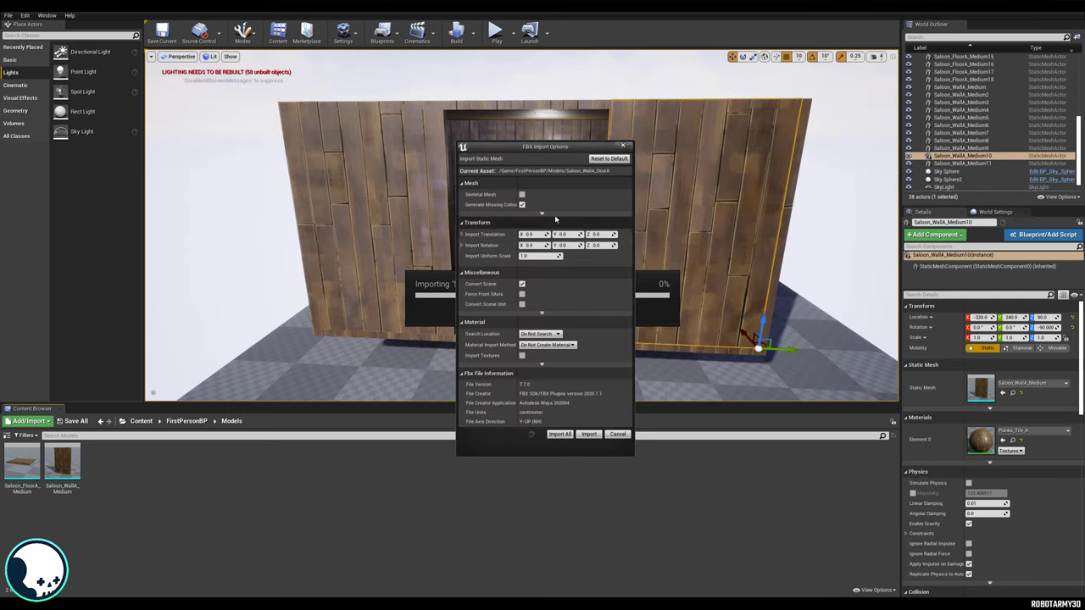
pyautogui.click(588, 434)
# Open the imported Saloon_WallA_DoorA mesh and inspect its UV channel 0 and UV channel 1 layouts.
pyautogui.doubleClick(61, 462)
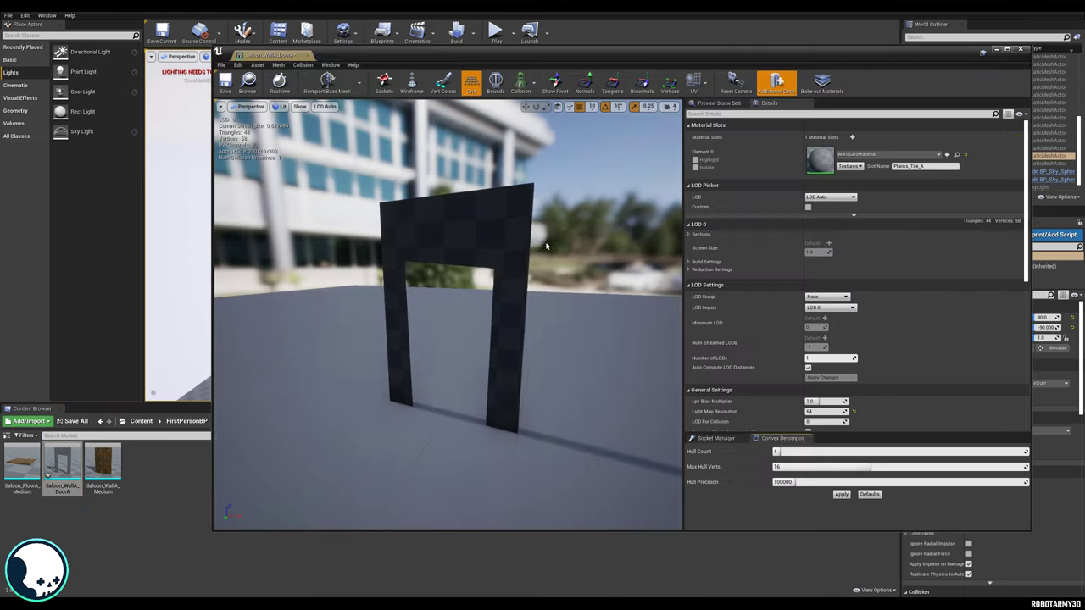
pyautogui.click(694, 83)
pyautogui.click(716, 124)
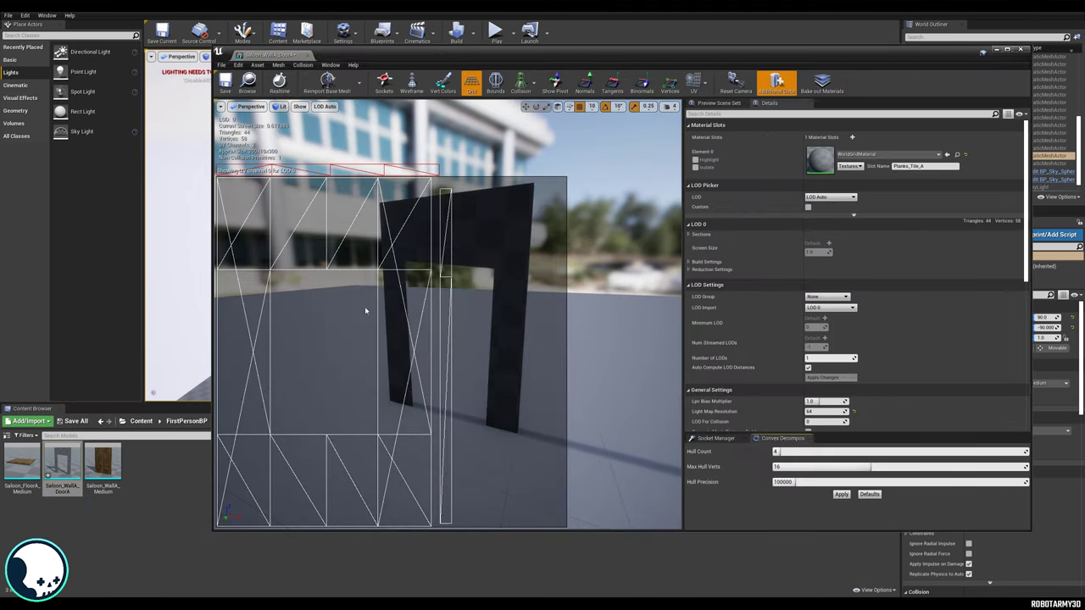
pyautogui.click(694, 83)
pyautogui.click(721, 146)
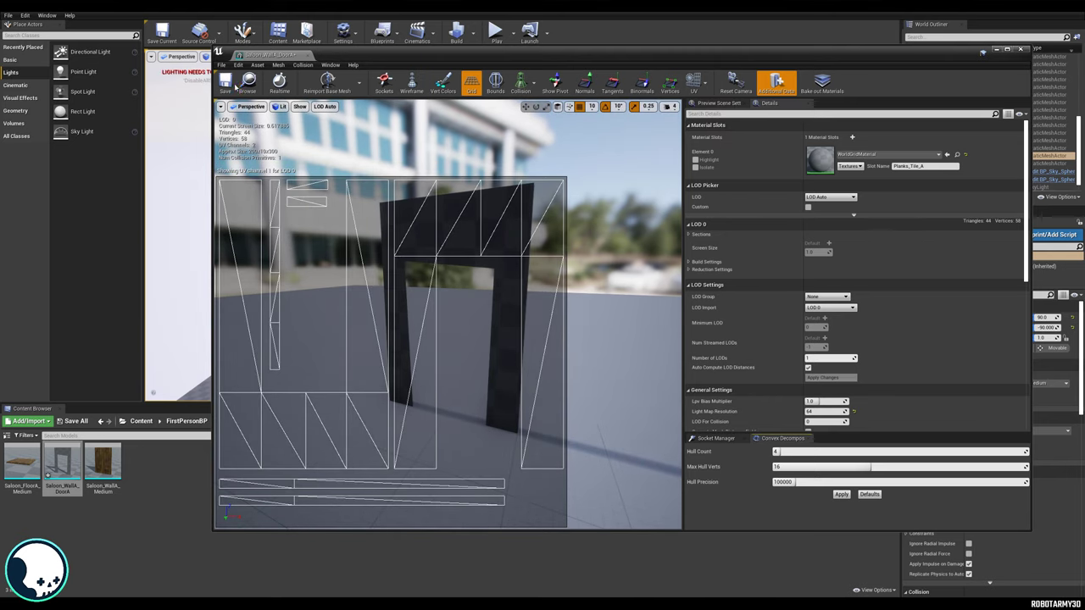
# Set the door wall mesh's light map resolution to 512 and save the asset.
pyautogui.scroll(-3, 811, 339)
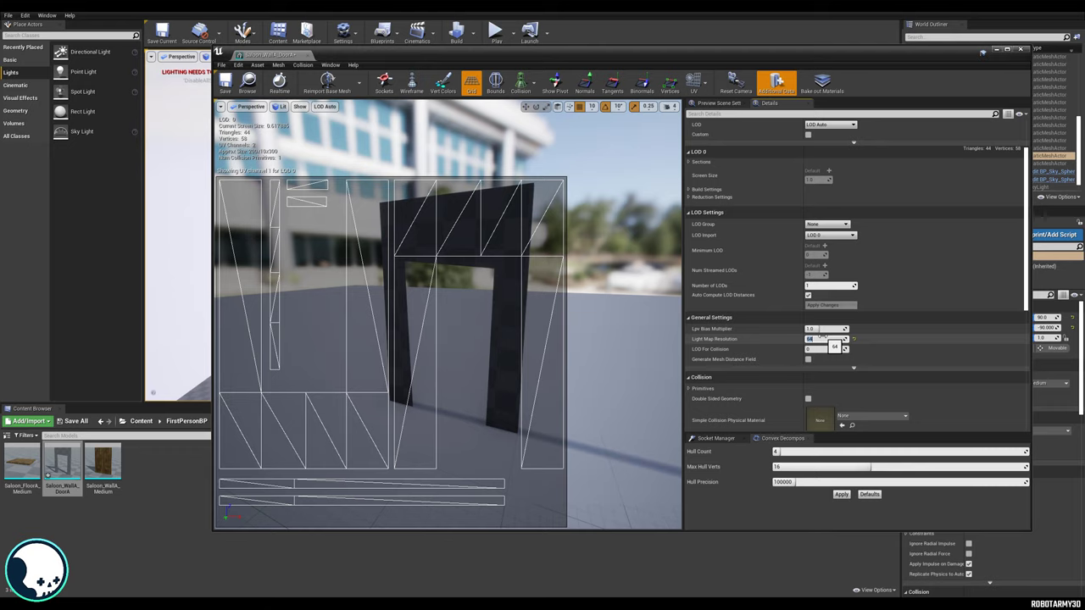
pyautogui.press('Return')
pyautogui.click(226, 83)
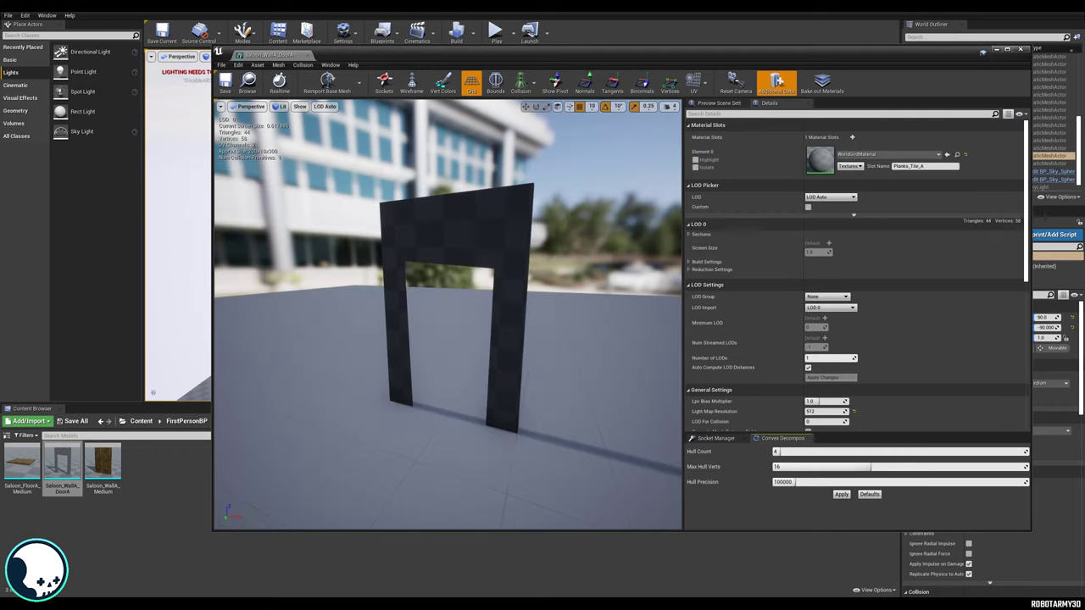
# Assign the Planks_Tile_A material from the FirstPersonBP Materials folder to the door wall mesh's material slot.
pyautogui.moveTo(430, 53); pyautogui.dragTo(544, 34)
pyautogui.click(180, 422)
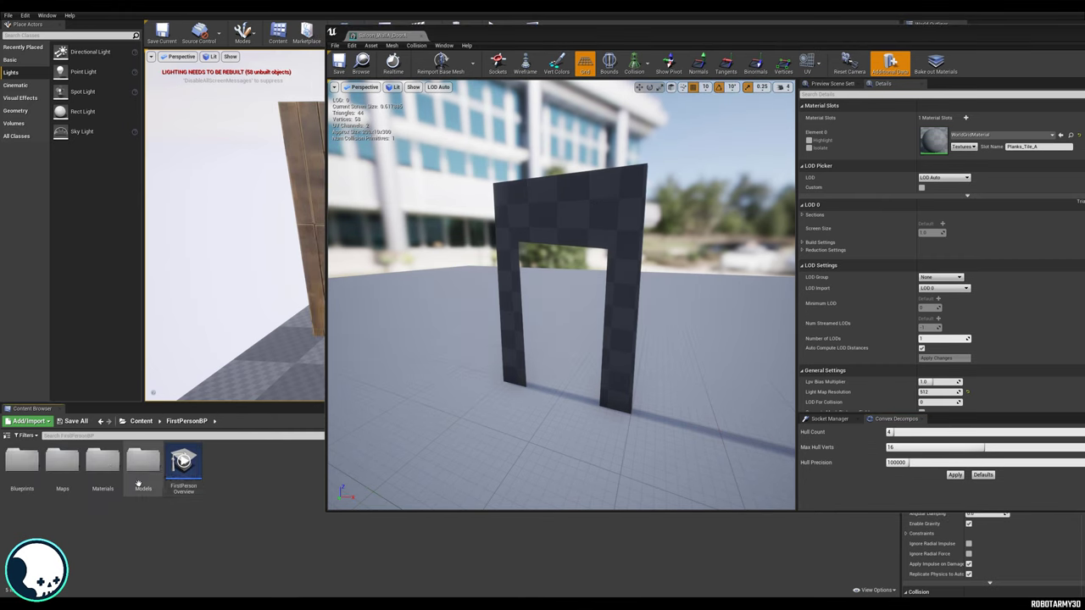
pyautogui.doubleClick(103, 462)
pyautogui.moveTo(63, 462); pyautogui.dragTo(973, 141)
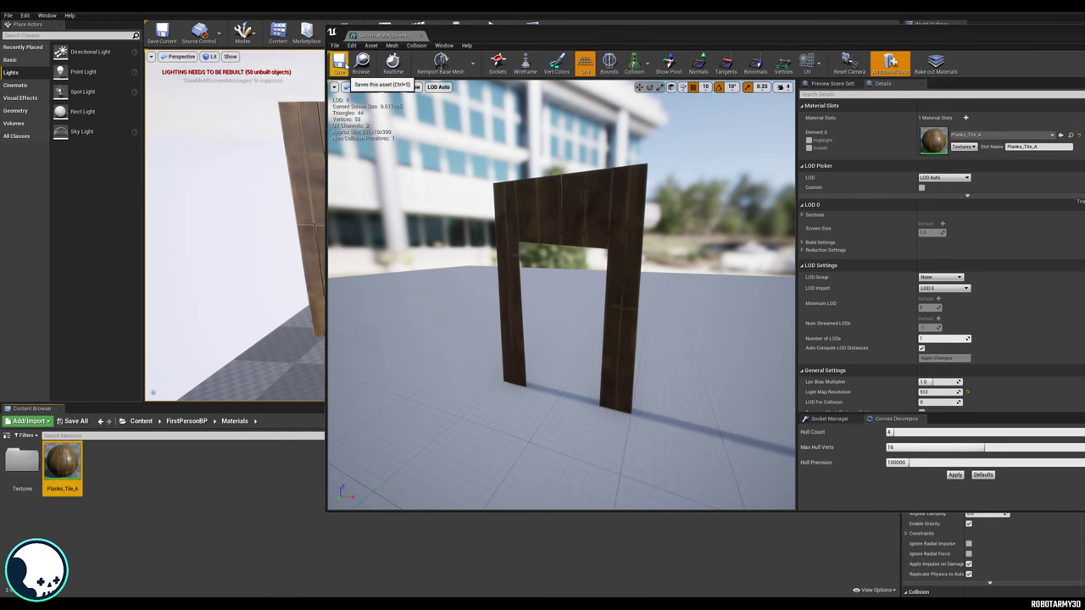
# Save and close the Saloon_WallA_DoorA mesh, and return to the FirstPersonBP Models folder.
pyautogui.click(345, 67)
pyautogui.click(421, 36)
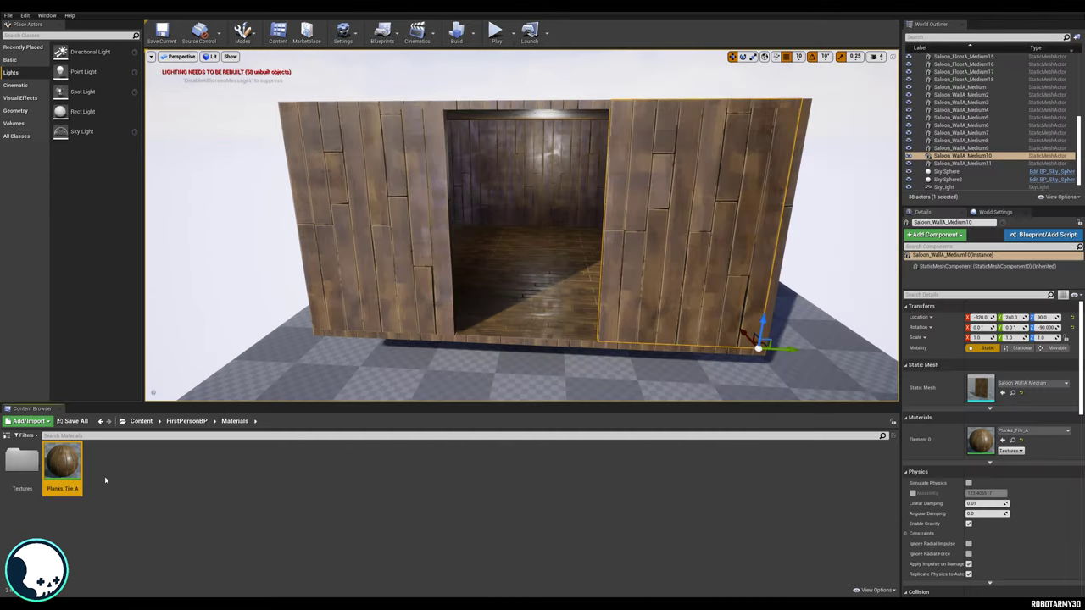
pyautogui.click(187, 420)
pyautogui.doubleClick(144, 462)
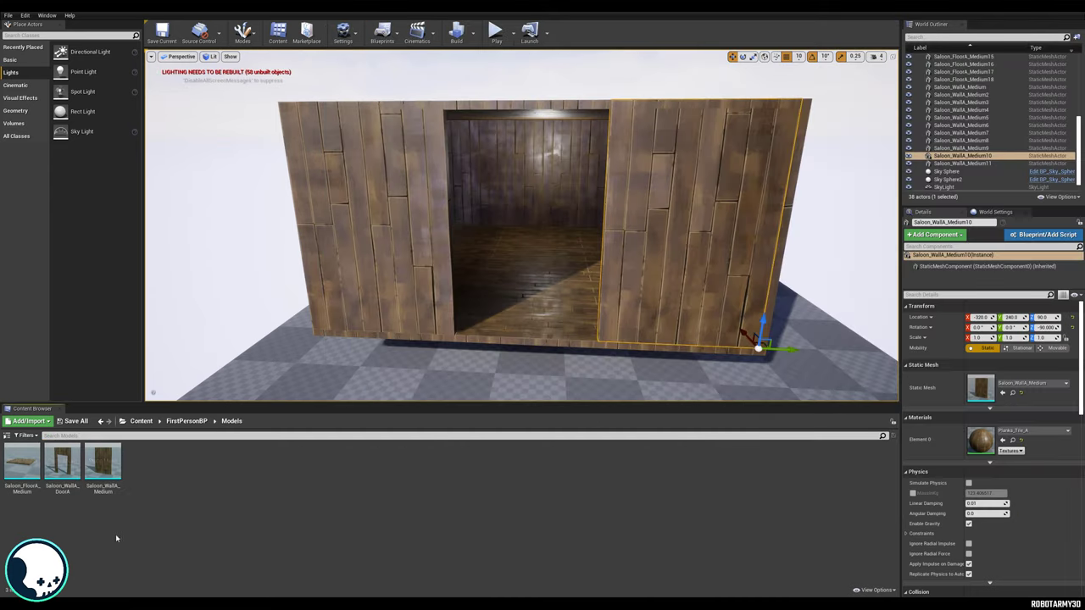
# Place Saloon_WallA_DoorA in the opening of the saloon's front wall, rotated and aligned with the neighbouring wall sections.
pyautogui.moveTo(61, 462); pyautogui.dragTo(615, 342)
pyautogui.press('e')
pyautogui.press('w')
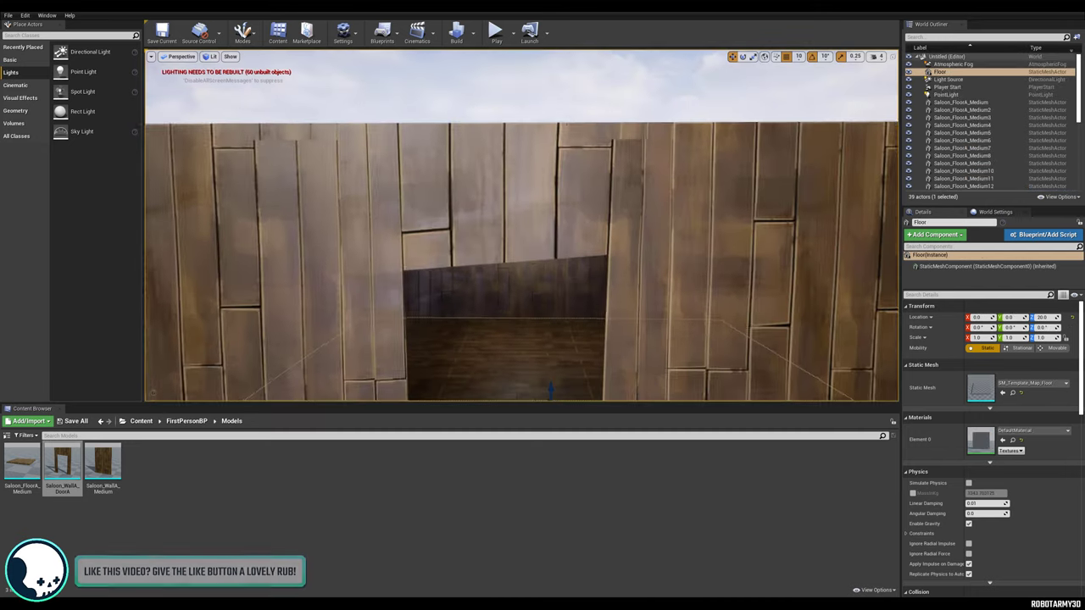
# Examine how the doorway section's planks and edges line up with the adjacent front walls and the ceiling tiles.
pyautogui.moveTo(418, 211); pyautogui.dragTo(484, 328, button='right')
pyautogui.click(418, 210)
pyautogui.keyDown('alt'); pyautogui.moveTo(495, 327); pyautogui.dragTo(550, 359); pyautogui.keyUp('alt')
pyautogui.click(550, 359)
pyautogui.click(514, 286)
pyautogui.moveTo(514, 286); pyautogui.dragTo(504, 244, button='right')
pyautogui.keyDown('alt'); pyautogui.moveTo(504, 243); pyautogui.dragTo(483, 112); pyautogui.keyUp('alt')
pyautogui.click(402, 106)
pyautogui.keyDown('alt'); pyautogui.moveTo(402, 106); pyautogui.dragTo(367, 125); pyautogui.keyUp('alt')
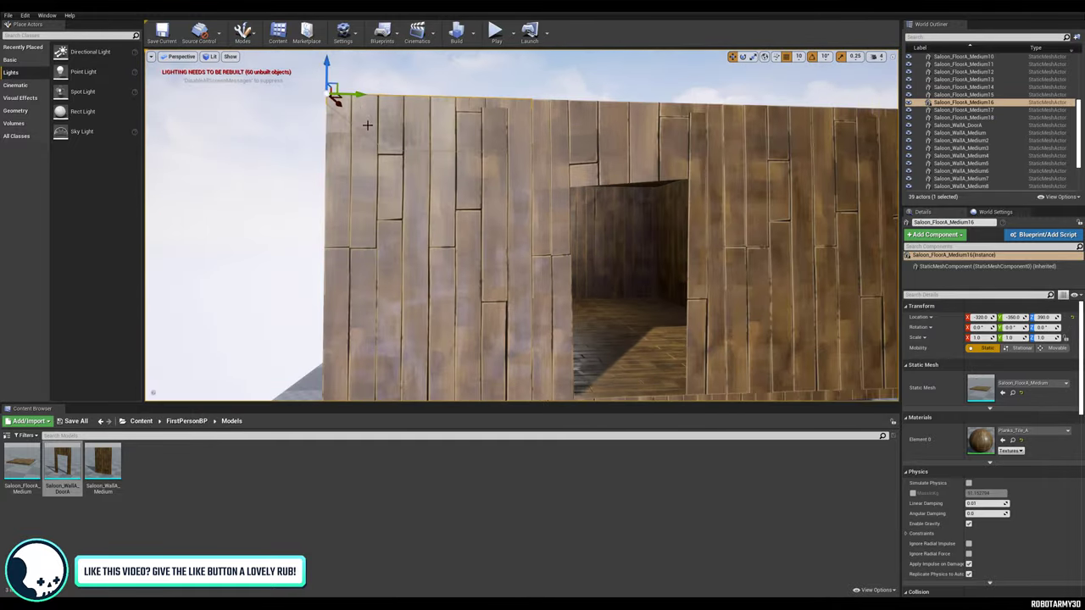
# Examine the saloon's interior and back wall for plank continuity and gaps between the modular pieces.
pyautogui.moveTo(602, 359); pyautogui.dragTo(585, 335, button='right')
pyautogui.click(602, 359)
pyautogui.moveTo(485, 299); pyautogui.dragTo(474, 297, button='right')
pyautogui.moveTo(521, 225); pyautogui.dragTo(356, 229, button='right')
pyautogui.click(469, 242)
pyautogui.moveTo(469, 242); pyautogui.dragTo(453, 212, button='right')
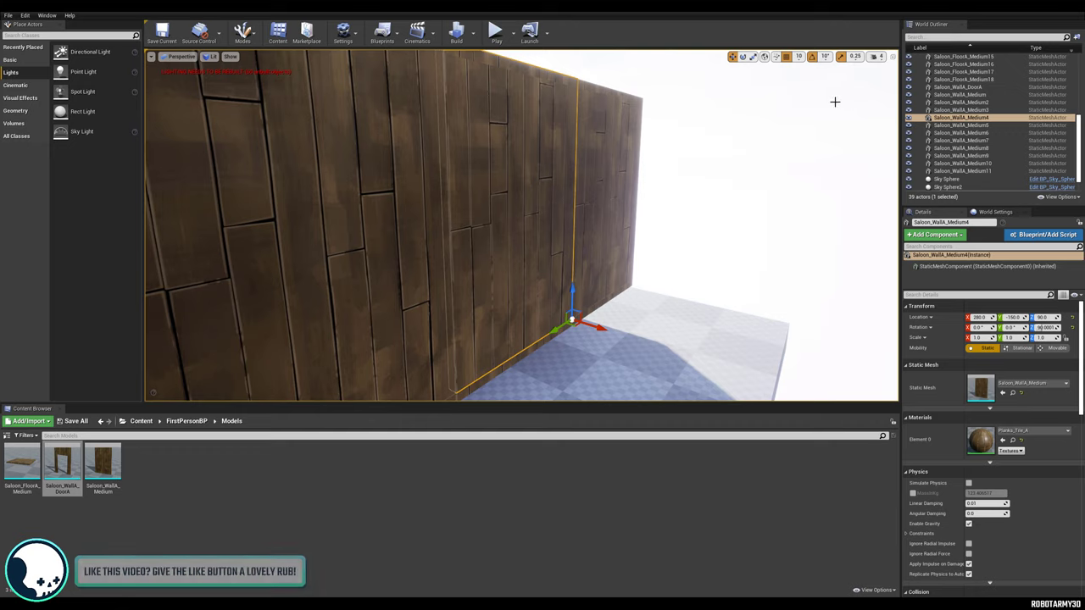
pyautogui.moveTo(521, 229)
pyautogui.mouseDown(button='right')
pyautogui.moveTo(466, 233)
pyautogui.moveTo(525, 233)
pyautogui.mouseUp(button='right')
pyautogui.moveTo(483, 185); pyautogui.dragTo(429, 161, button='right')
pyautogui.moveTo(640, 203); pyautogui.dragTo(605, 219, button='right')
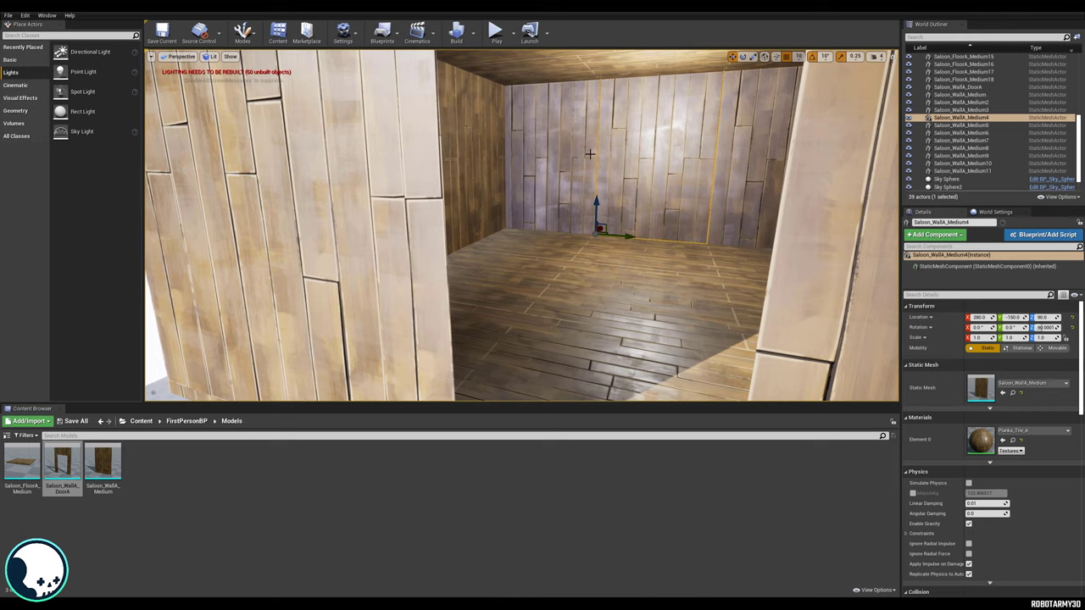
pyautogui.moveTo(523, 215); pyautogui.dragTo(521, 222, button='right')
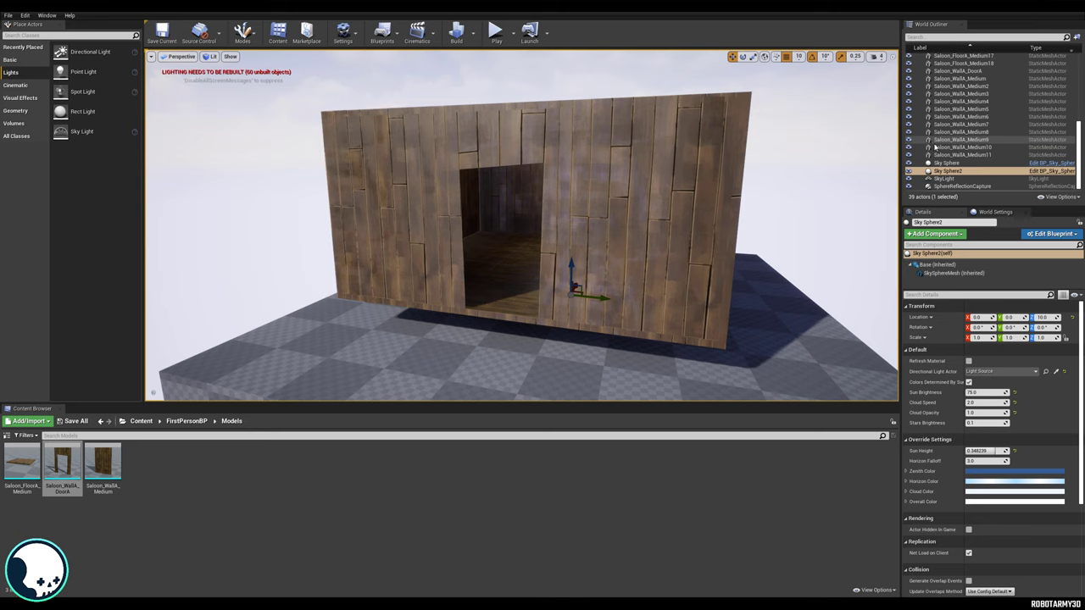
# Enlarge the World Outliner, group all Saloon floor and wall actors in a new folder named ModularSections, and collapse it.
pyautogui.scroll(3, 934, 148)
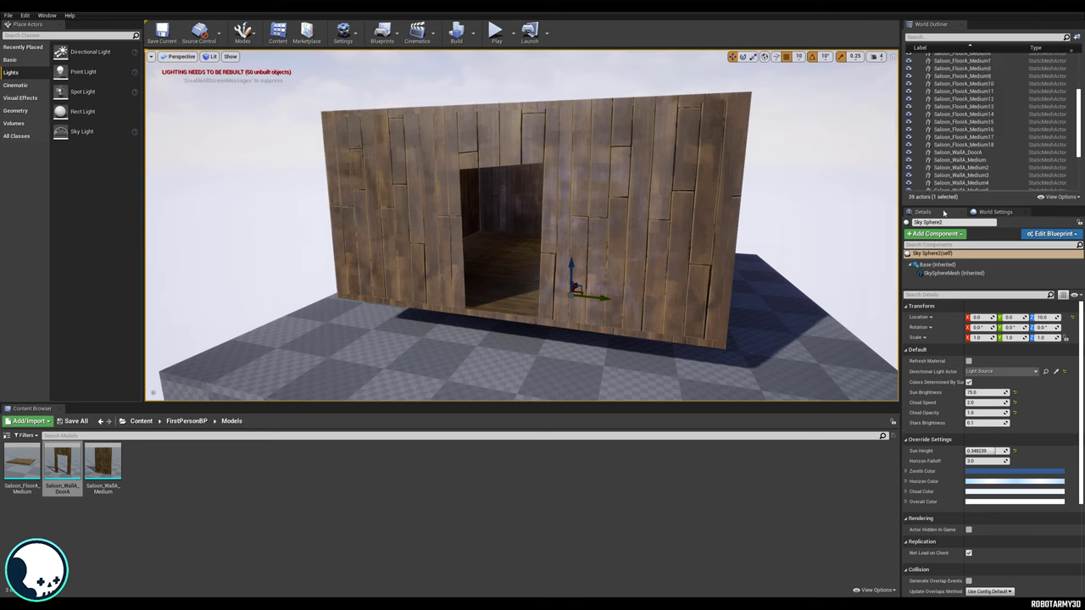
pyautogui.moveTo(944, 206); pyautogui.dragTo(943, 341)
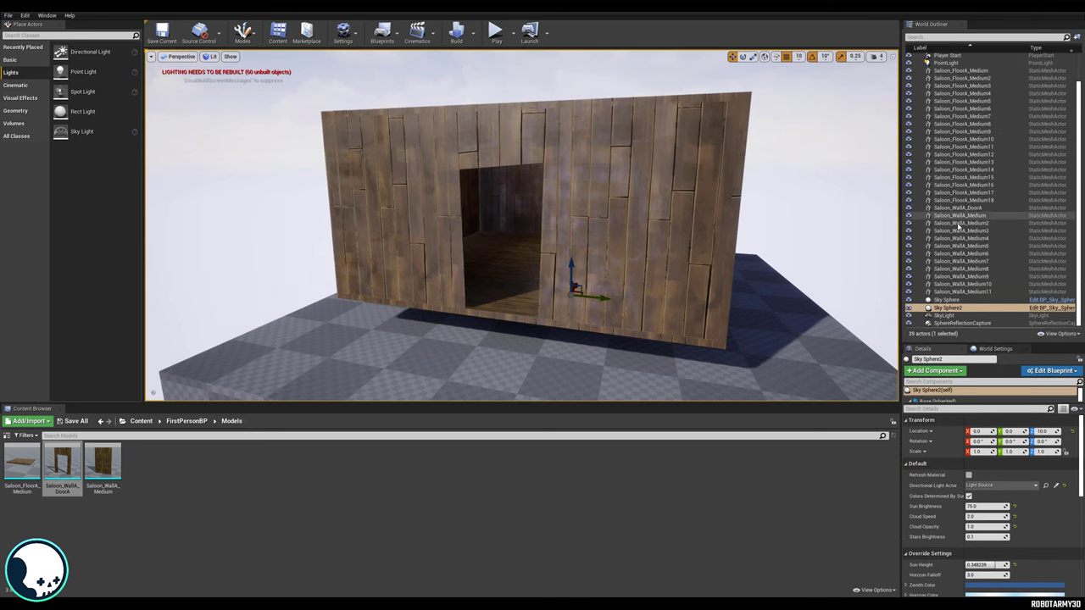
pyautogui.click(962, 78)
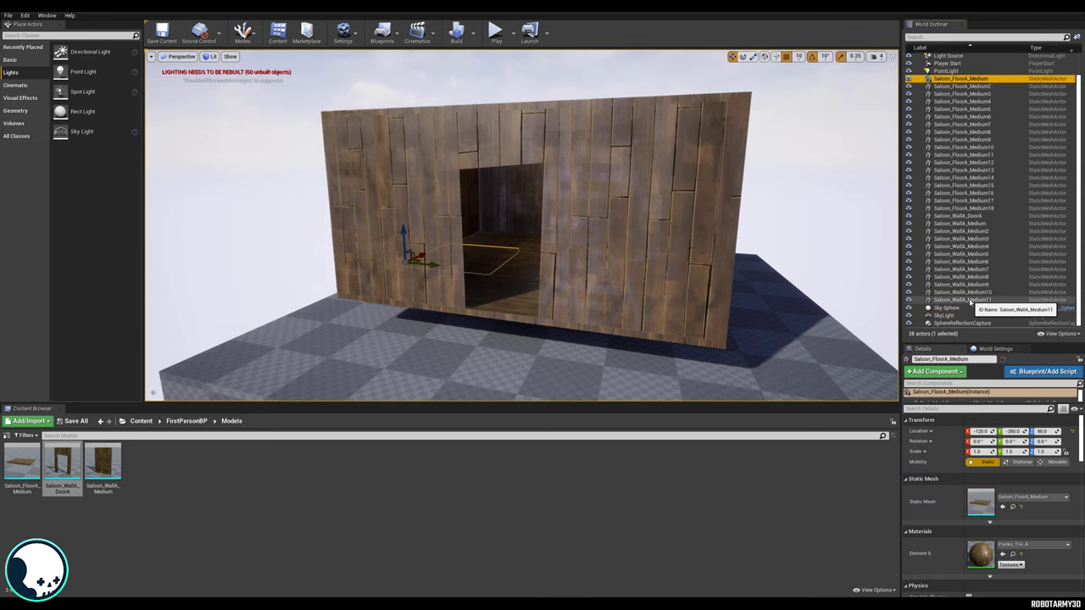
pyautogui.keyDown('shift'); pyautogui.click(969, 299); pyautogui.keyUp('shift')
pyautogui.scroll(1, 998, 129)
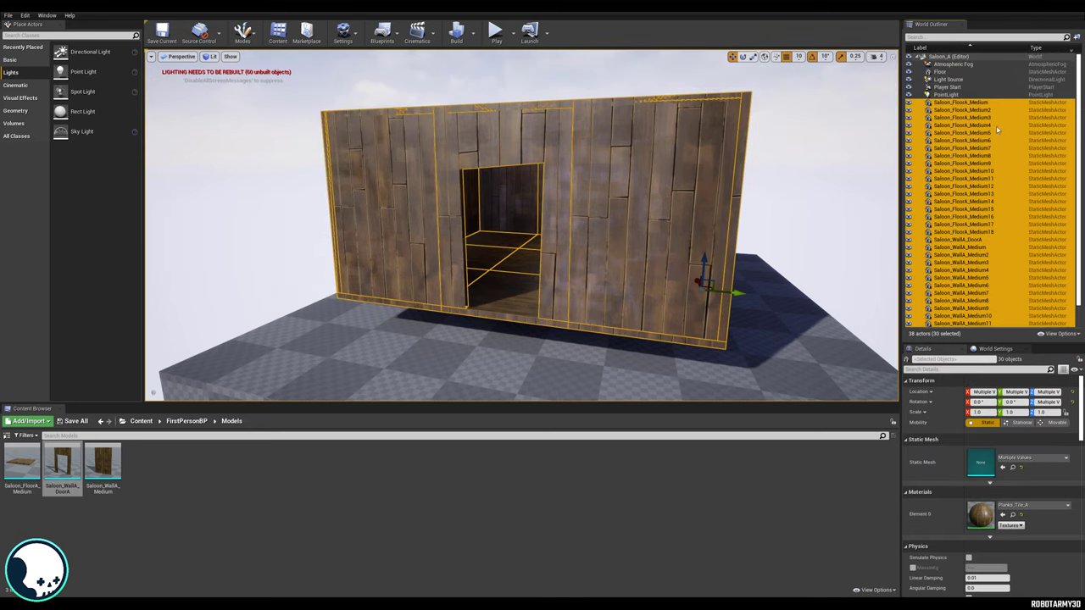
pyautogui.click(1076, 38)
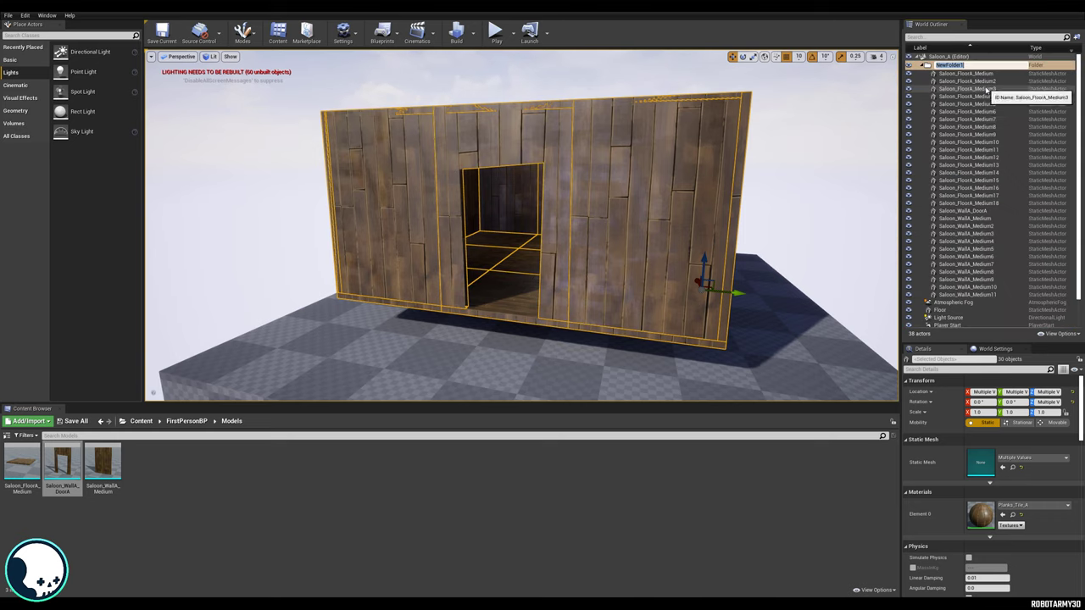
pyautogui.write('ModularSections')
pyautogui.press('Return')
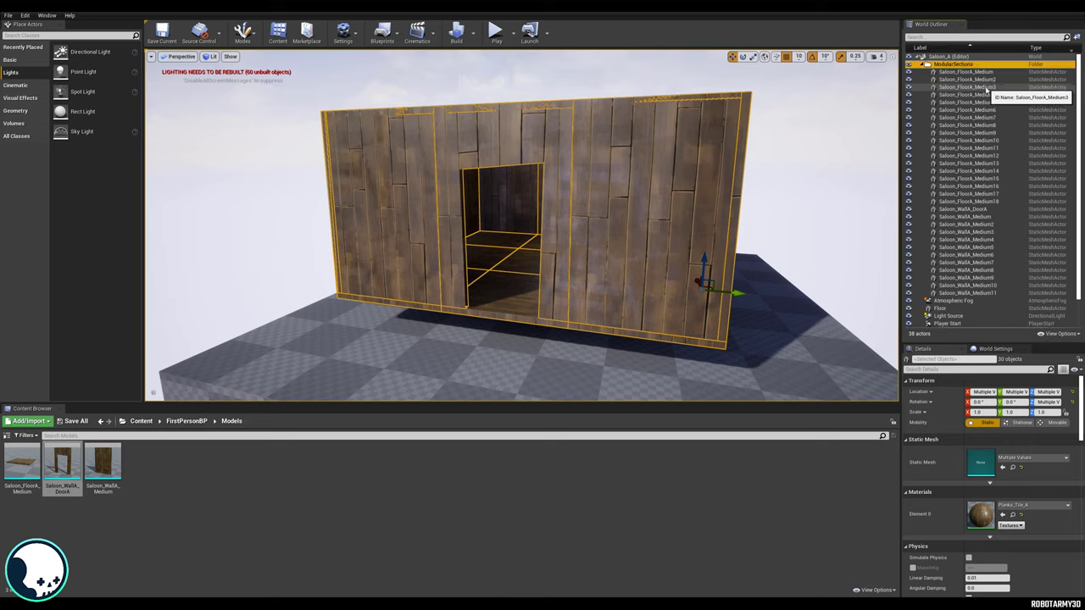
pyautogui.click(923, 65)
pyautogui.click(993, 198)
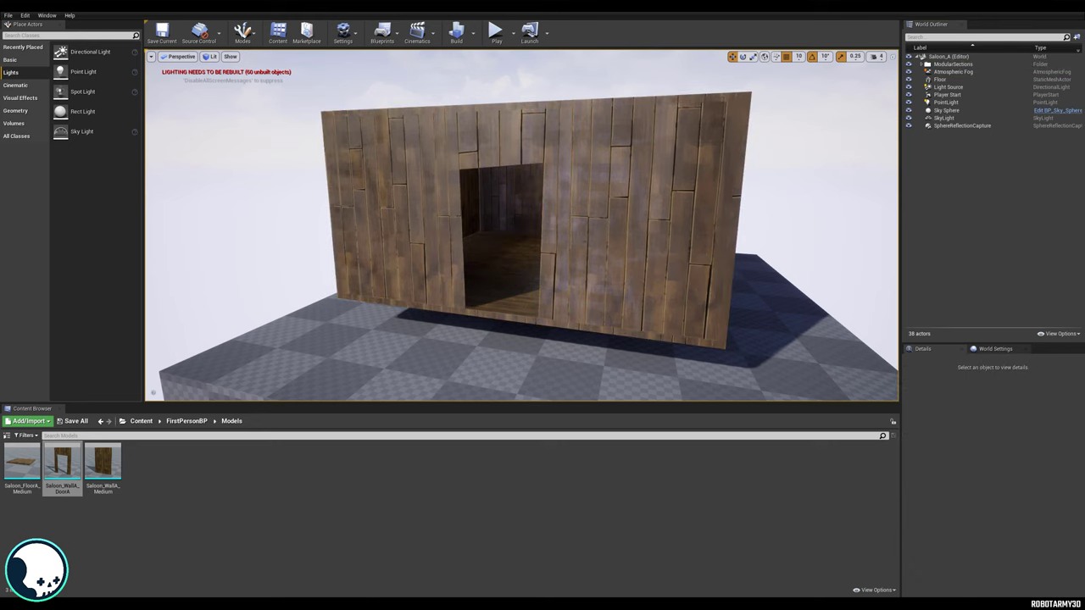